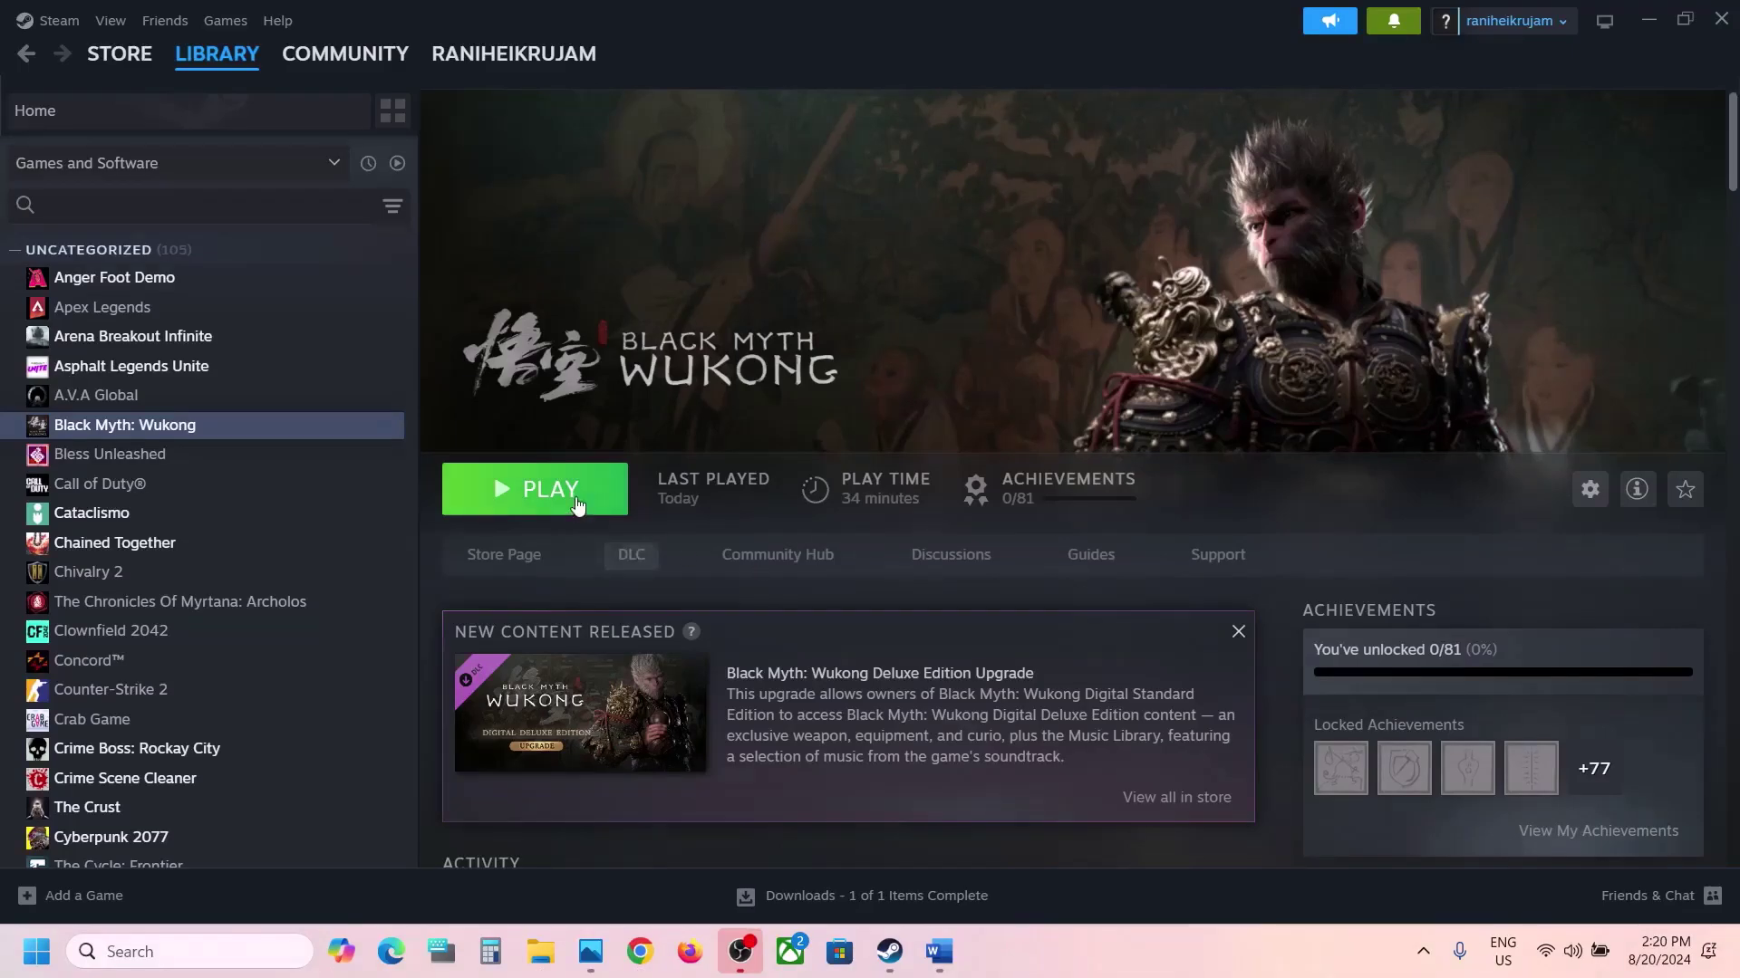
- Check the Start menu's power choices and close the menu without restarting
click(36, 951)
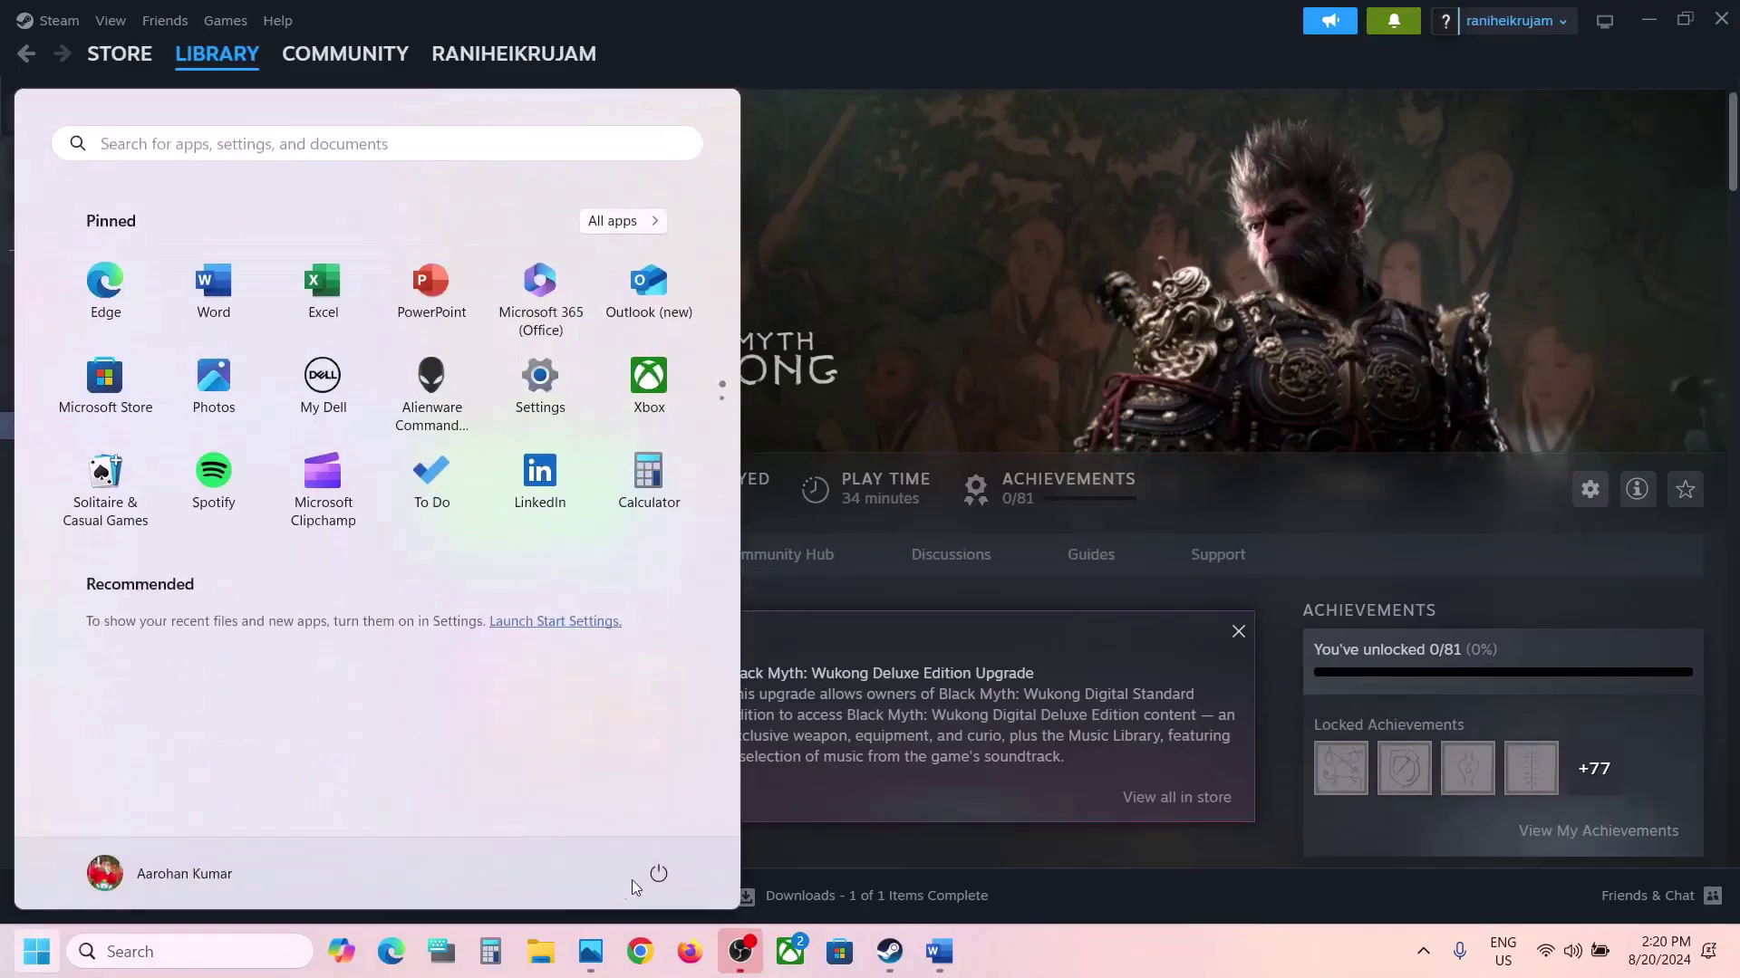
click(644, 880)
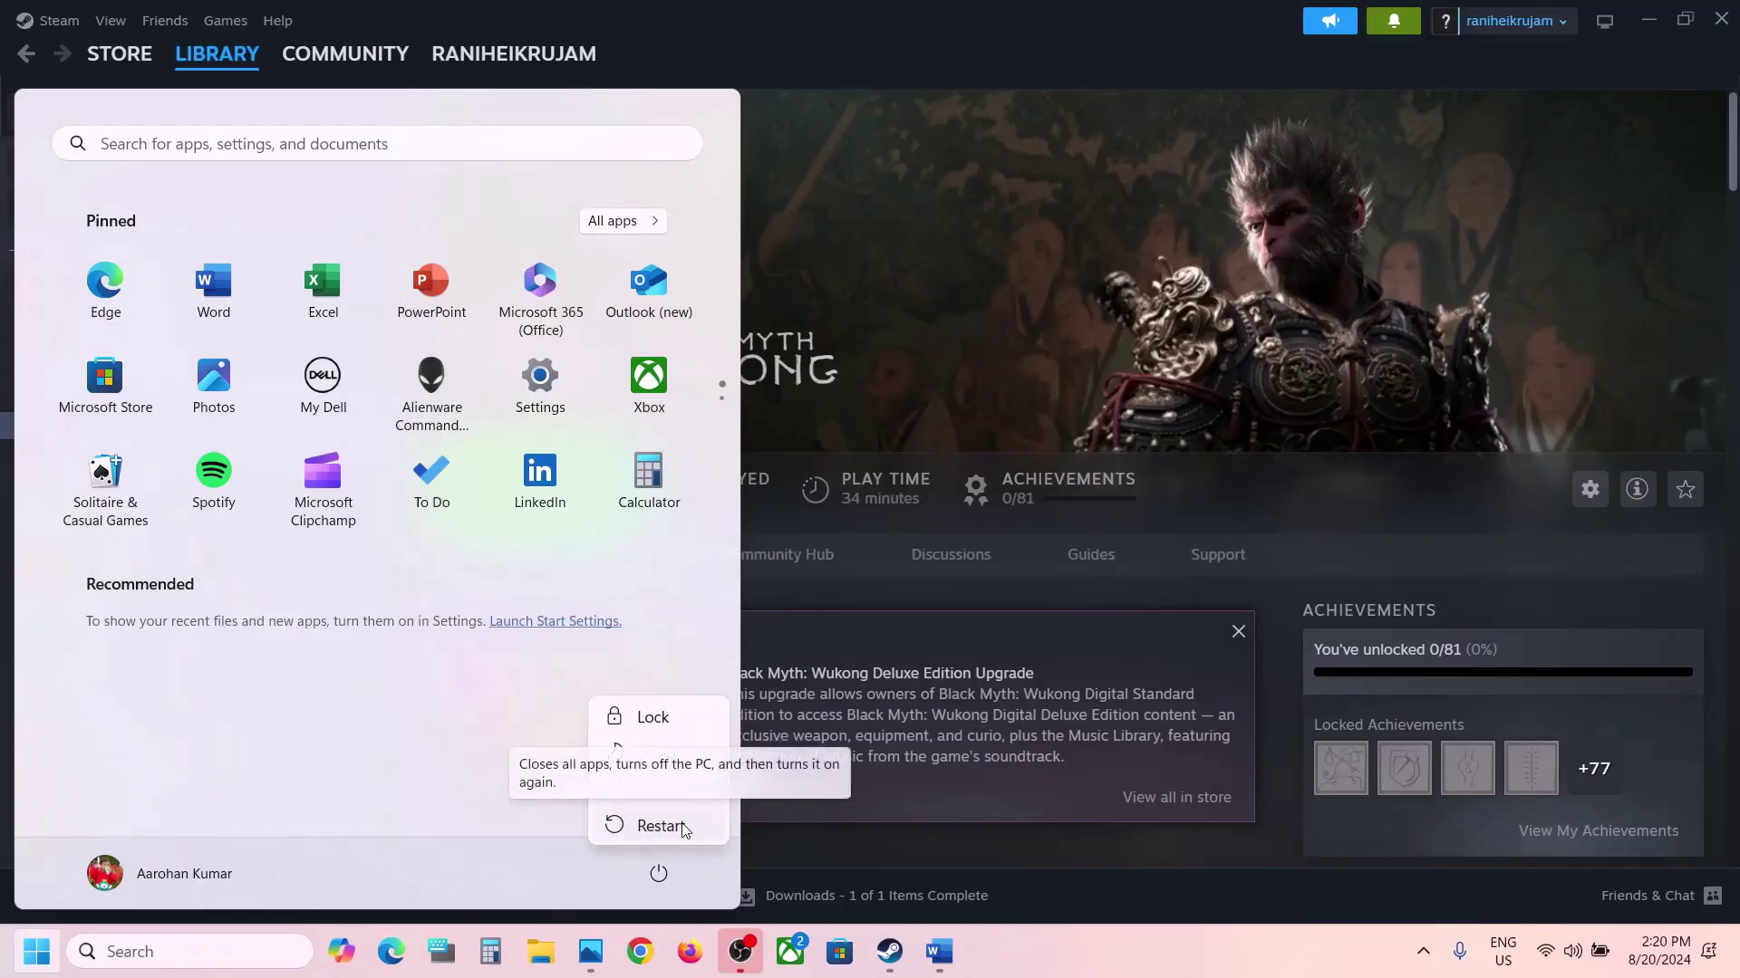
click(1100, 964)
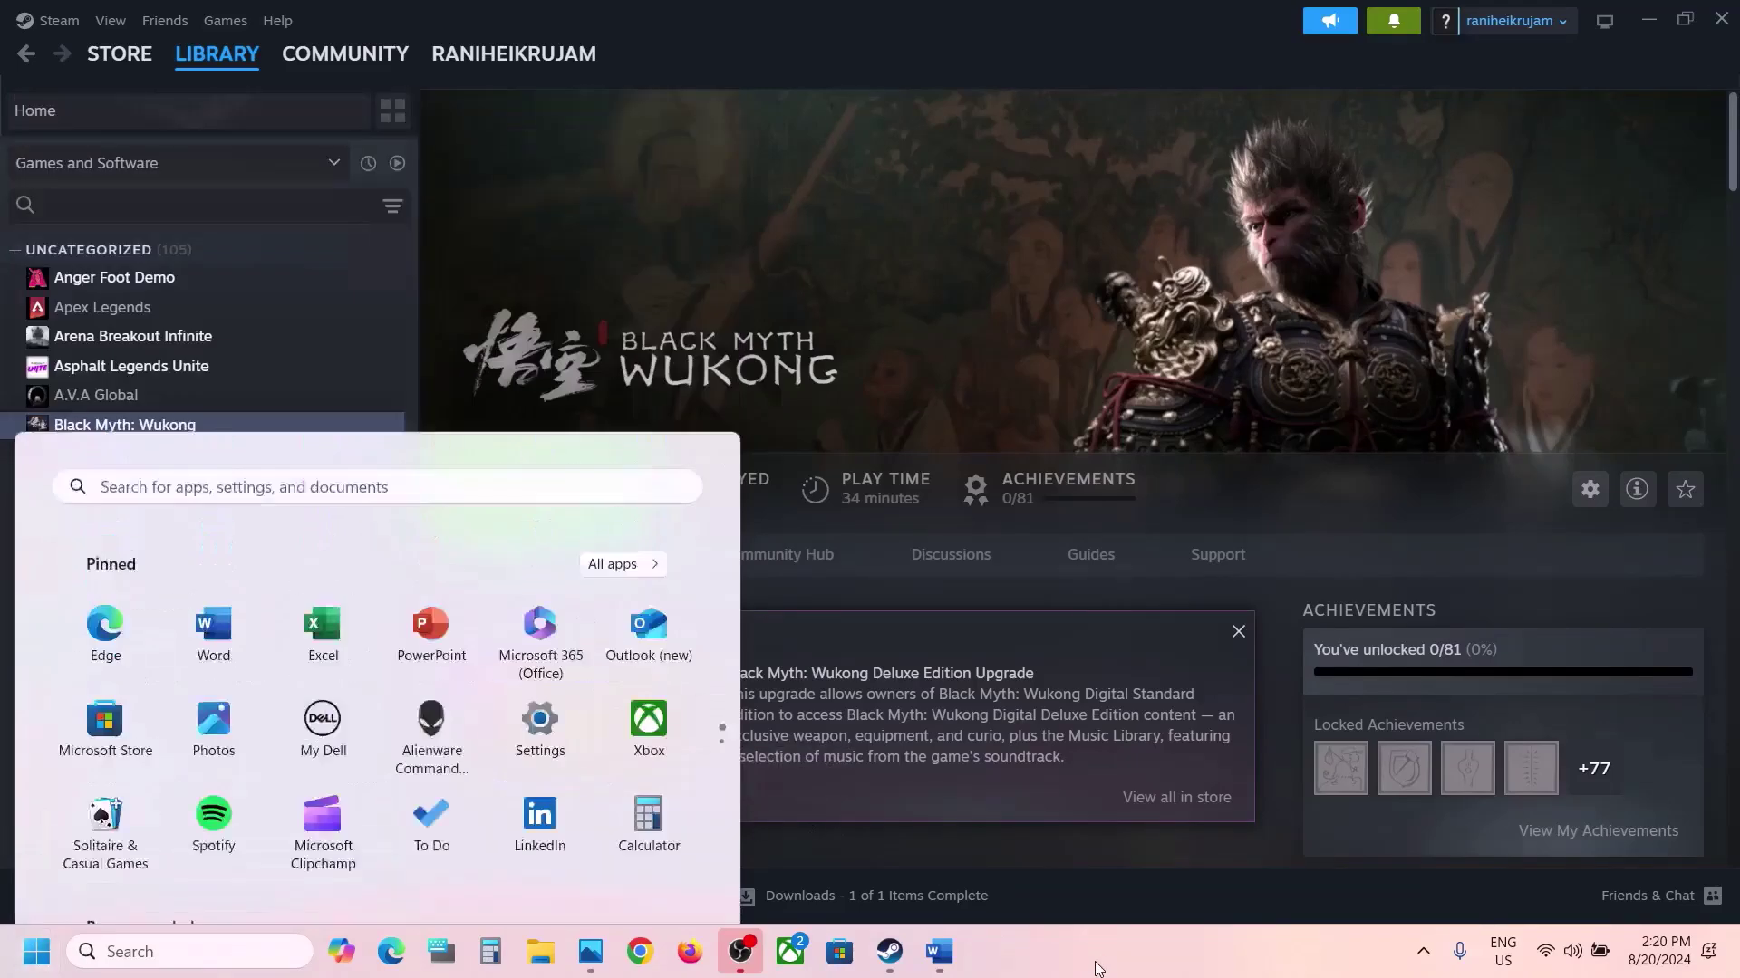
- Note the Compatibility Mode tip, then launch Black Myth: Wukong and cancel the launch
click(938, 953)
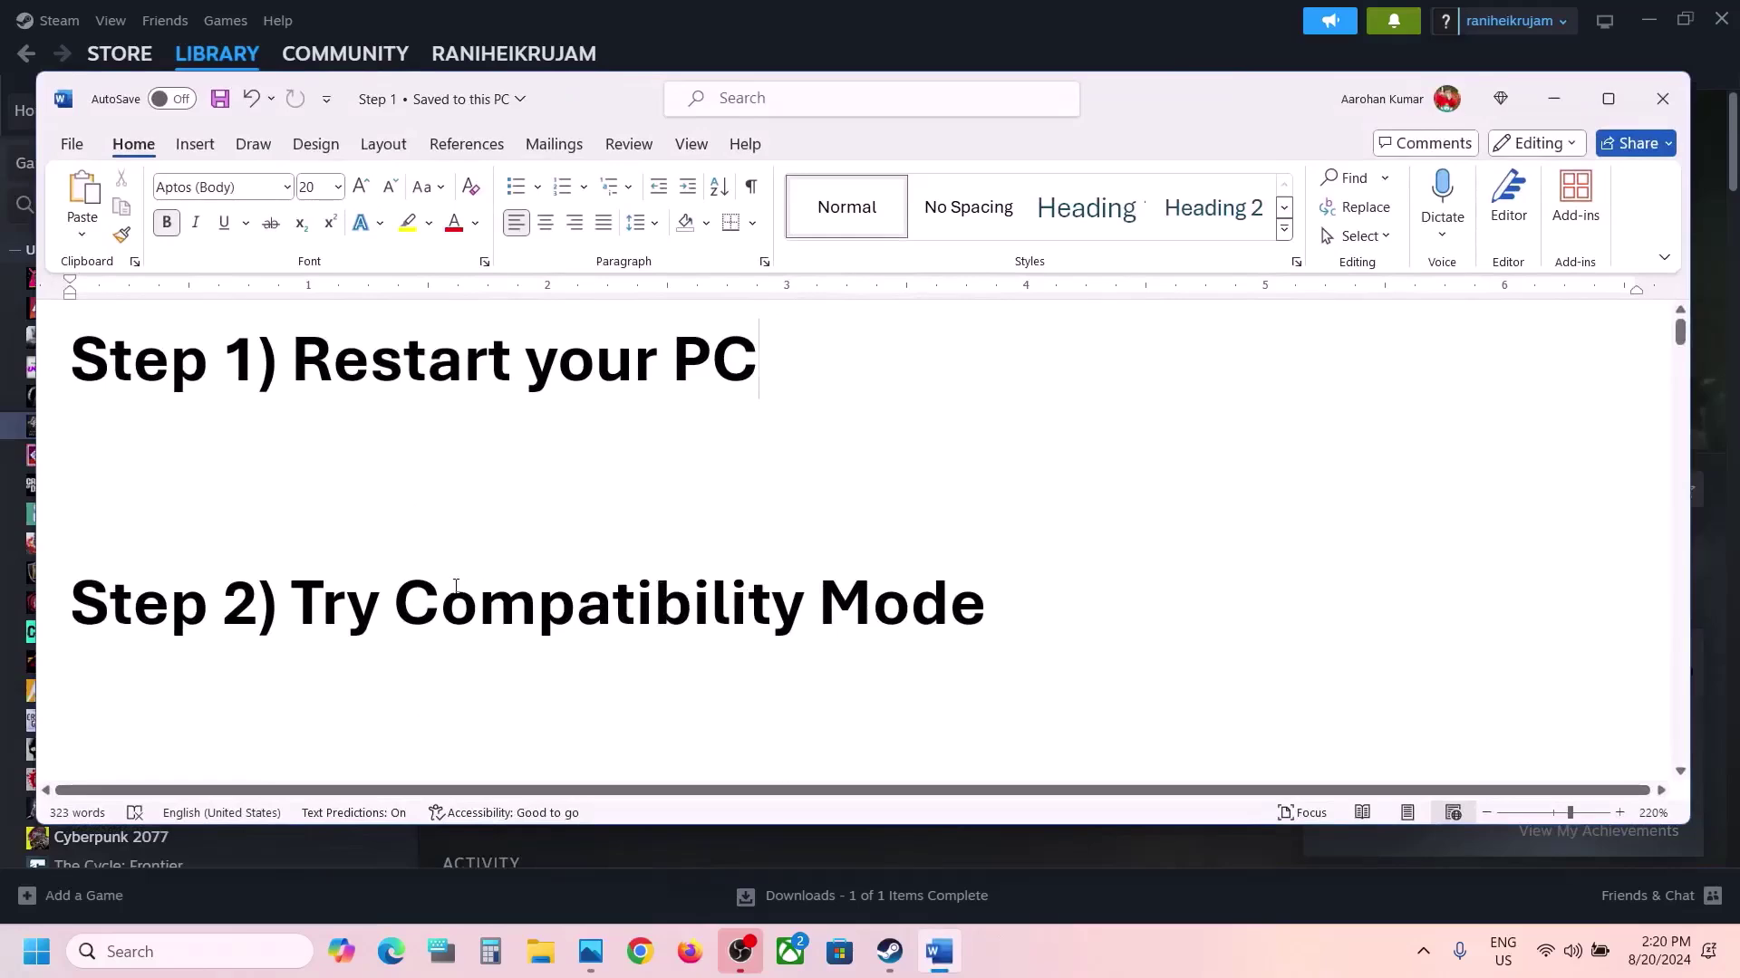
drag(443, 593, 988, 605)
click(1553, 98)
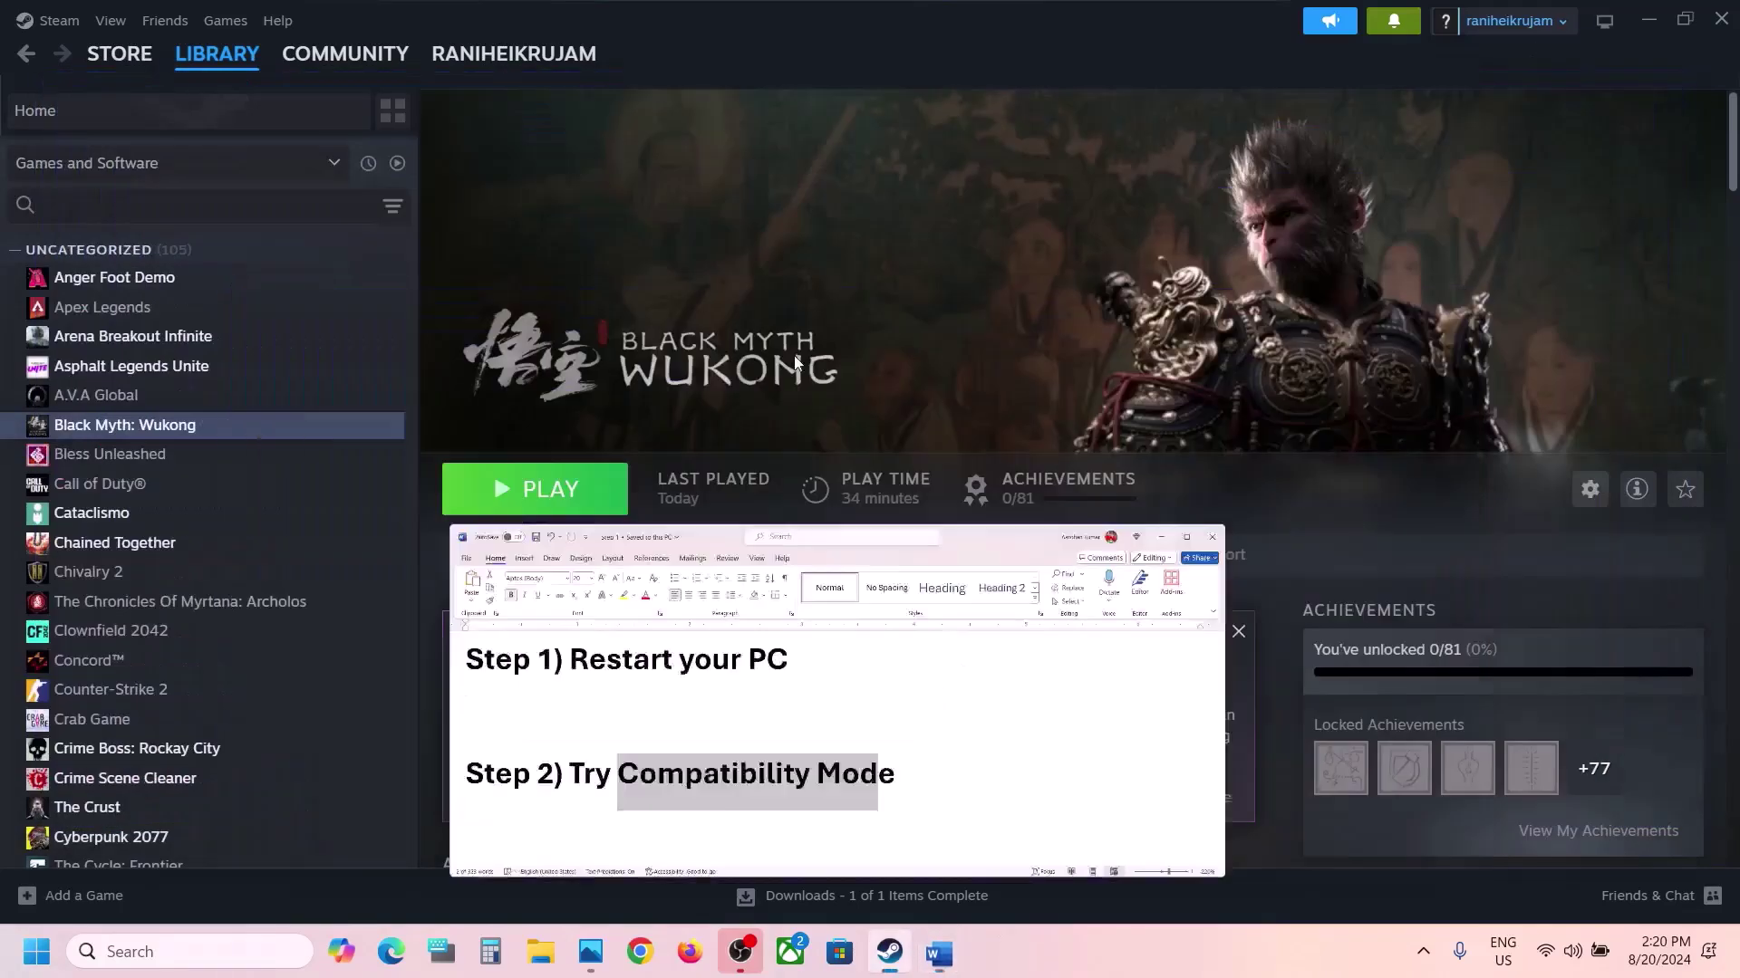
click(534, 489)
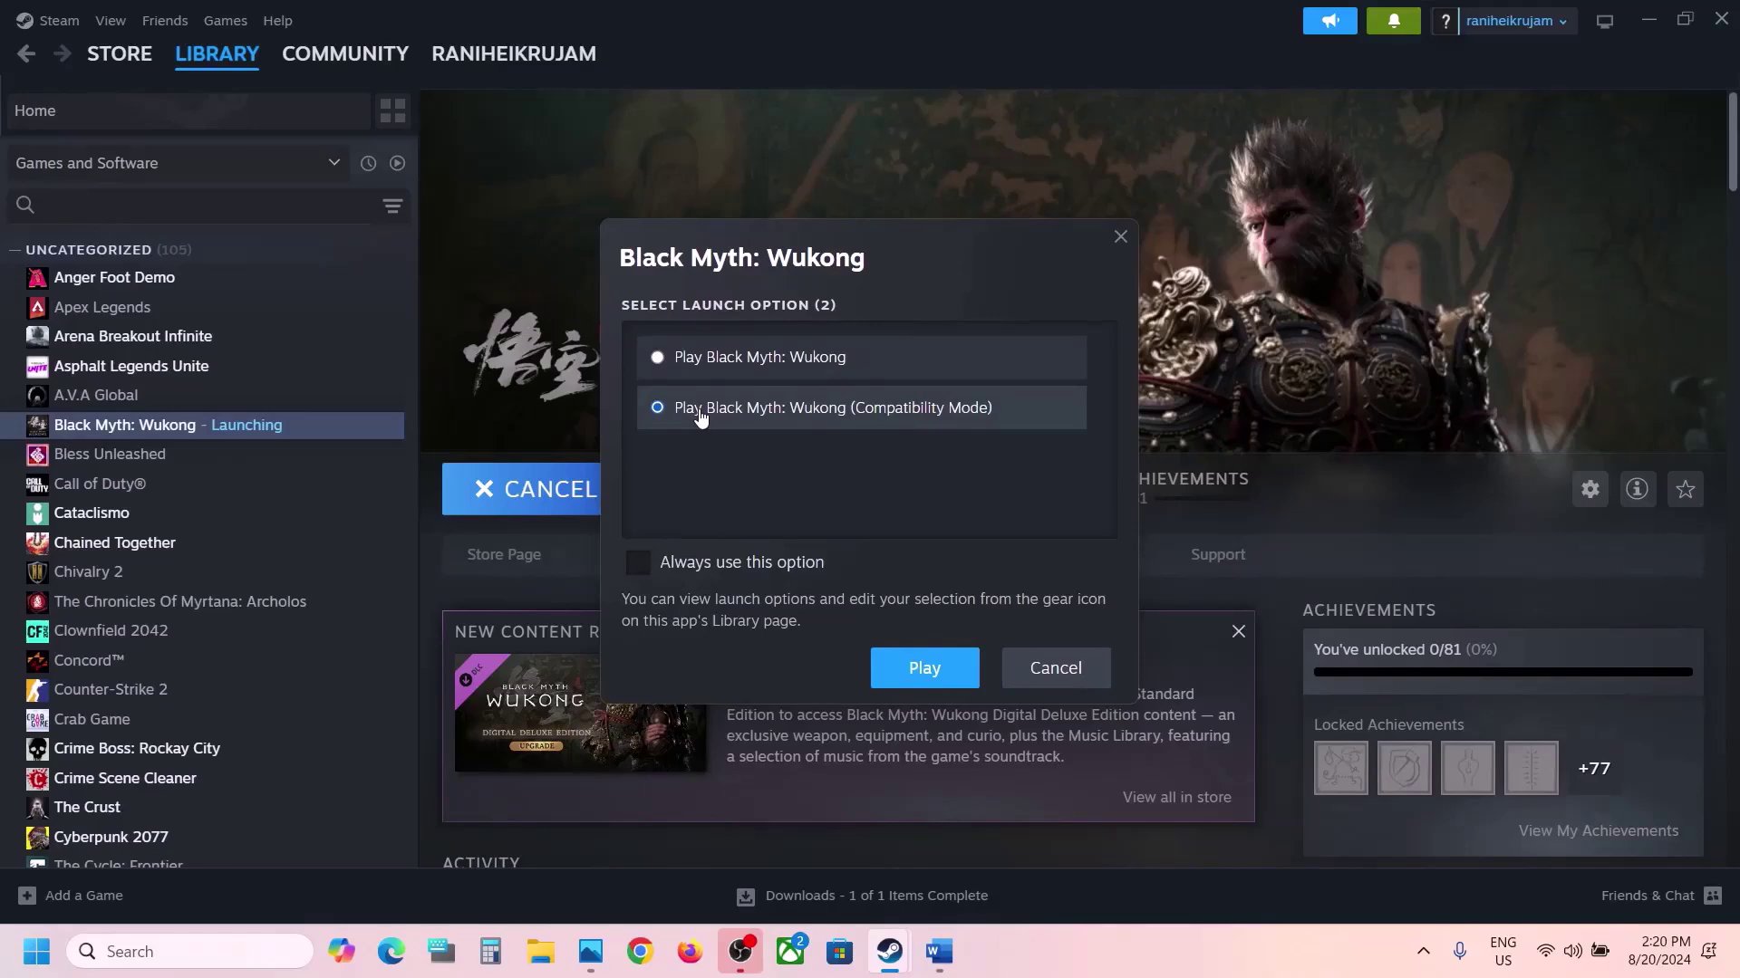
click(1023, 671)
- Return to the notes and highlight the Step 3 power plan instruction
click(939, 952)
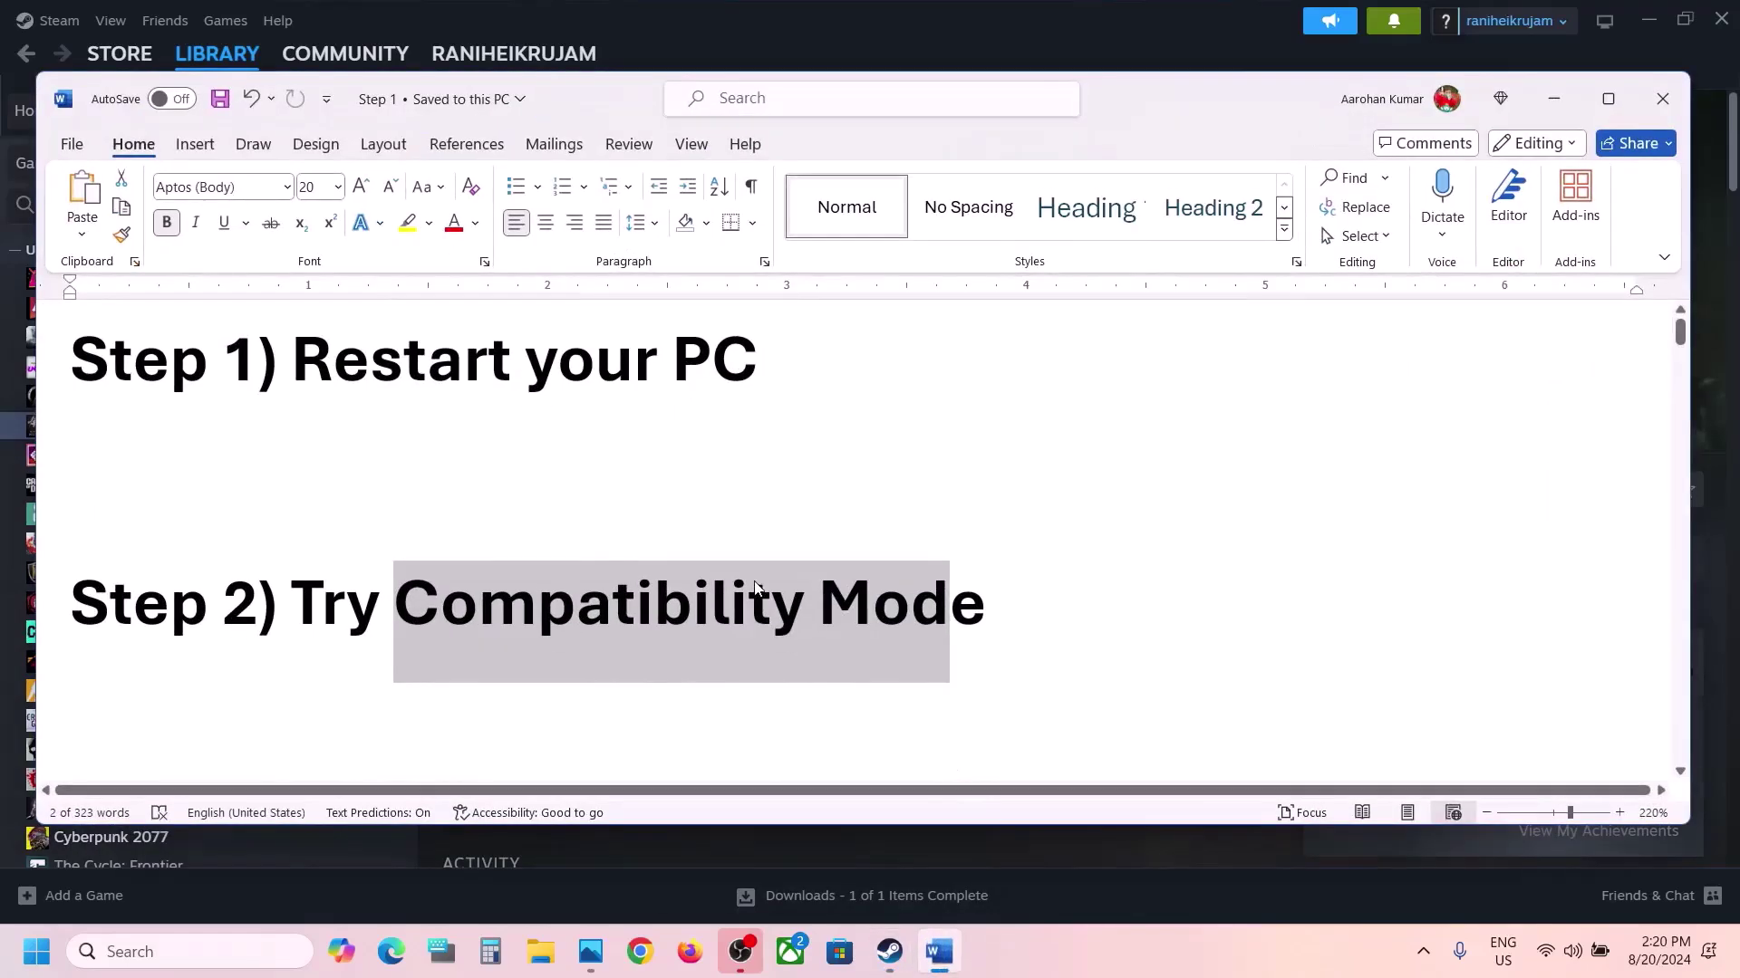
scroll(756, 587, down, 4)
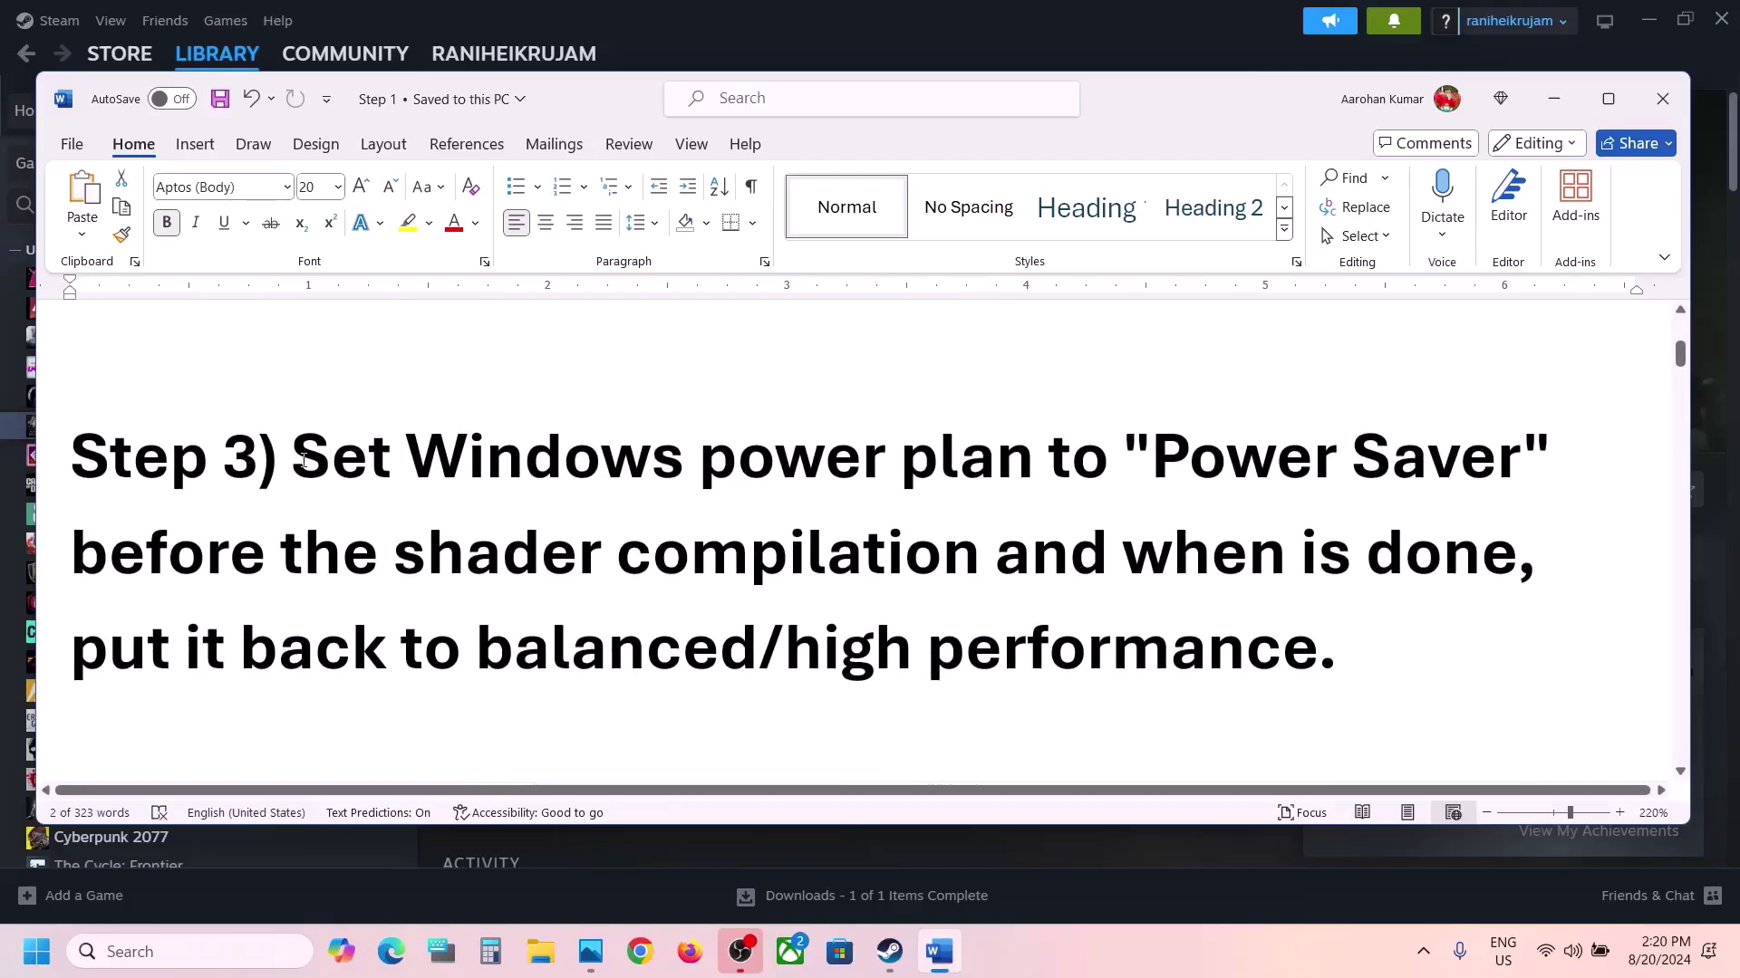
drag(302, 457, 1518, 454)
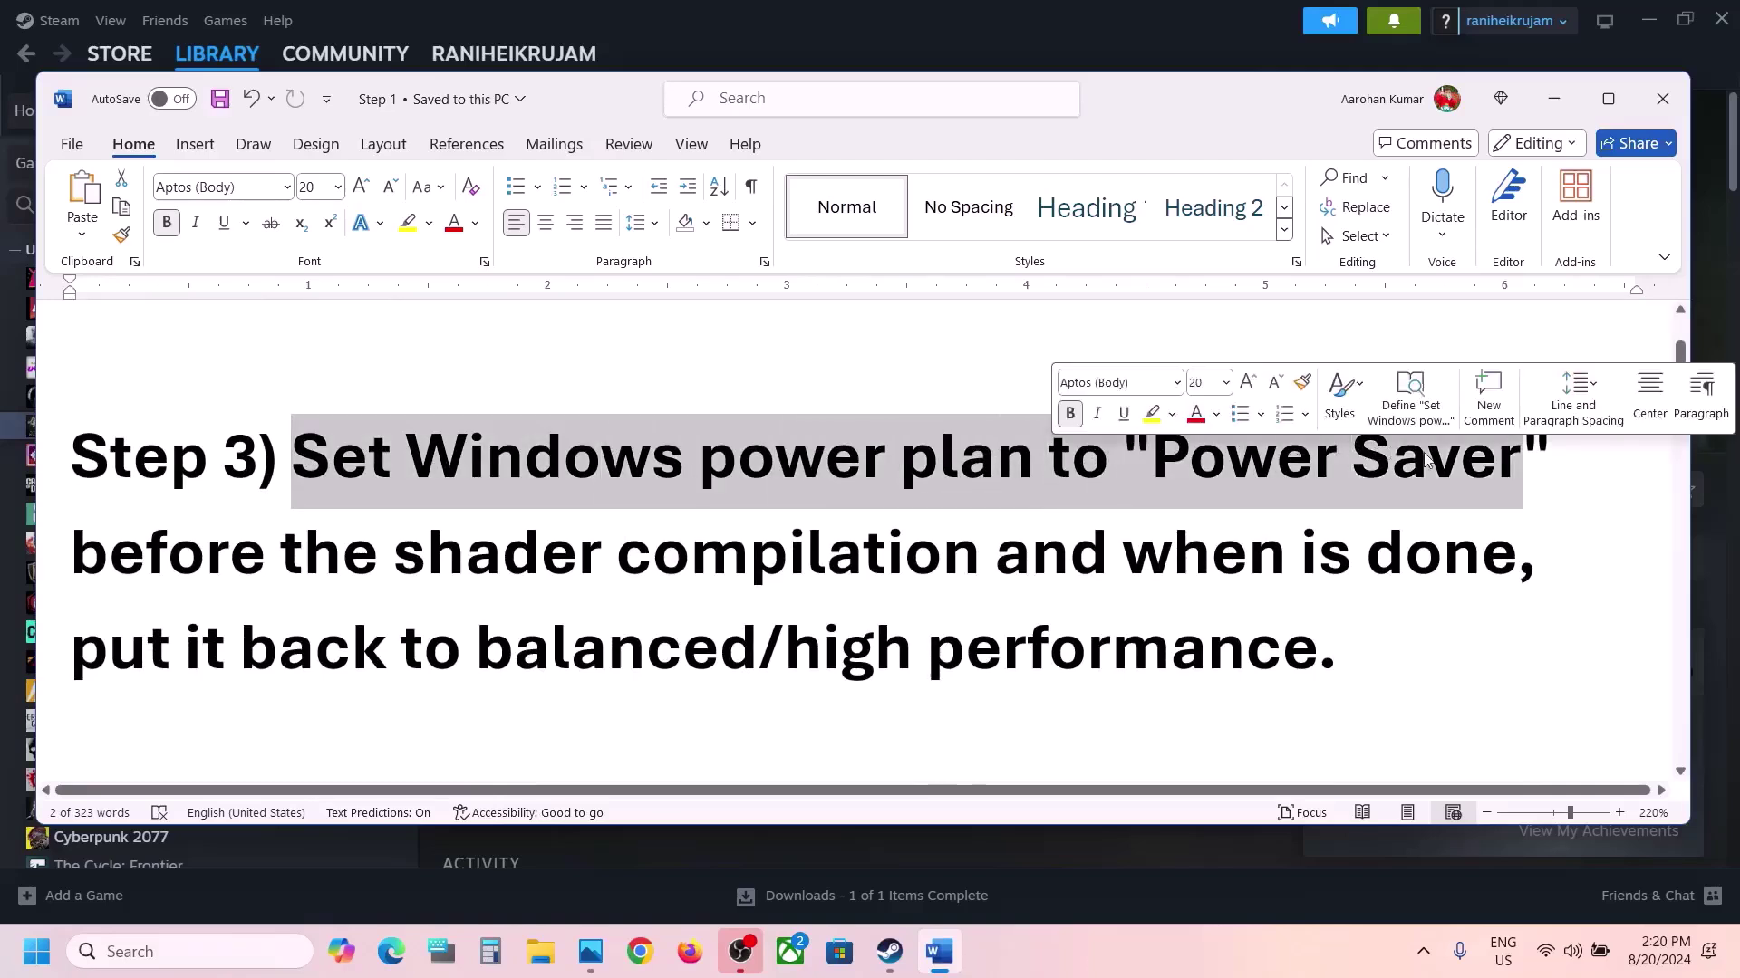
click(179, 939)
- Search 'control' and open Control Panel's Hardware and Sound > Power Options page
text(control)
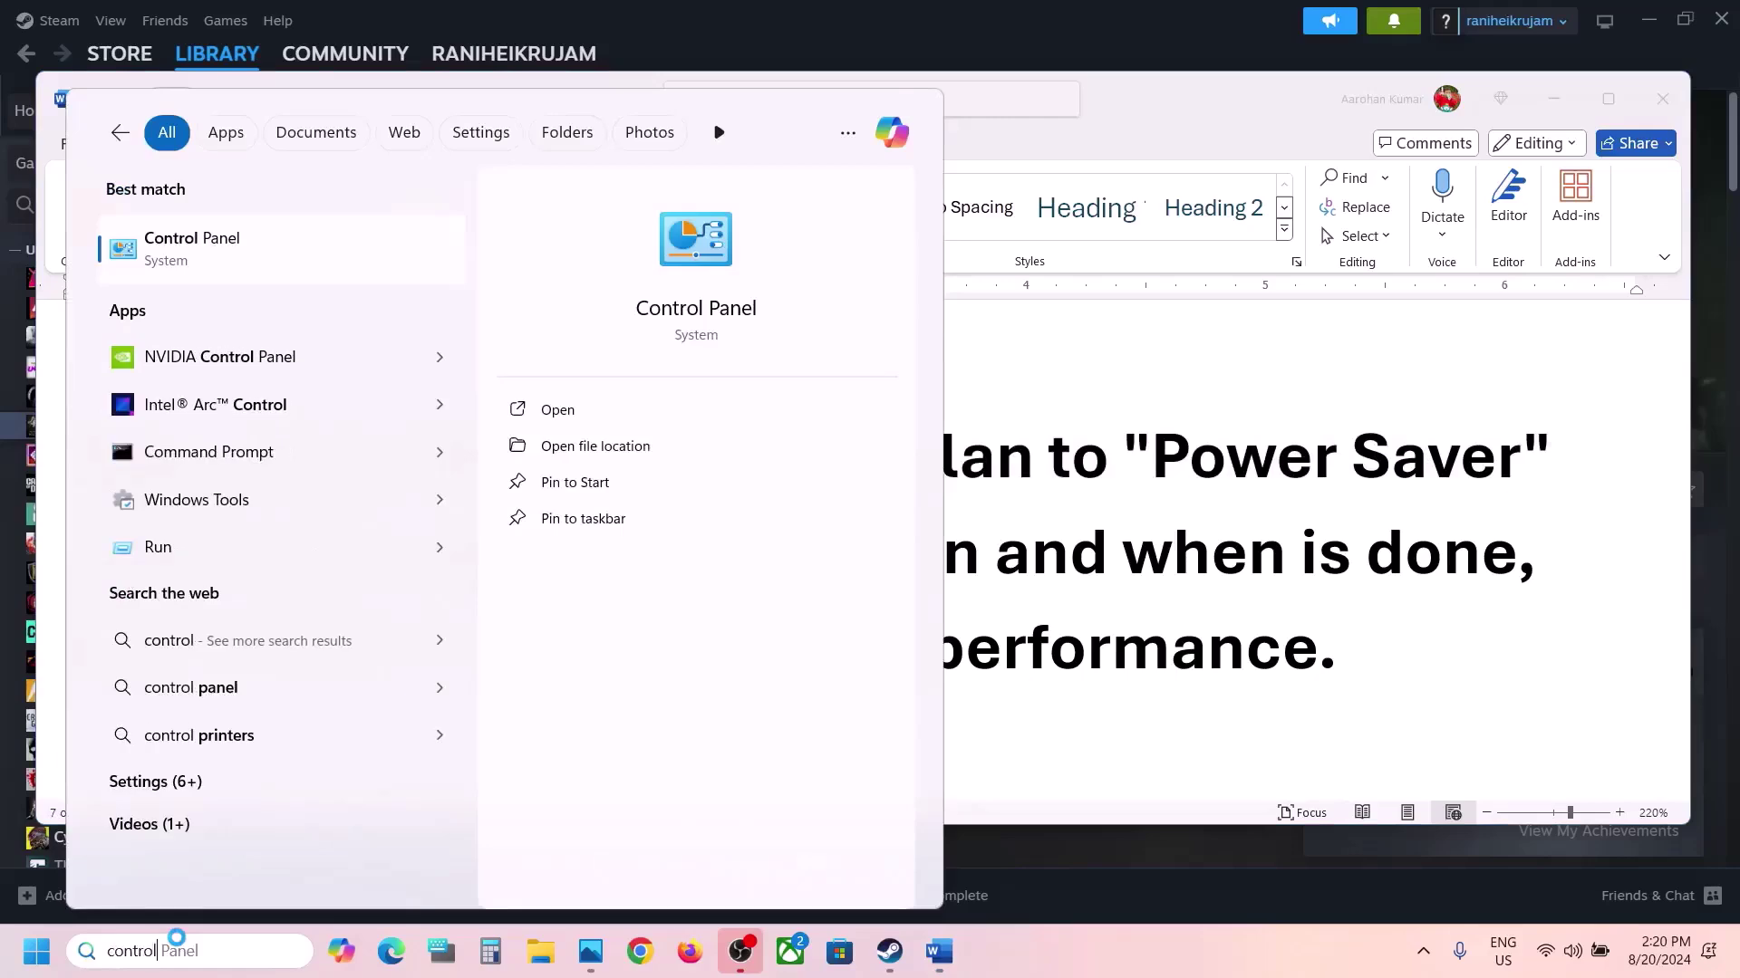
key(Return)
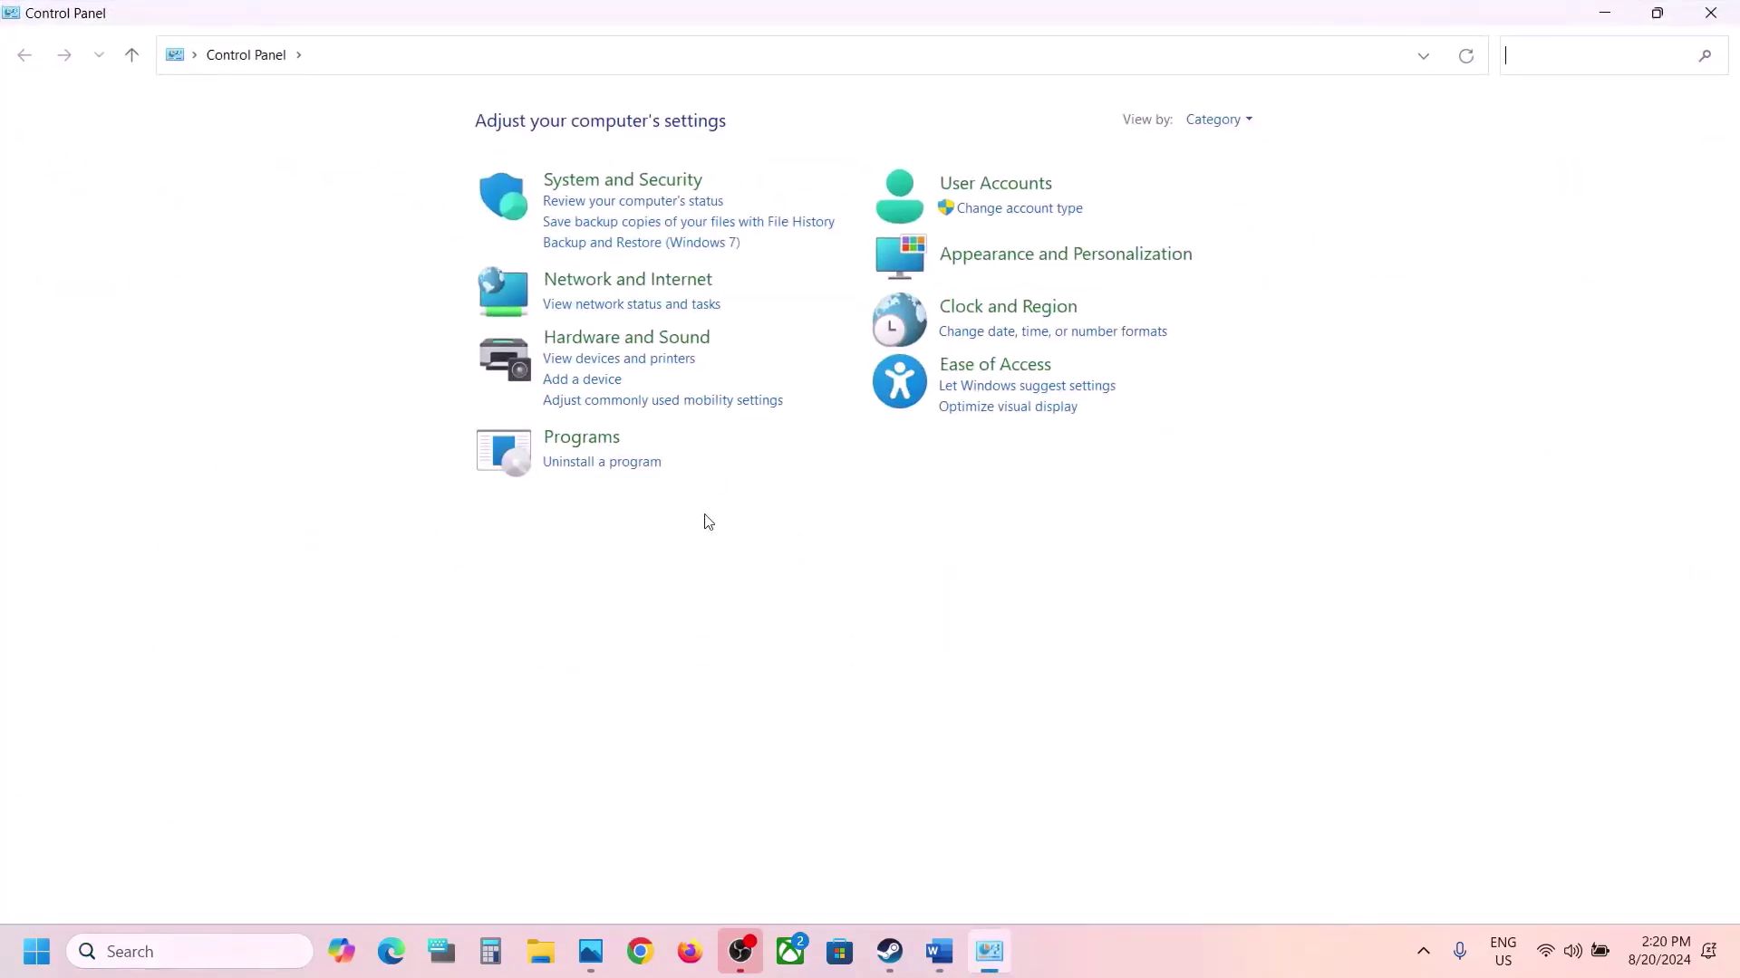
click(641, 338)
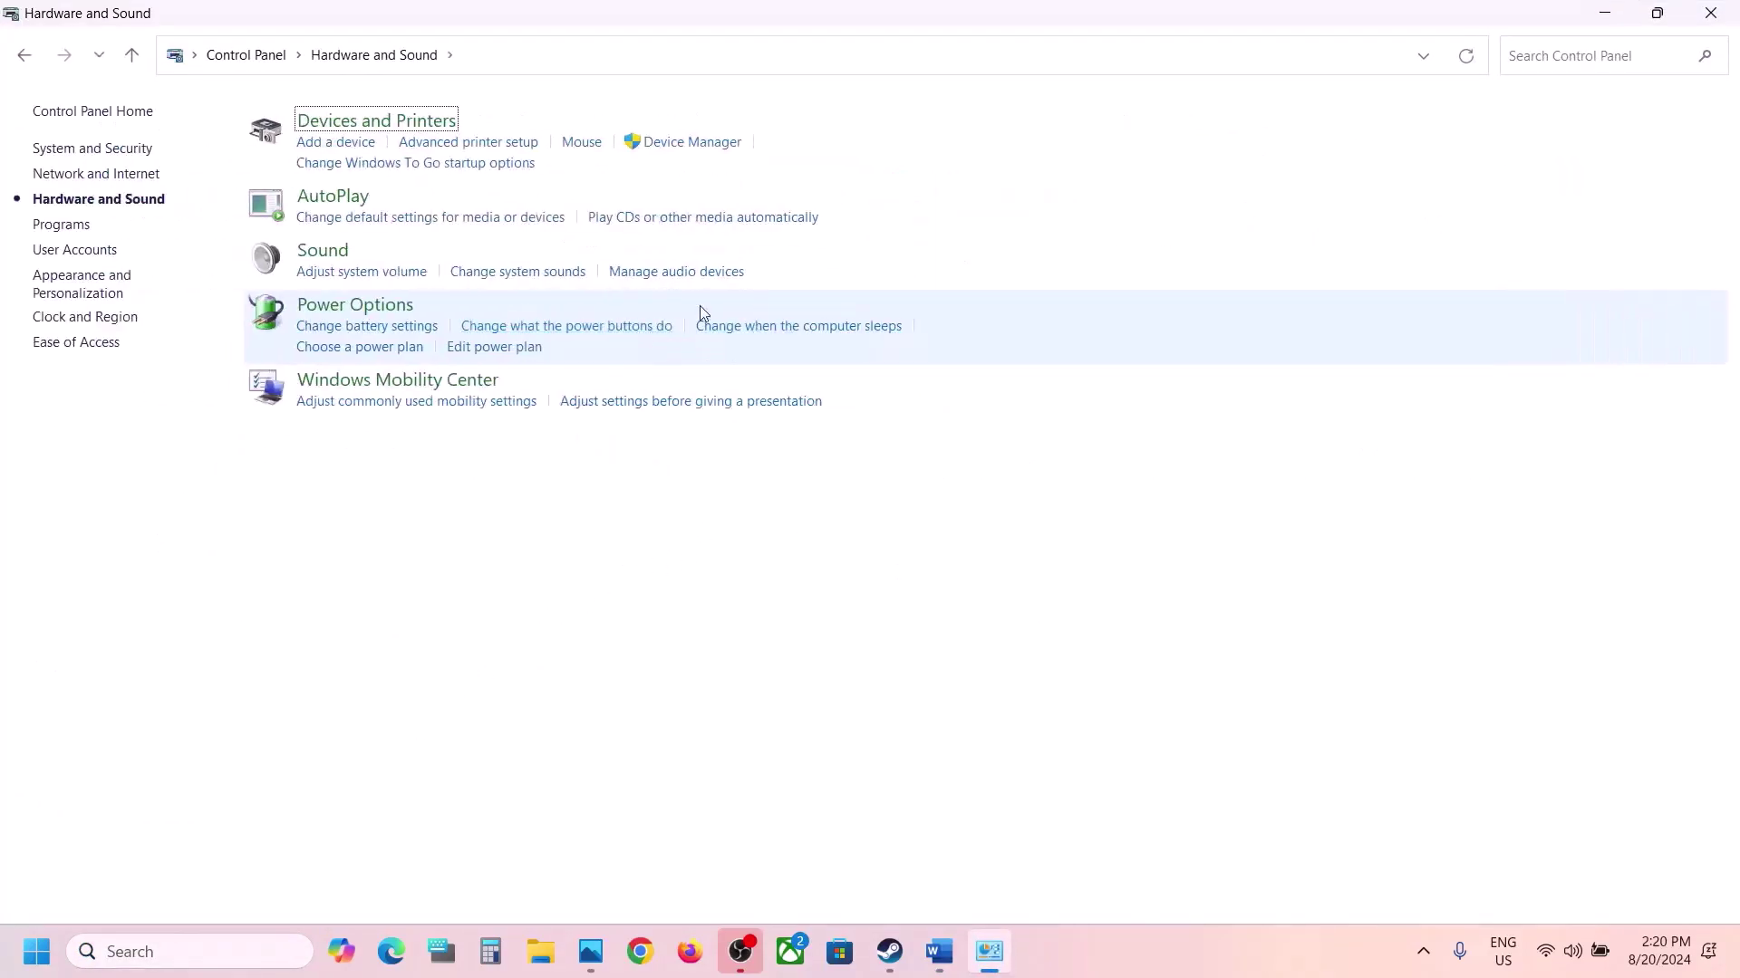
click(351, 305)
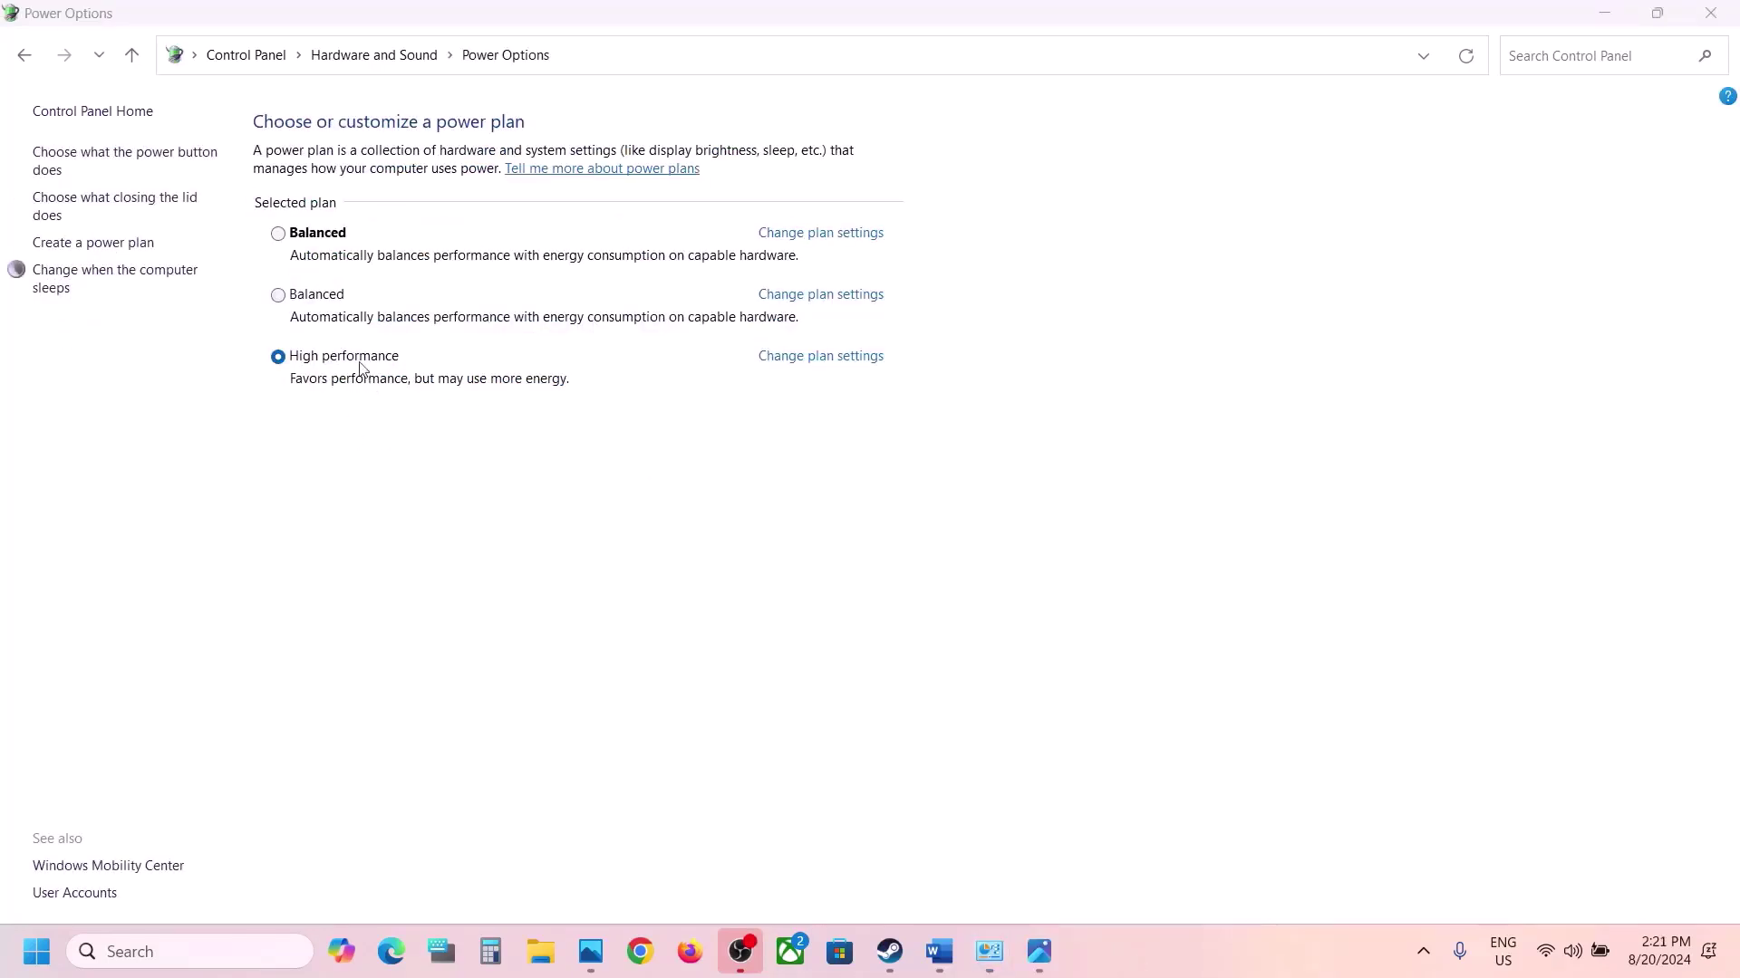
- Compare the power plans with the reference screenshot, then bring the notes forward
click(1039, 952)
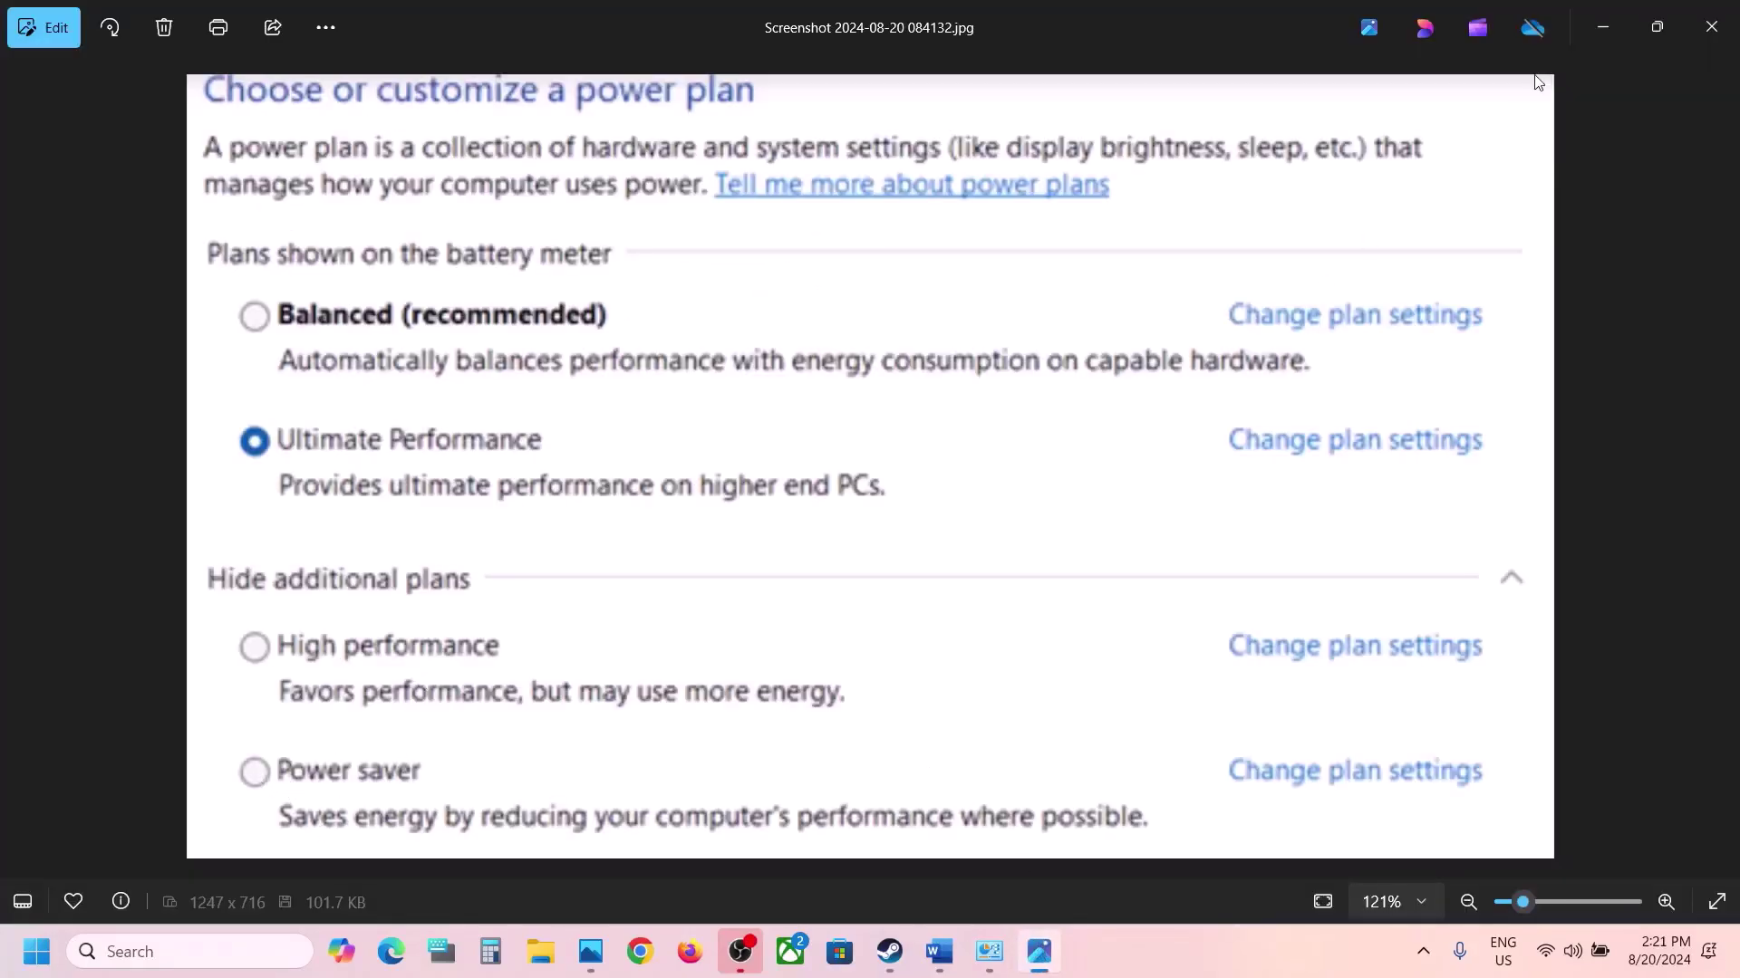
click(1594, 40)
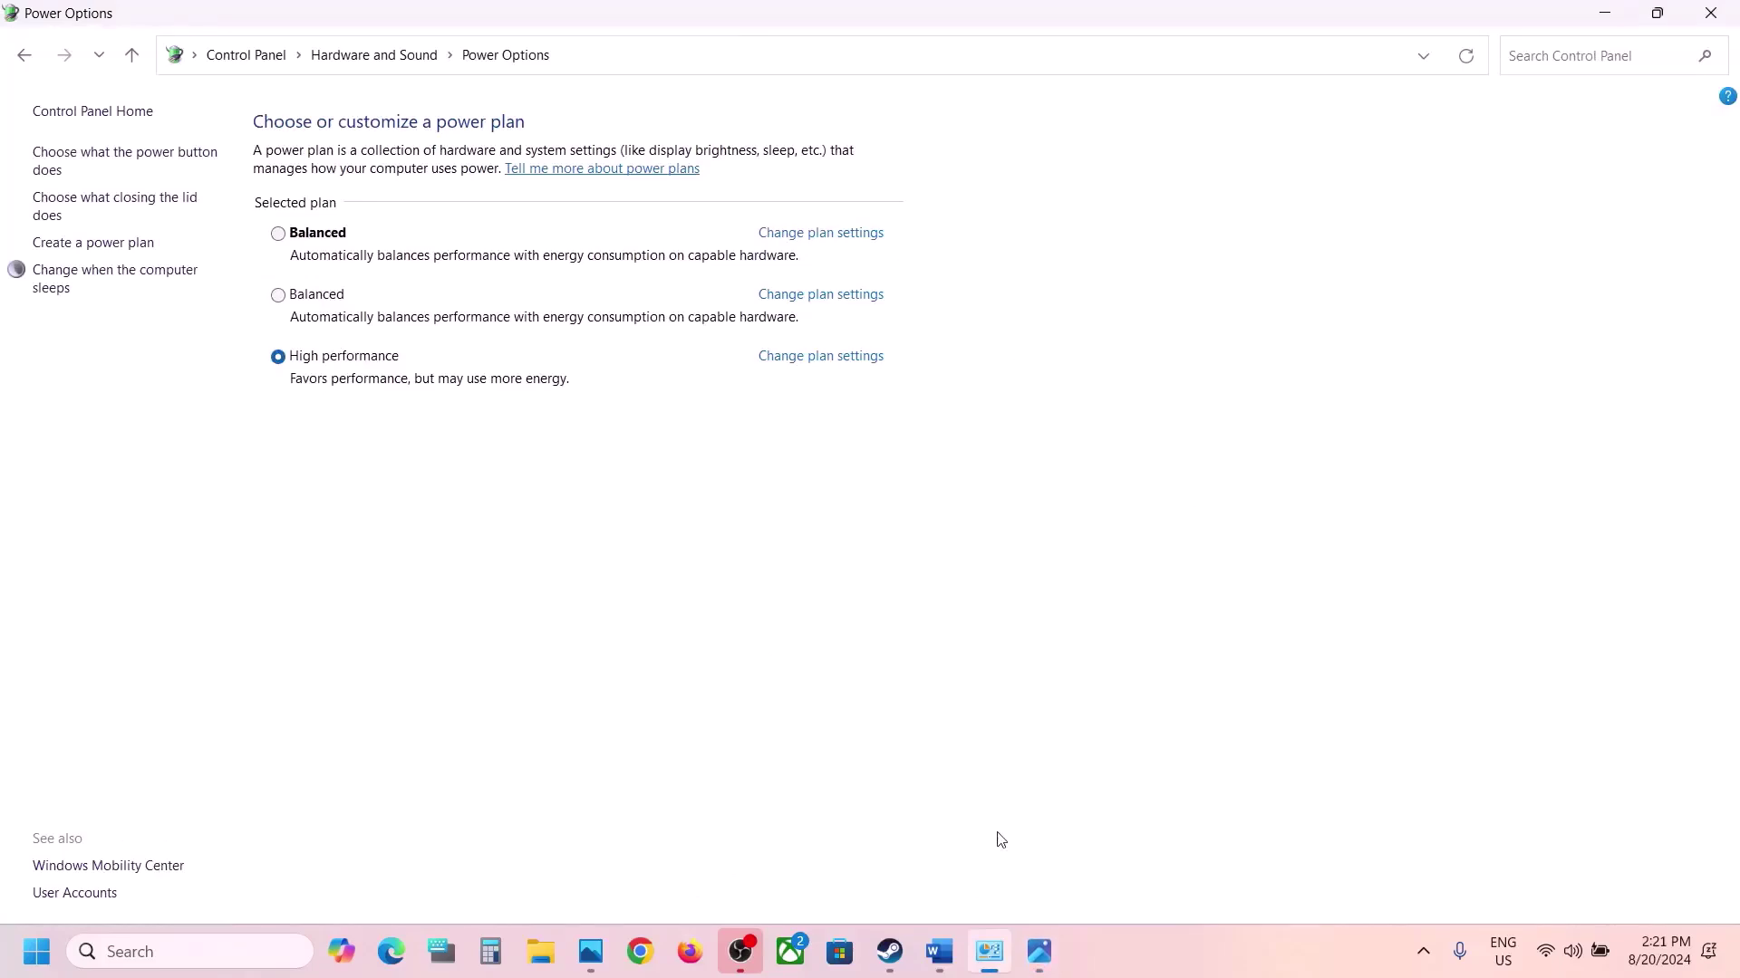
click(940, 951)
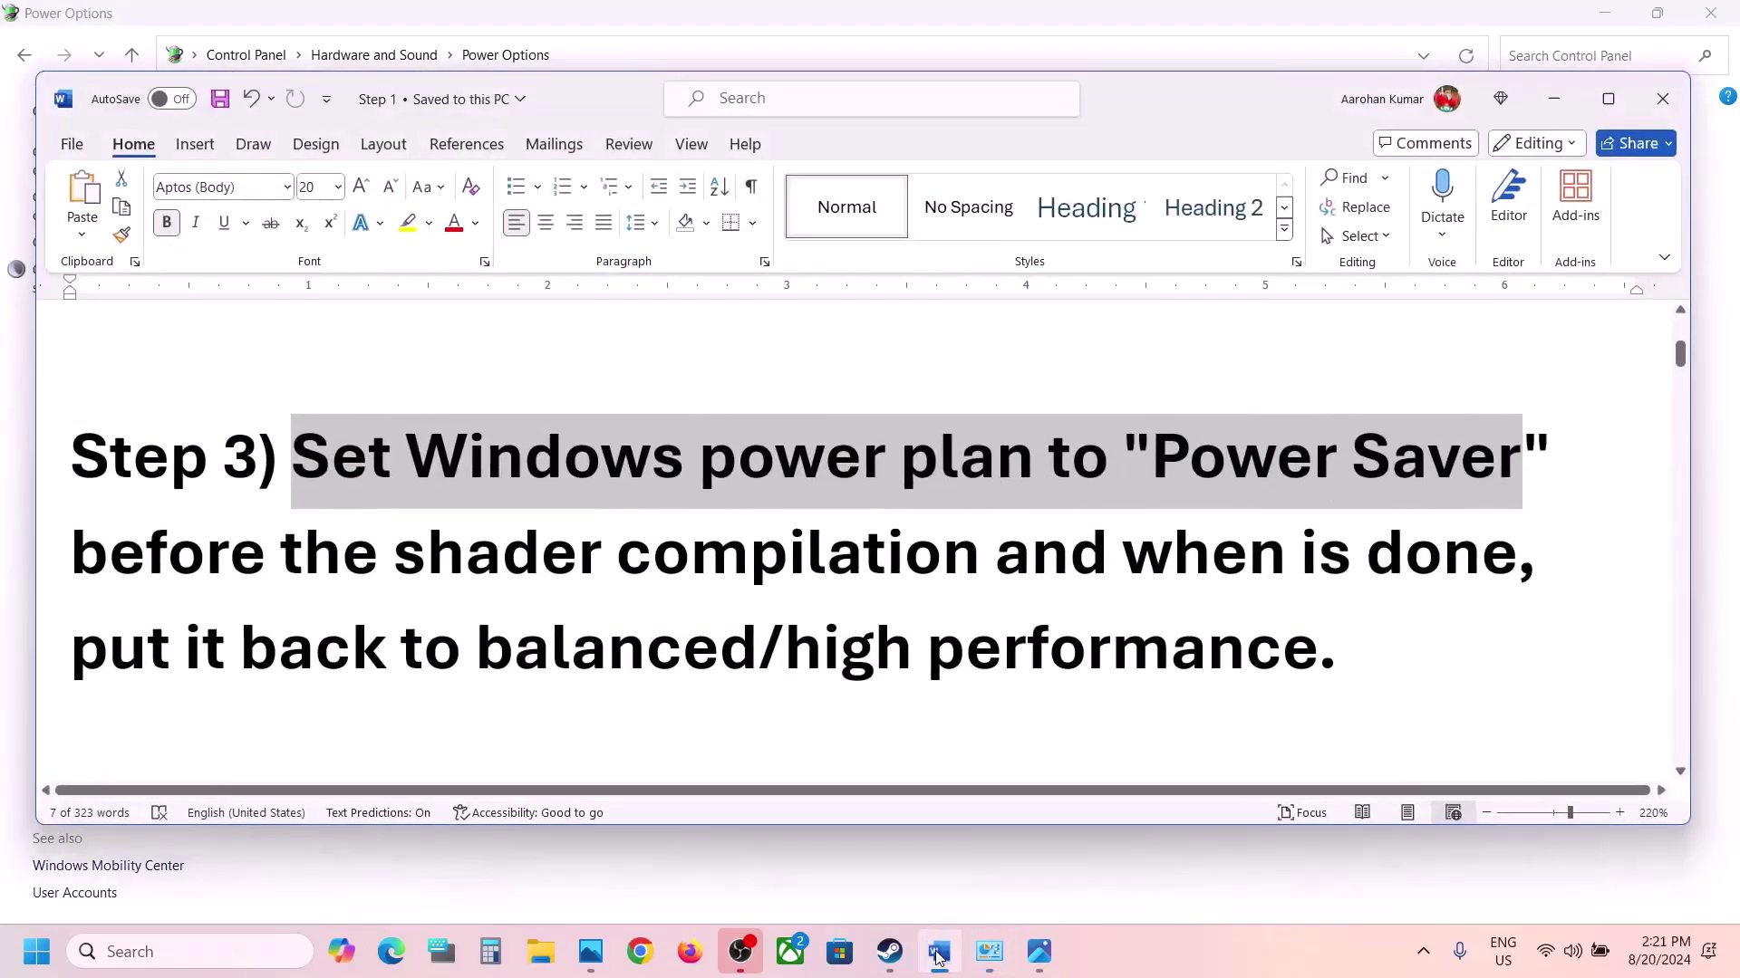
click(939, 952)
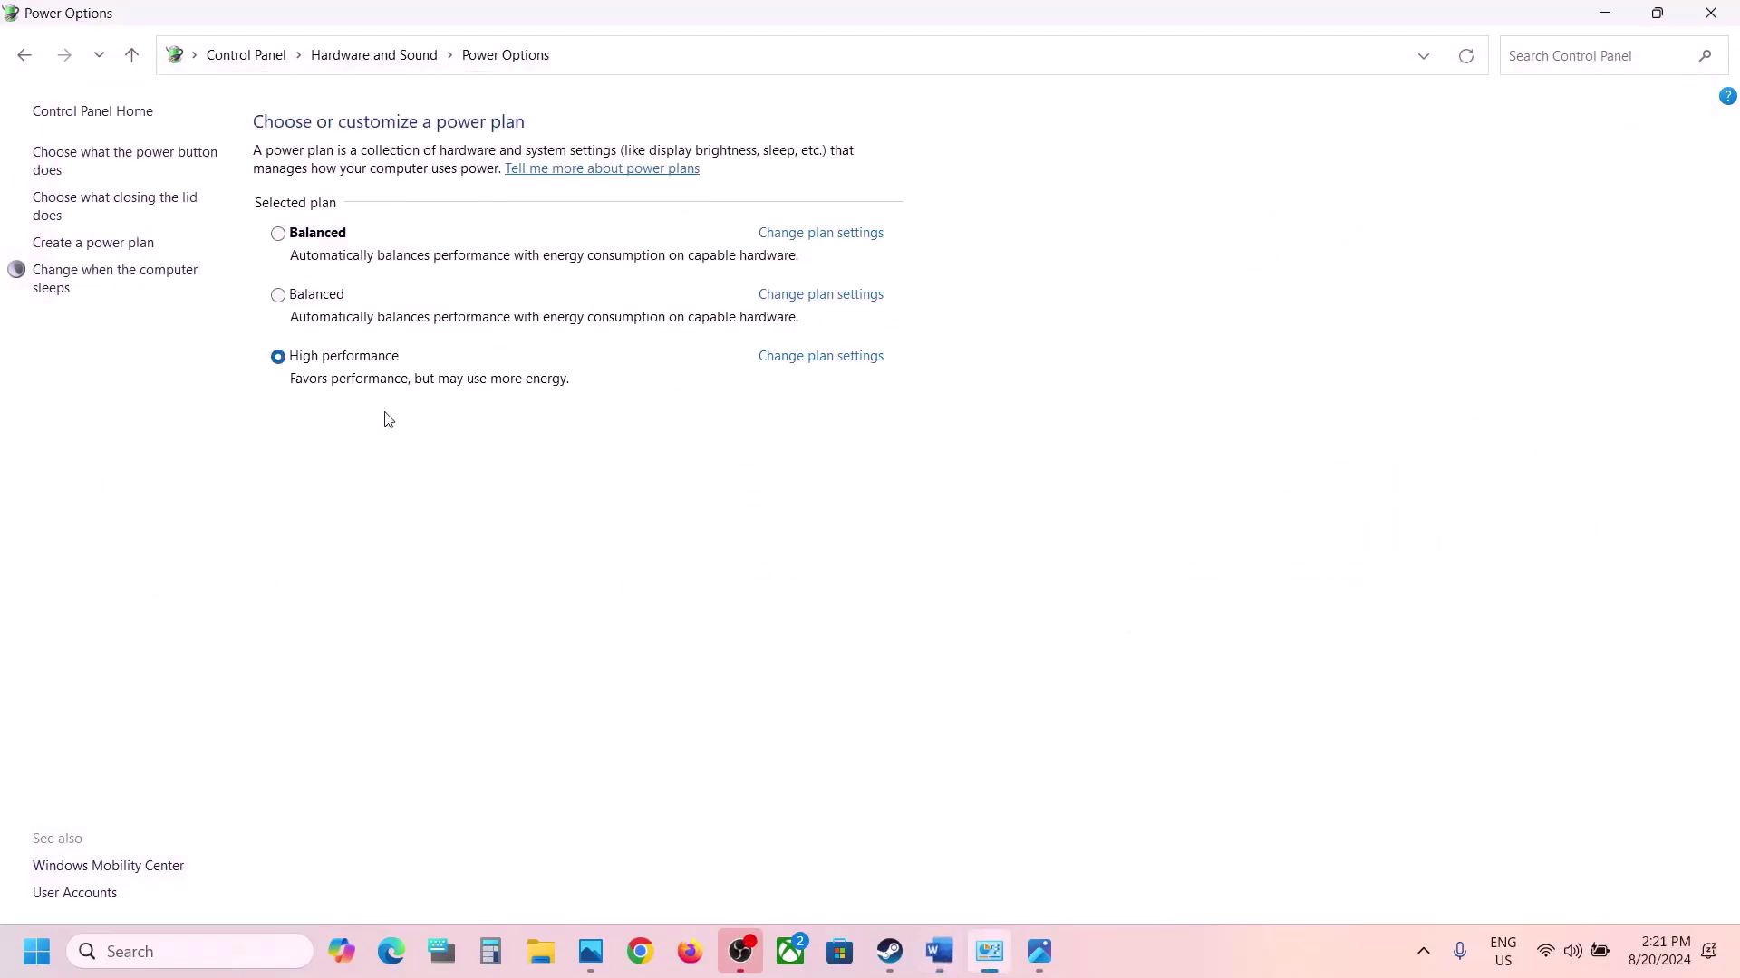
click(939, 951)
click(617, 554)
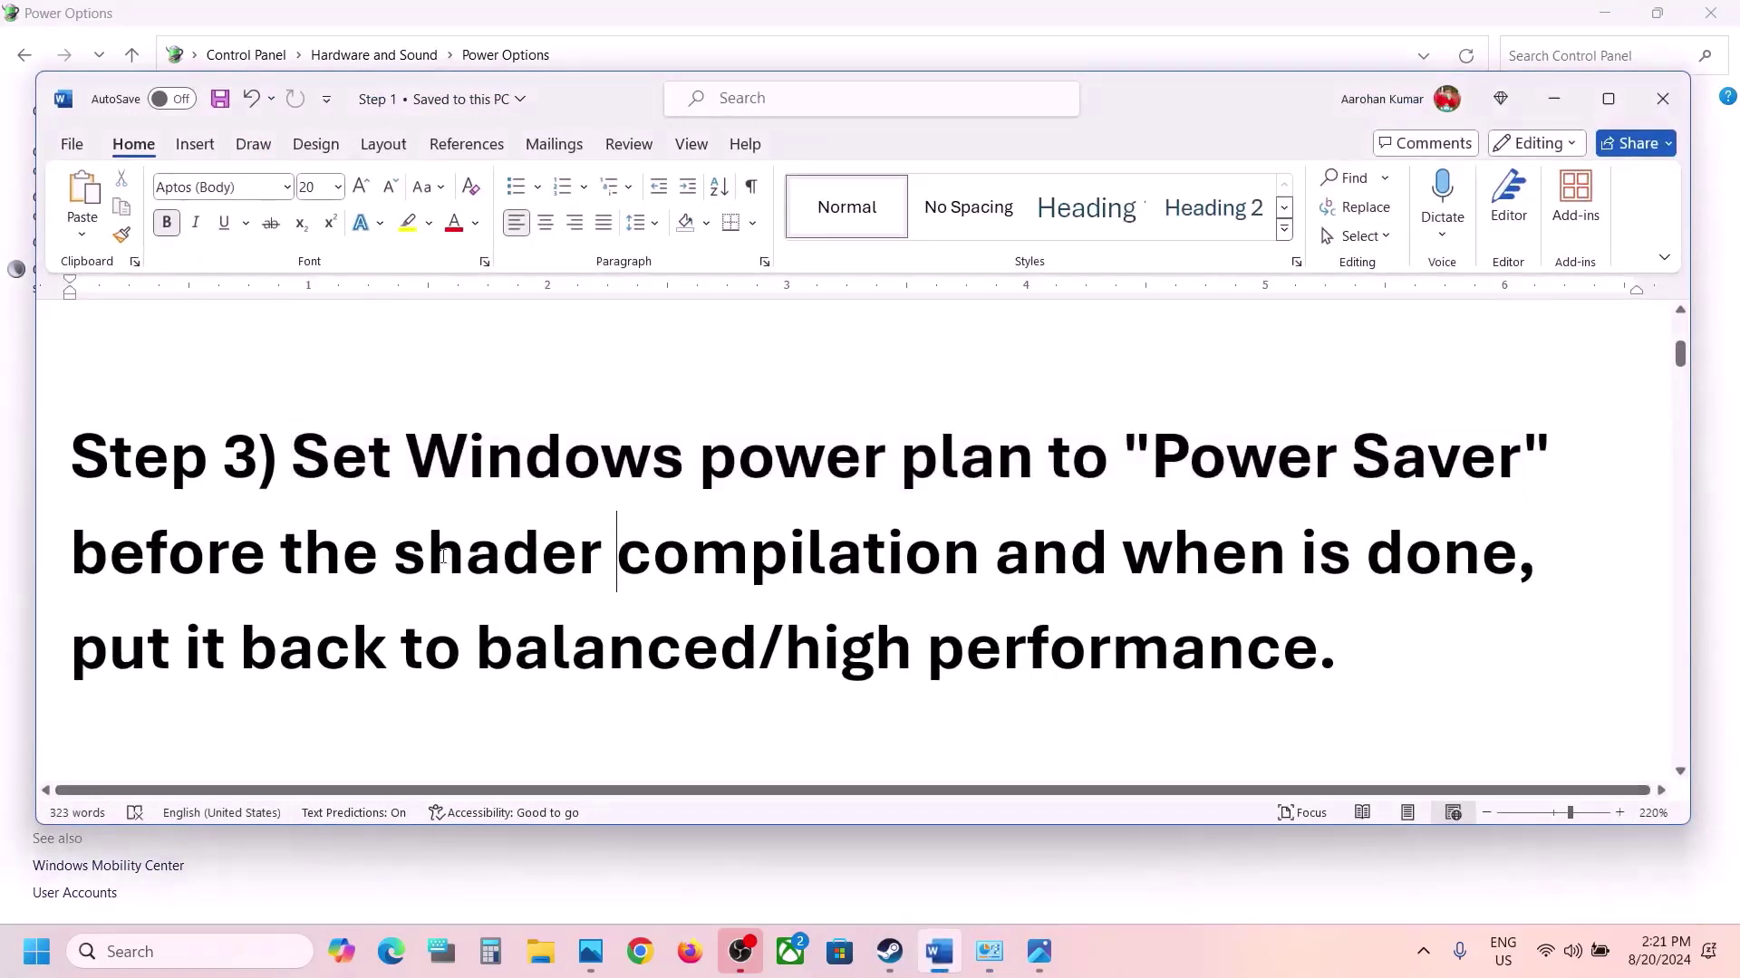
drag(405, 558, 978, 580)
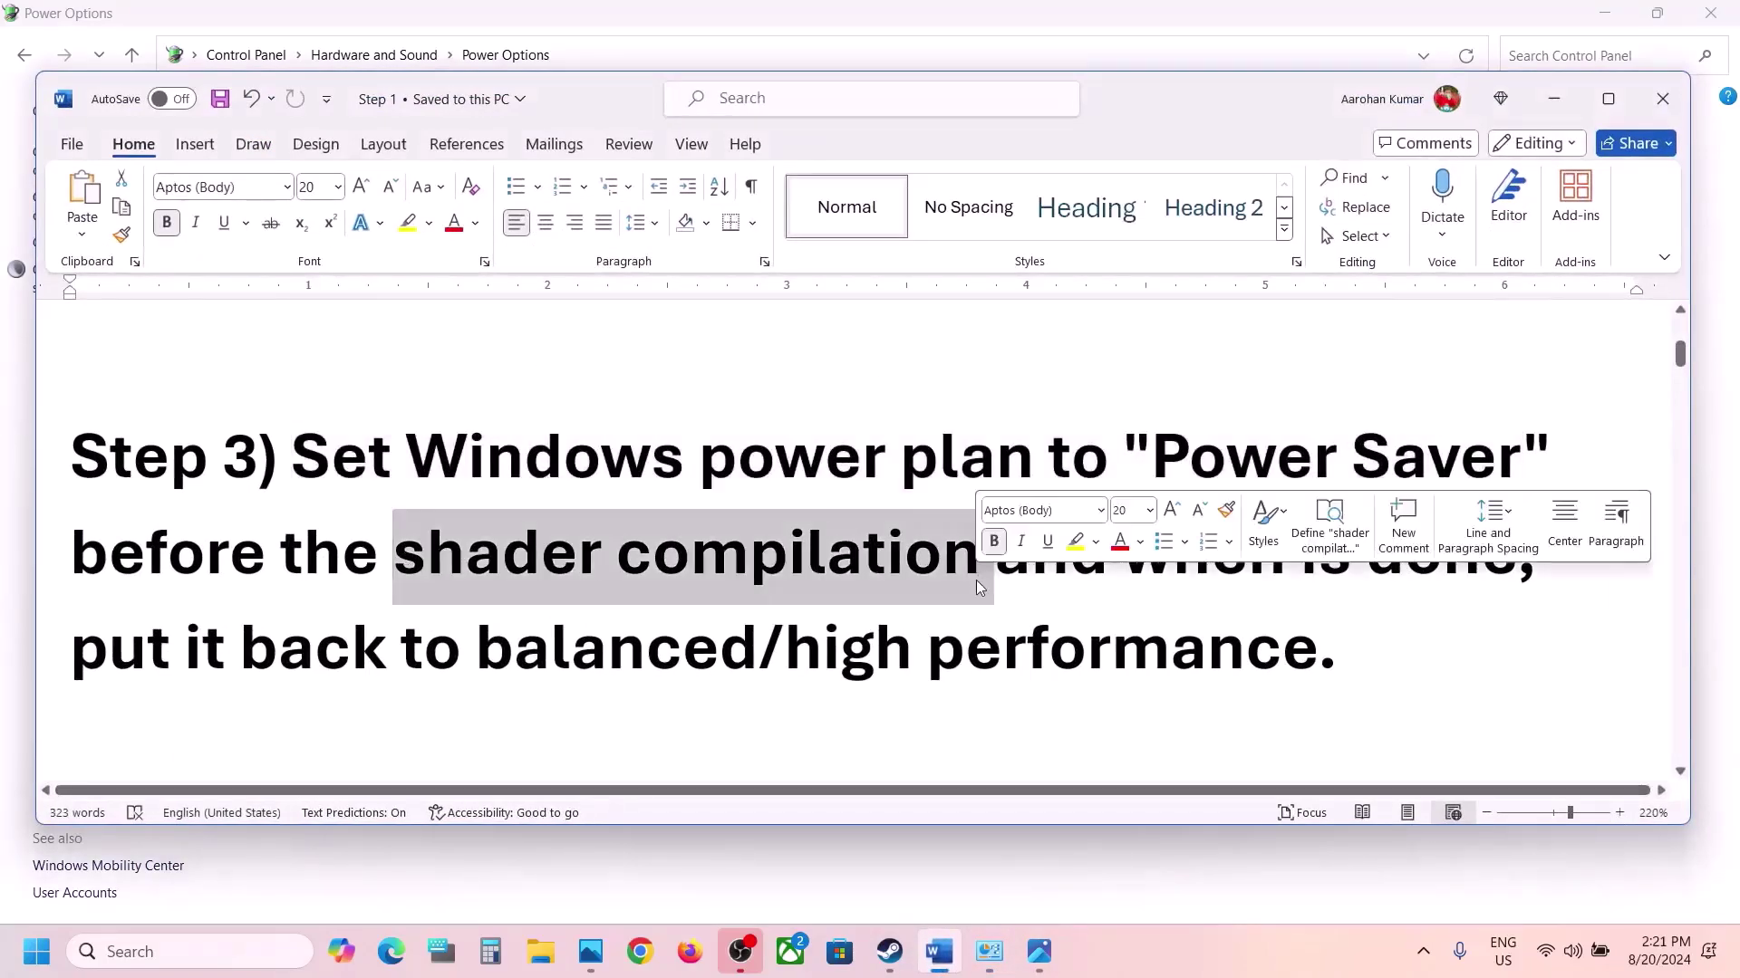
drag(192, 663, 1318, 670)
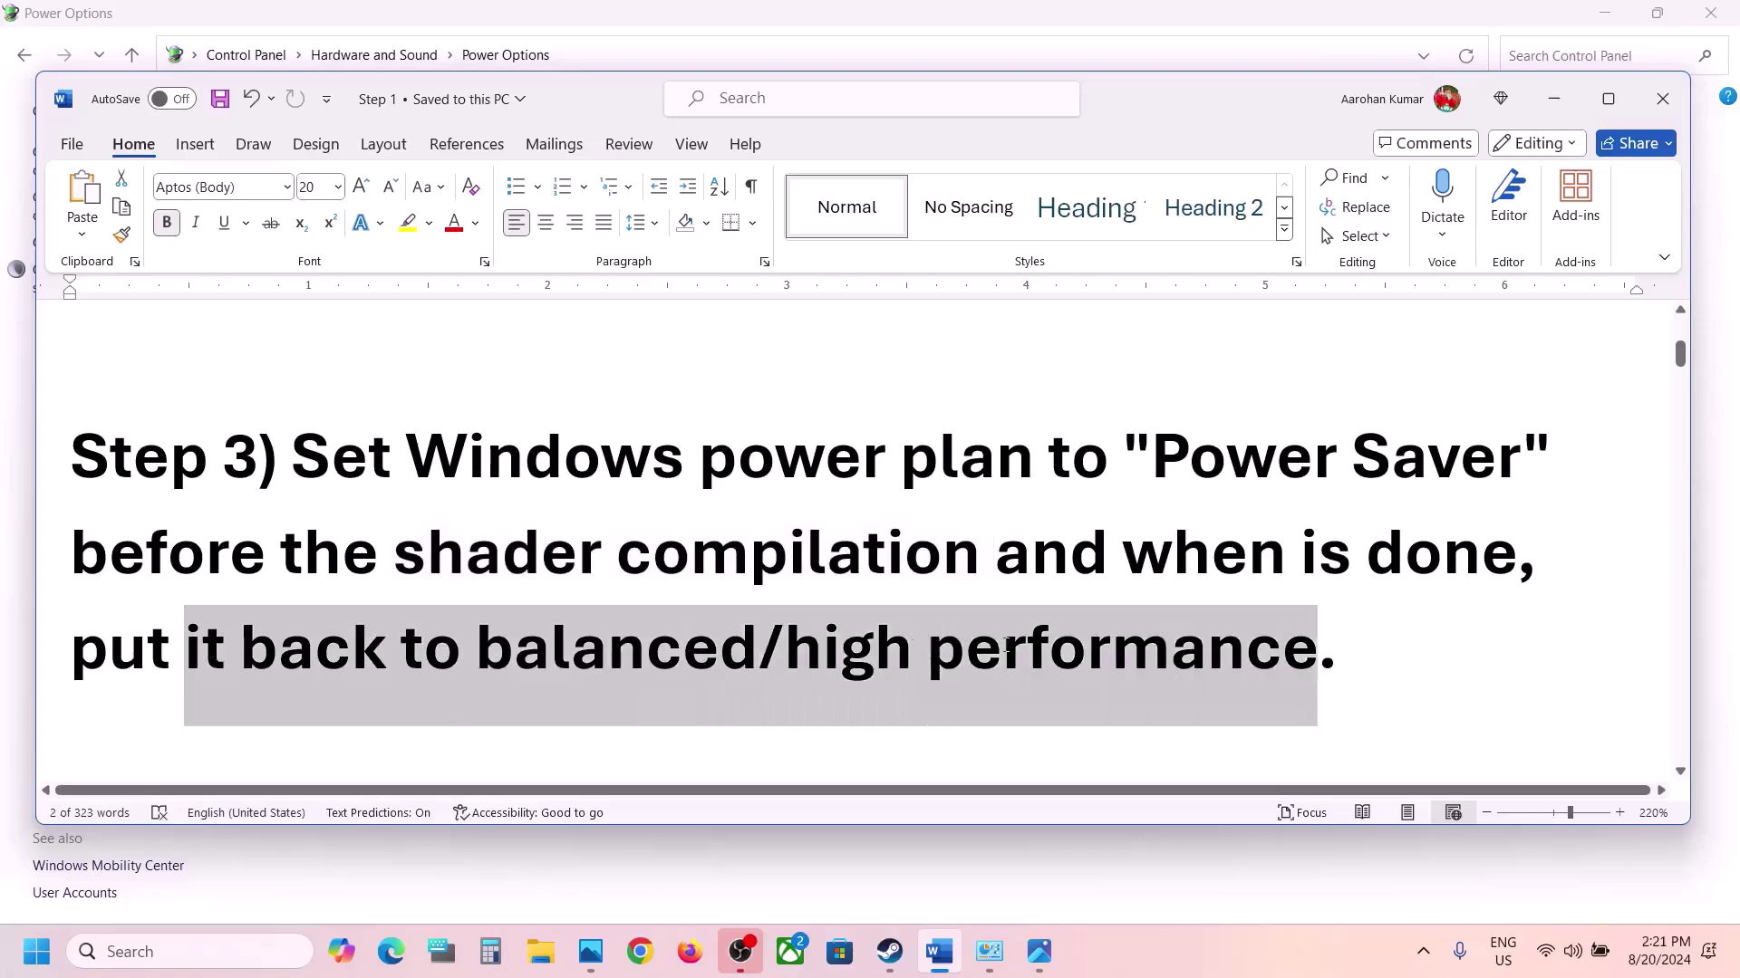
scroll(772, 609, down, 4)
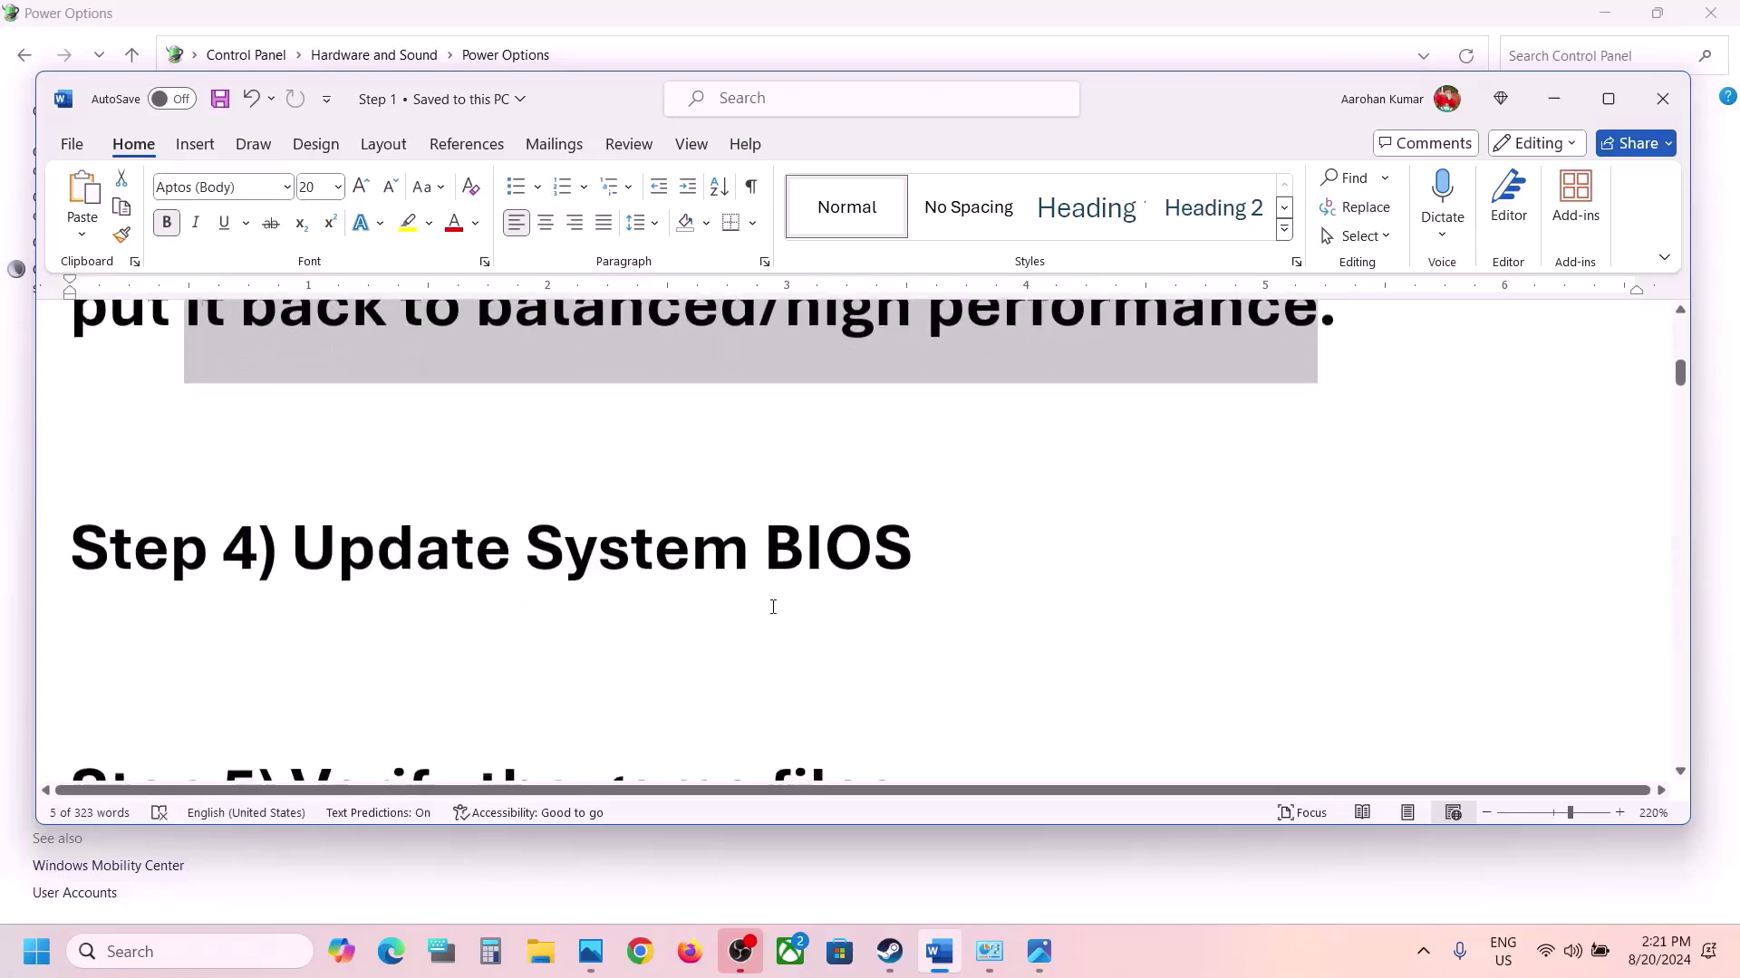
drag(346, 556, 884, 587)
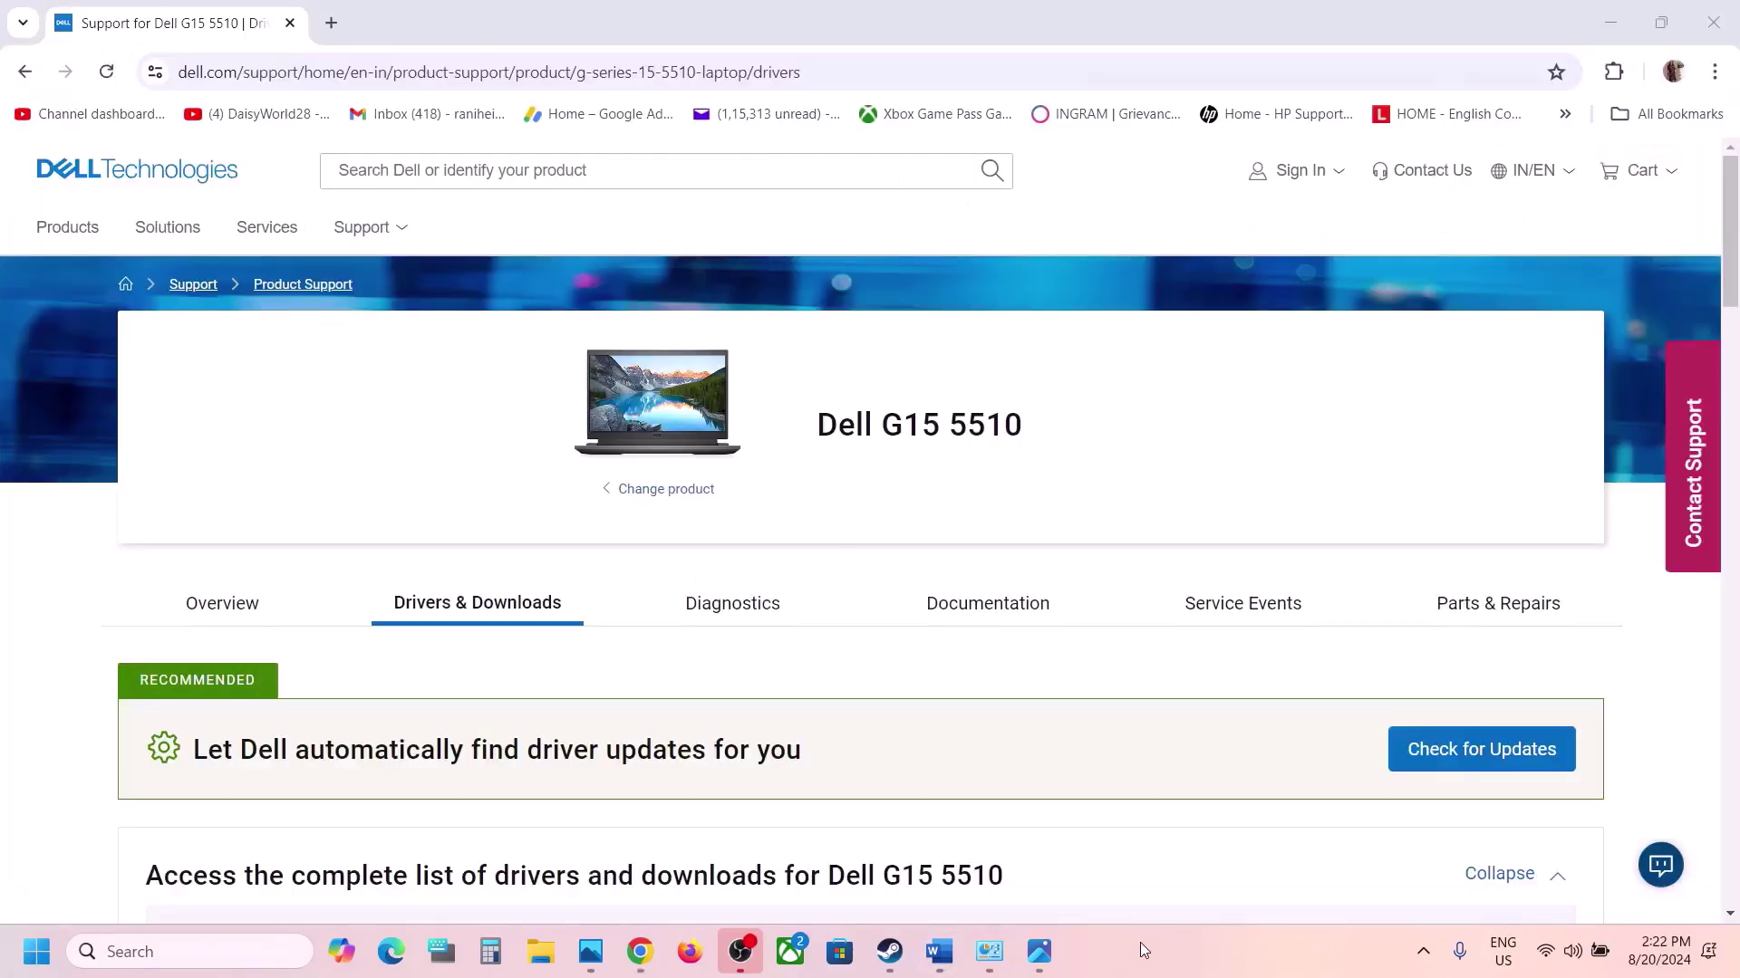
- Scroll the Dell Support page and highlight the product name Dell G15 5510
scroll(739, 421, down, 1)
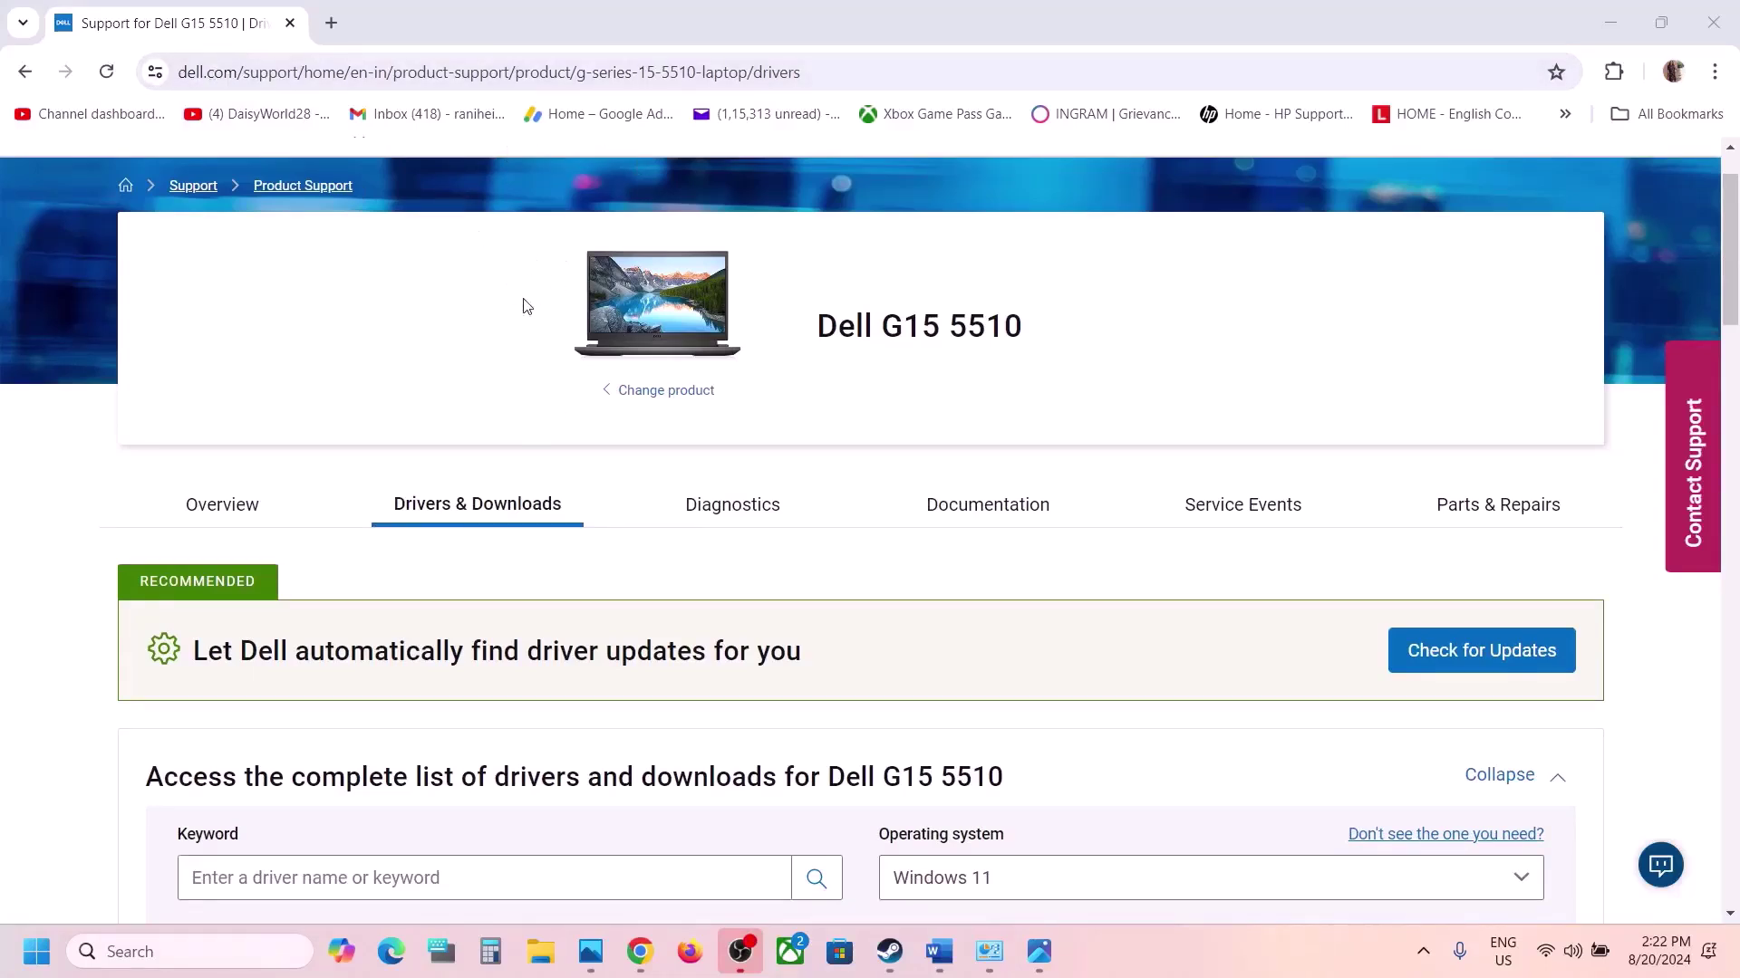
drag(802, 337, 1096, 356)
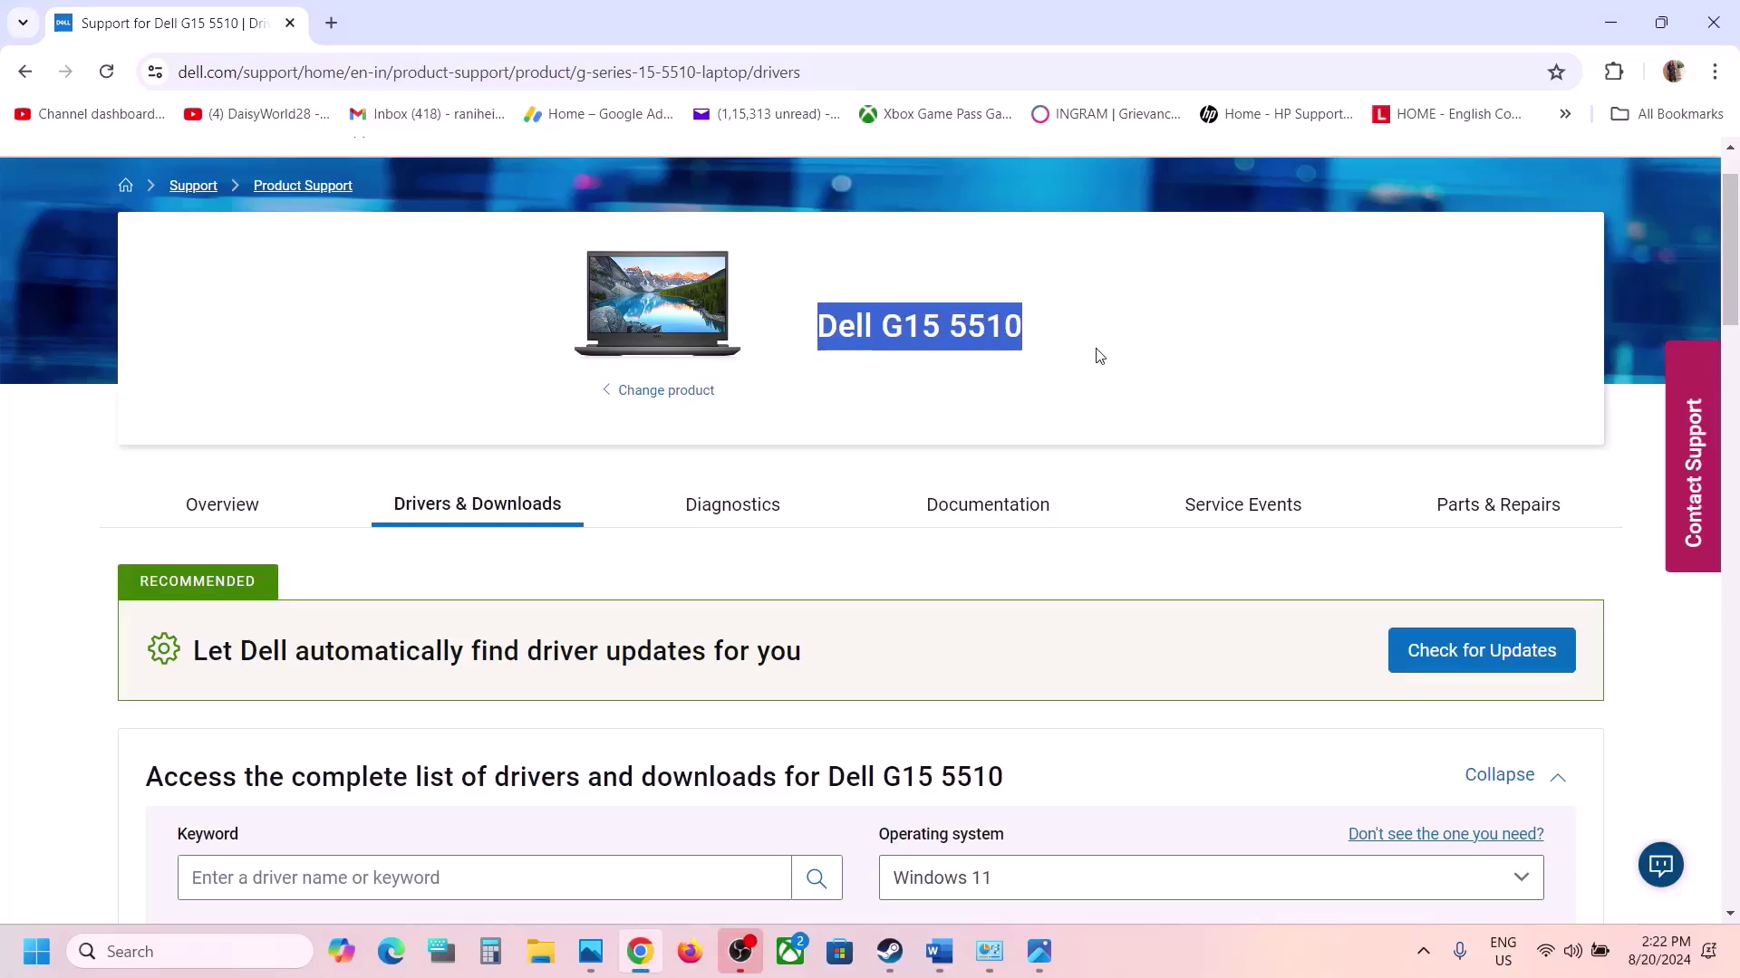
scroll(958, 466, down, 4)
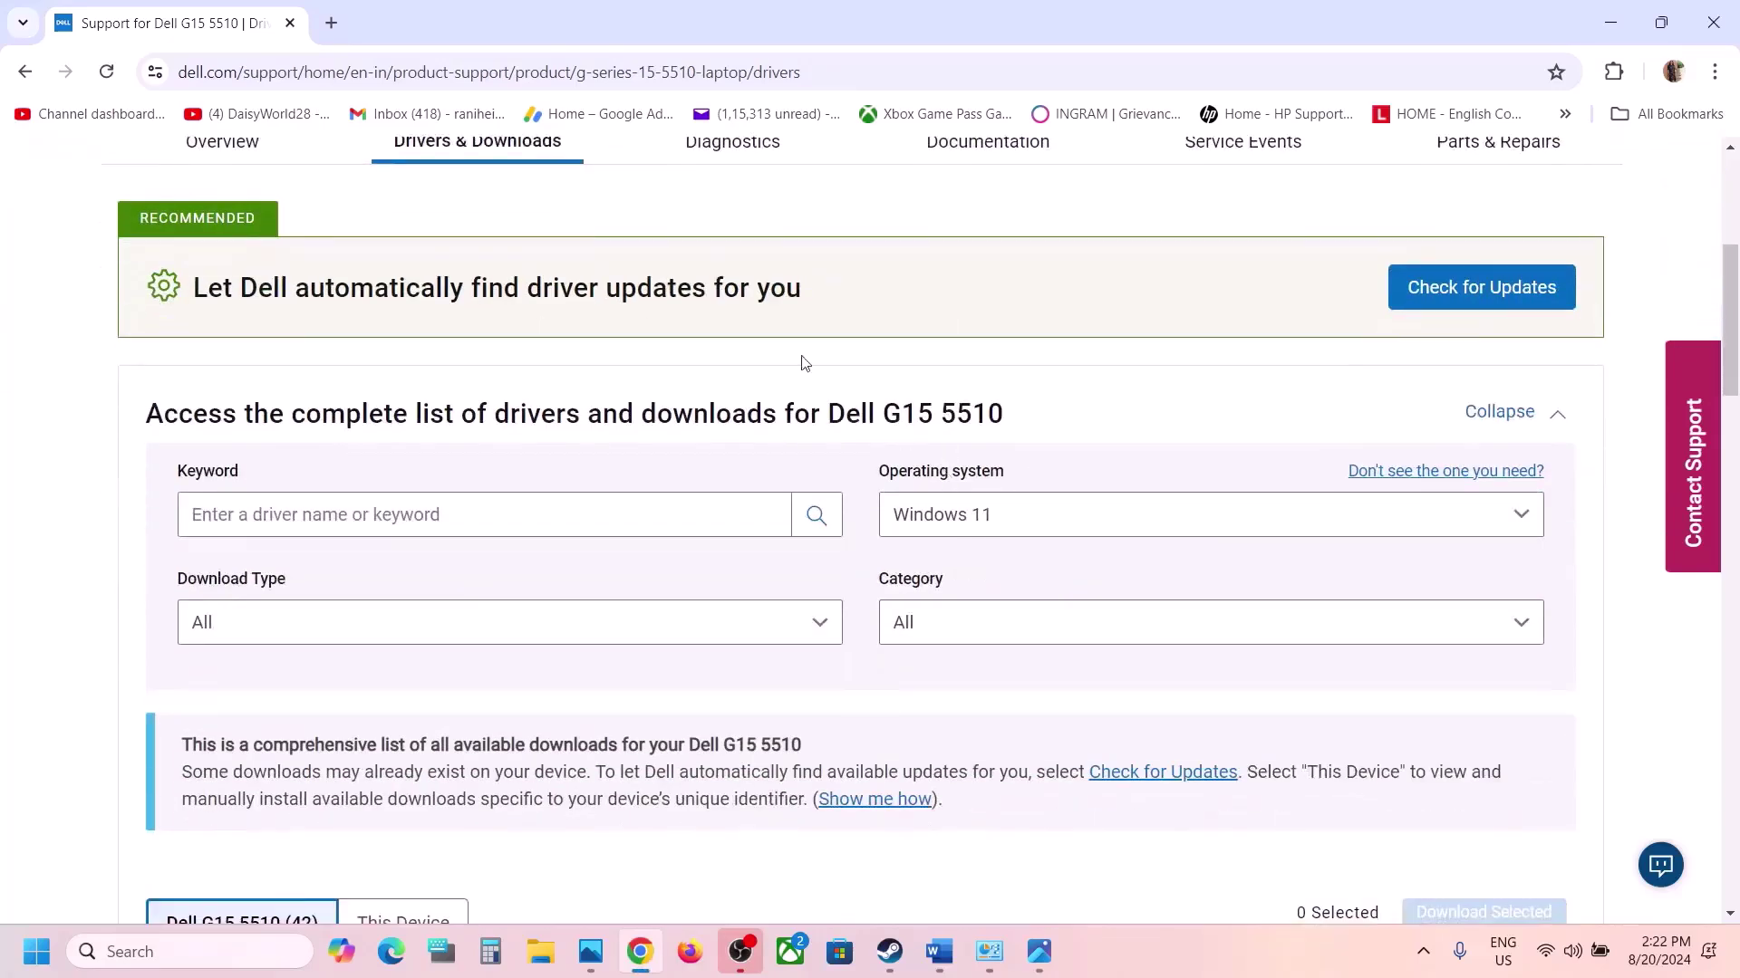
scroll(478, 166, up, 1)
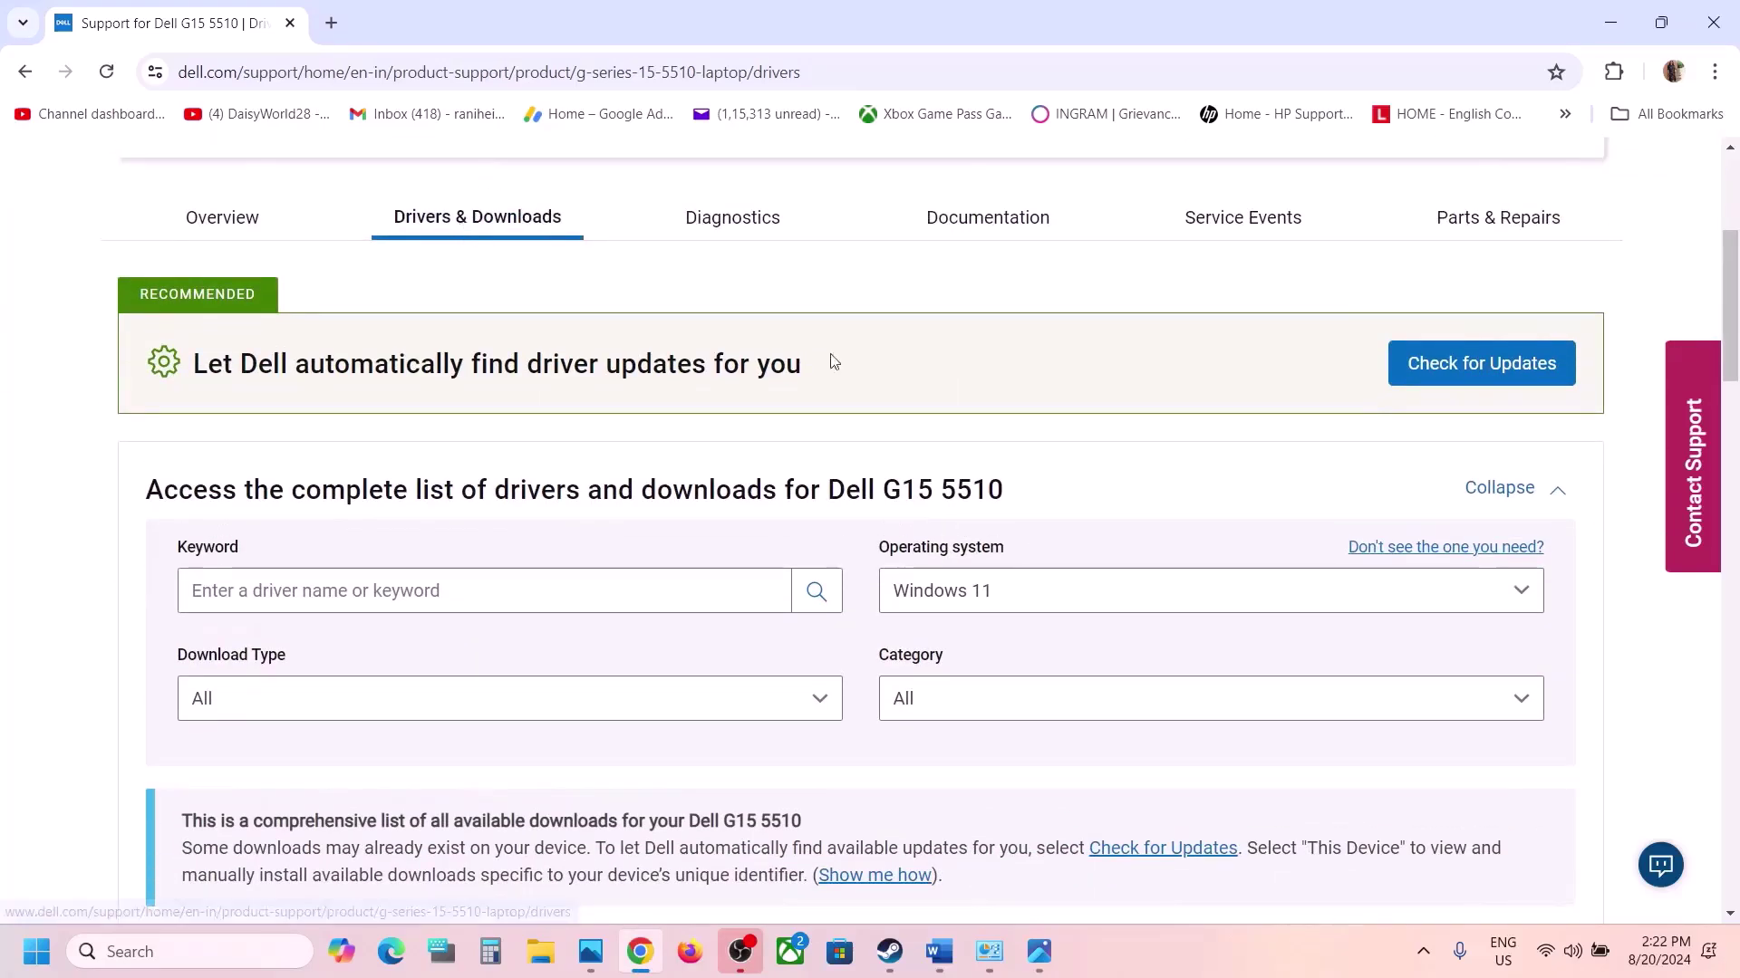
scroll(1019, 522, down, 2)
scroll(1019, 522, down, 1)
- Filter the downloads to BIOS to find the critical System BIOS update, then return to Steam
click(999, 489)
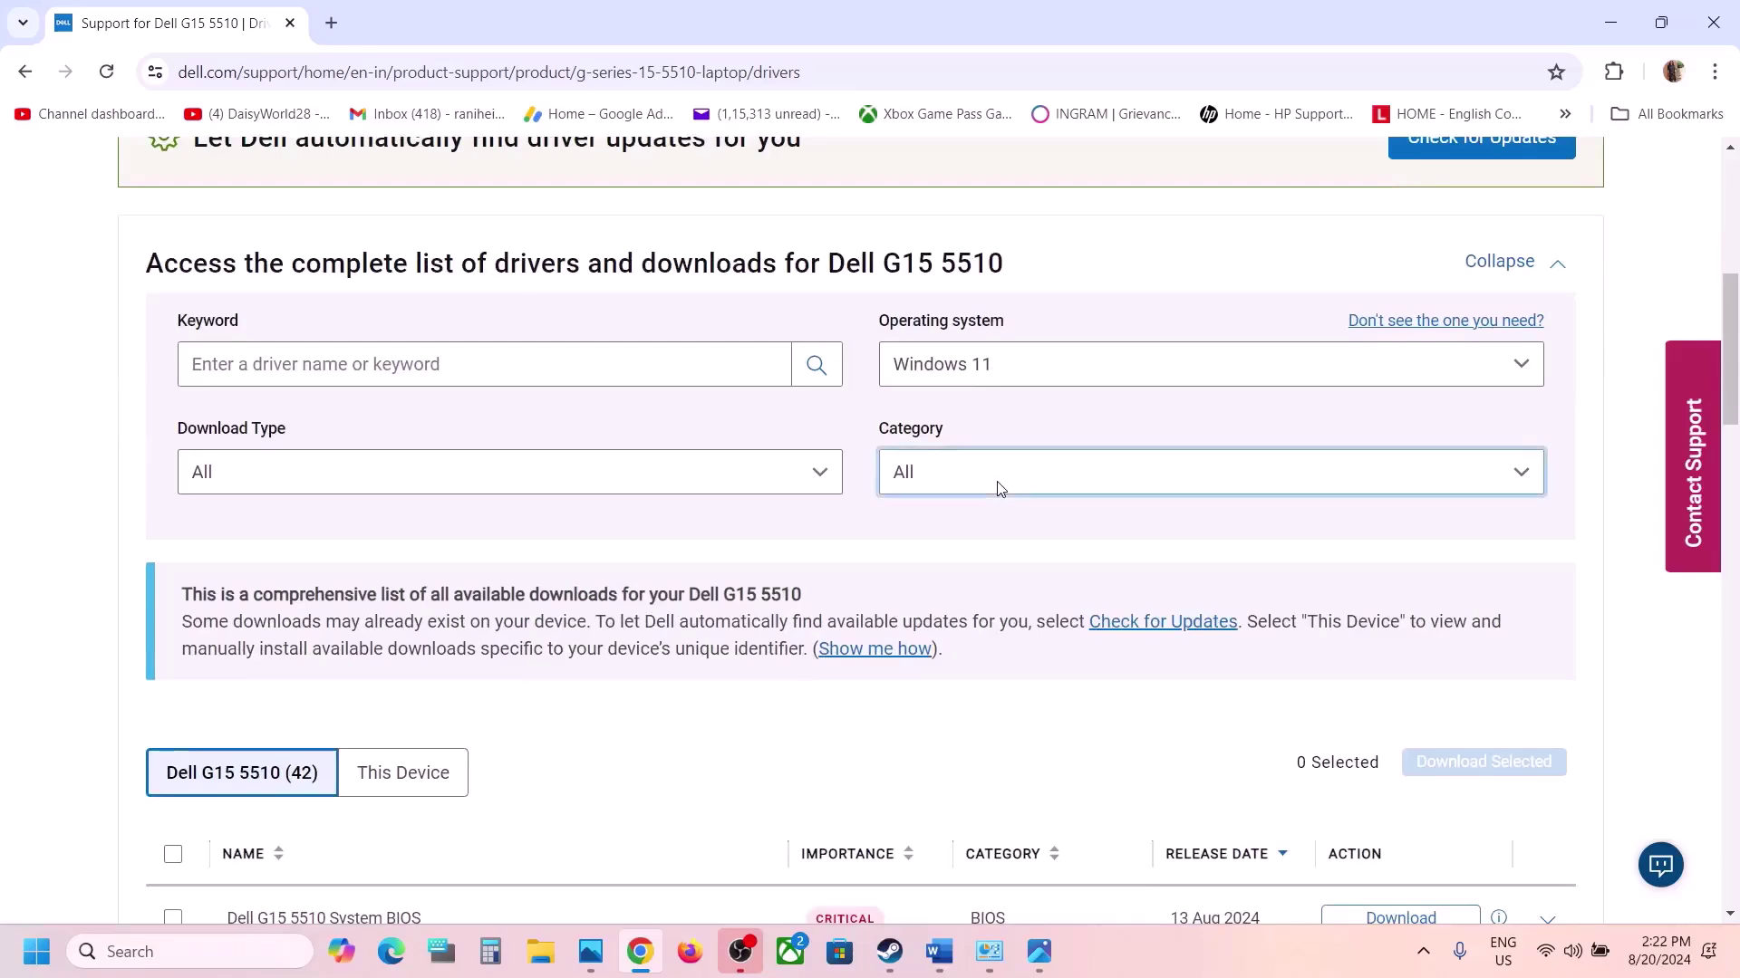
click(924, 633)
click(1056, 807)
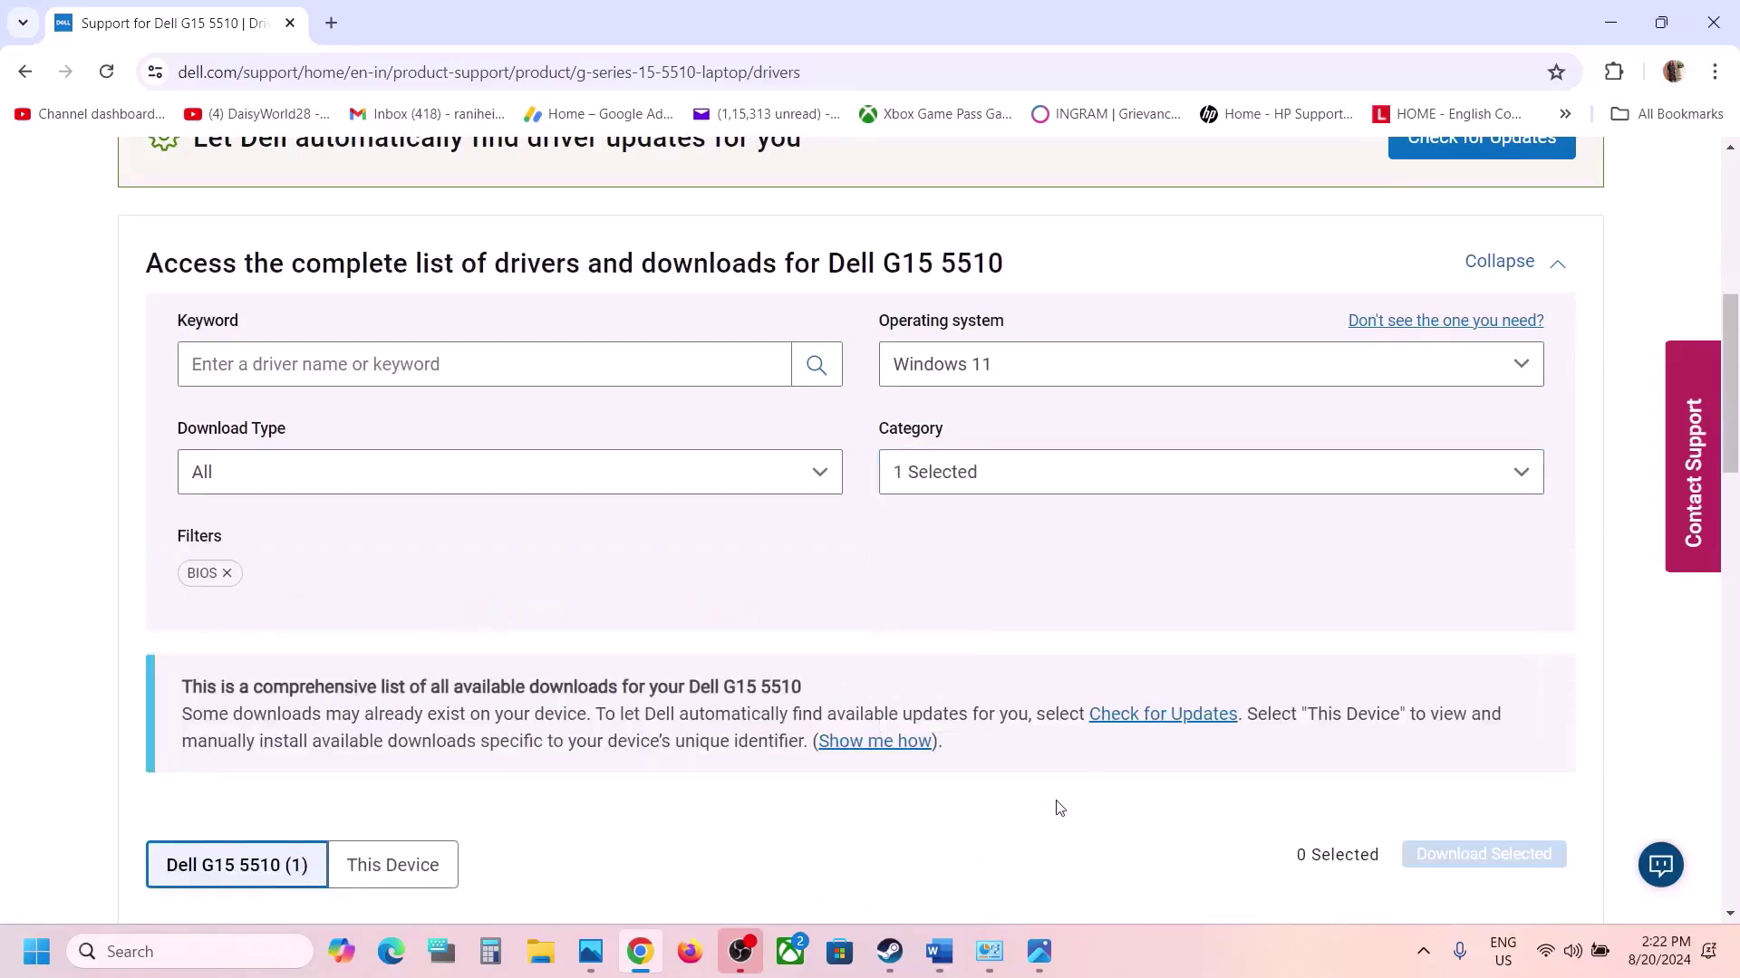
scroll(1056, 808, down, 3)
scroll(910, 752, down, 1)
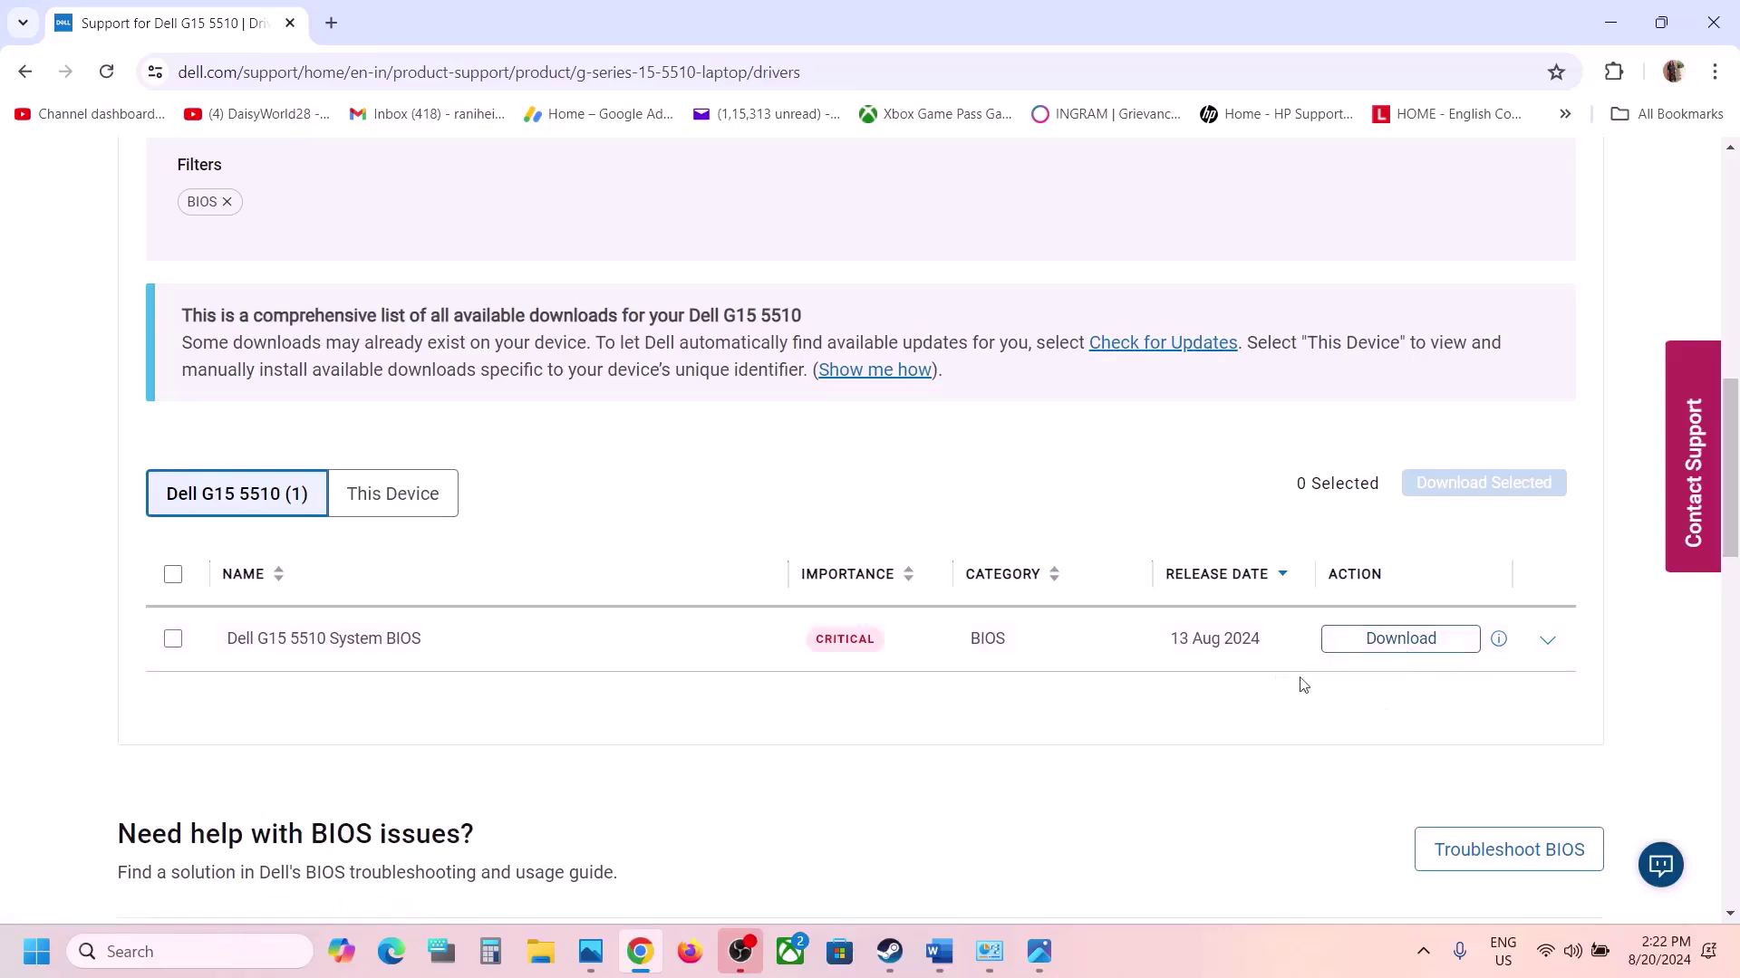
click(1573, 951)
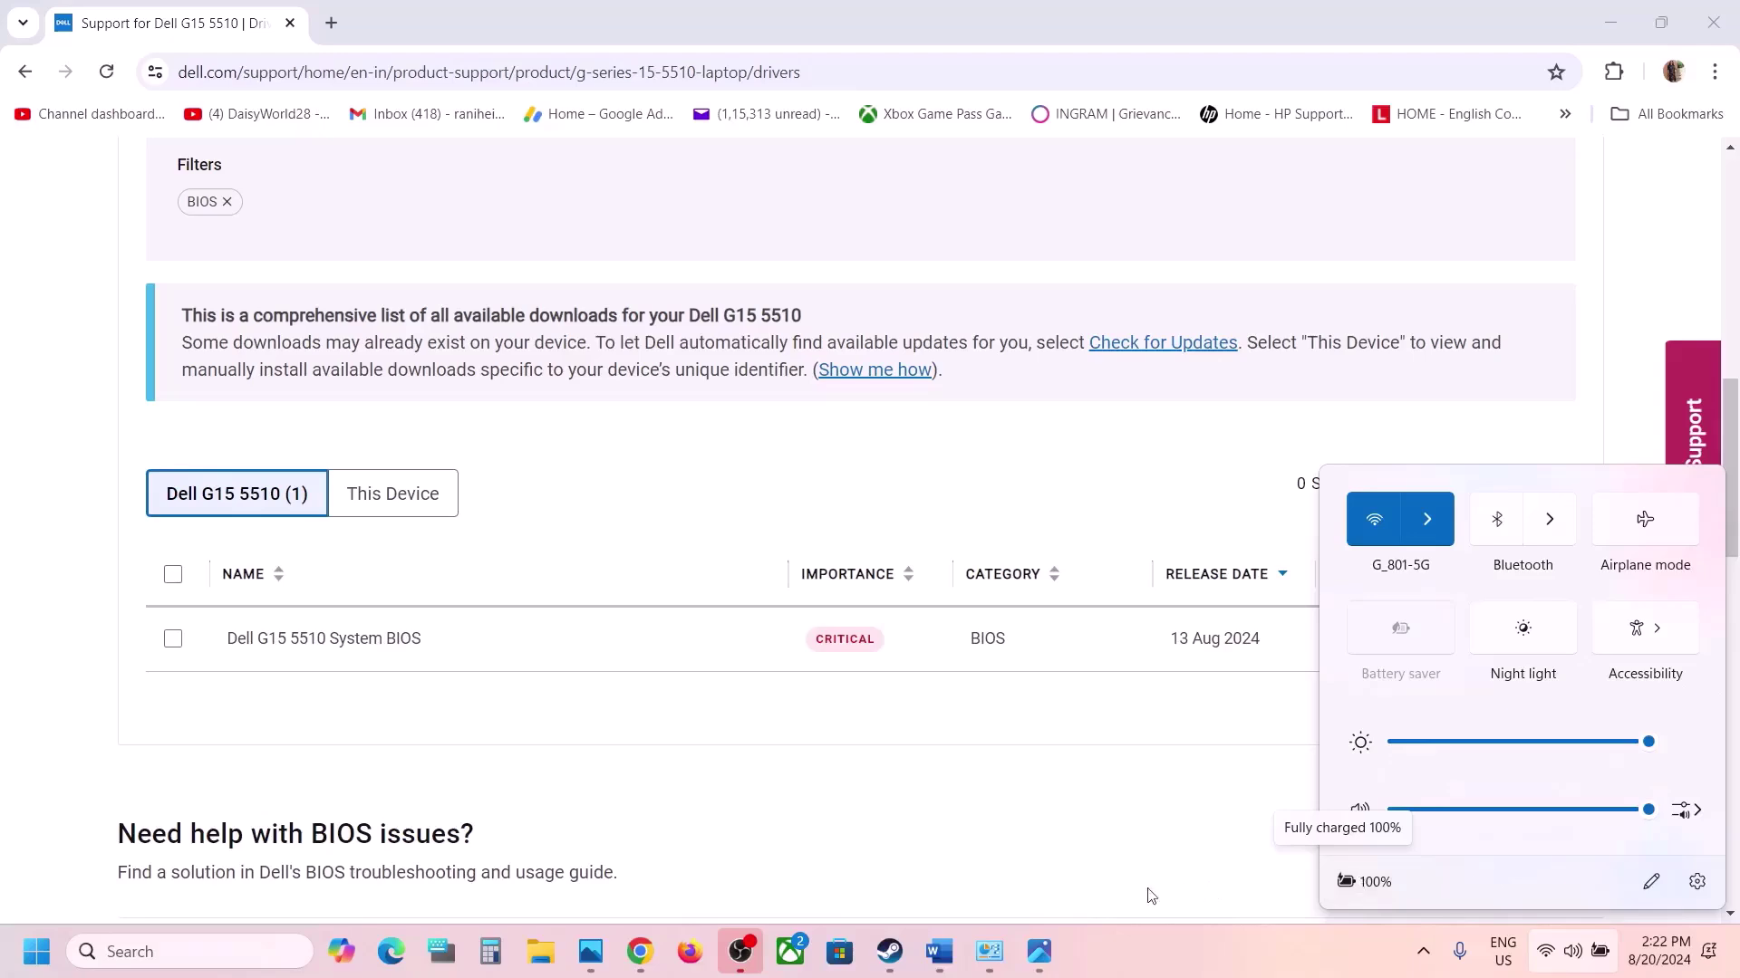
click(889, 952)
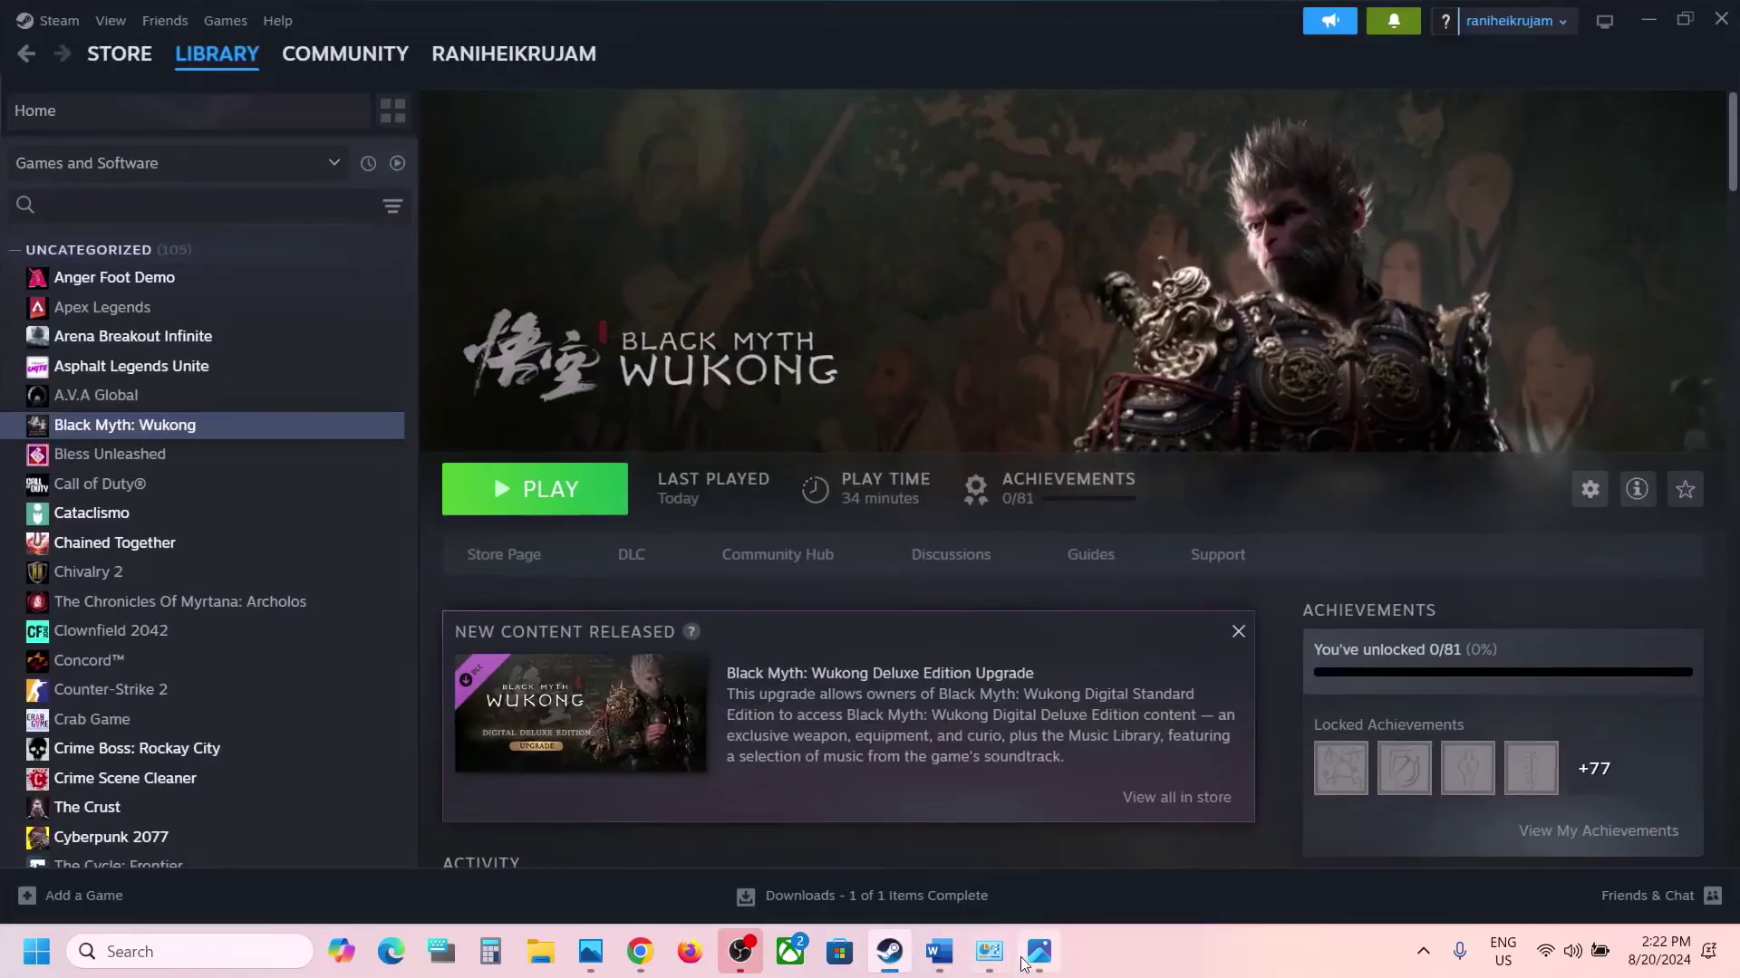
- Find and highlight Step 5, Verify the game files, in the Word checklist
click(945, 970)
scroll(718, 602, down, 3)
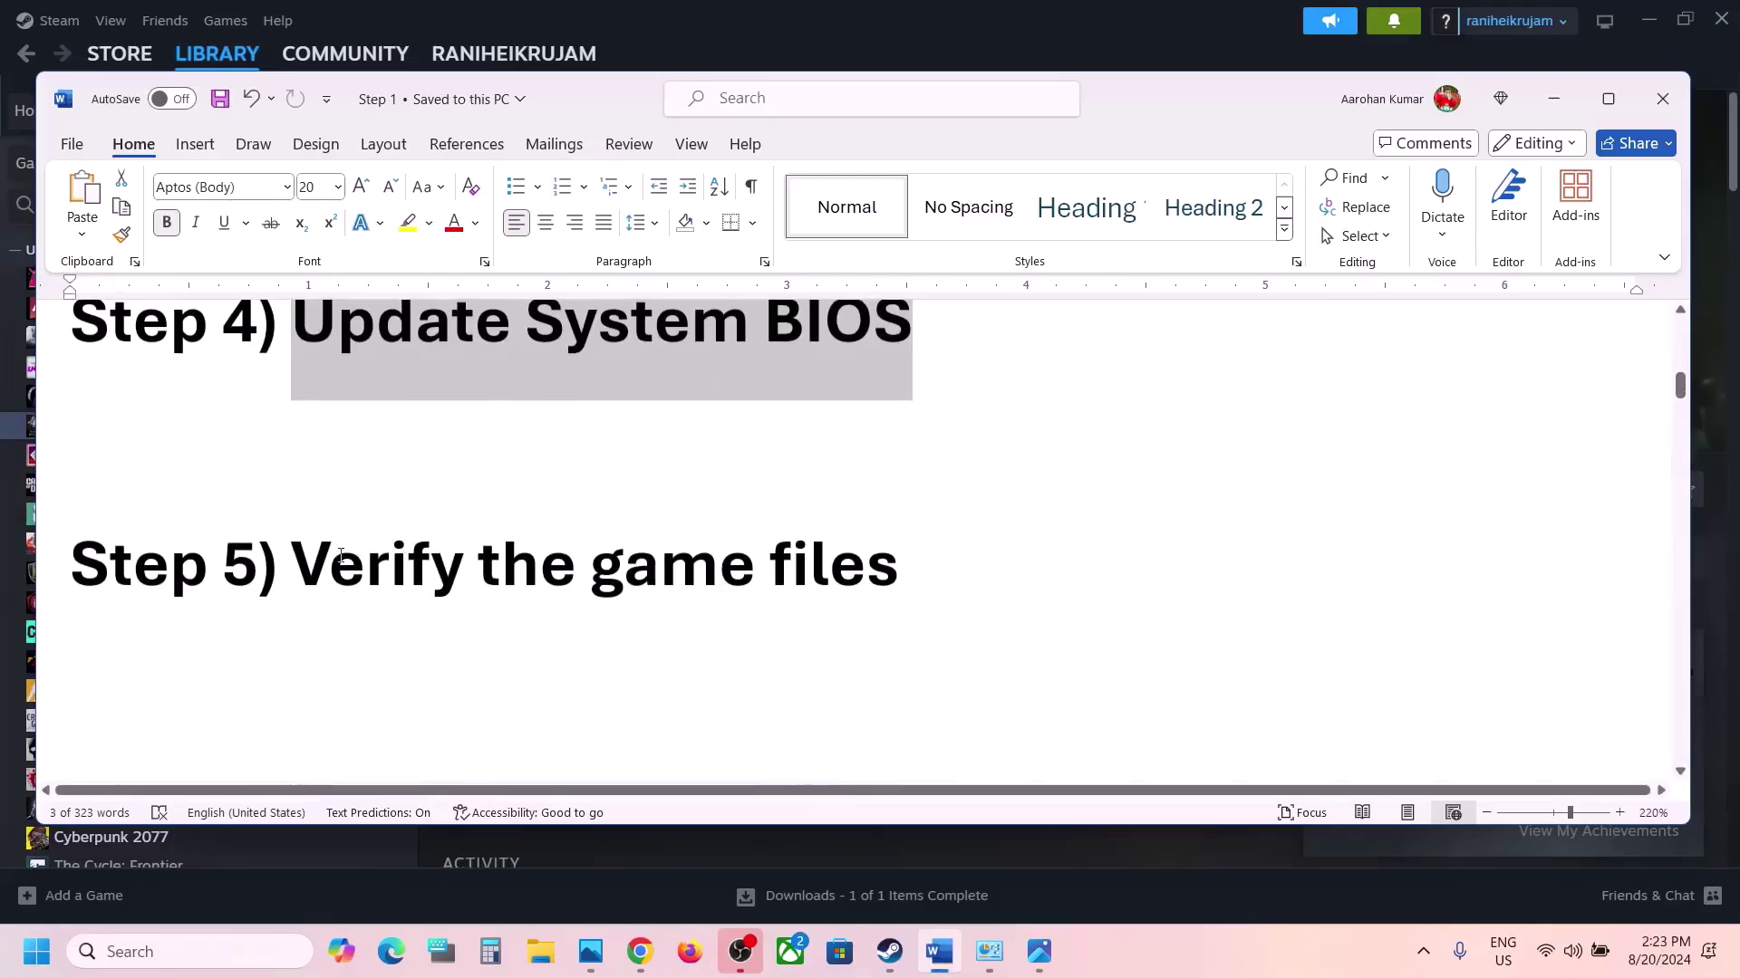
drag(311, 565, 898, 566)
- Verify integrity of Black Myth: Wukong's game files from Properties > Installed Files
click(983, 31)
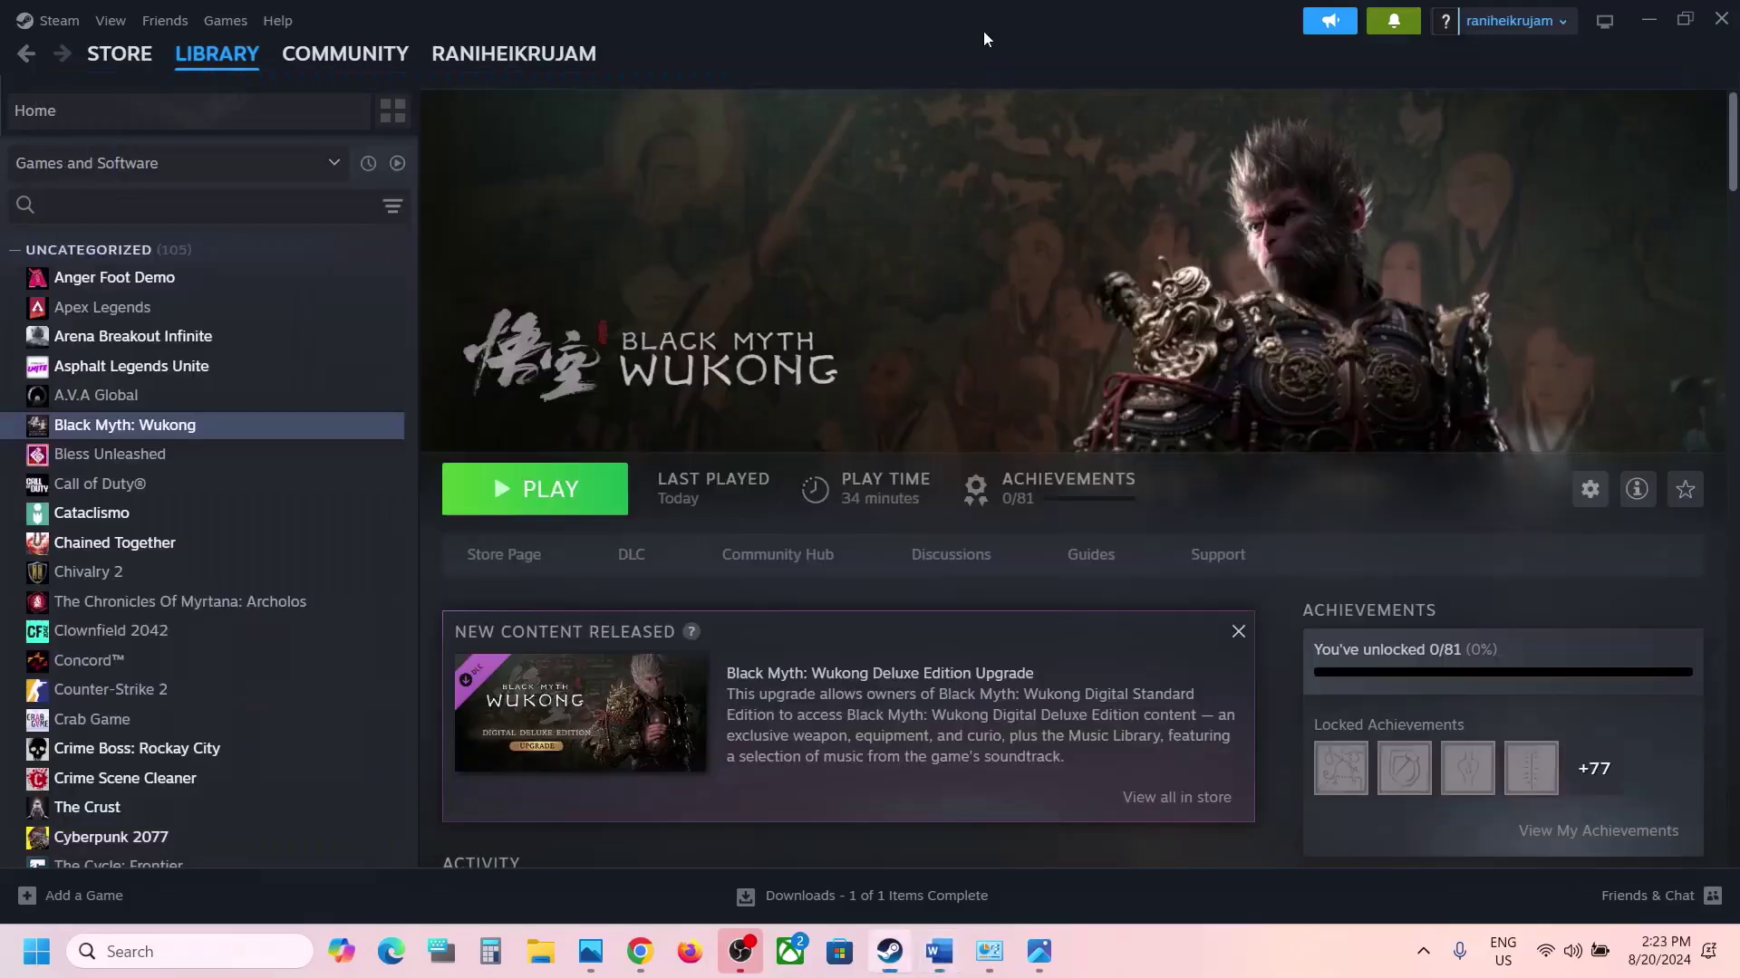
right_click(189, 427)
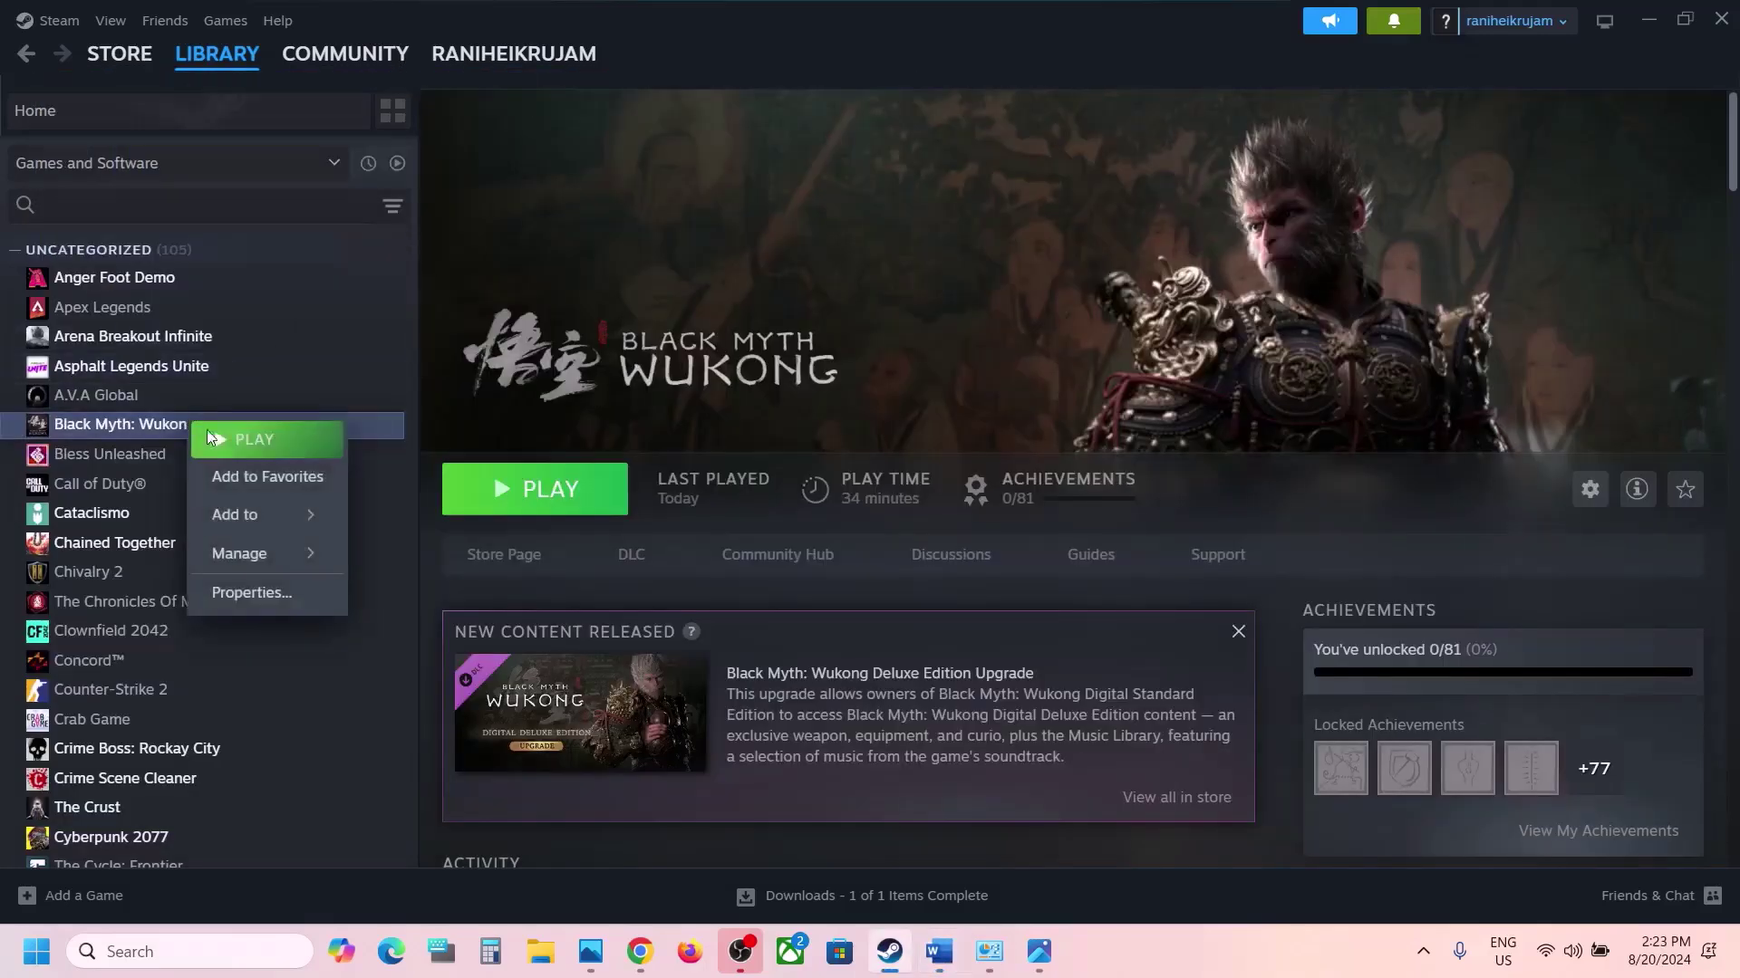
click(256, 587)
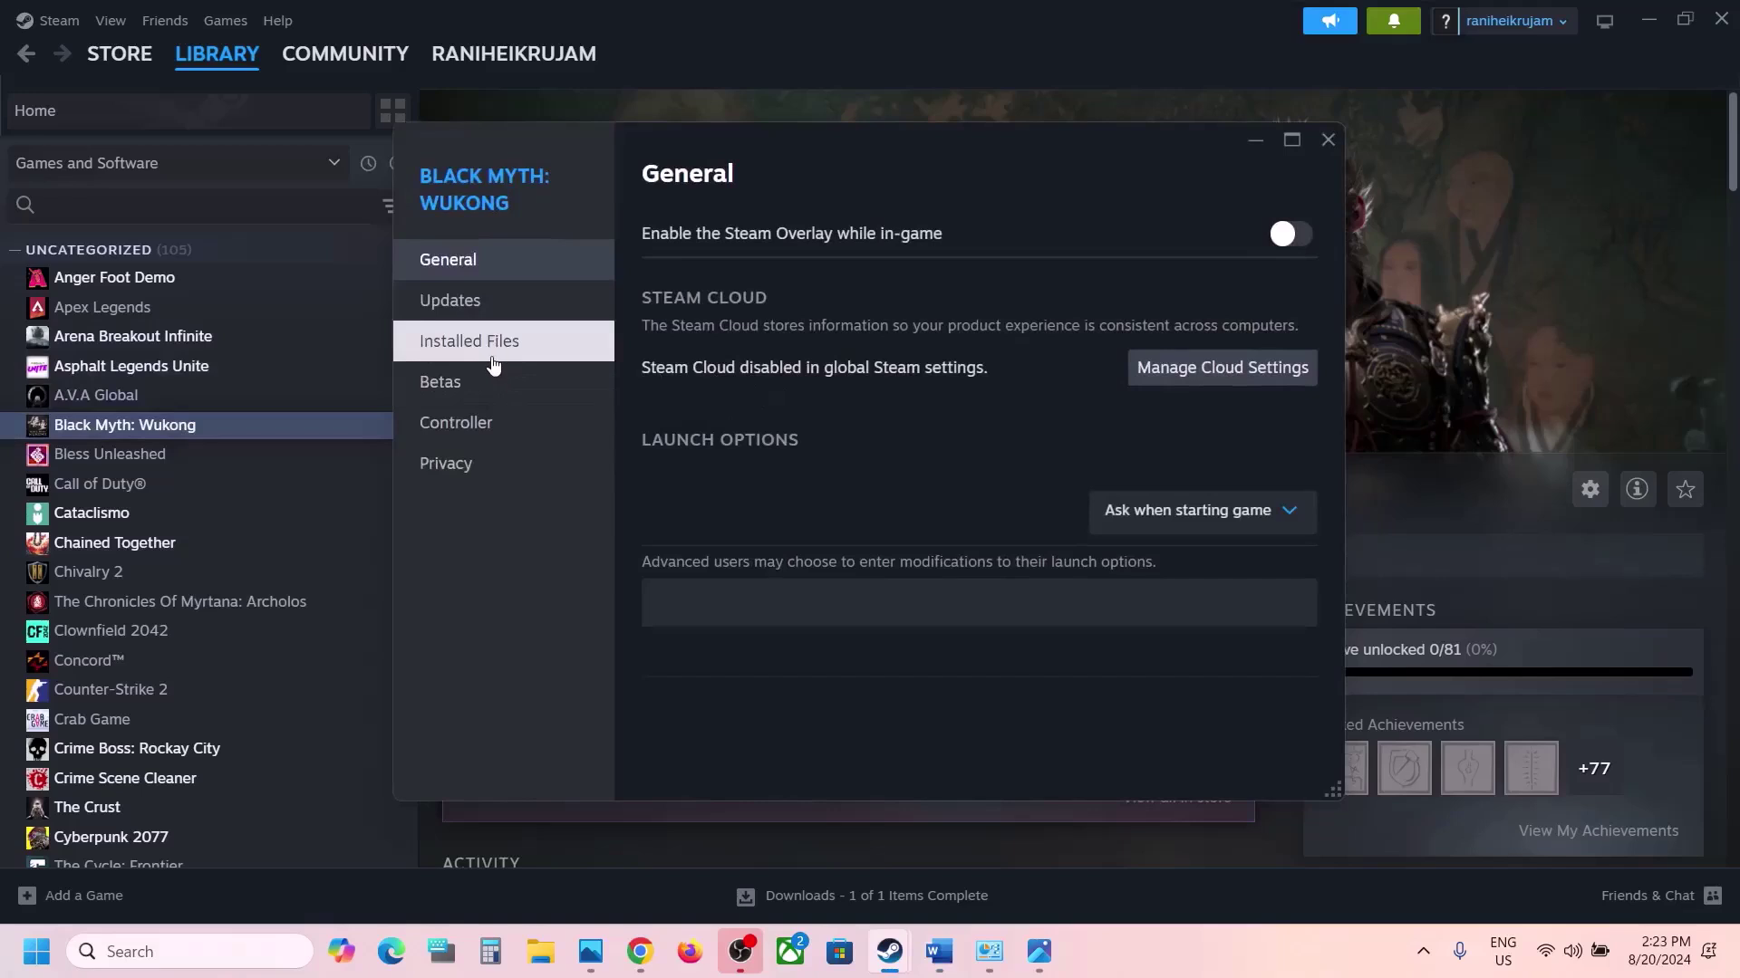
click(494, 358)
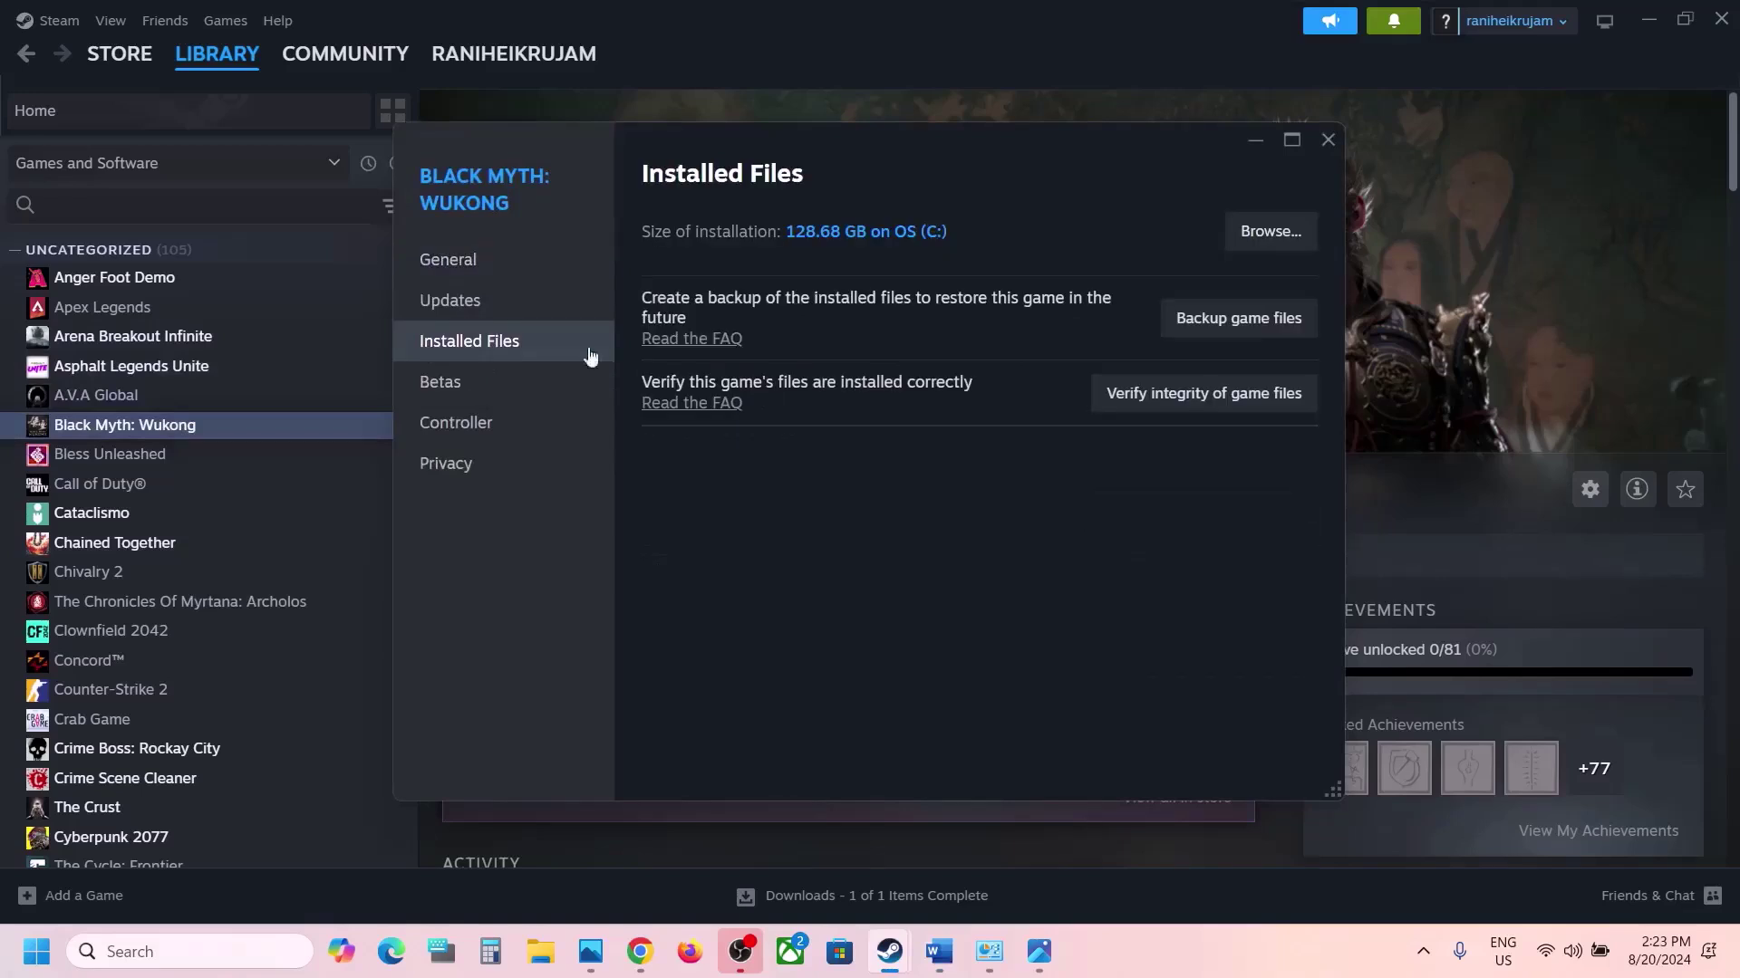
click(1185, 402)
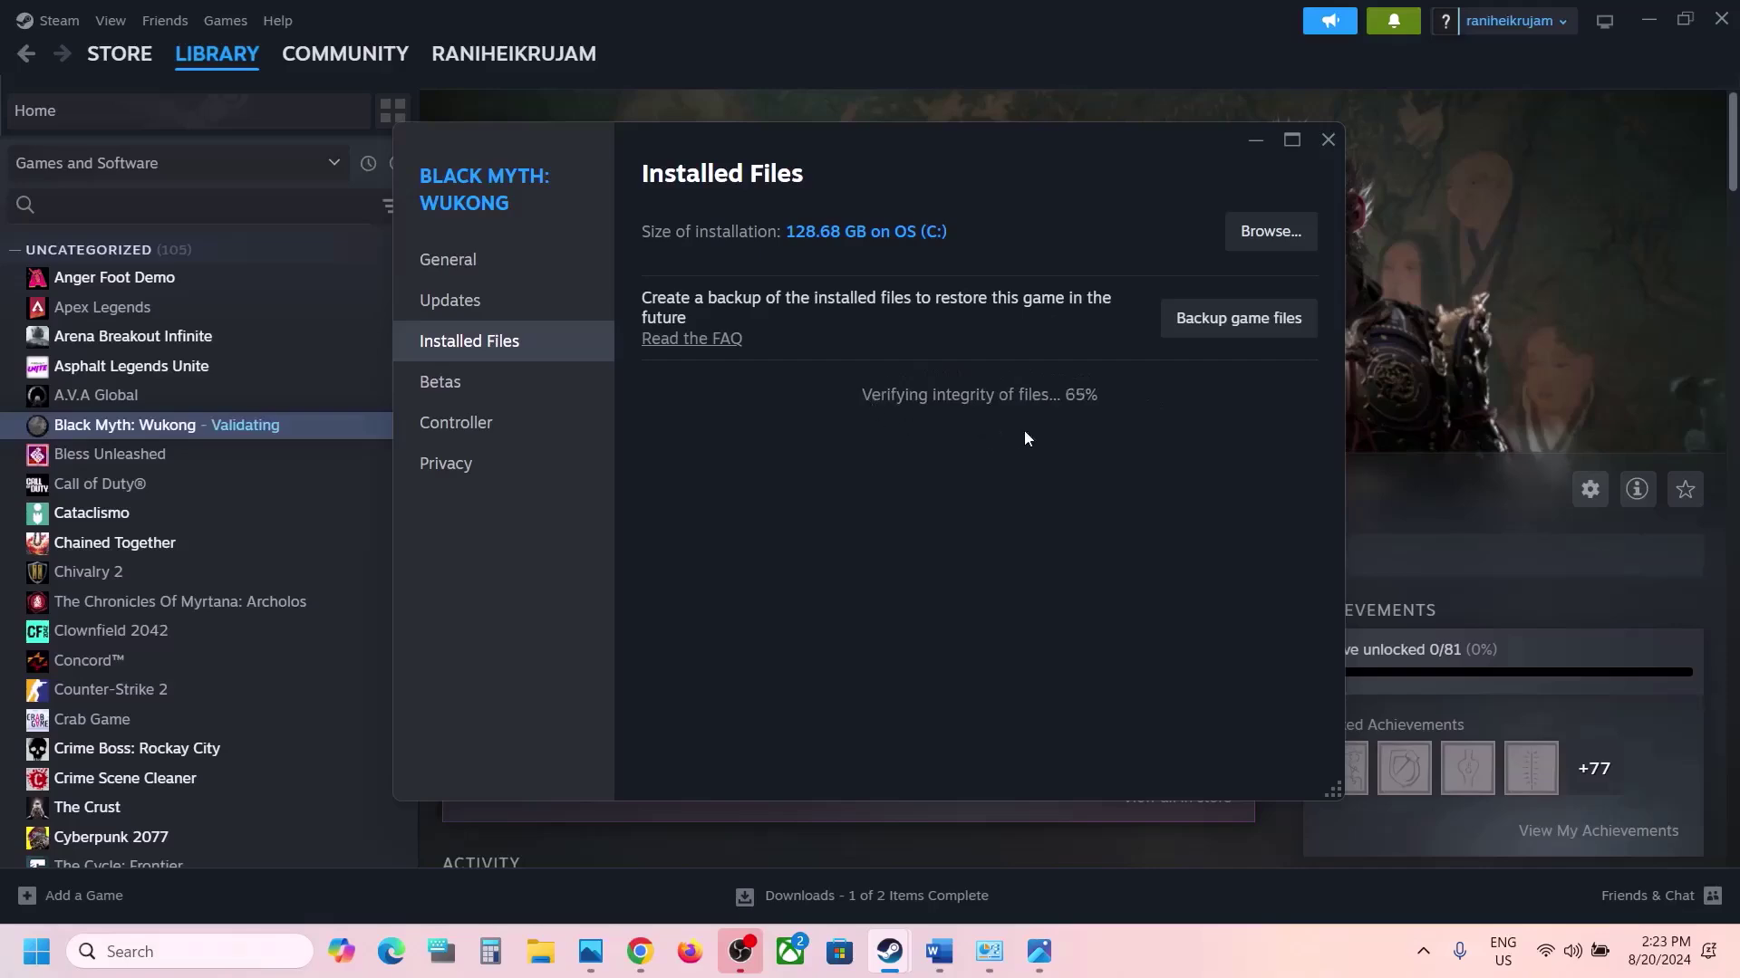
click(1406, 380)
- Scroll the notes to Step 6 and highlight 'Underclock your'
click(938, 952)
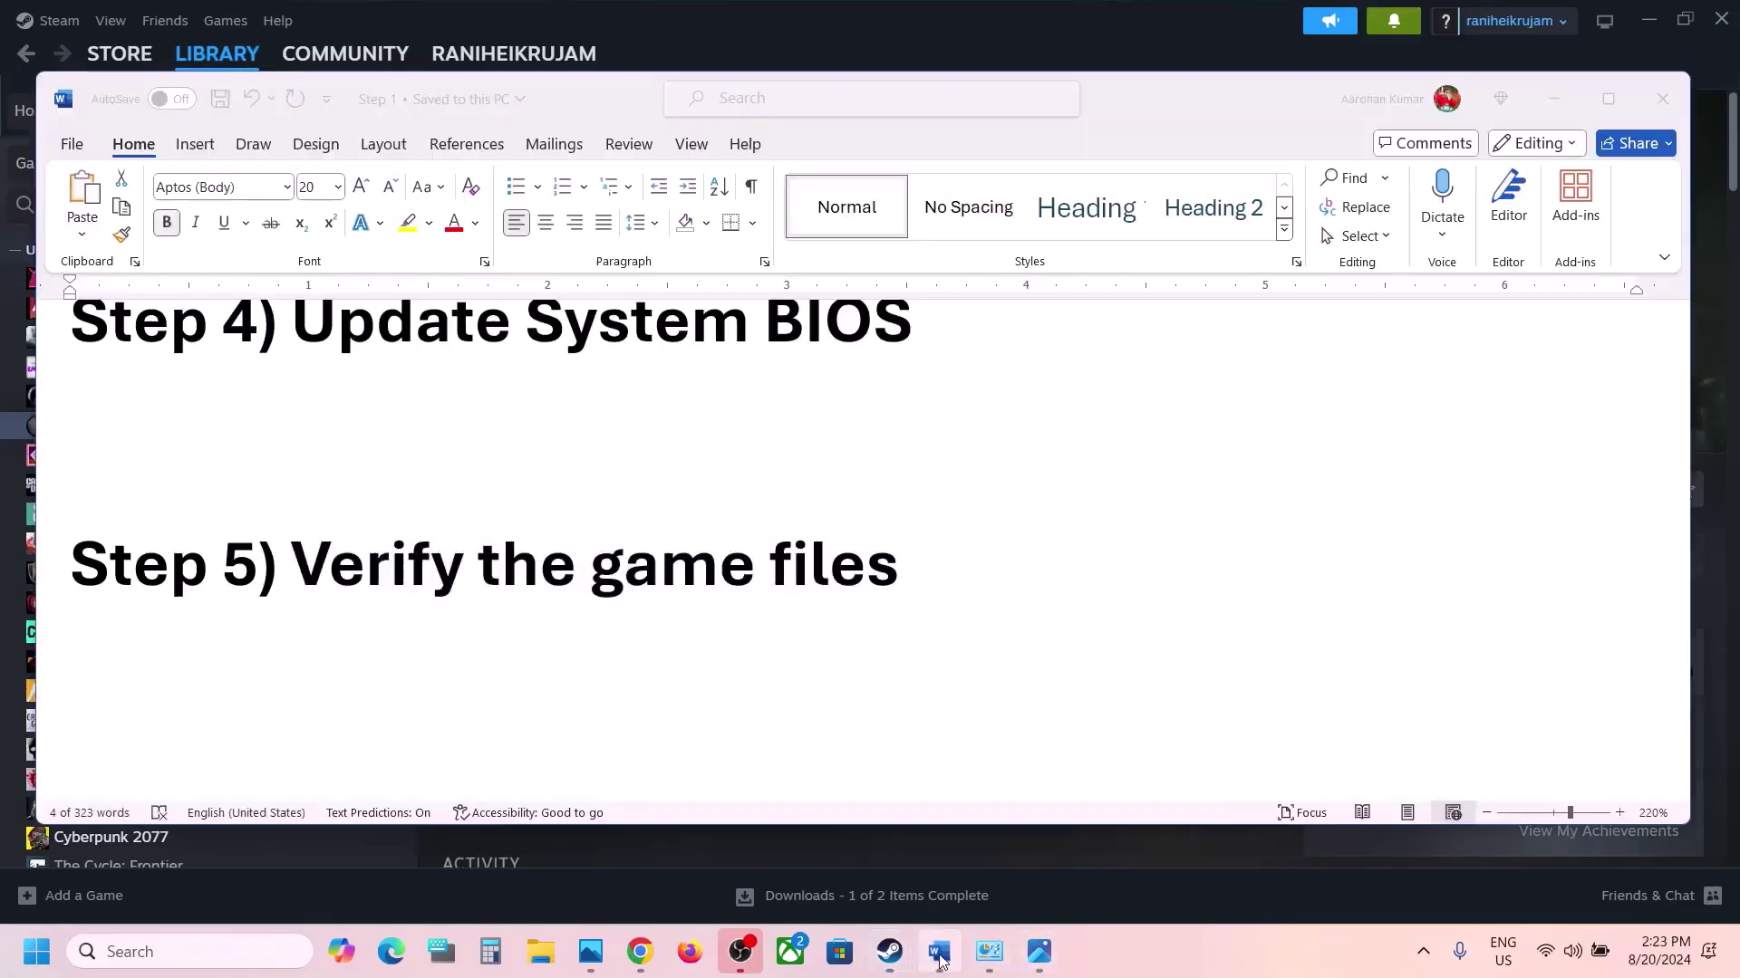
scroll(719, 645, down, 2)
scroll(719, 644, down, 2)
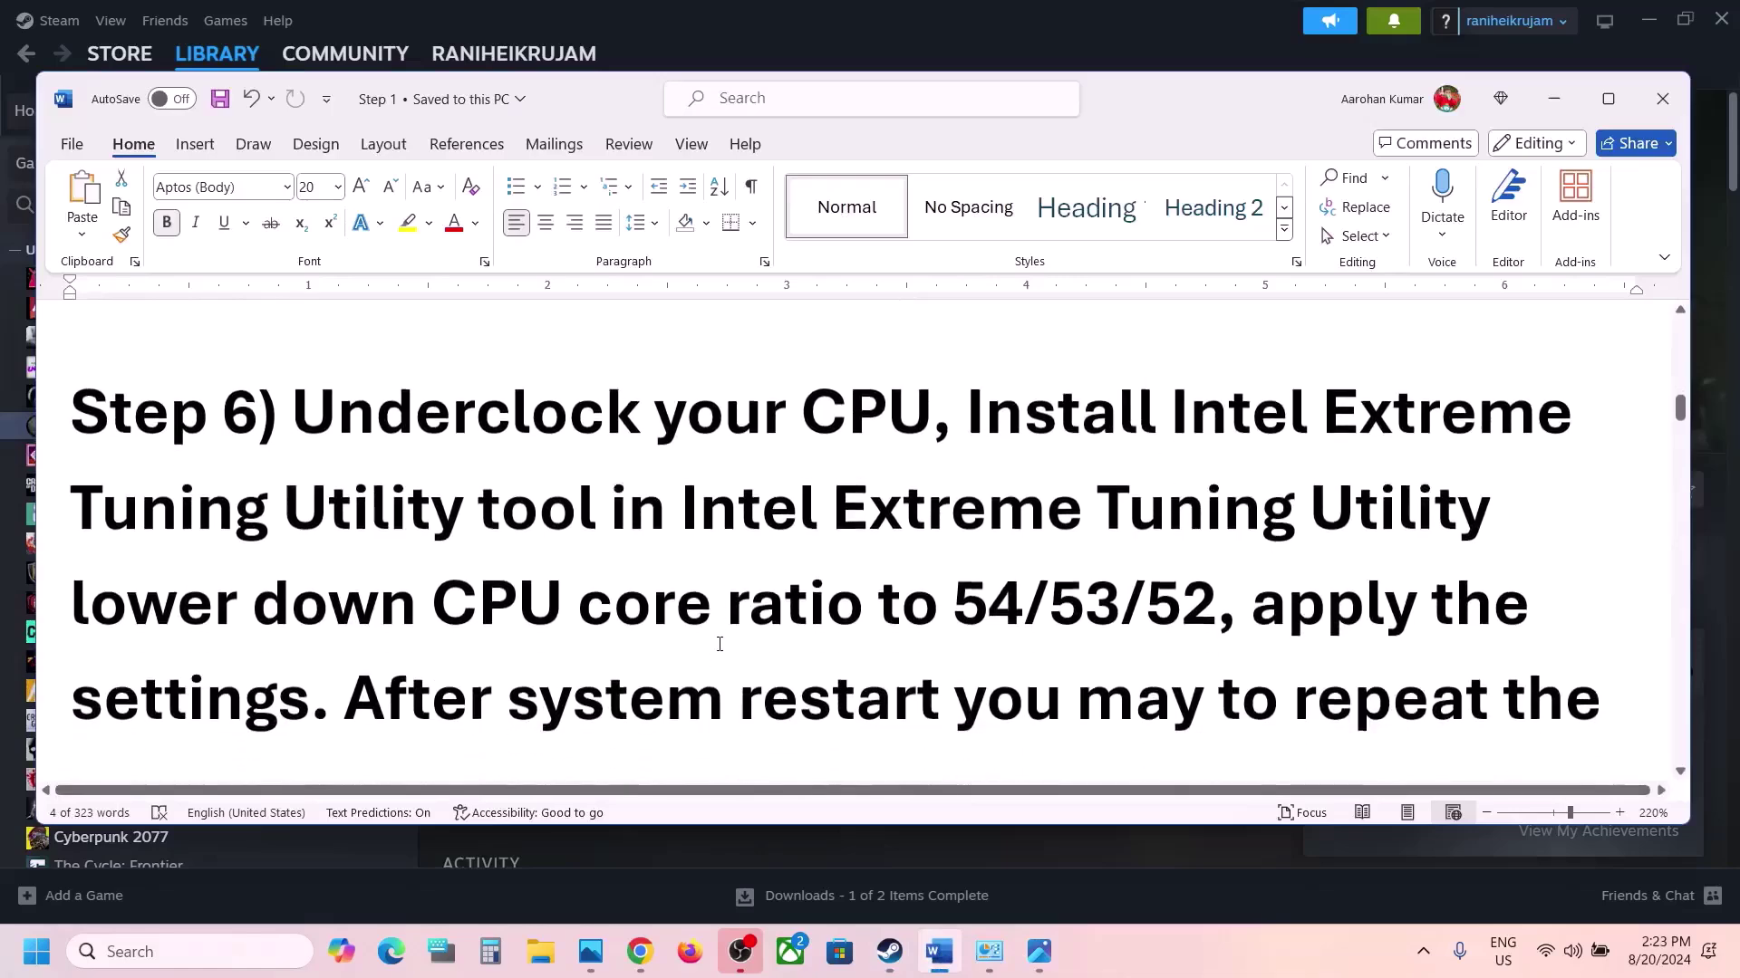
drag(292, 397, 799, 399)
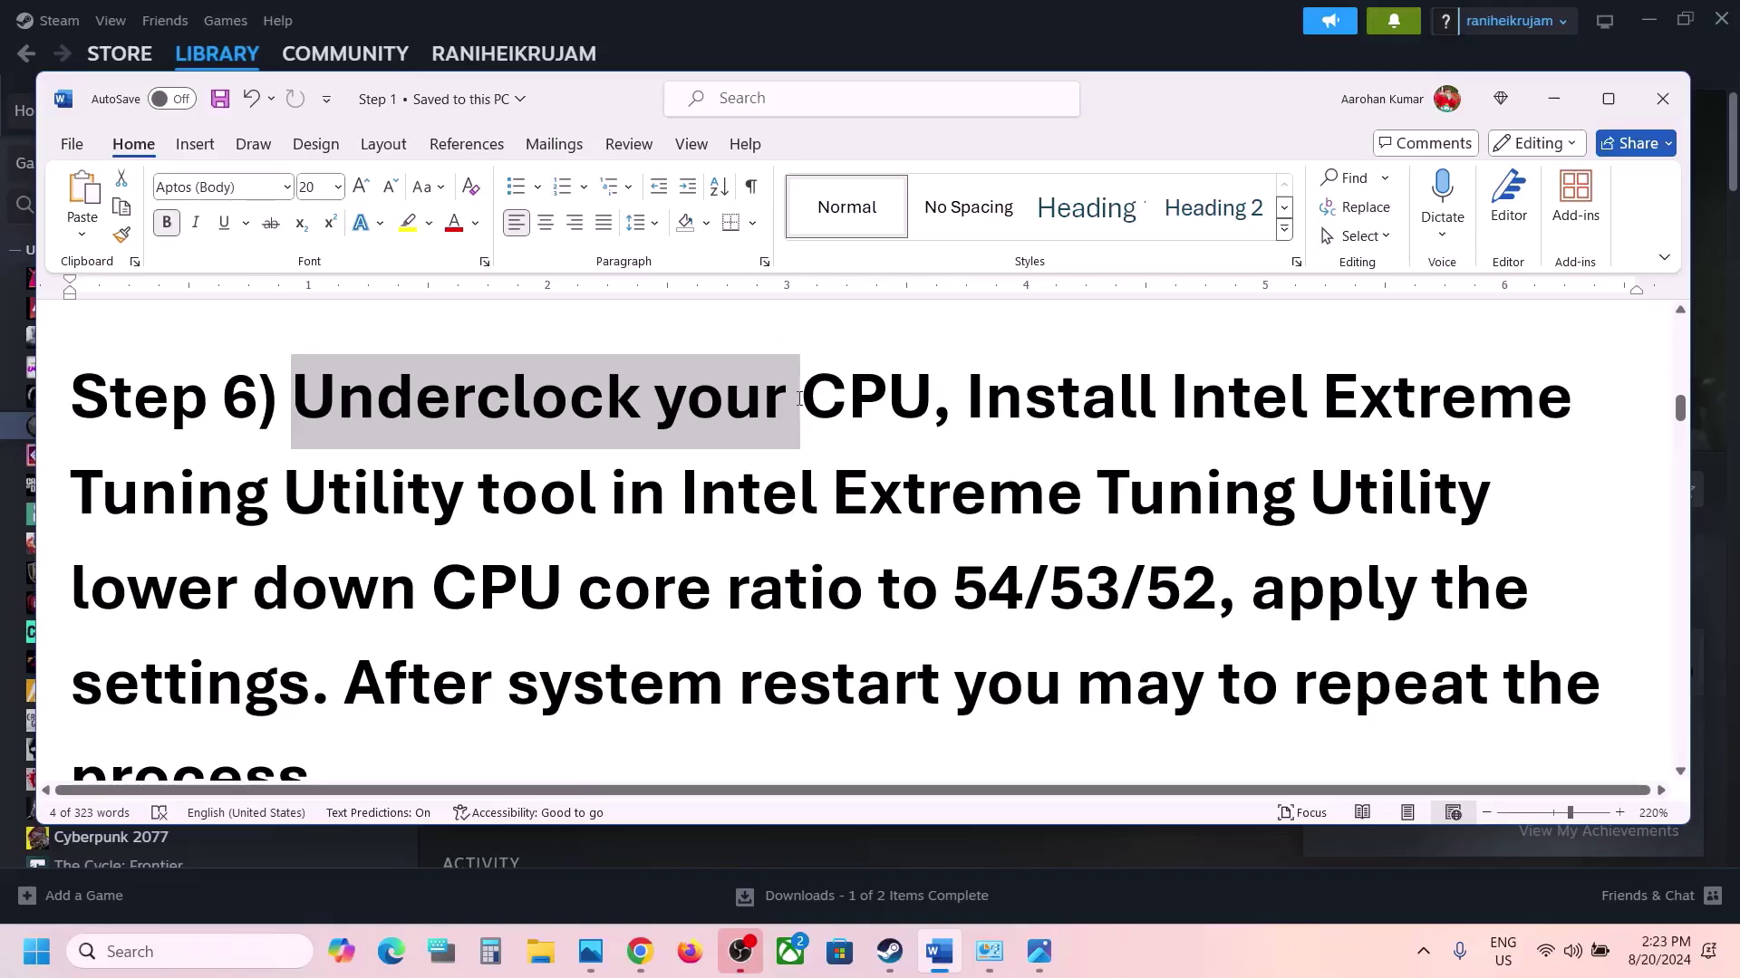
drag(799, 399, 799, 399)
click(977, 402)
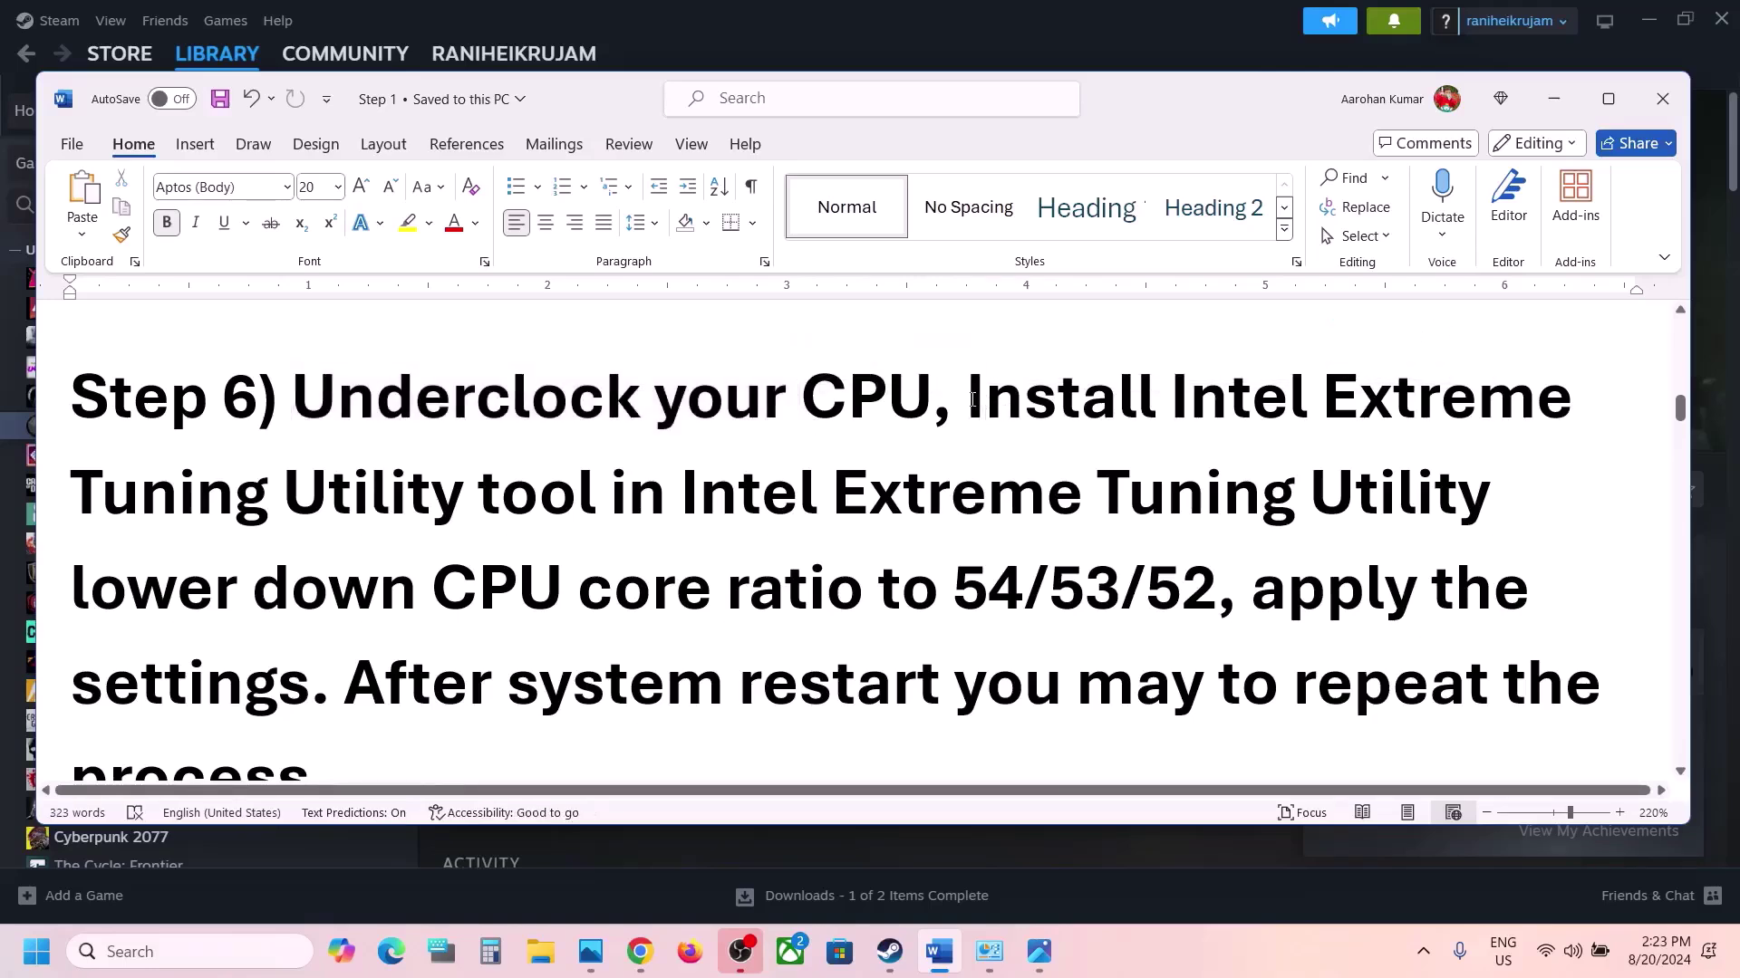
- Select the name 'Intel Extreme Tuning Utility tool' and switch to Chrome
drag(971, 402, 1173, 405)
key(ctrl+c)
click(541, 494)
double_click(555, 494)
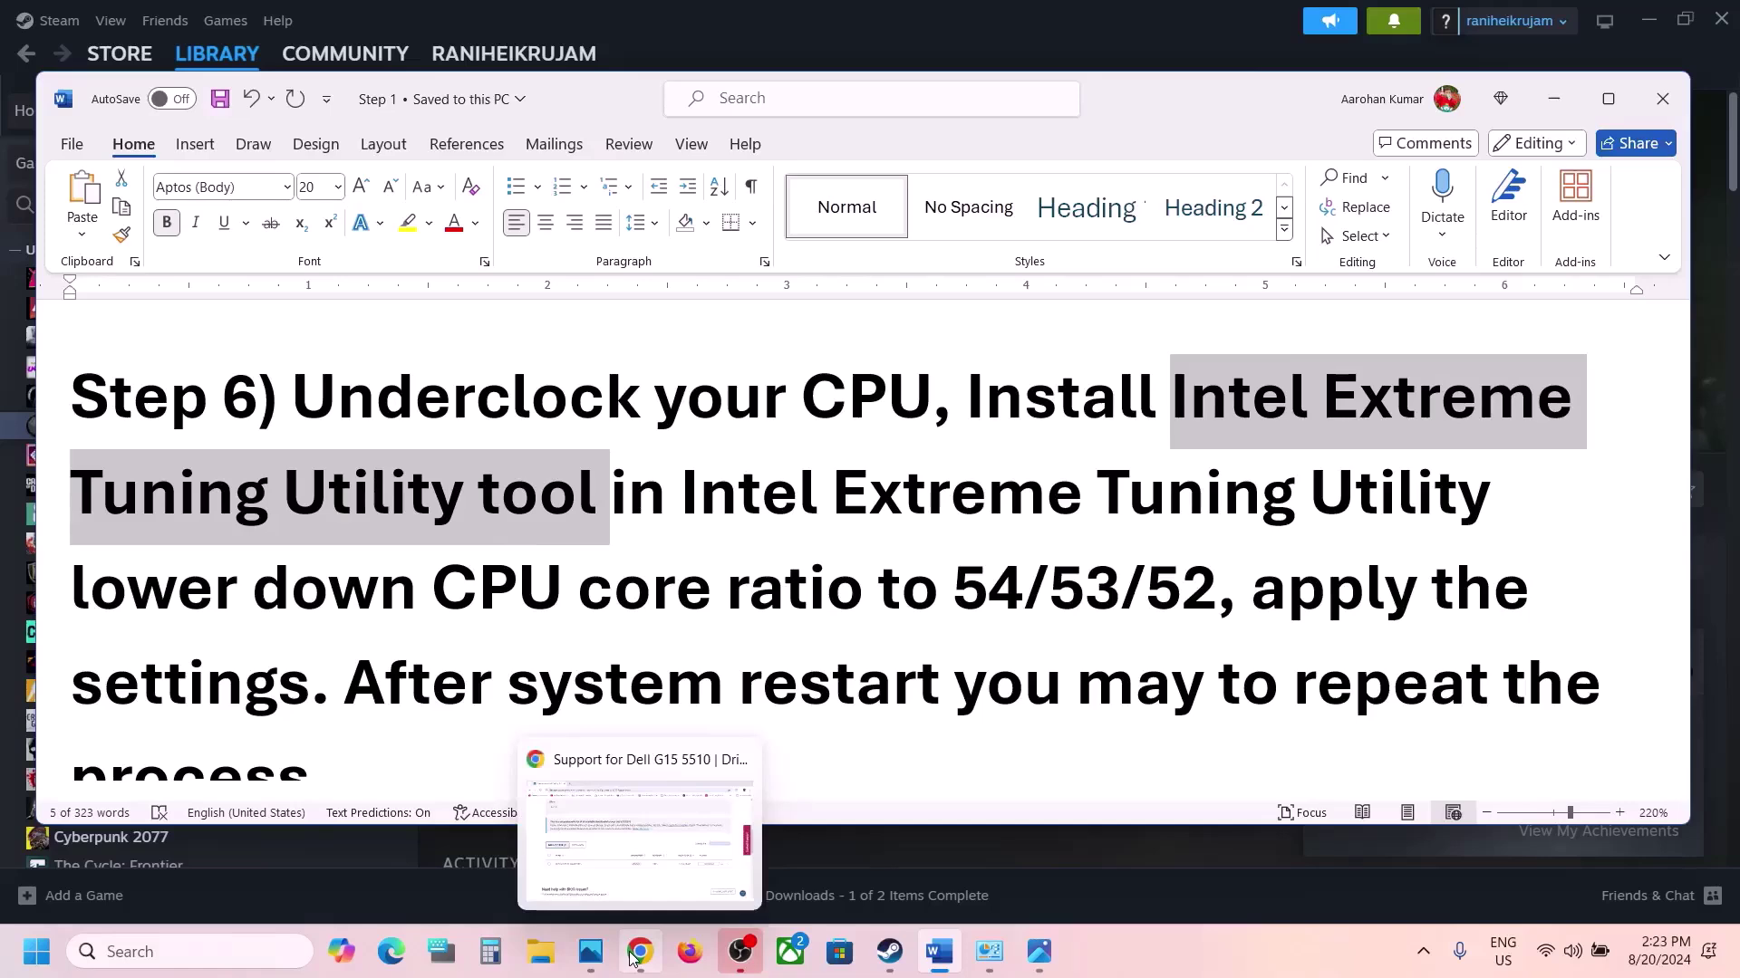
click(633, 959)
- Search the pasted tool name in a new tab and open Intel's XTU page offering XTUSetup_7.14.2.14.exe
click(336, 25)
key(ctrl+v)
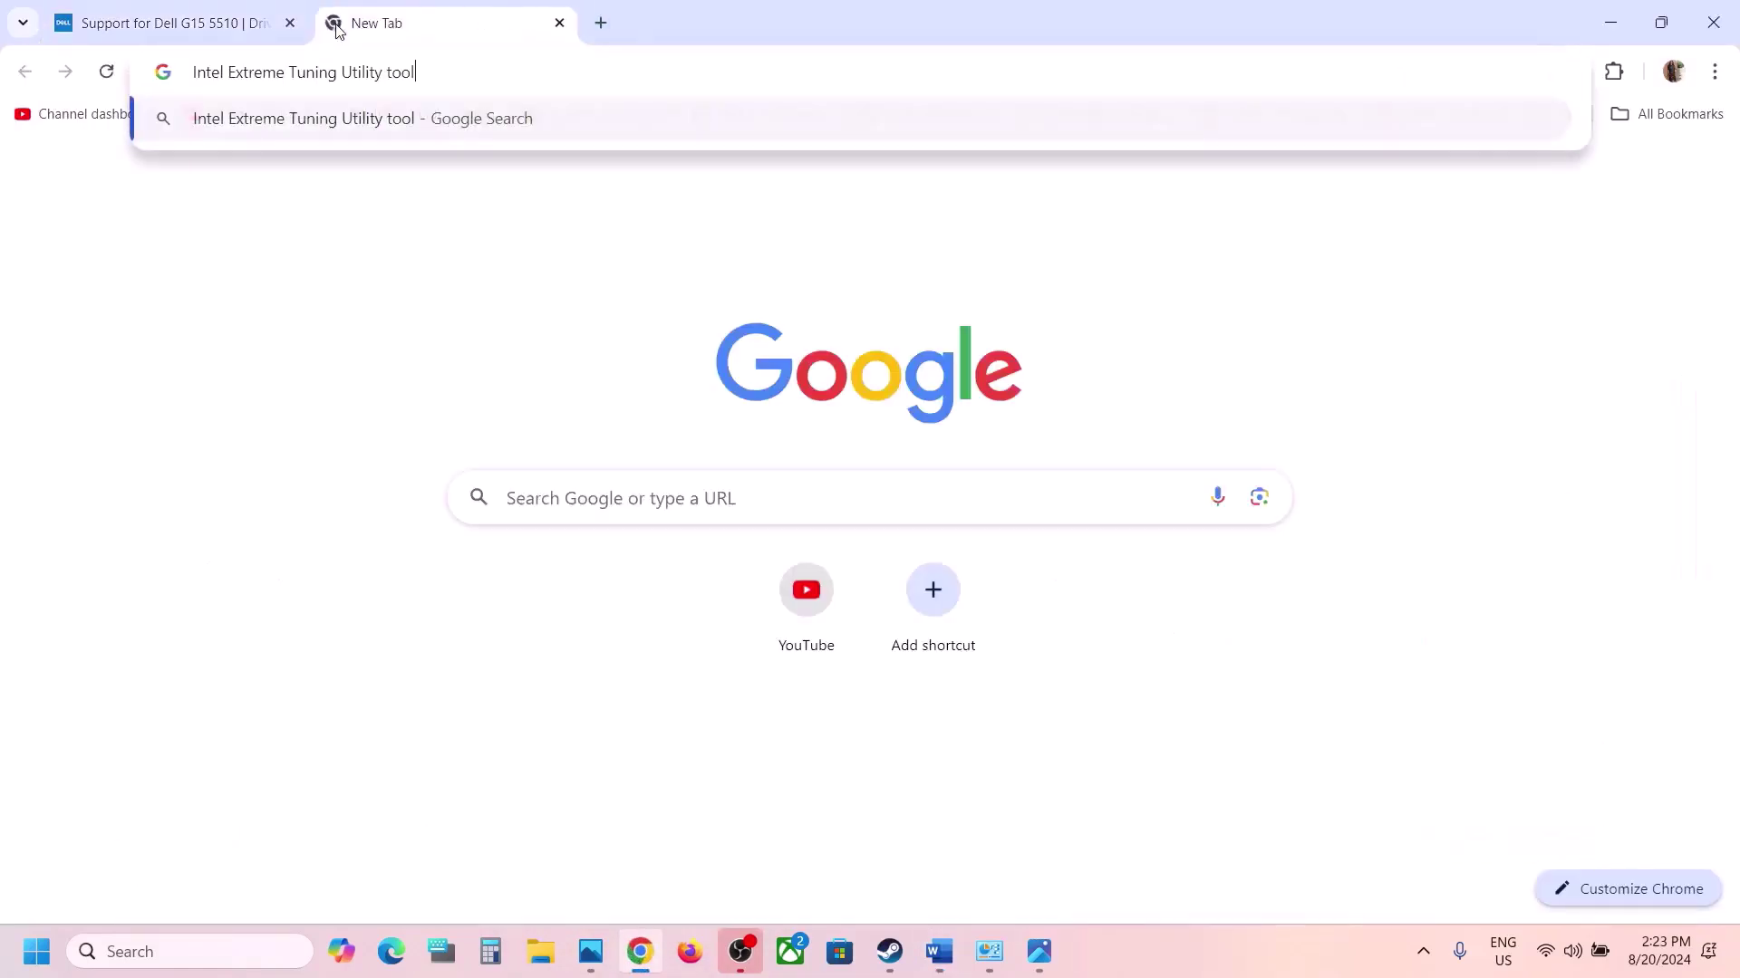
key(Return)
click(379, 389)
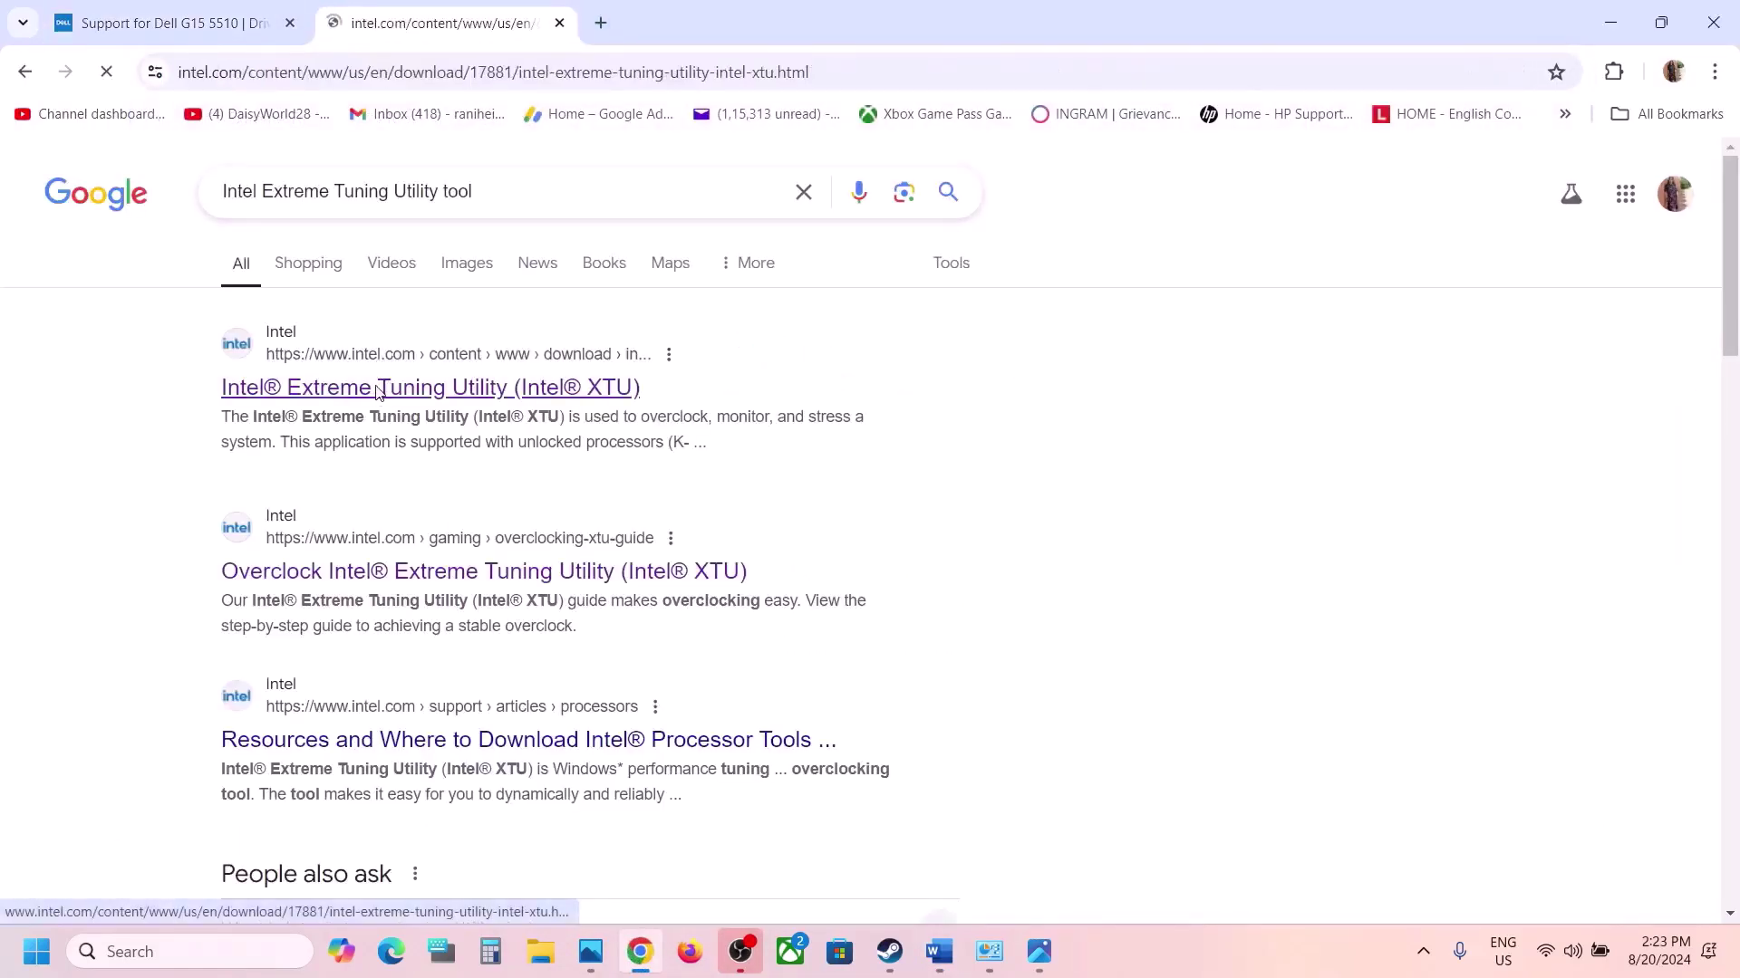
scroll(683, 575, down, 3)
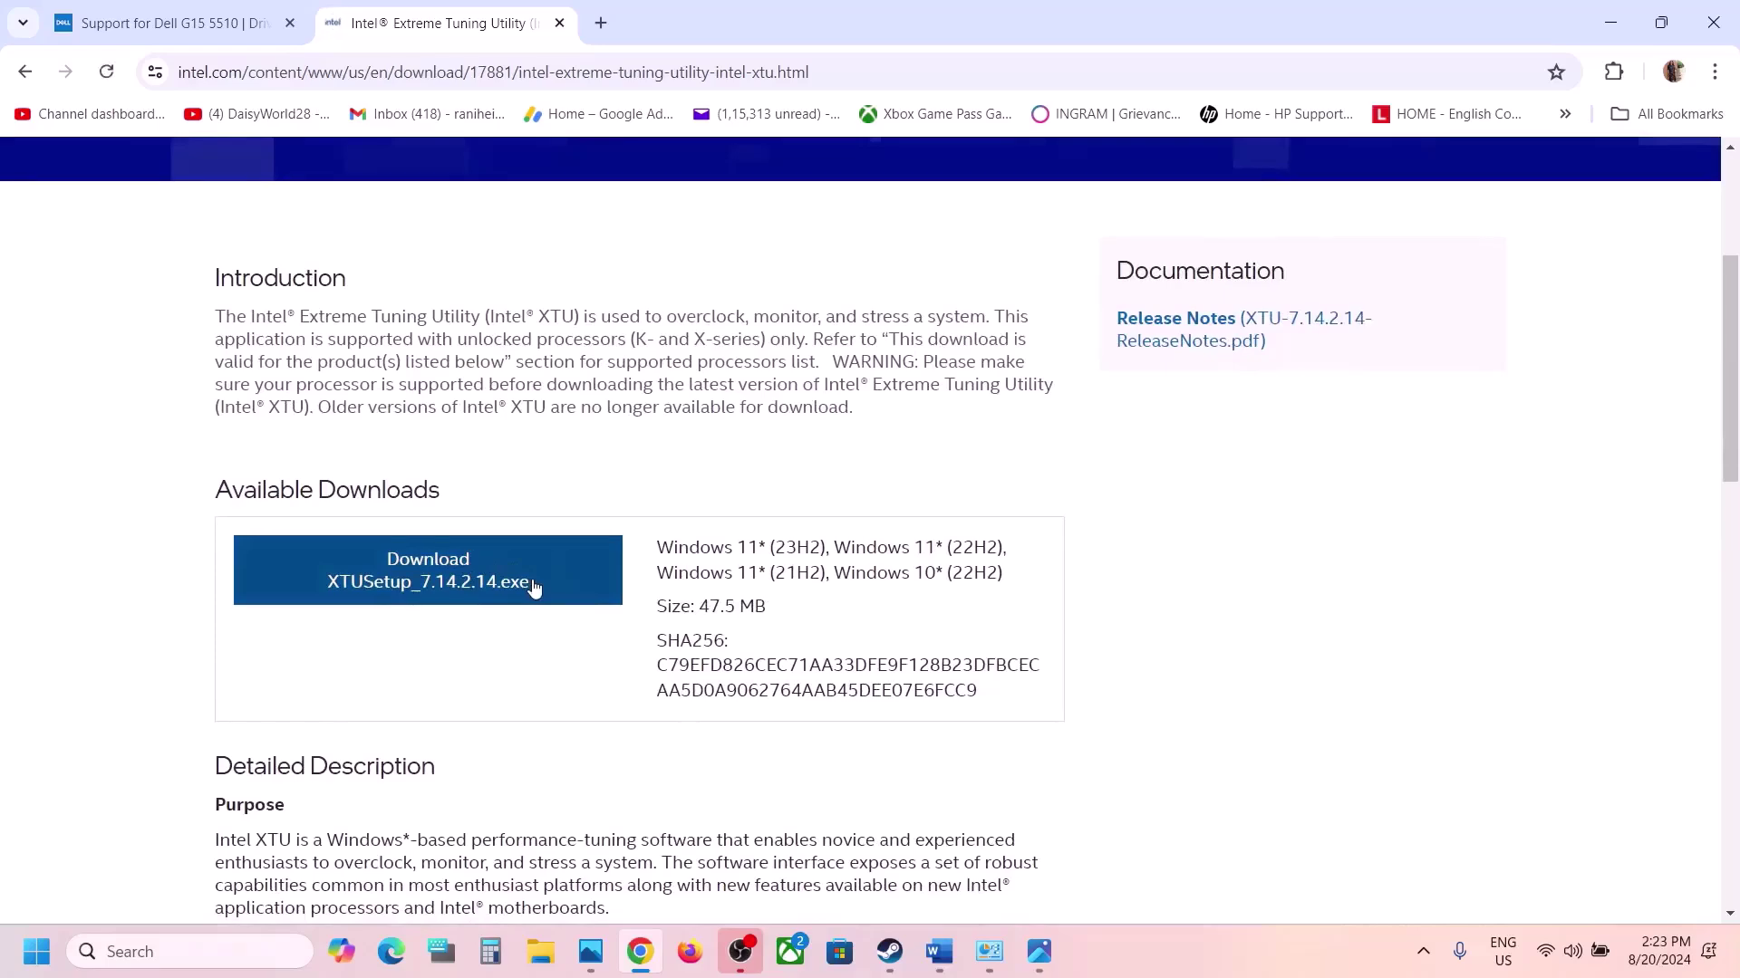
scroll(1051, 725, up, 1)
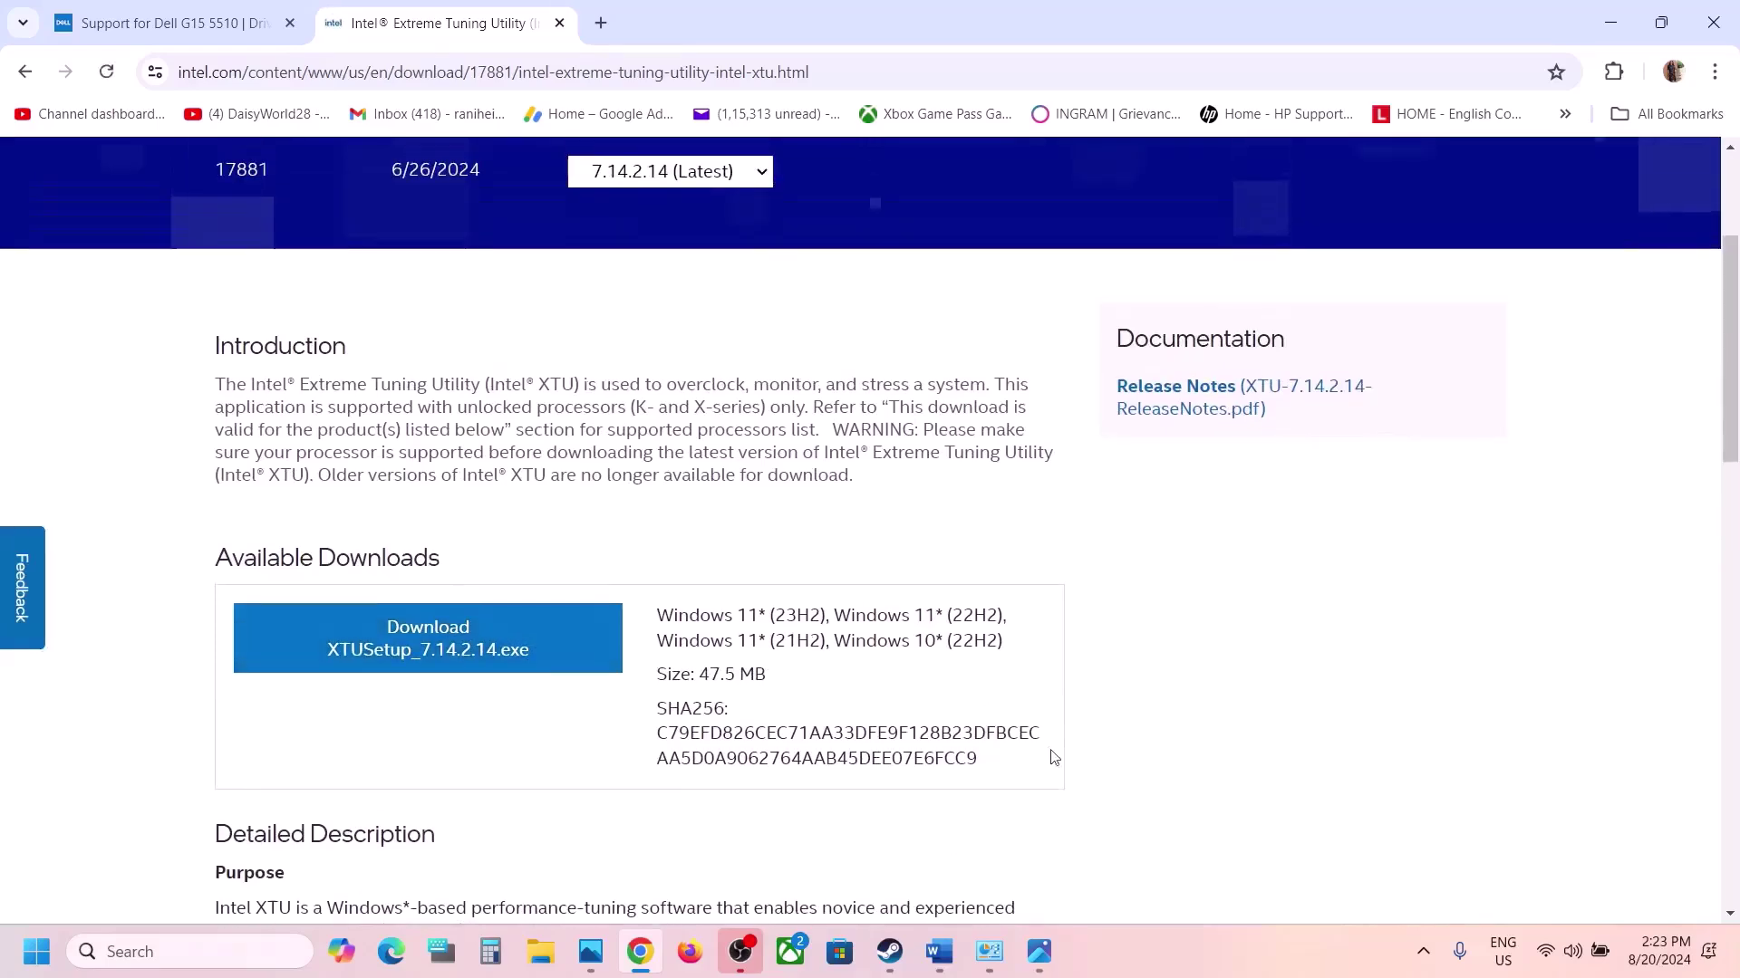
click(957, 960)
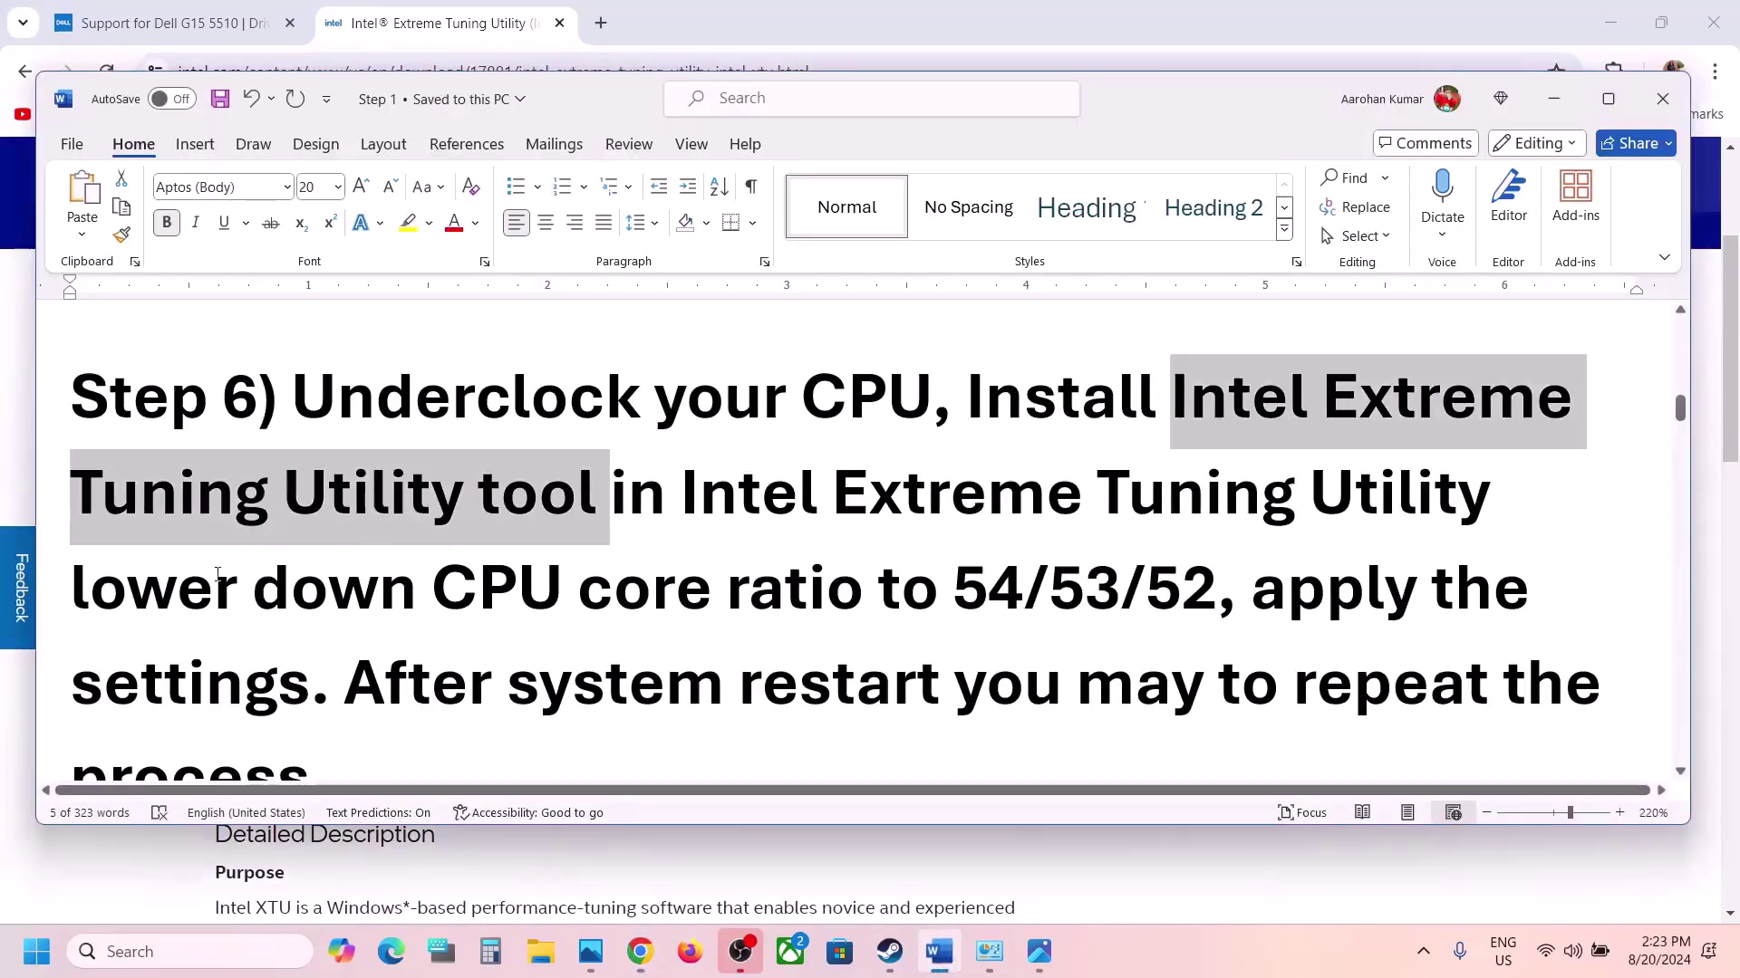
- Highlight the CPU core ratio 54/53/52 line and the launch-from-installation-folder note
drag(73, 589, 1217, 594)
click(904, 494)
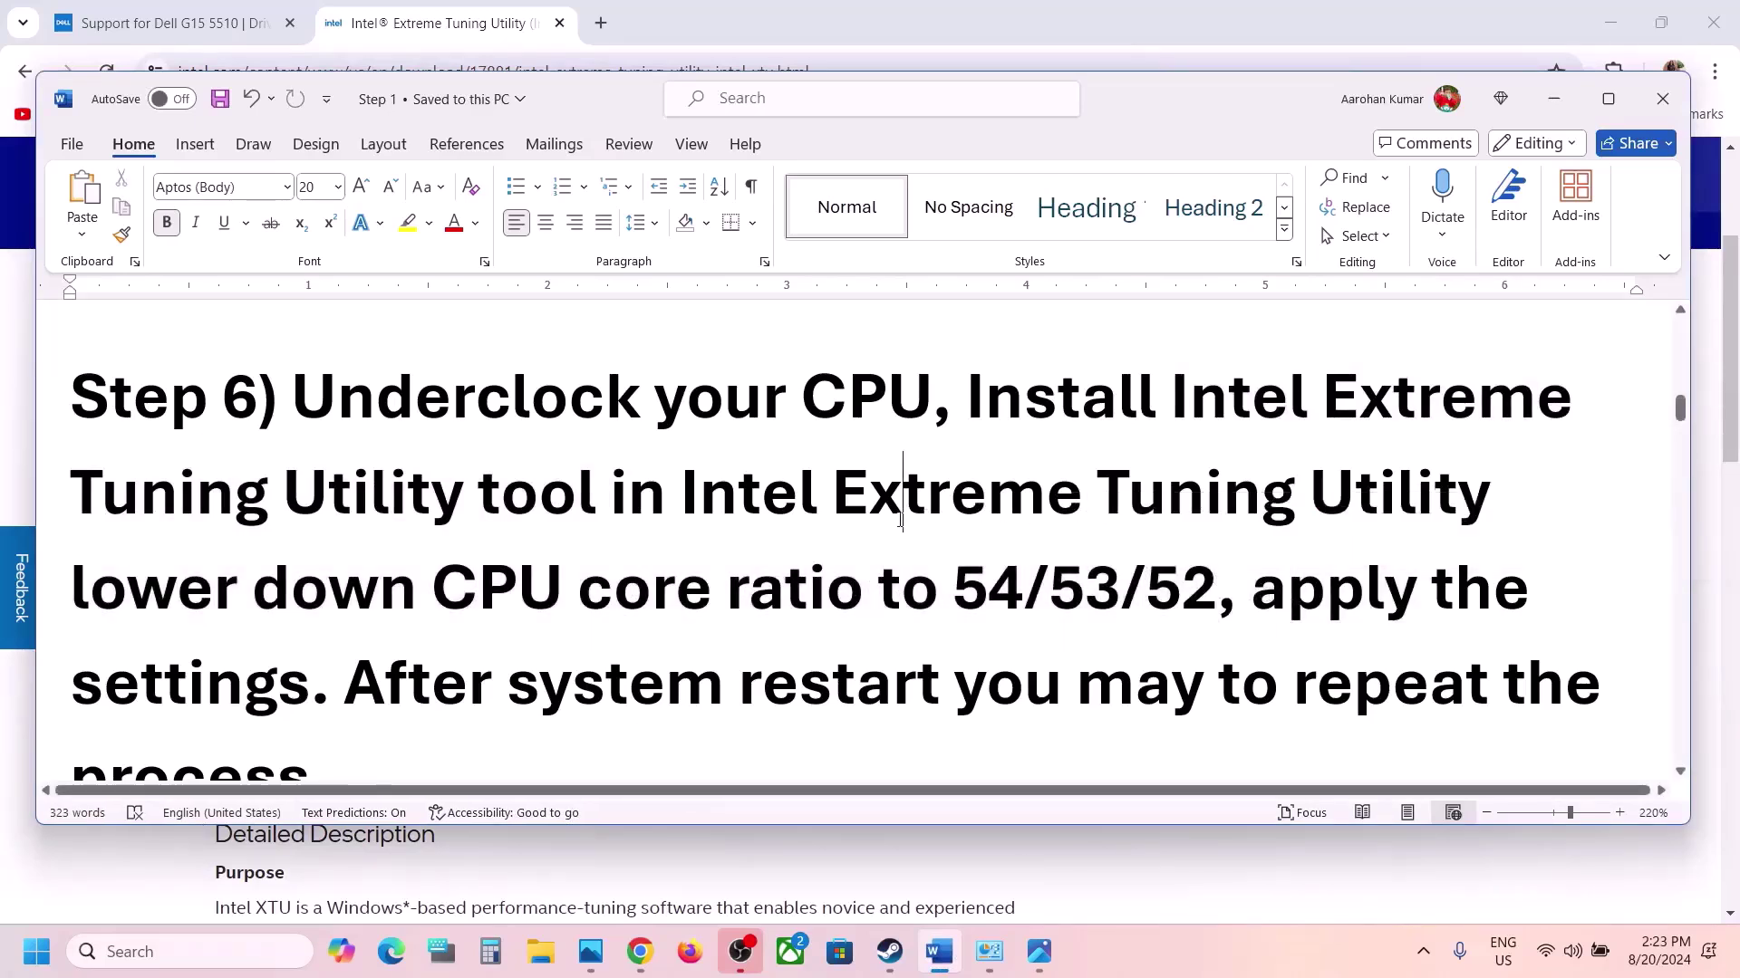
scroll(900, 521, down, 1)
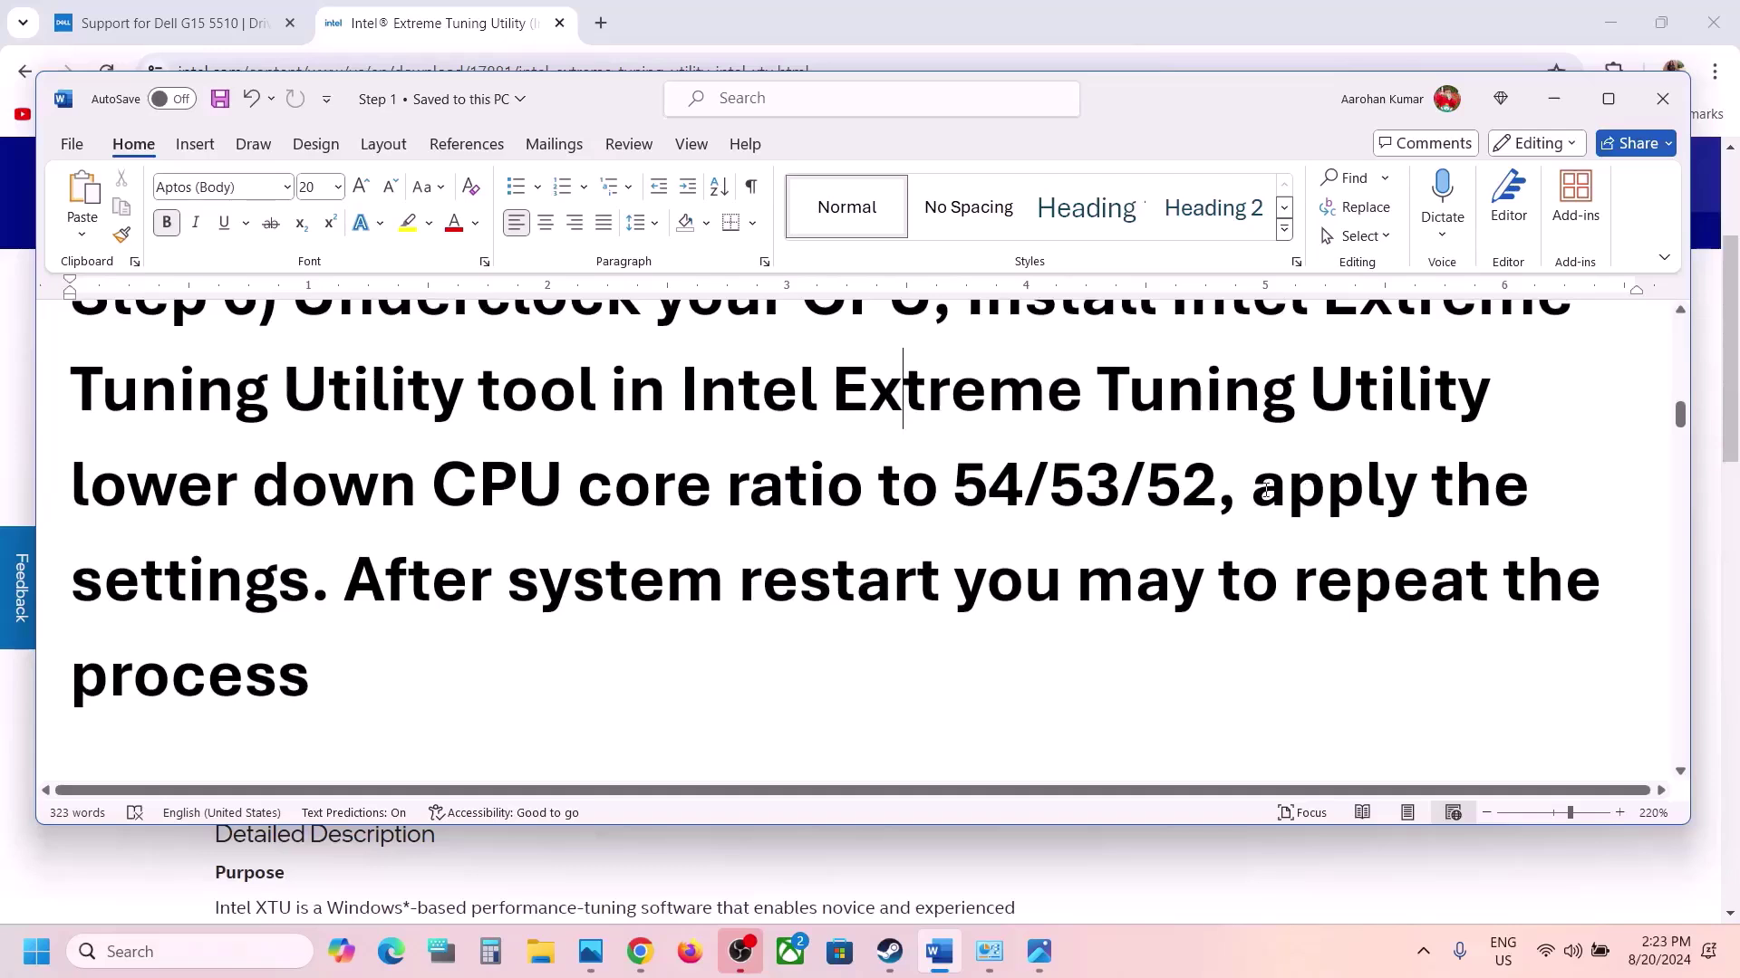
drag(1260, 490, 431, 491)
click(517, 489)
drag(360, 582, 711, 659)
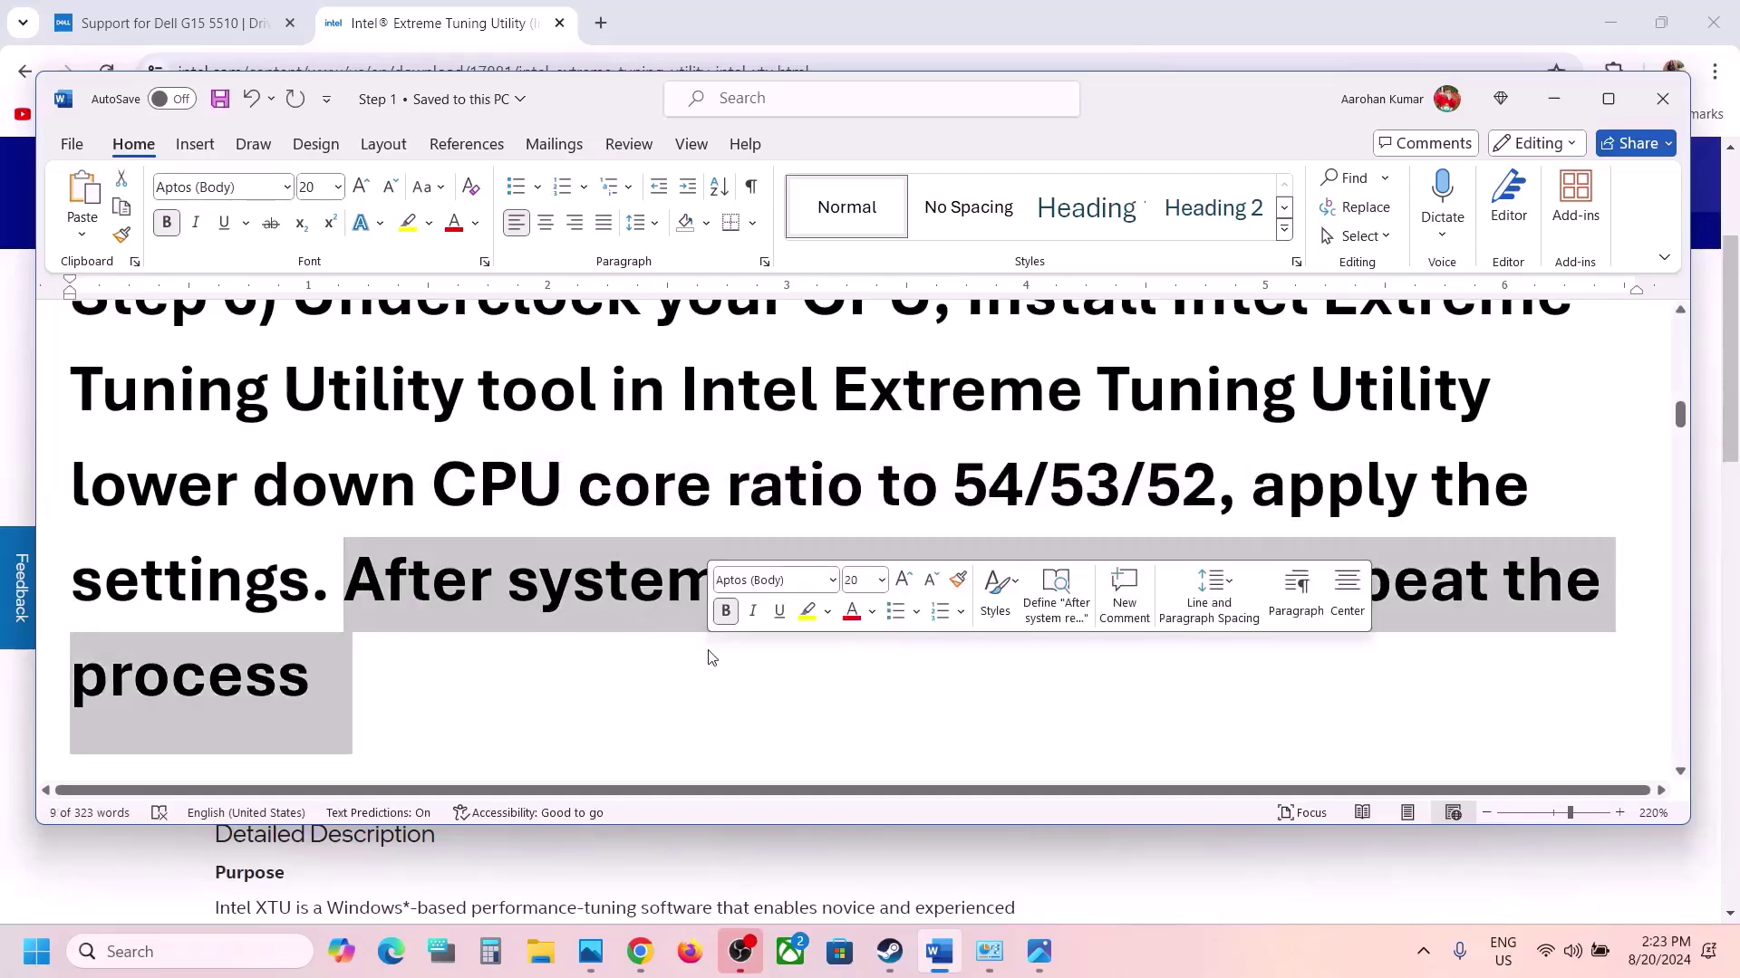
scroll(711, 658, down, 5)
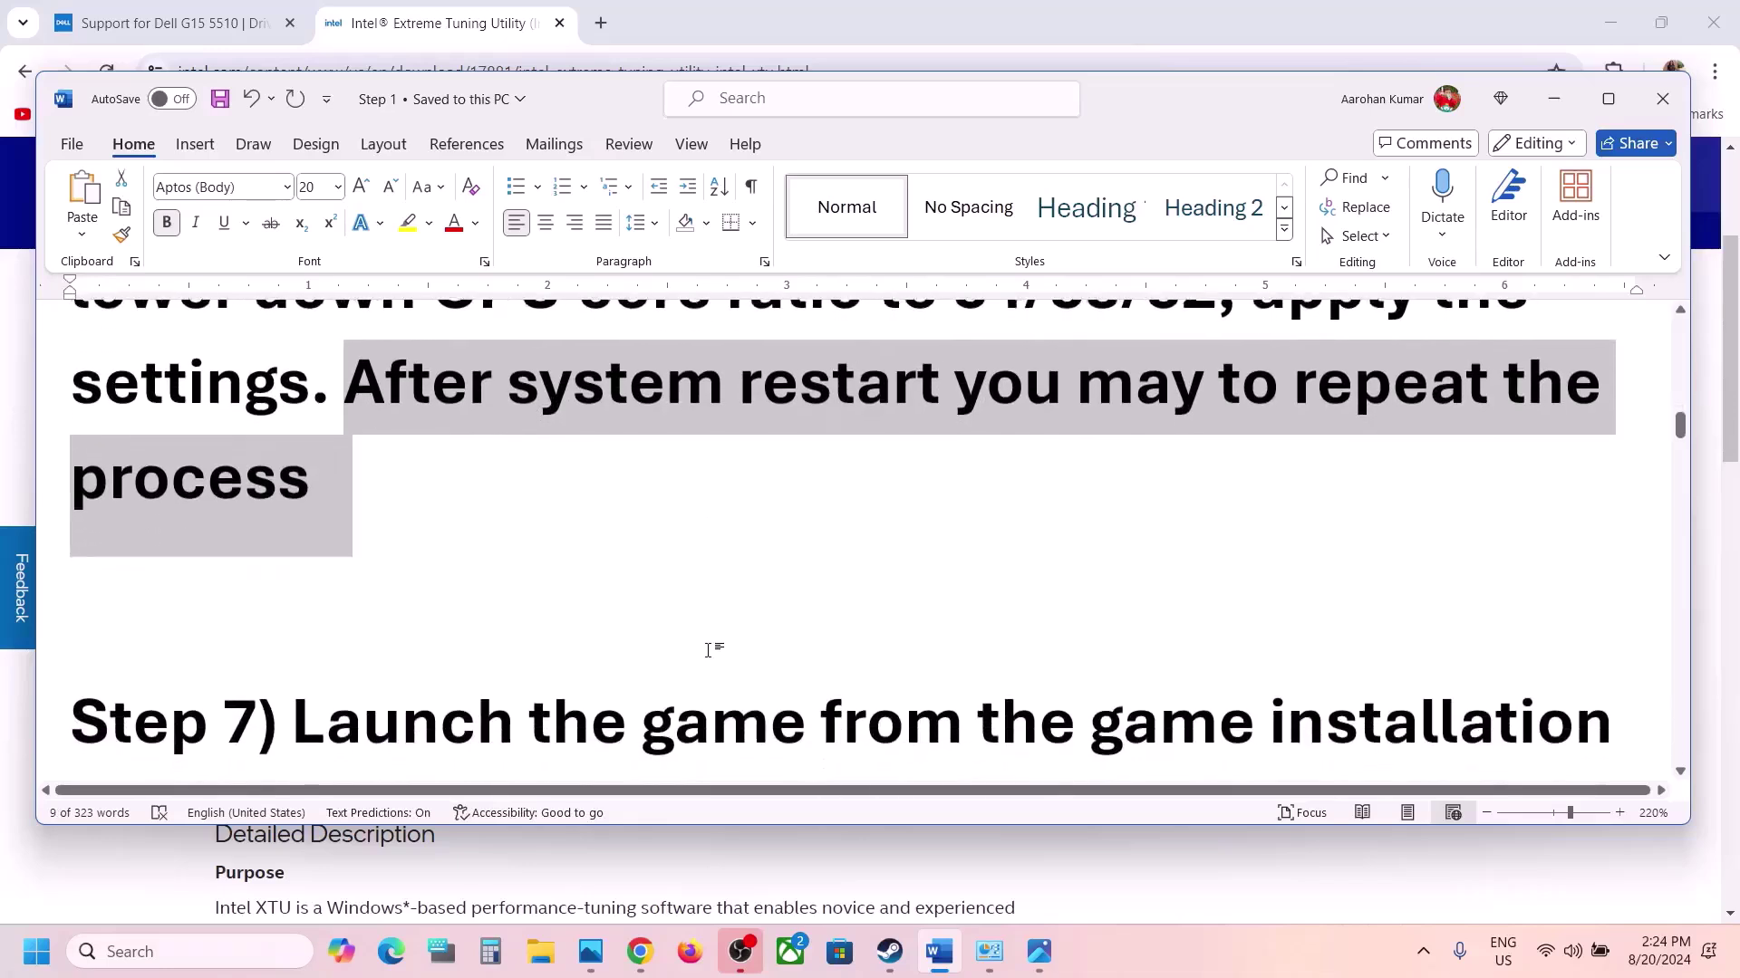
drag(355, 545, 302, 593)
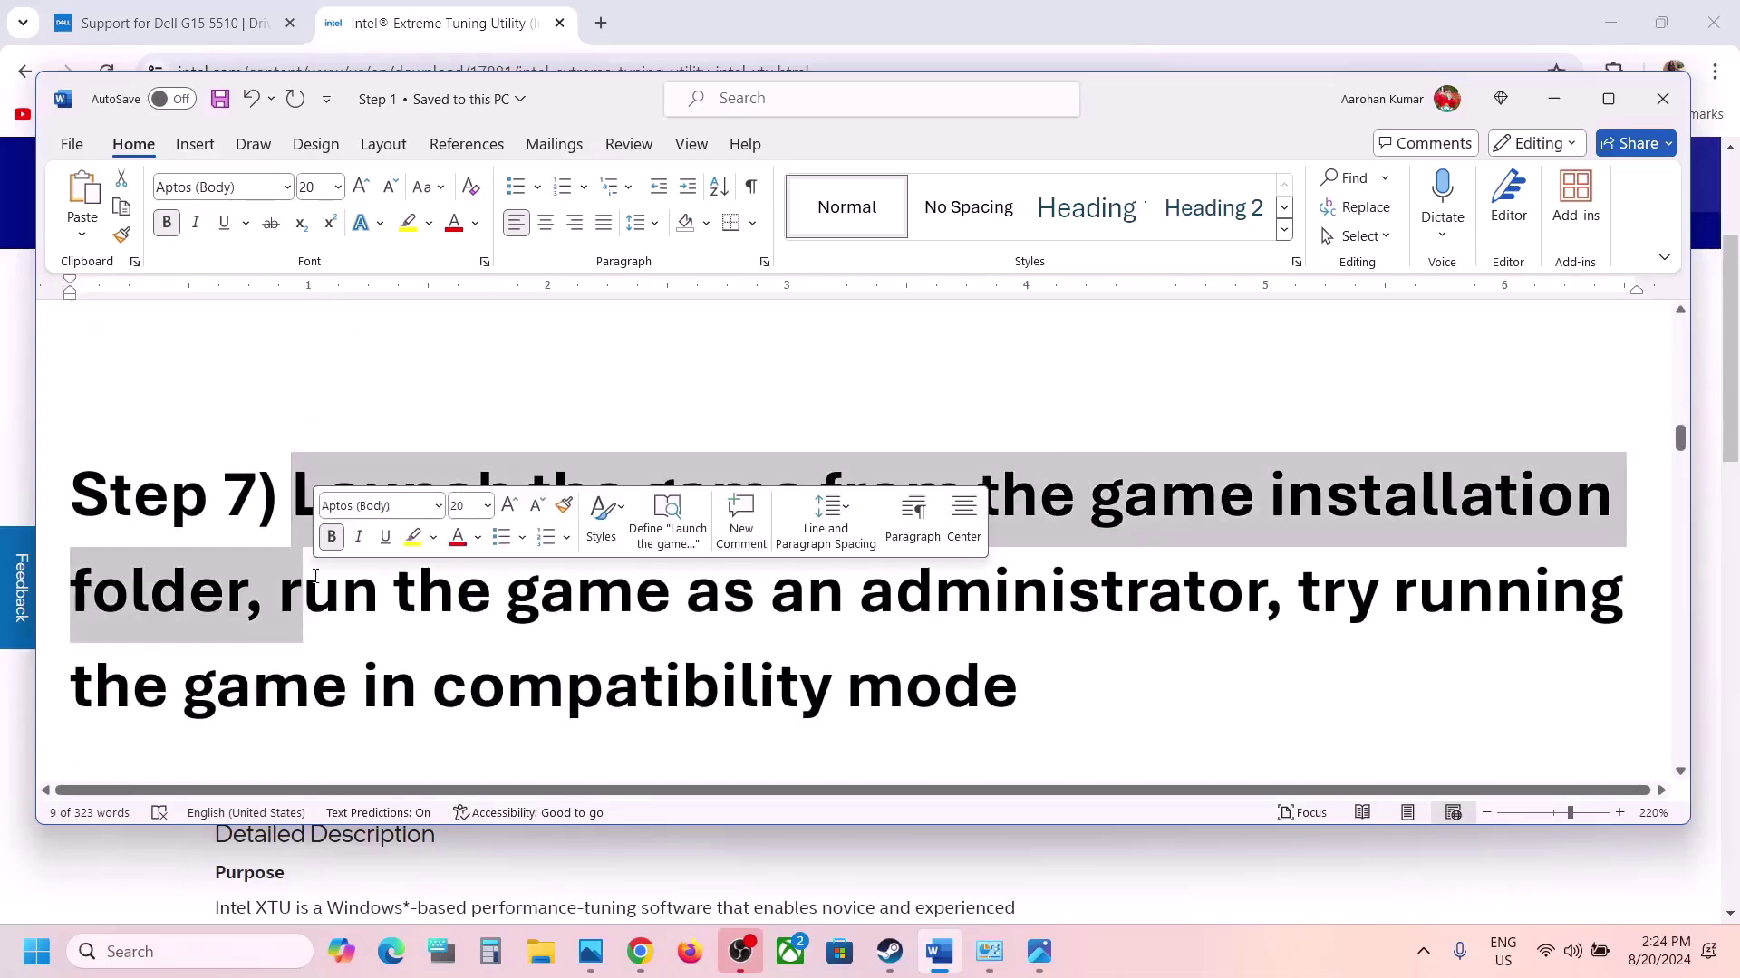
- Open Black Myth: Wukong's installation folder from Steam via Manage > Browse local files
click(906, 953)
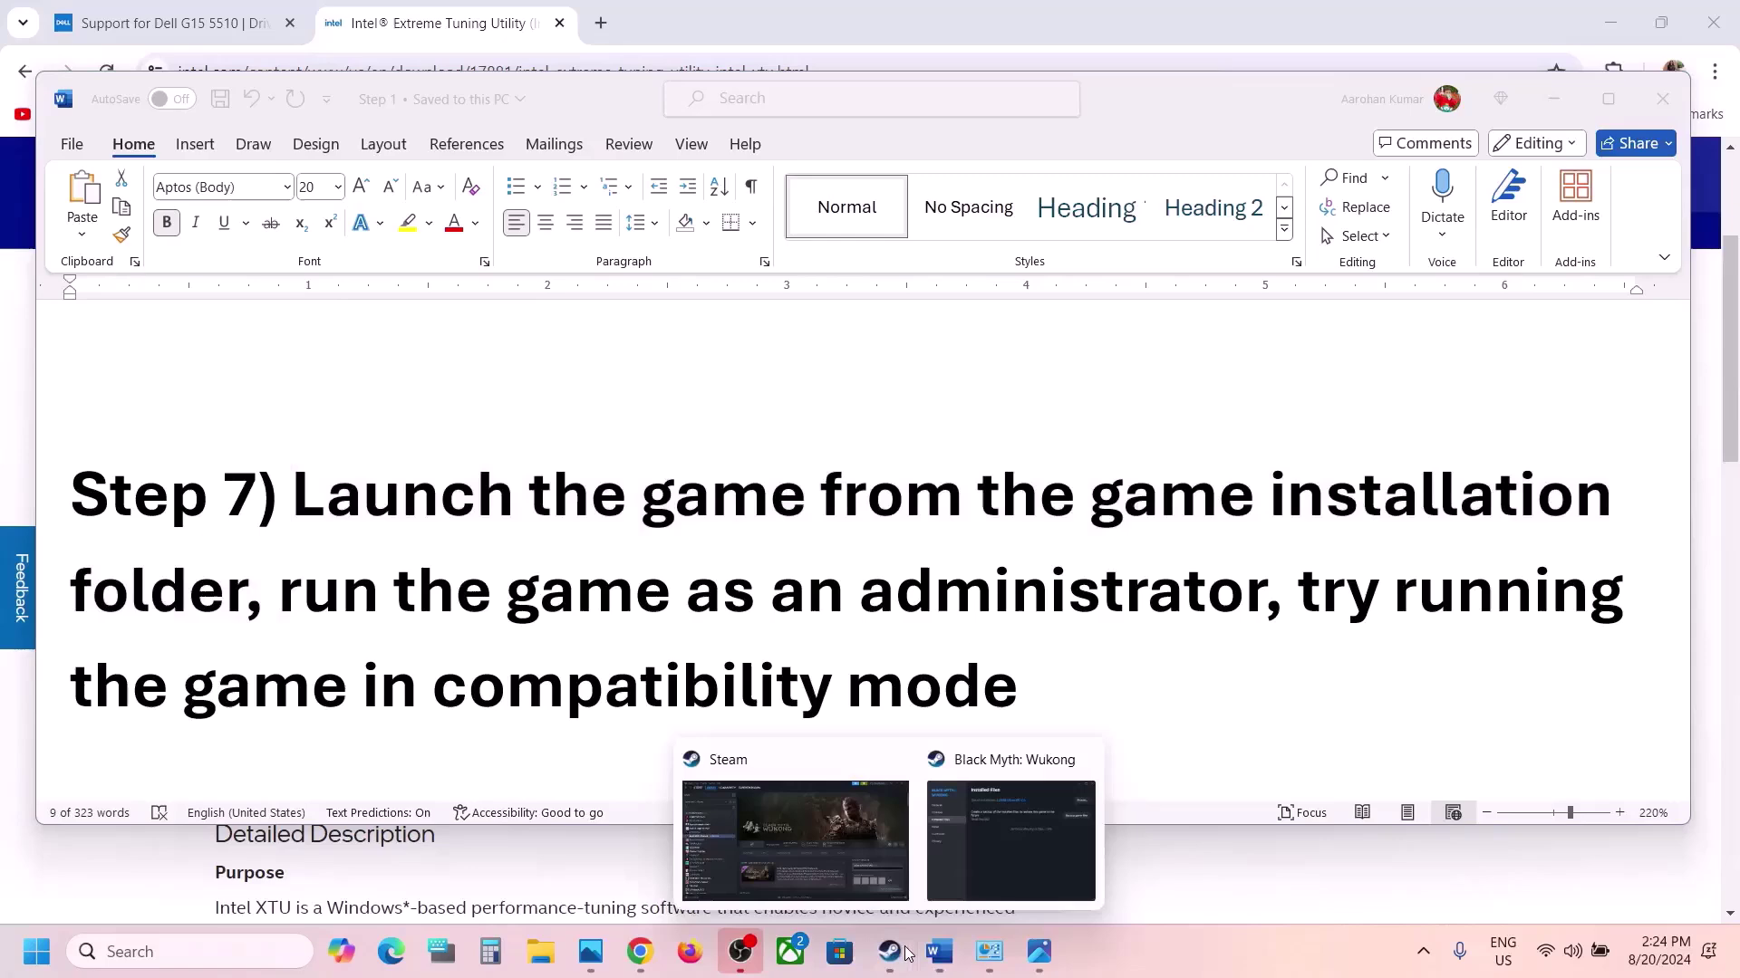
click(847, 865)
right_click(202, 432)
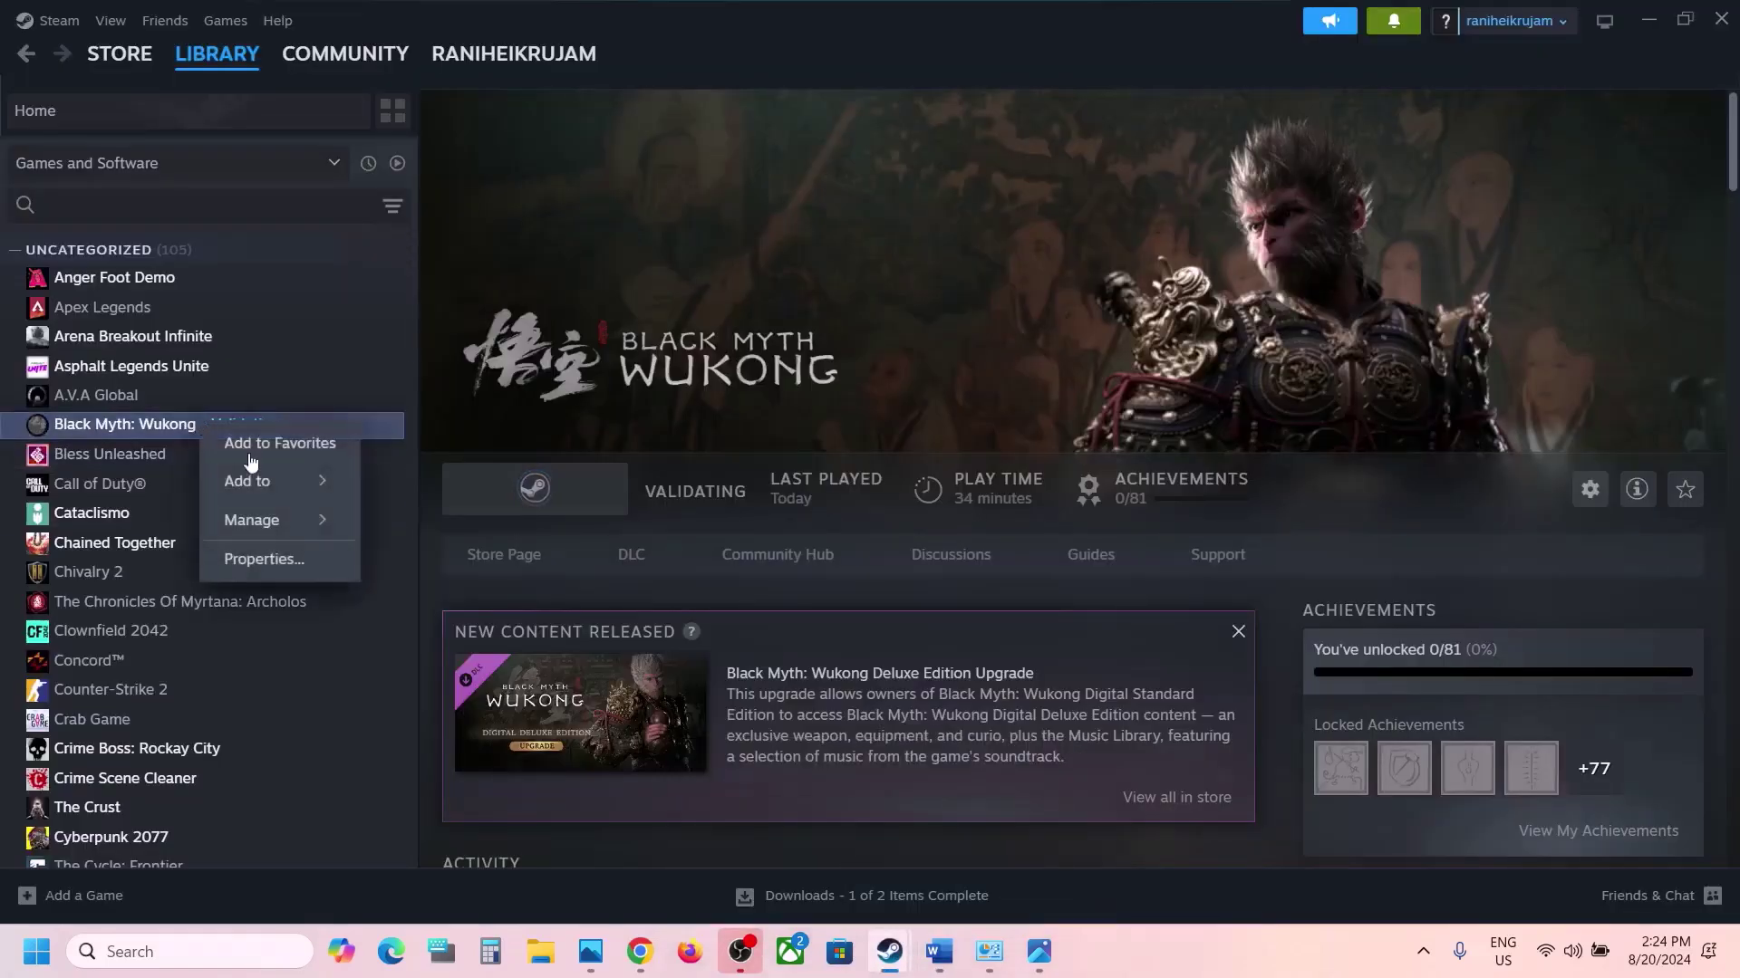
mouse_move(263, 520)
click(473, 559)
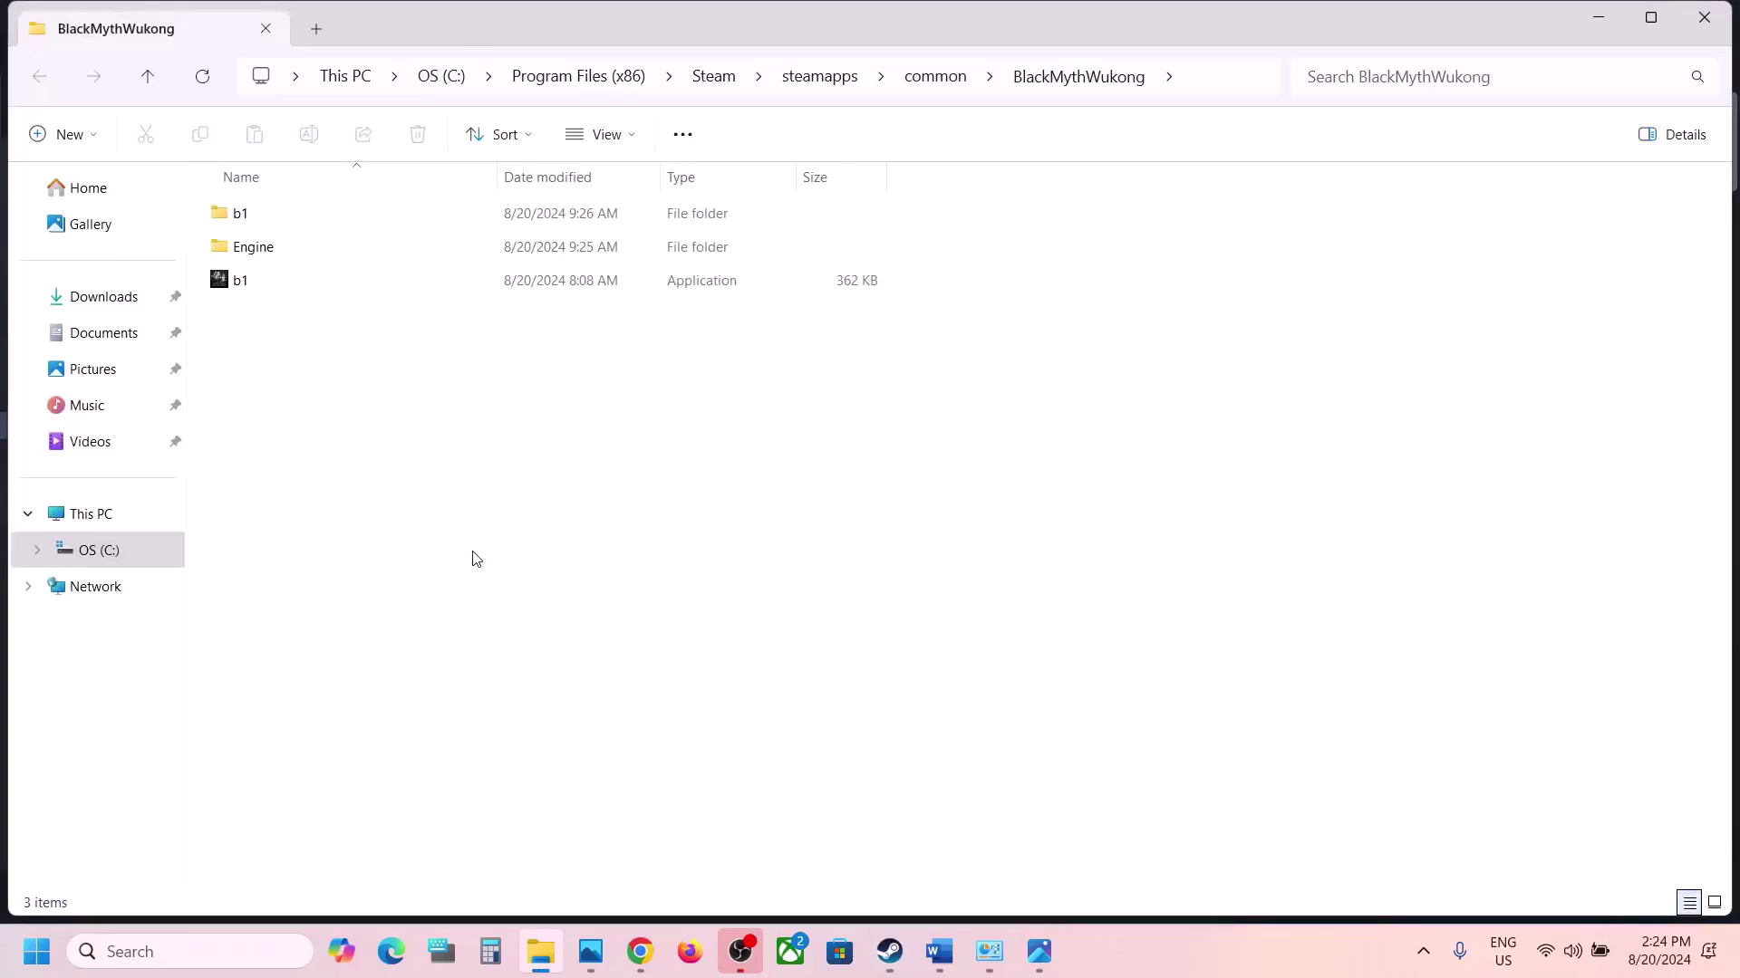
- Set b1.exe to run as administrator in its Compatibility properties
click(265, 281)
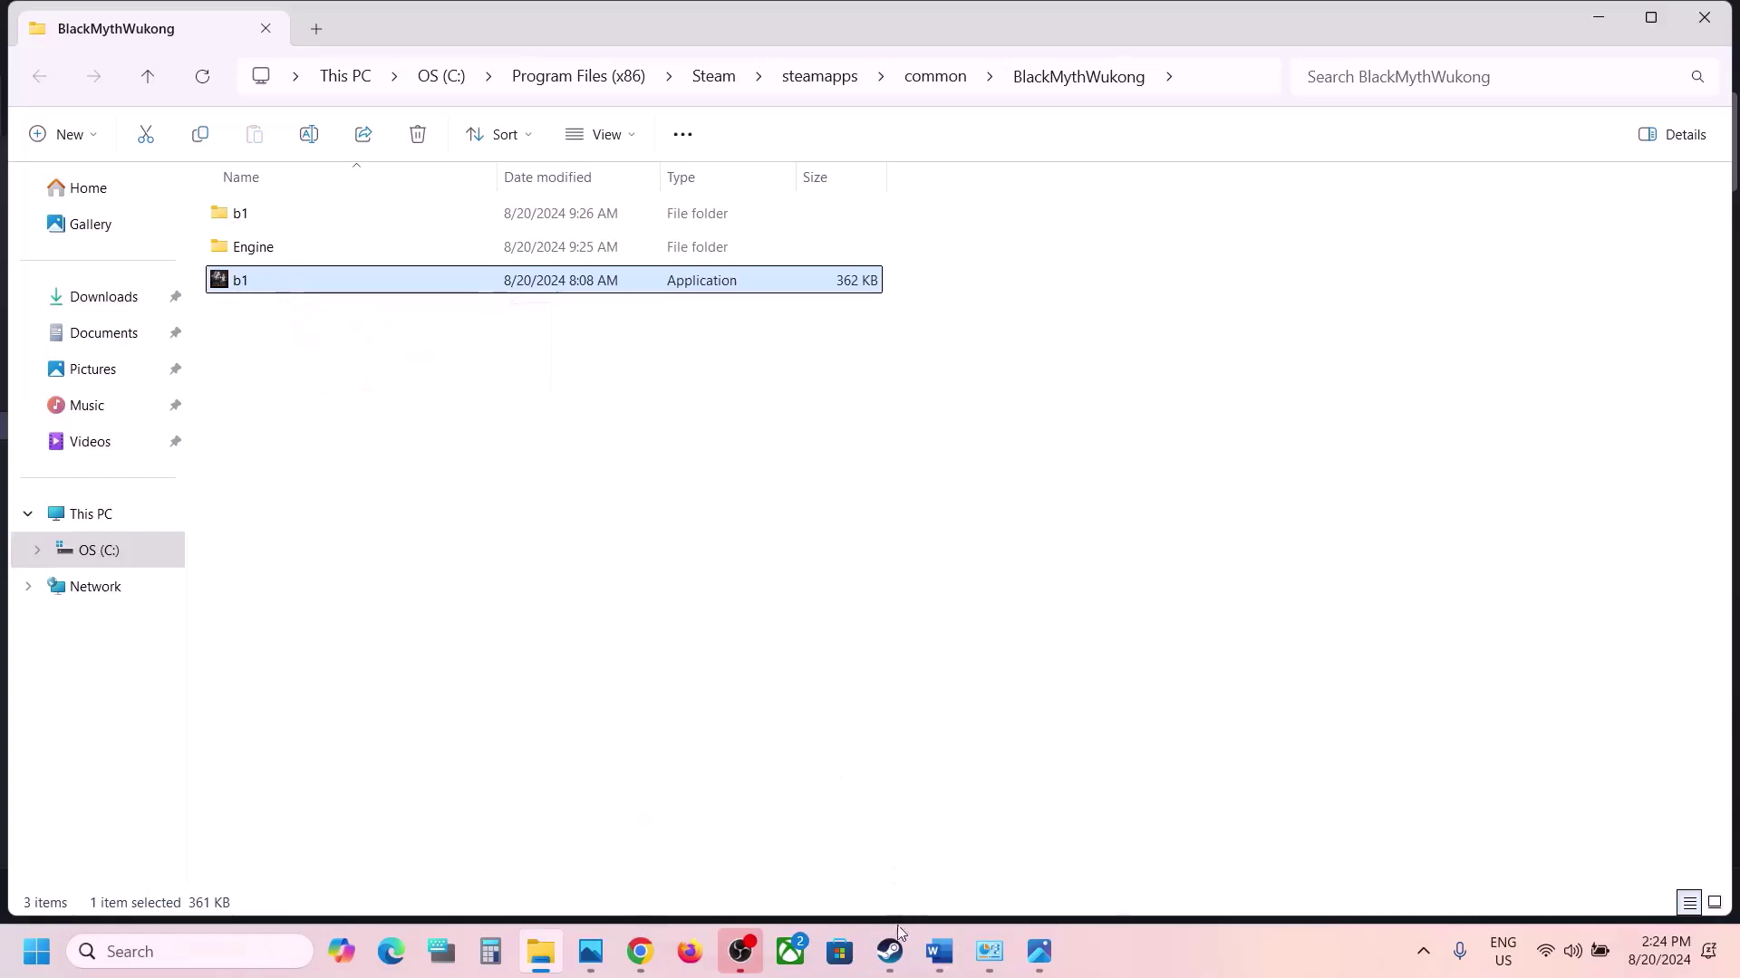
mouse_move(896, 950)
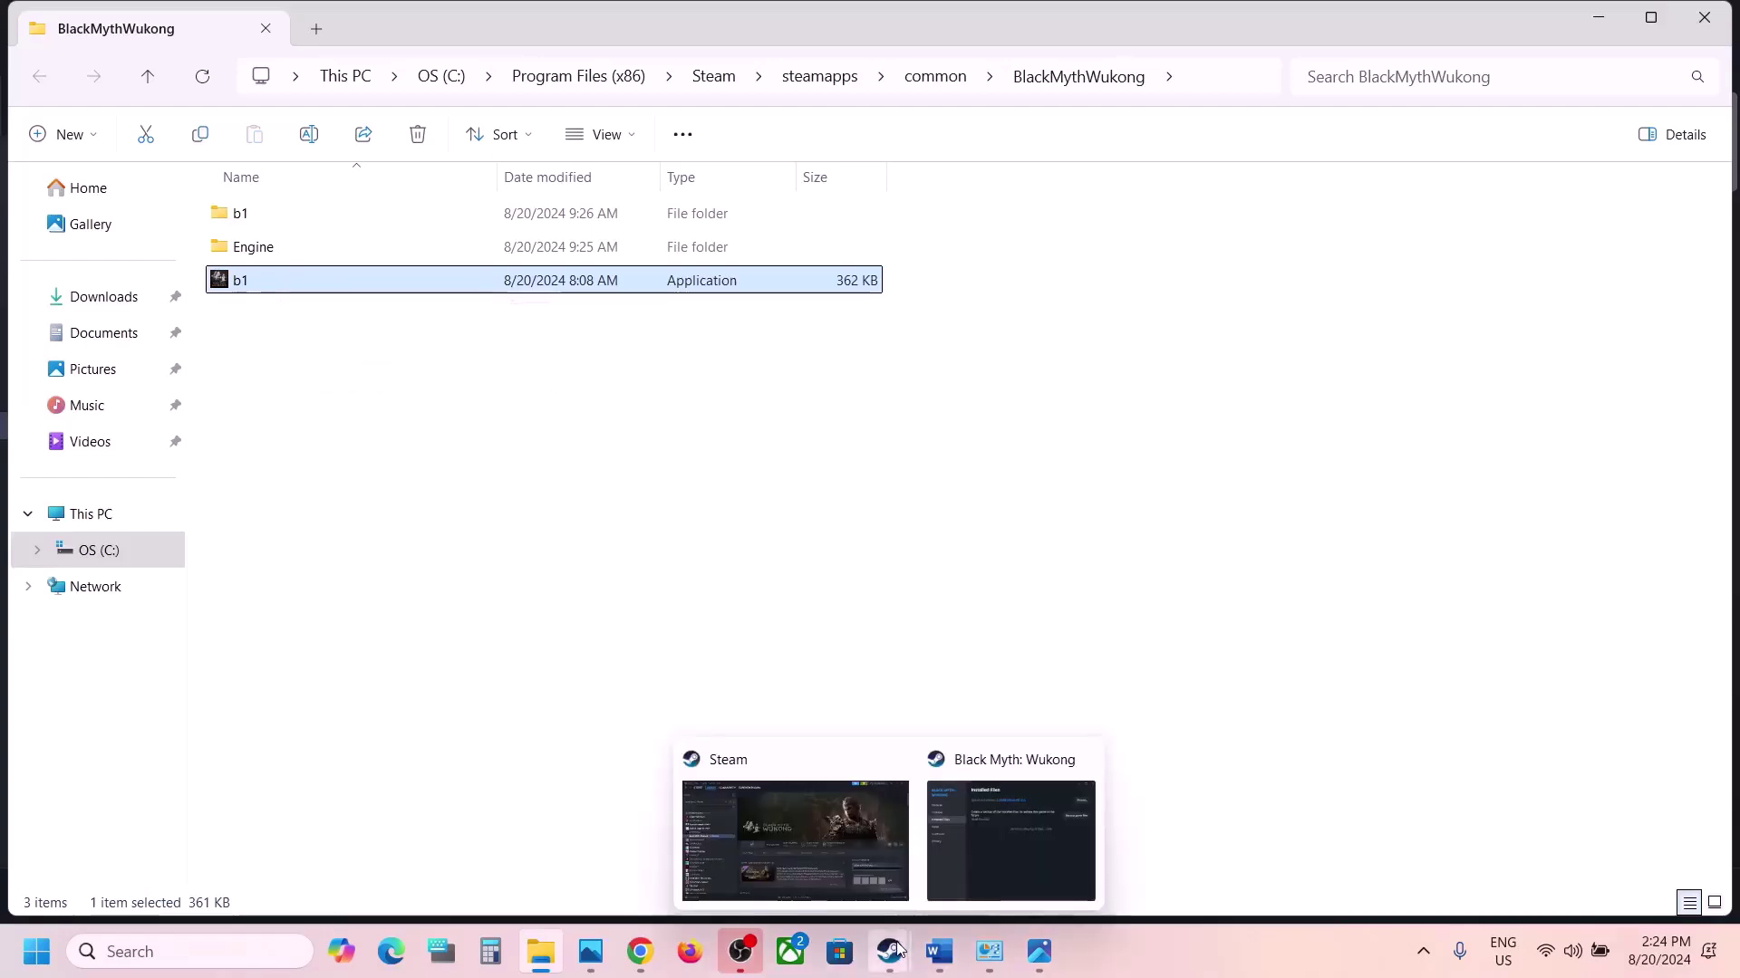
right_click(281, 287)
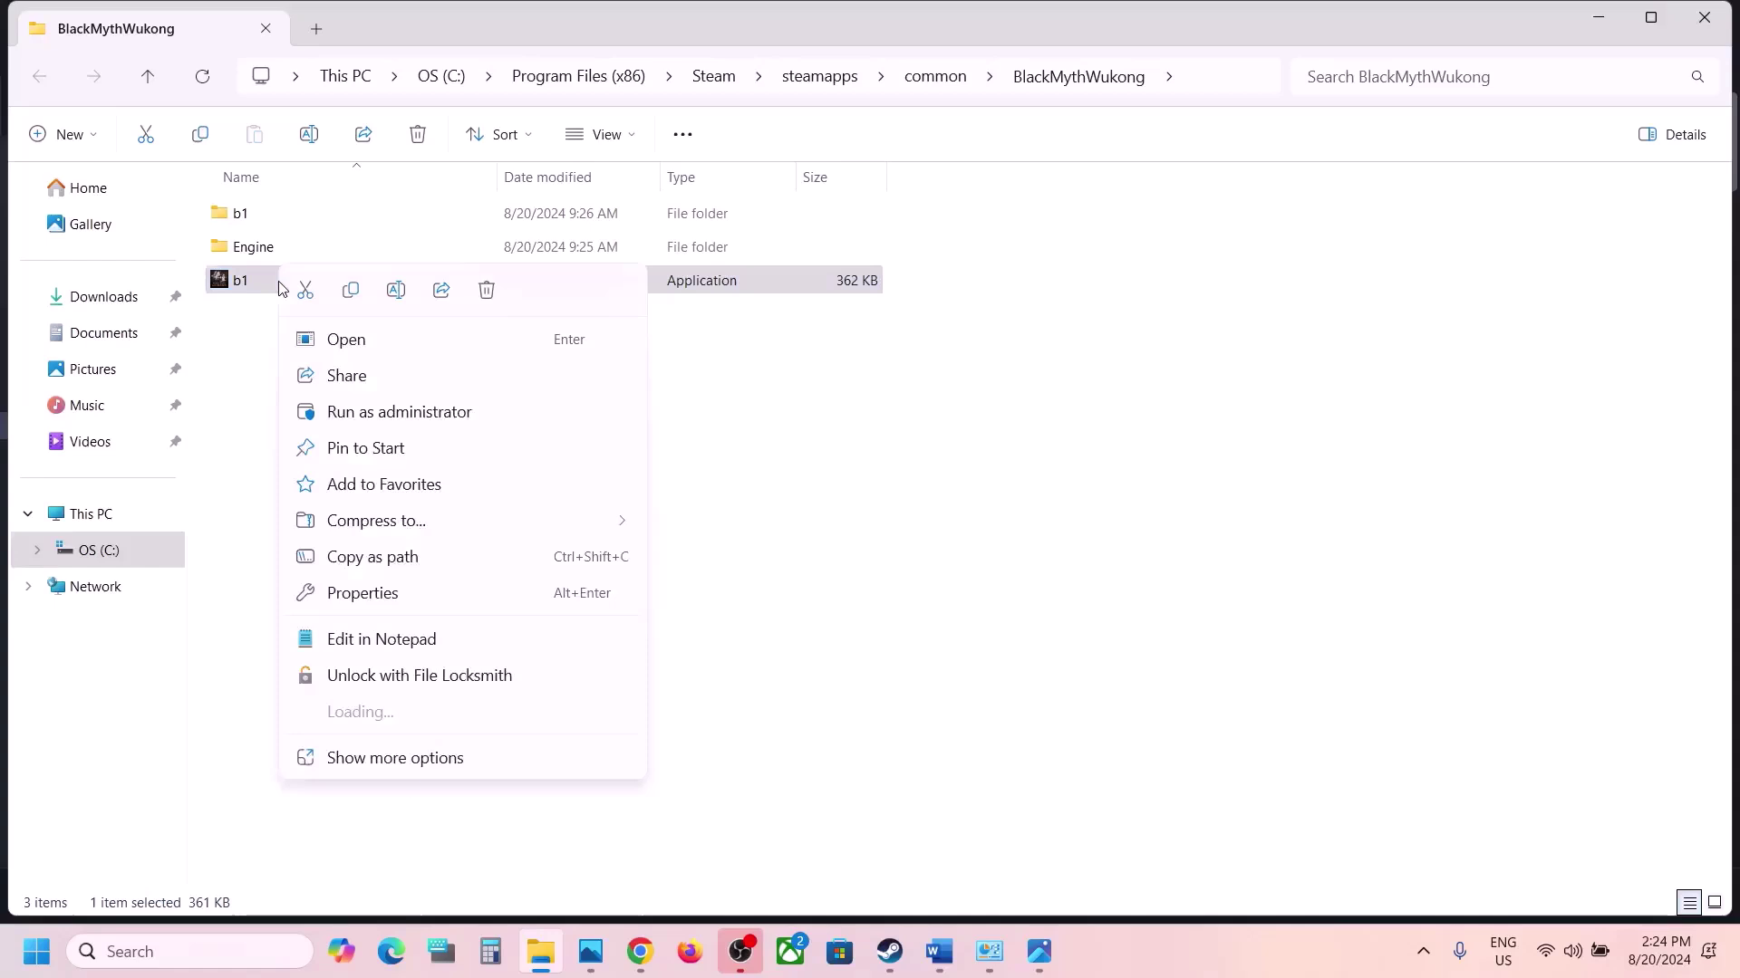
click(424, 598)
click(501, 358)
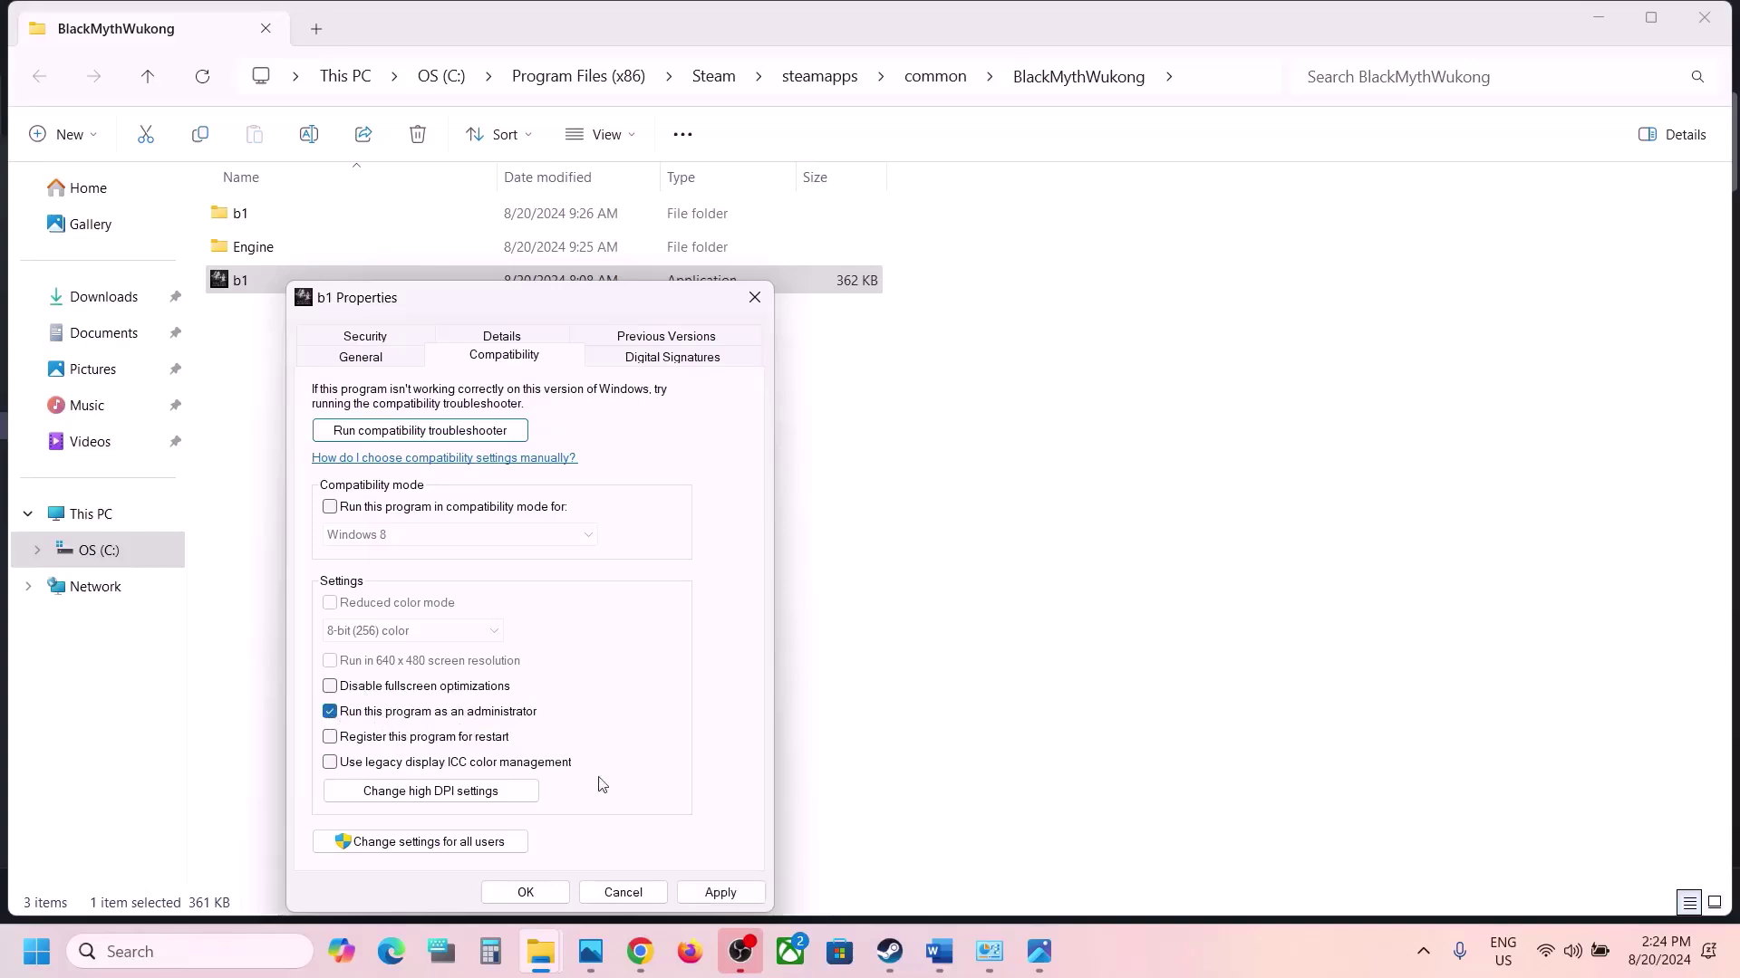
click(721, 892)
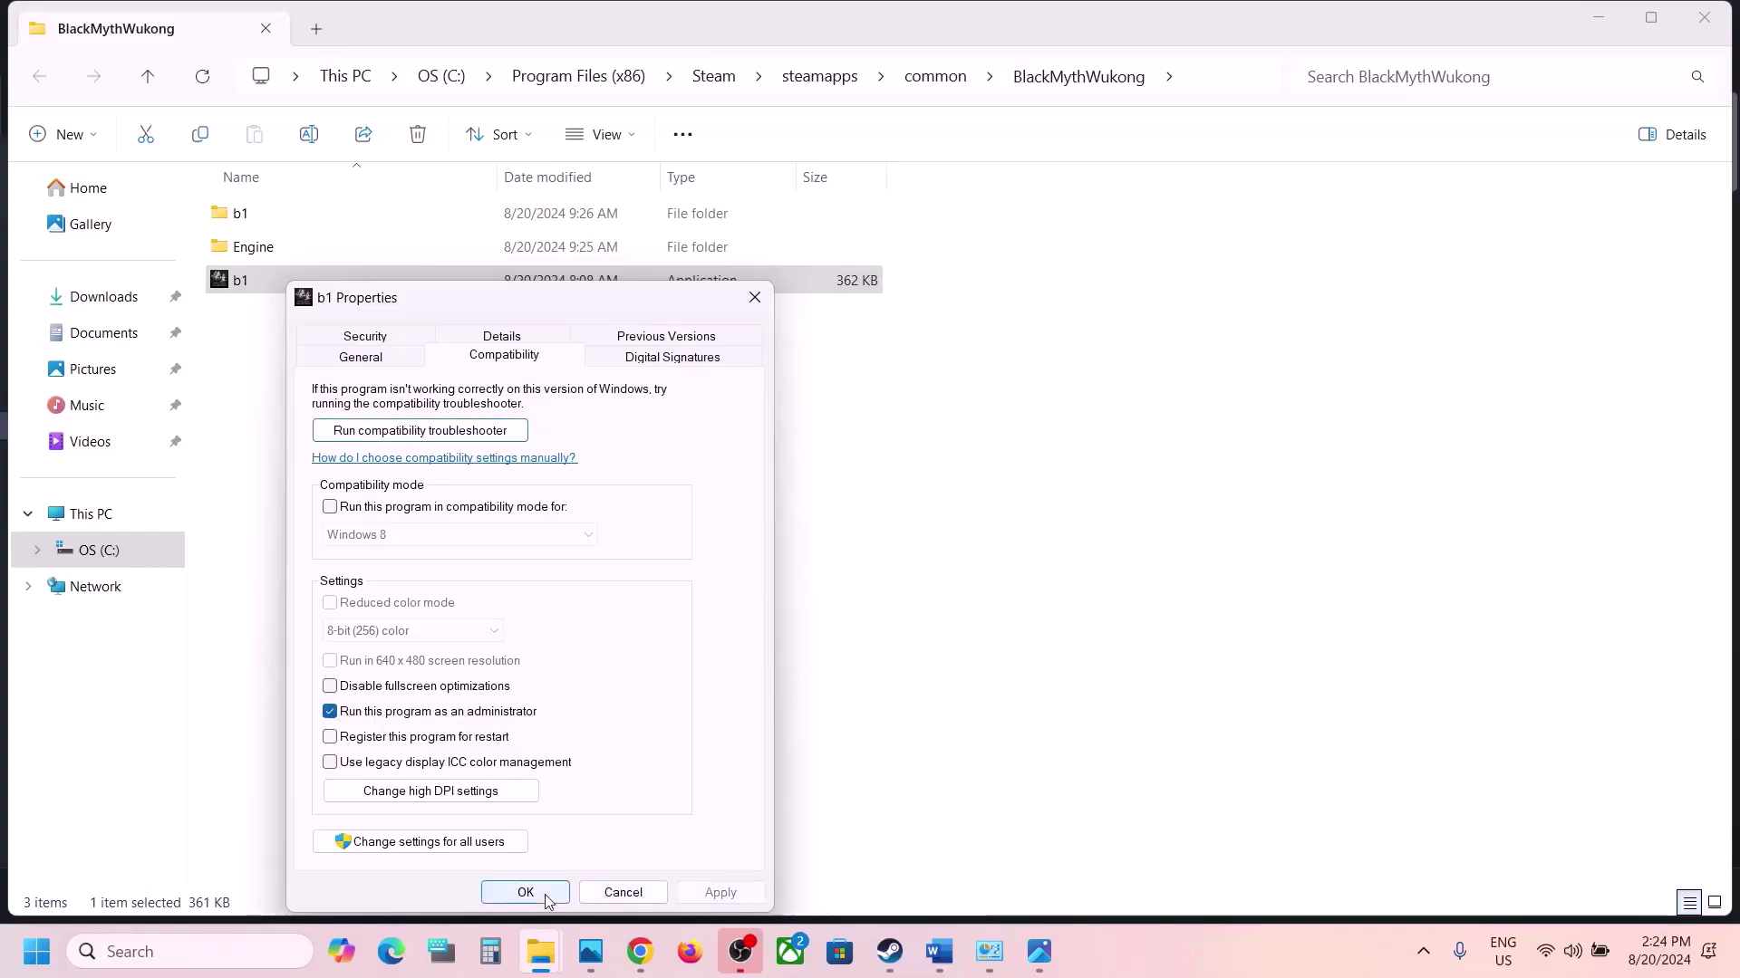
click(545, 894)
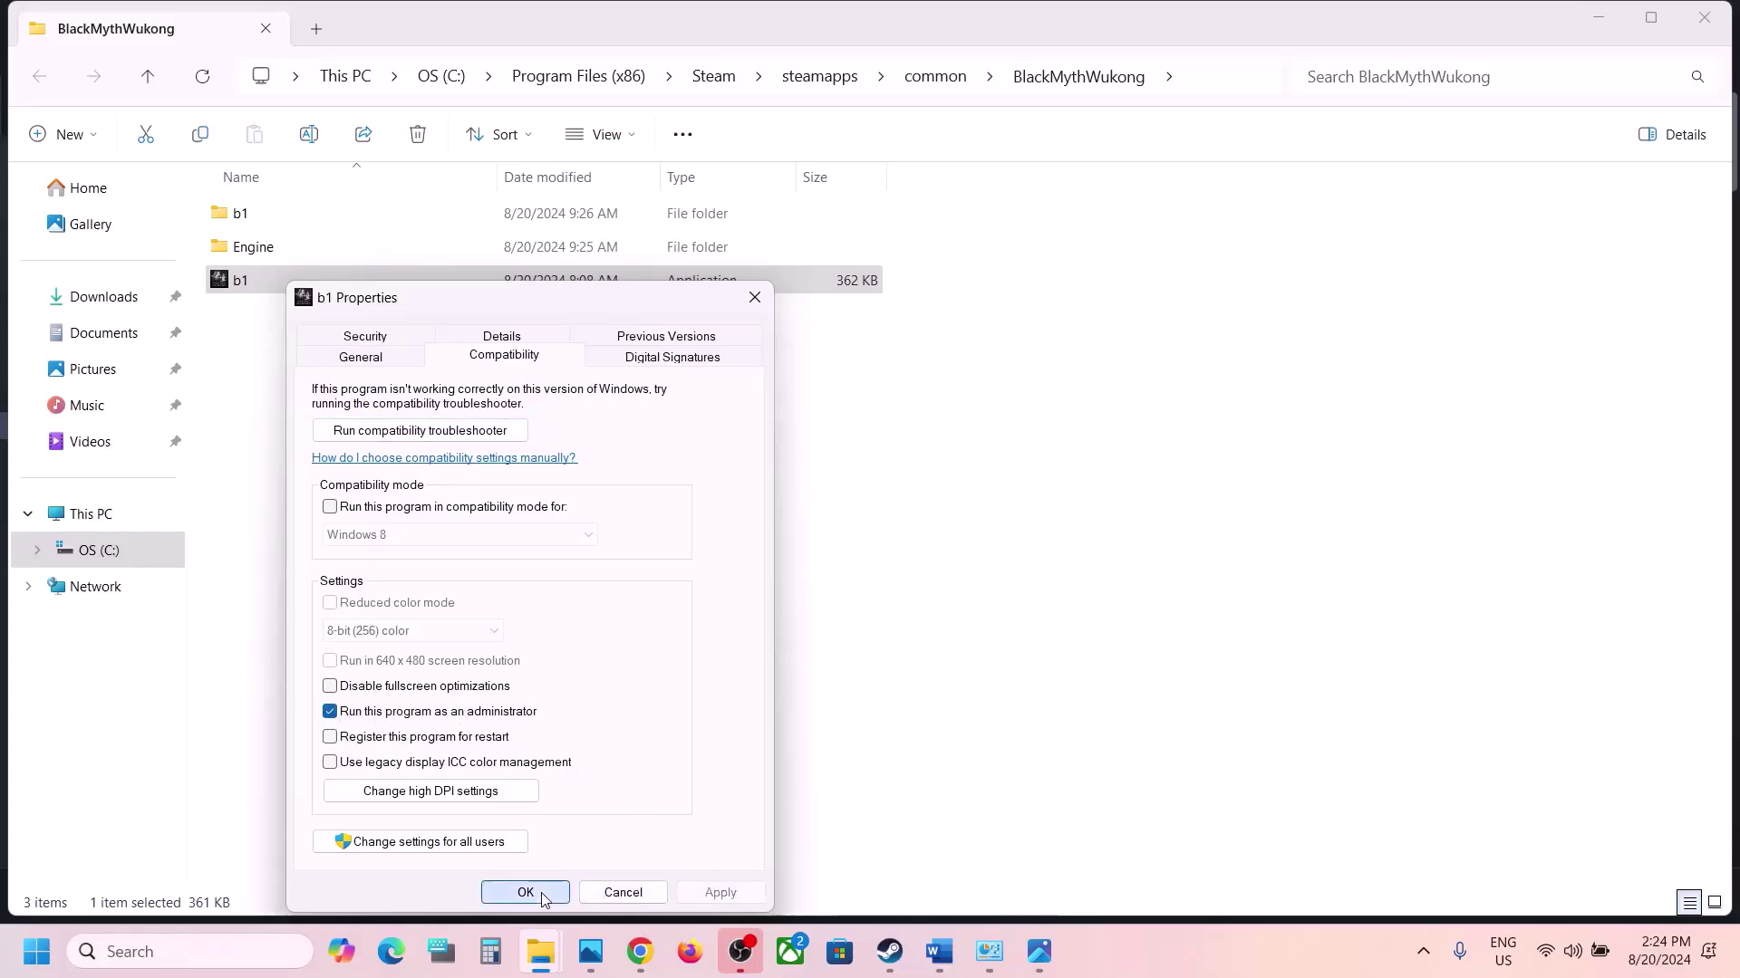
- Enable compatibility mode for b1.exe with Windows 7 as the target
right_click(303, 286)
click(399, 591)
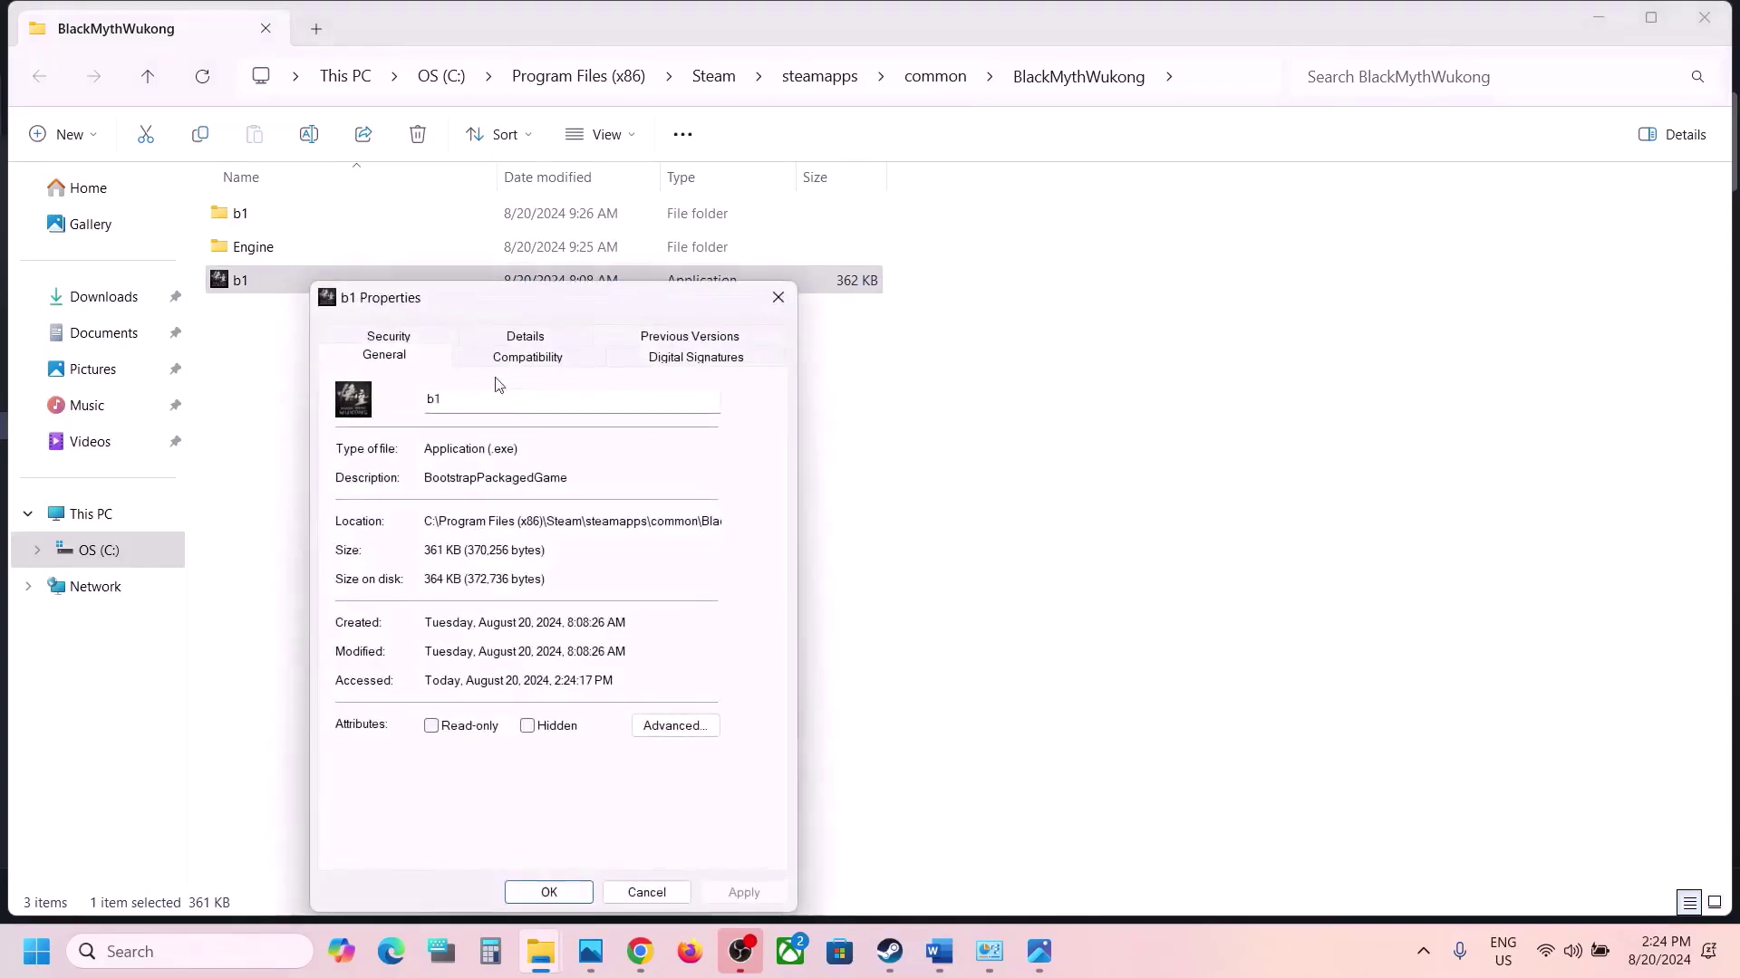
click(483, 360)
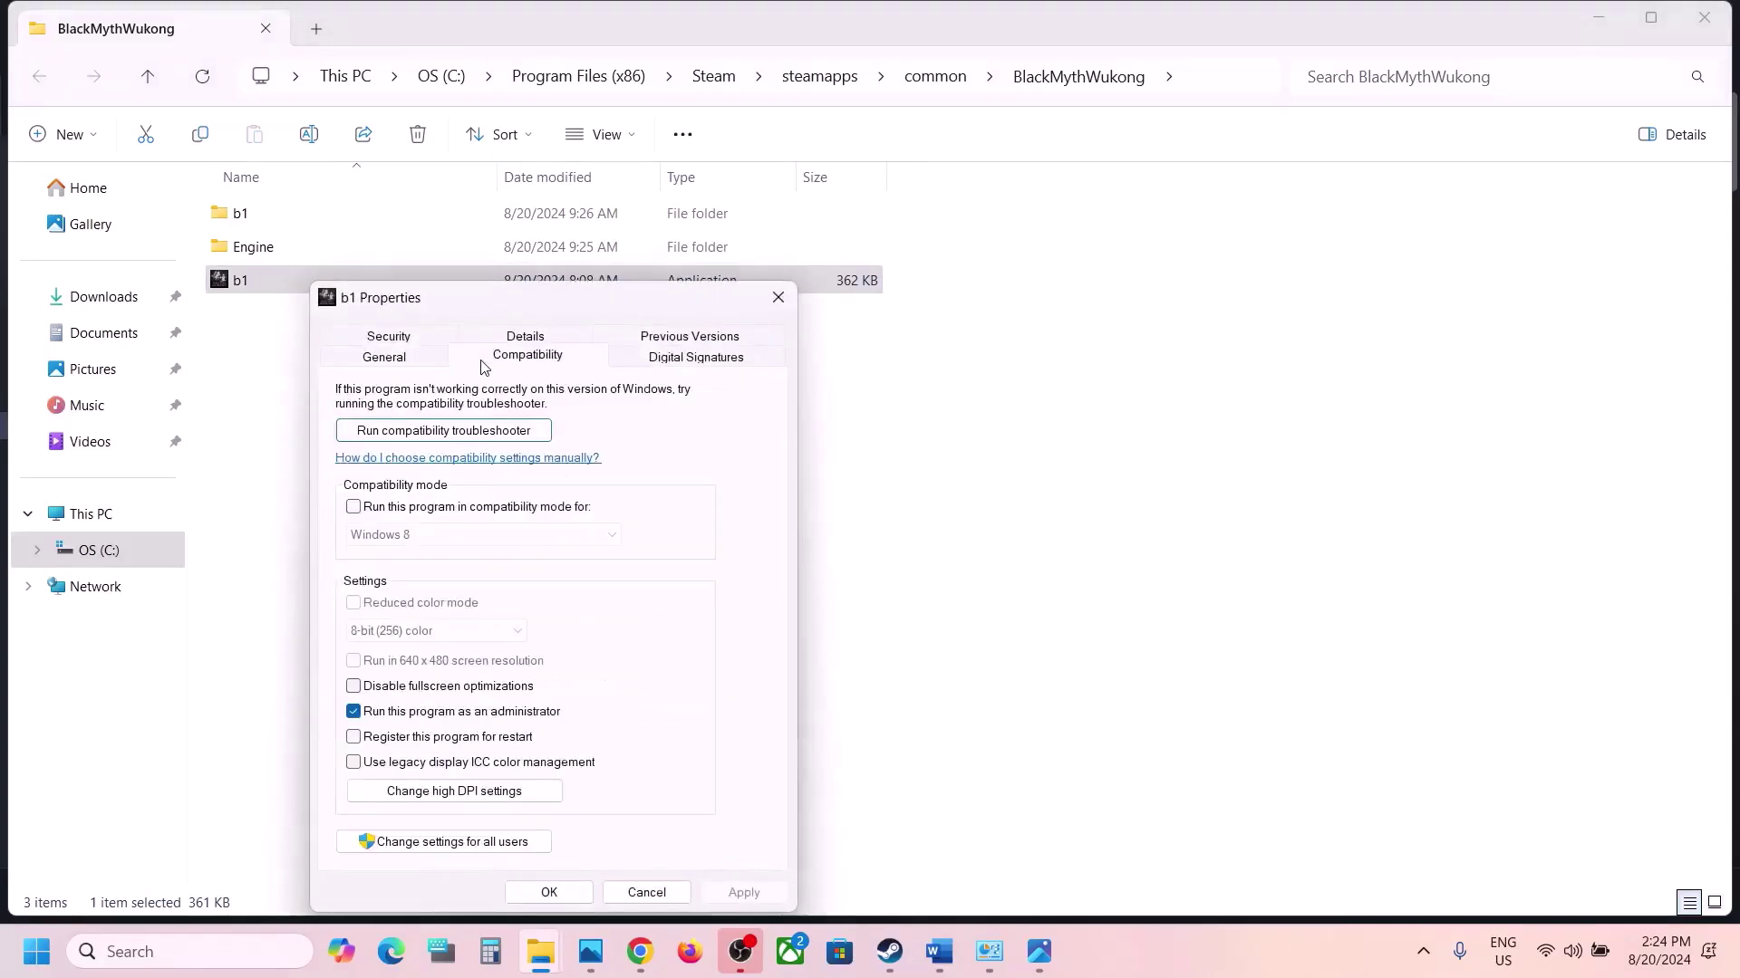
click(353, 507)
click(428, 536)
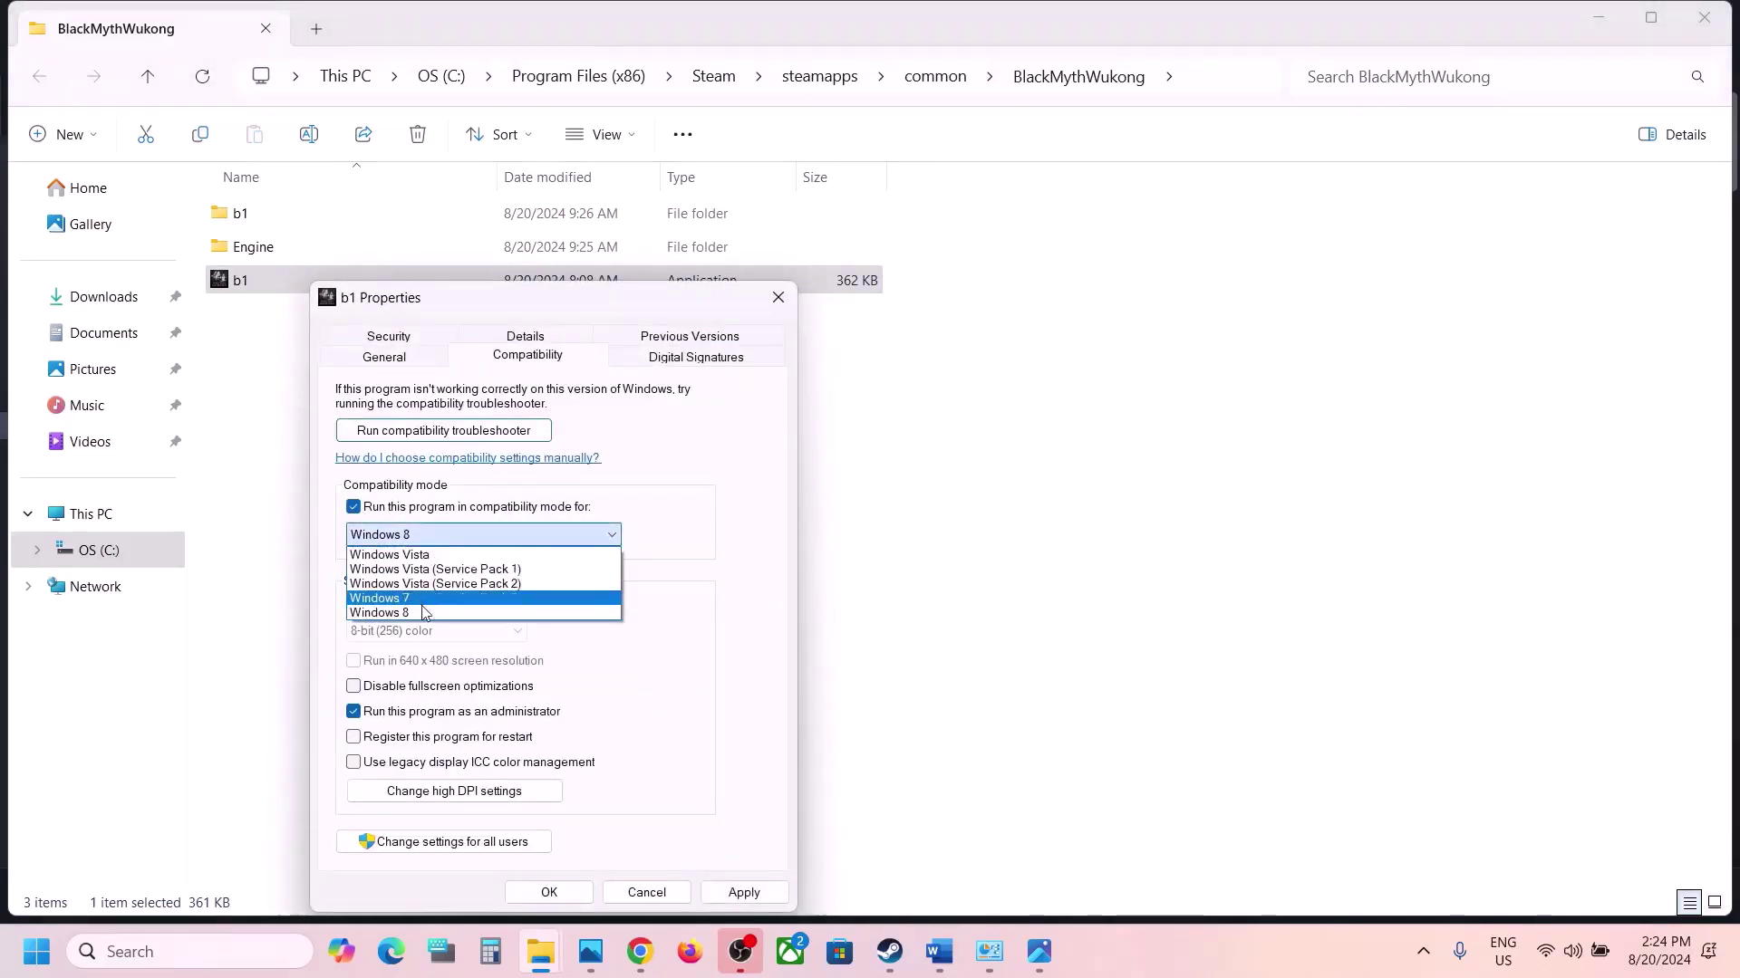
click(420, 613)
click(741, 892)
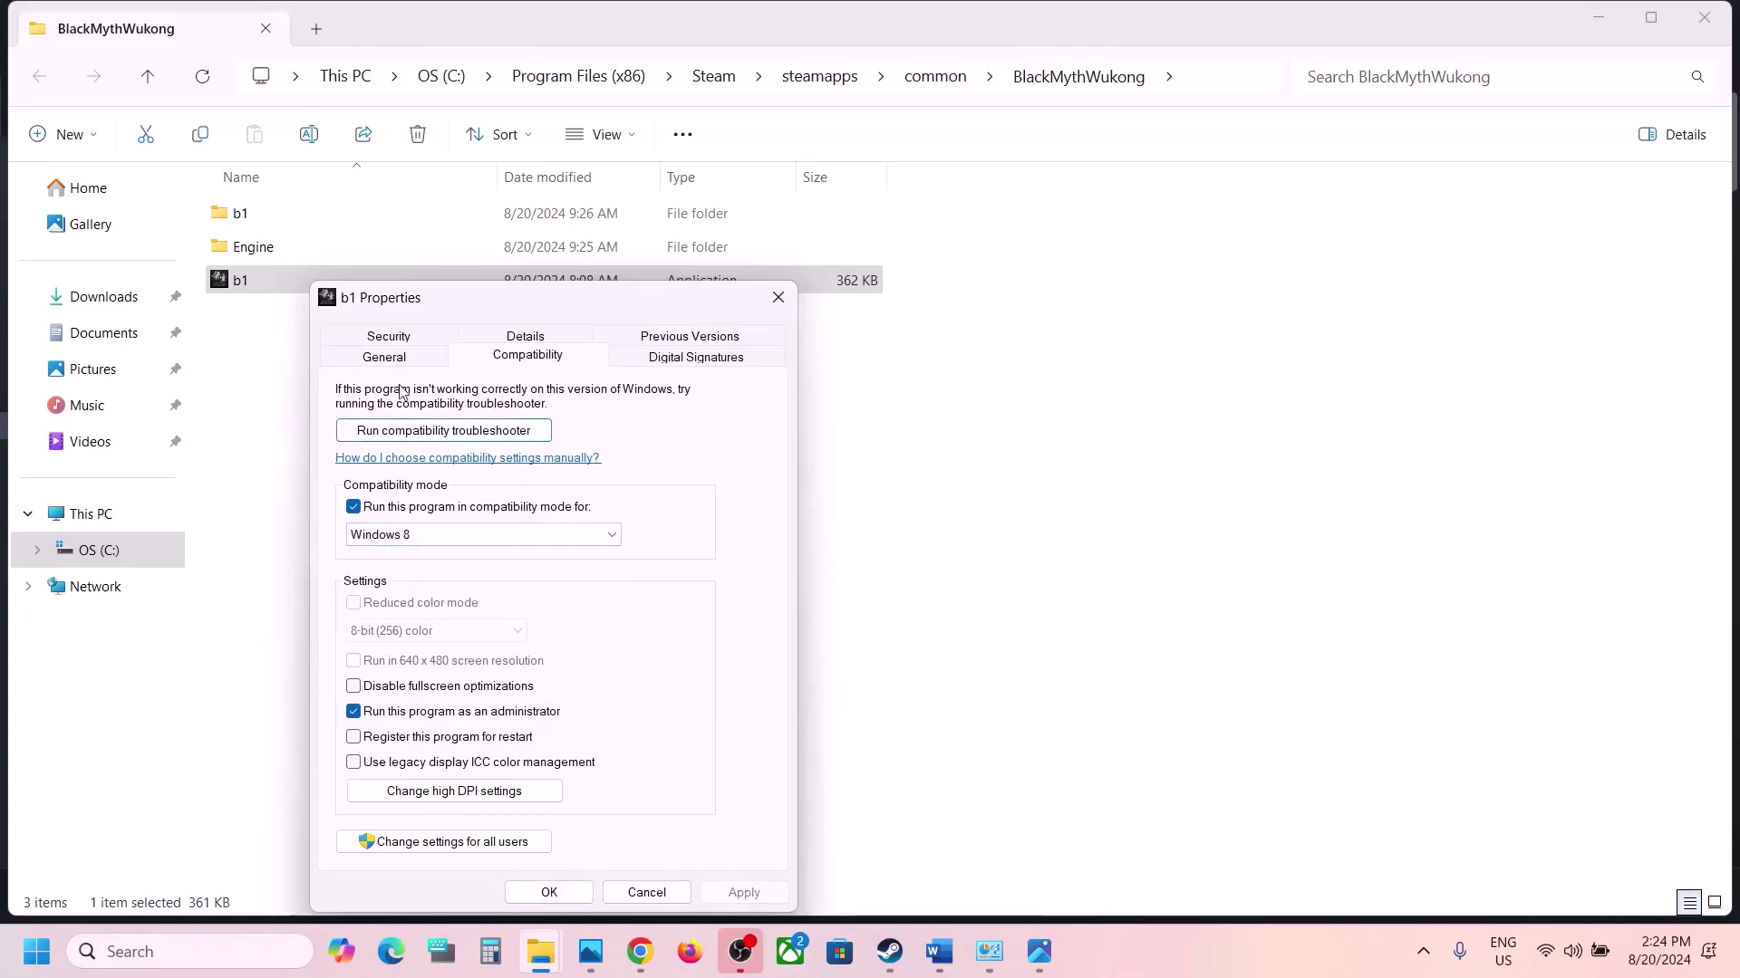
click(425, 542)
click(435, 596)
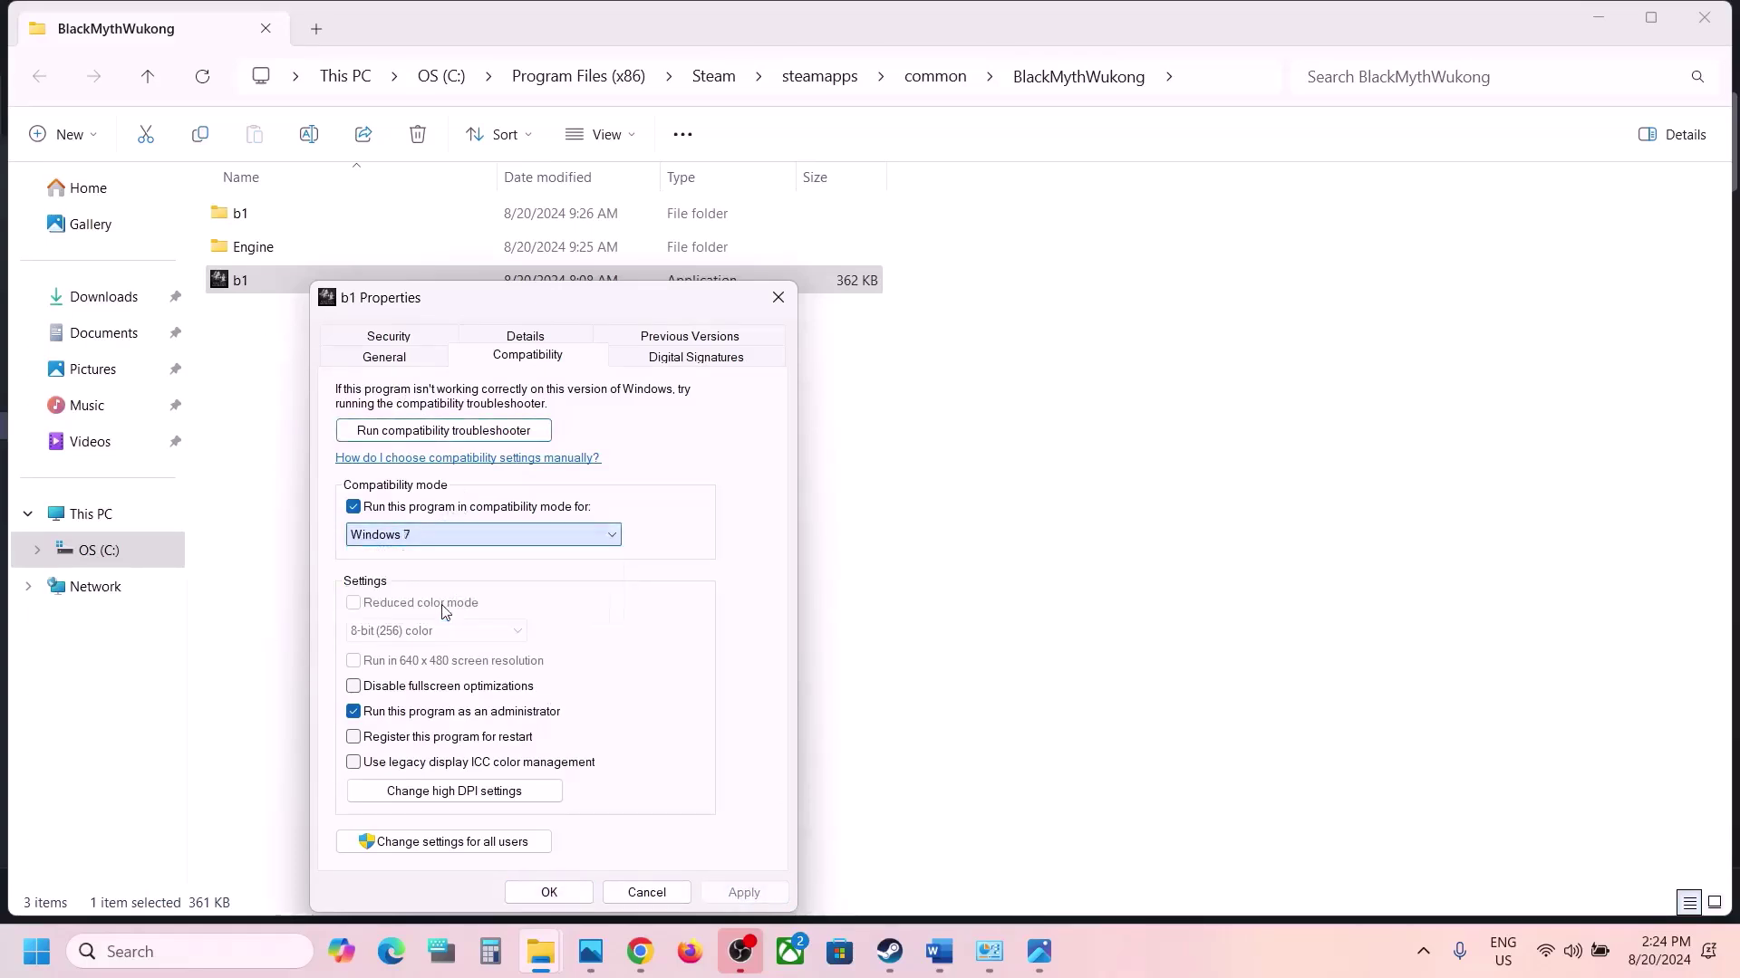
click(726, 895)
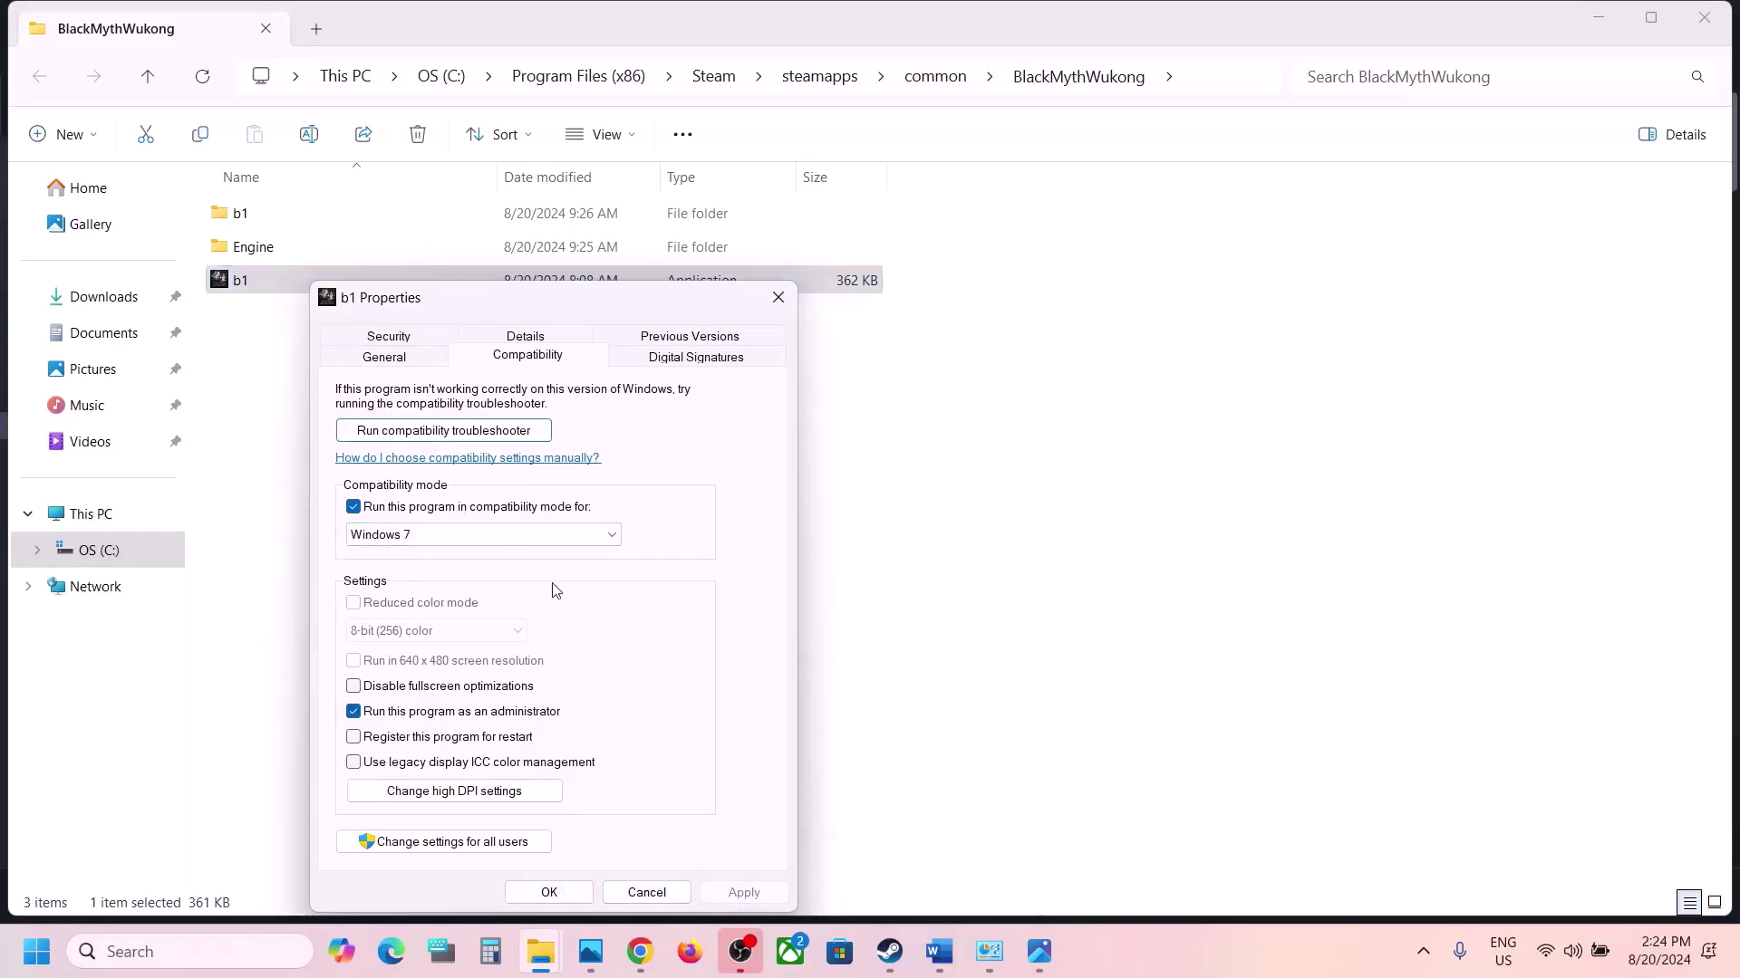
- Disable fullscreen optimizations for b1.exe and save the properties
click(354, 688)
click(738, 892)
click(549, 893)
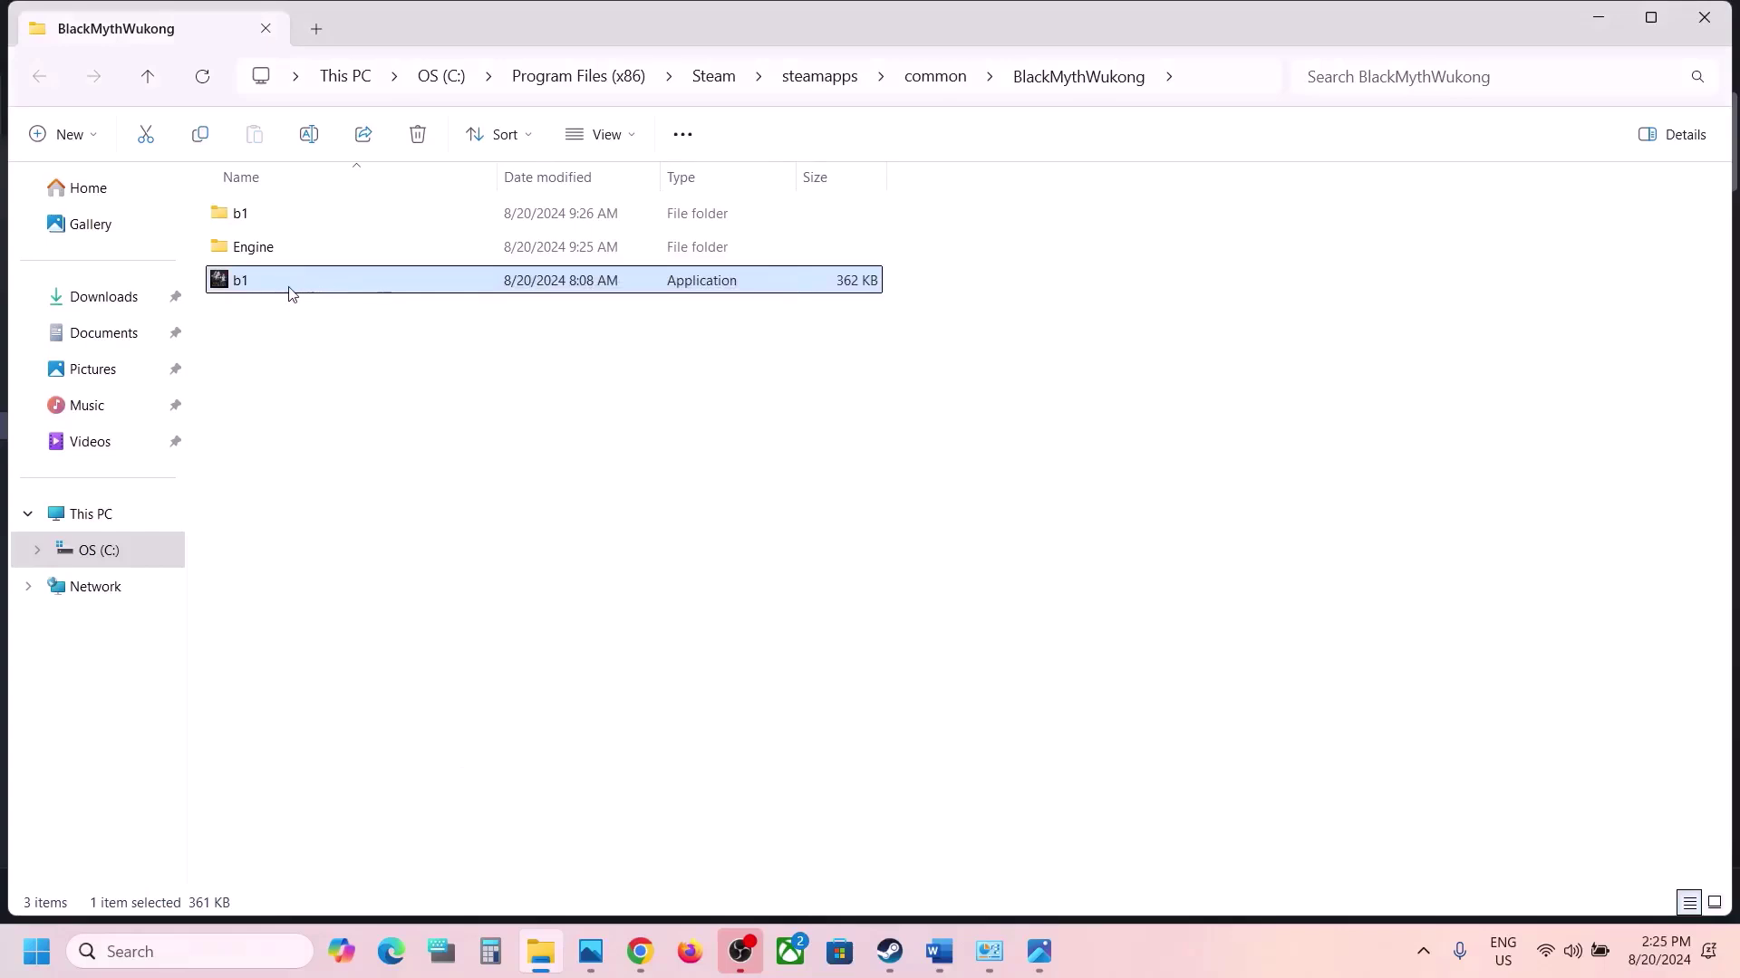
- Navigate into b1\Binaries\Win64 and select b1-Win64-Shipping
ctrl+click(257, 217)
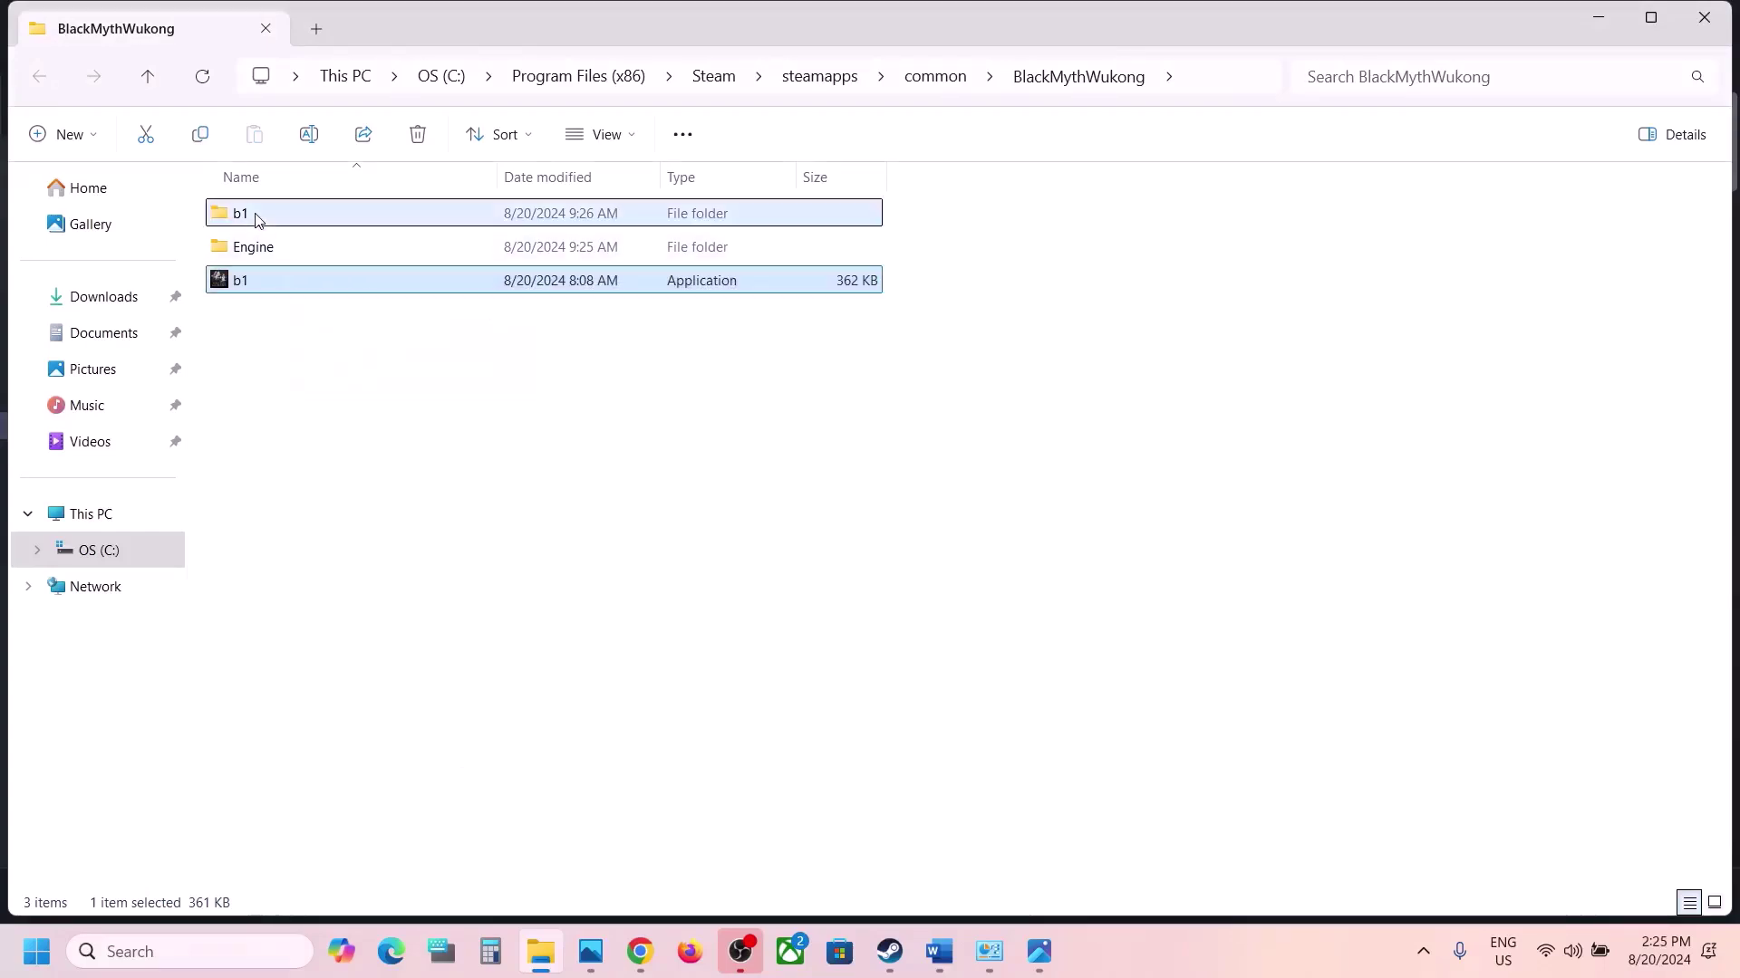
click(258, 217)
double_click(258, 220)
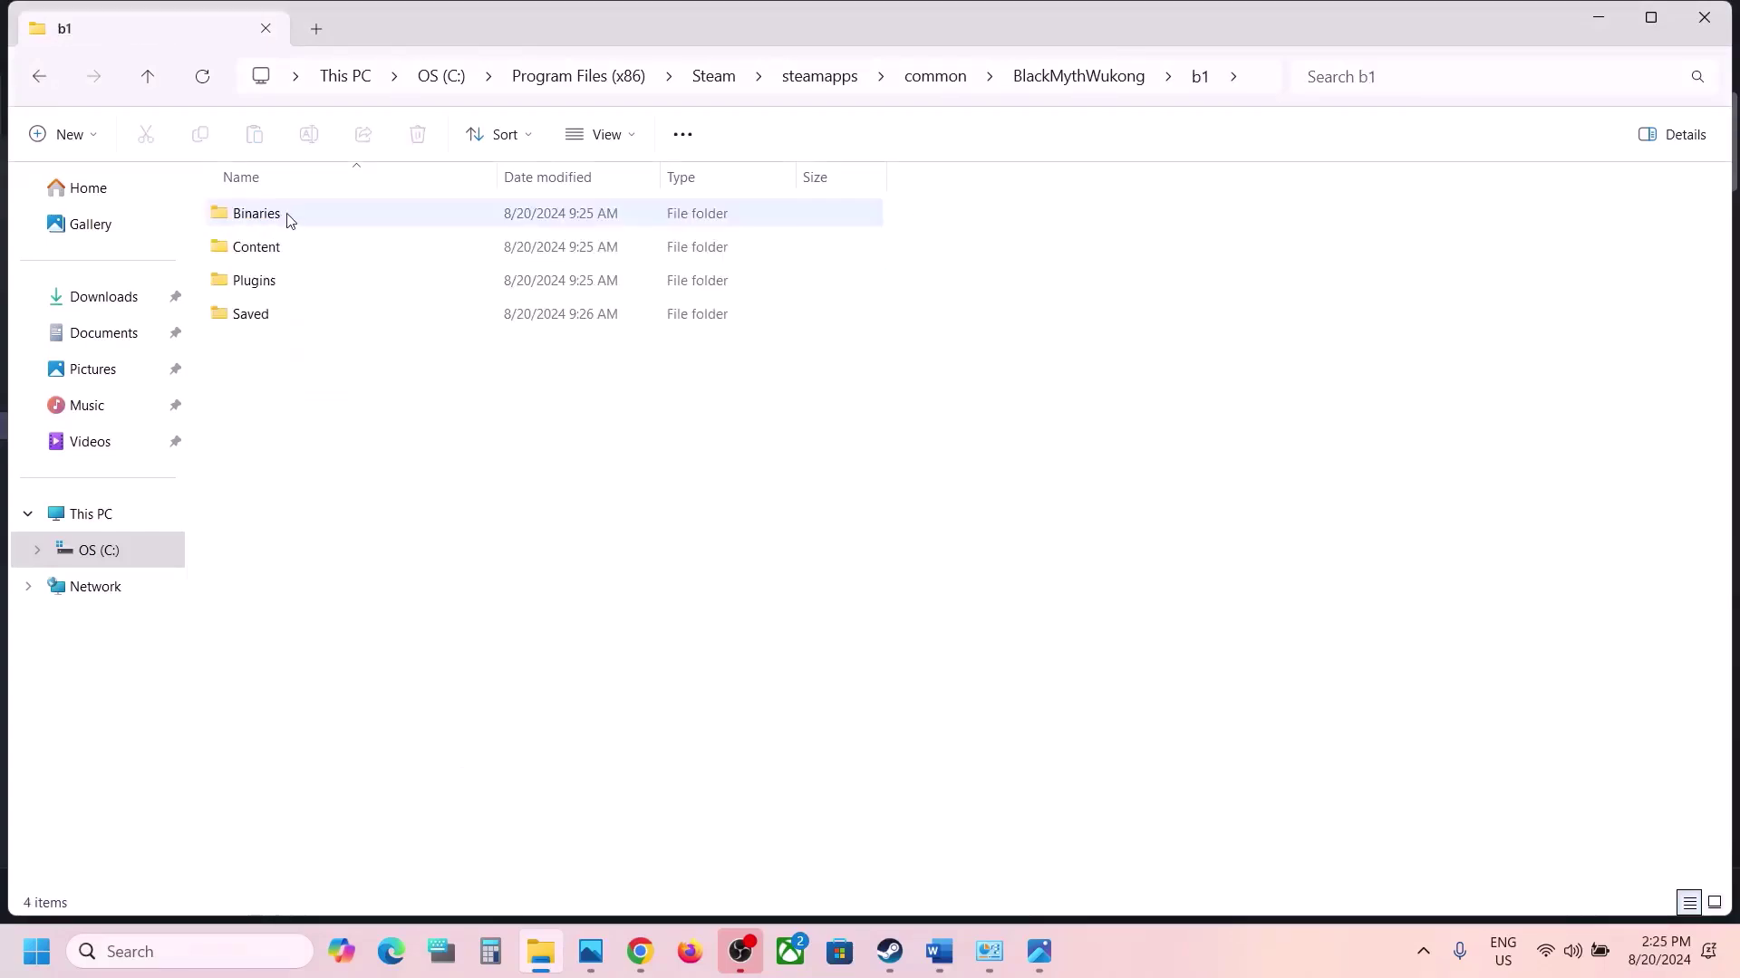
double_click(290, 221)
click(284, 217)
double_click(283, 217)
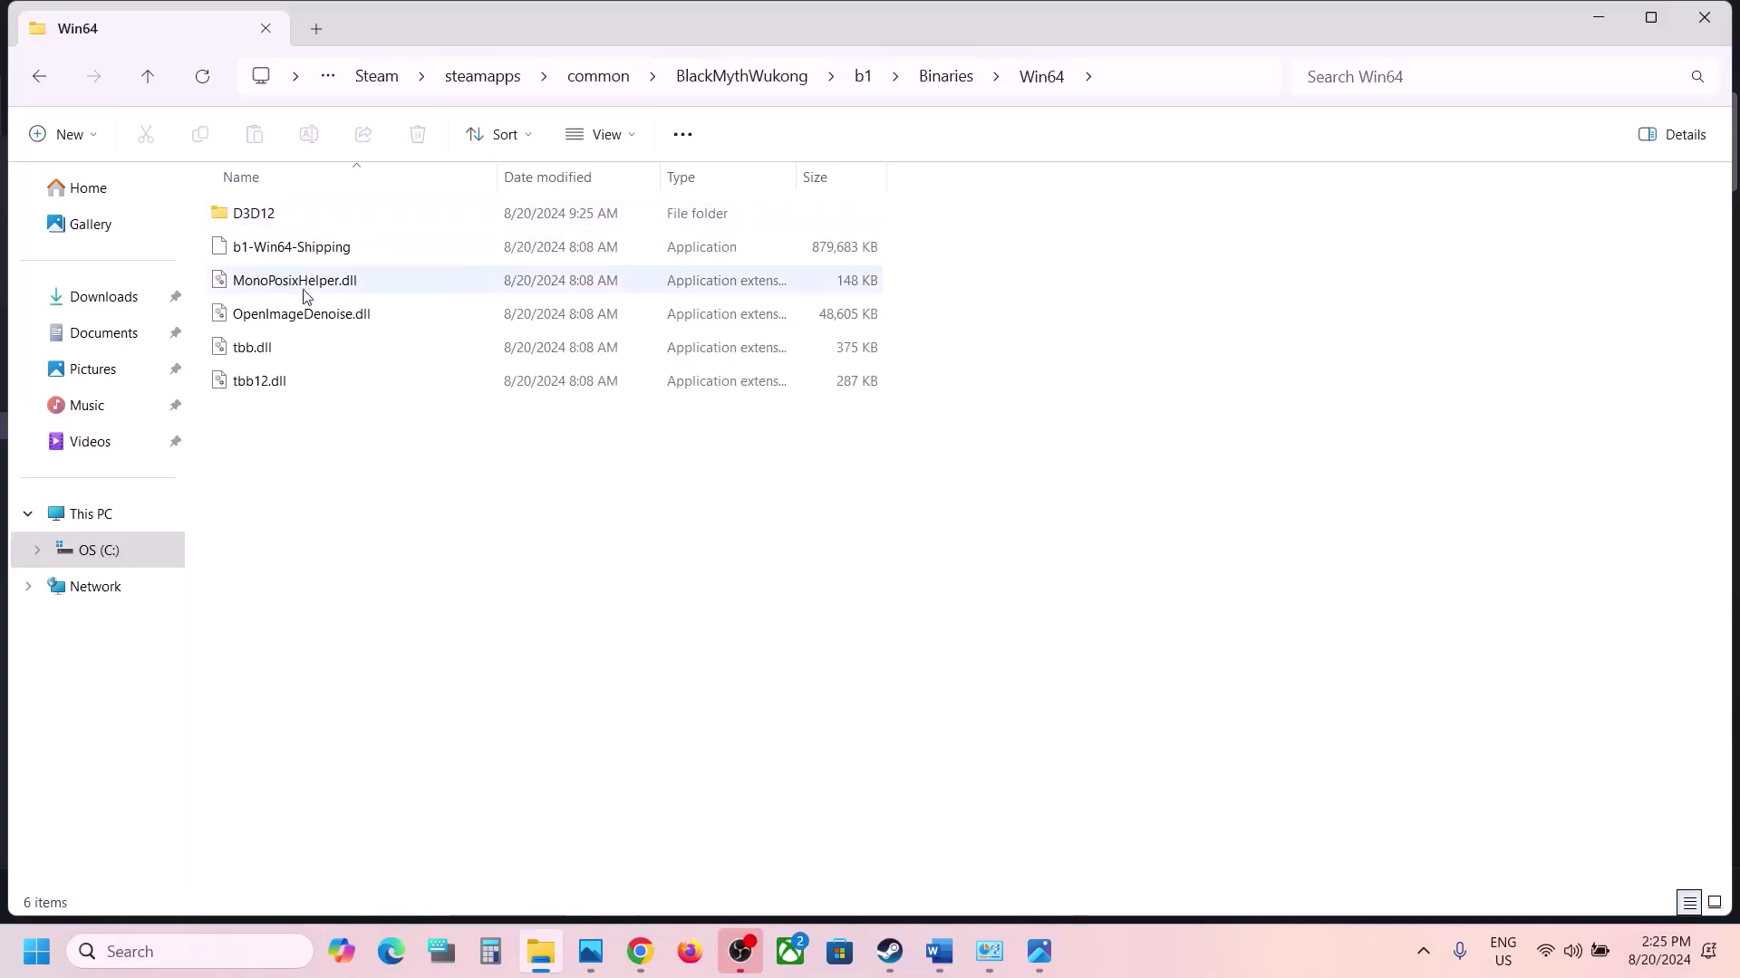
click(335, 252)
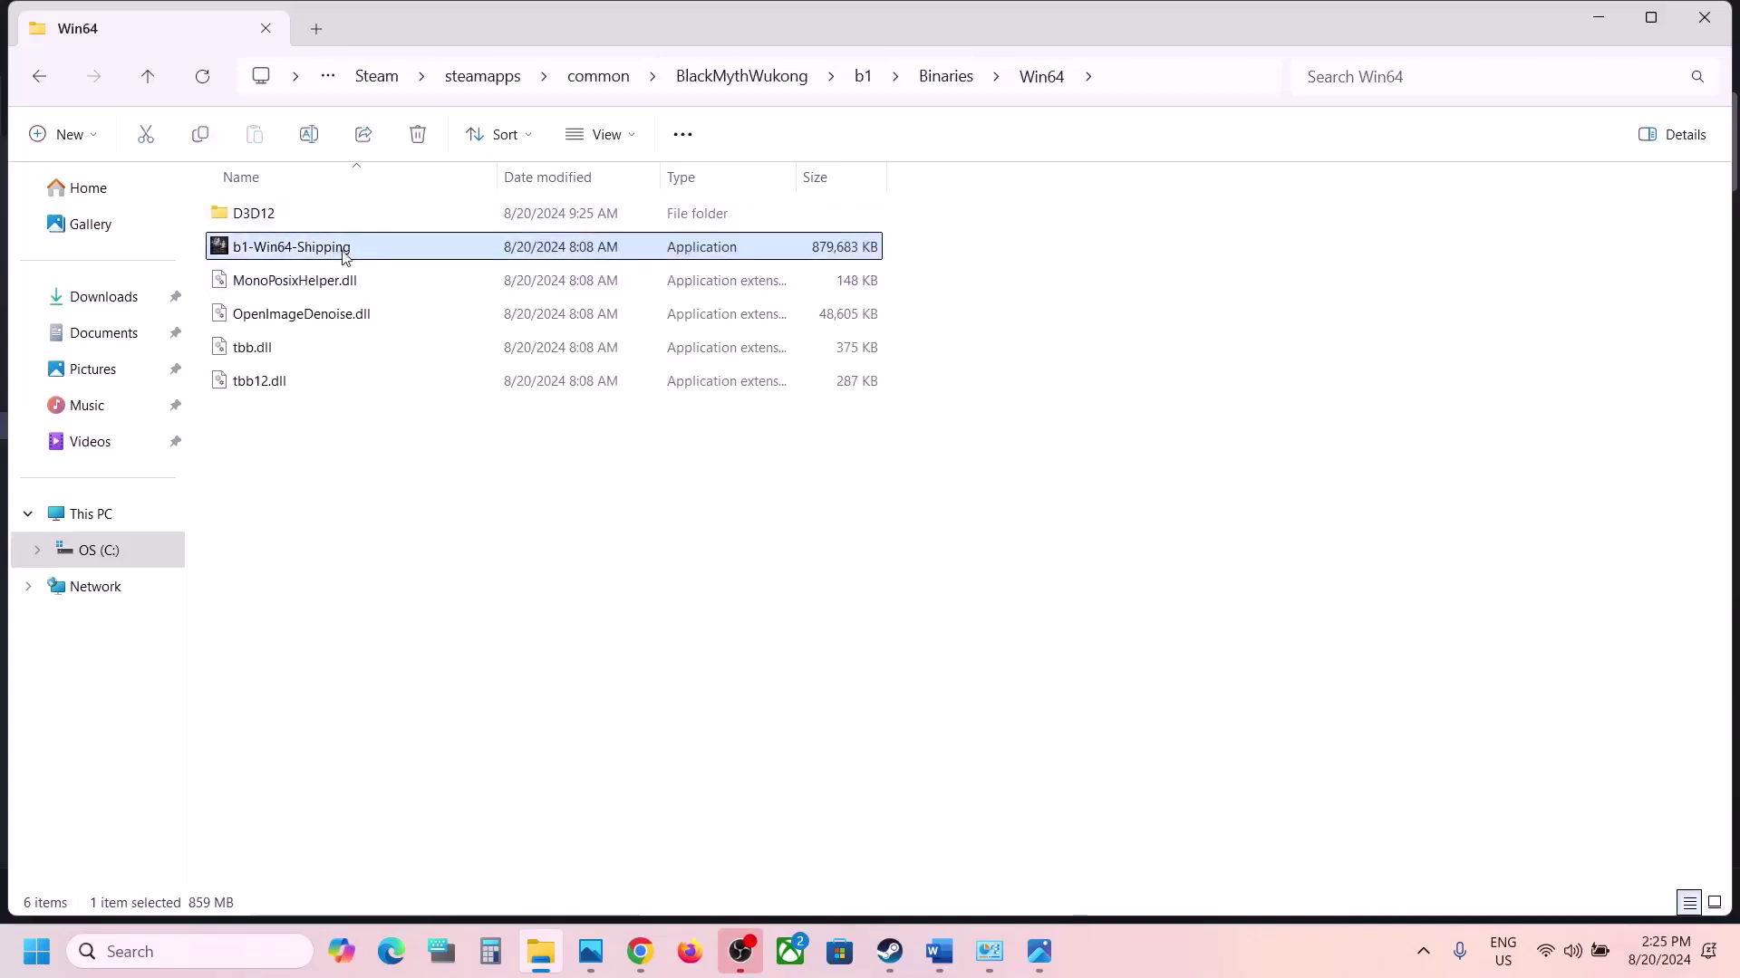
- Make b1-Win64-Shipping run as administrator in its Compatibility properties
right_click(345, 257)
click(448, 580)
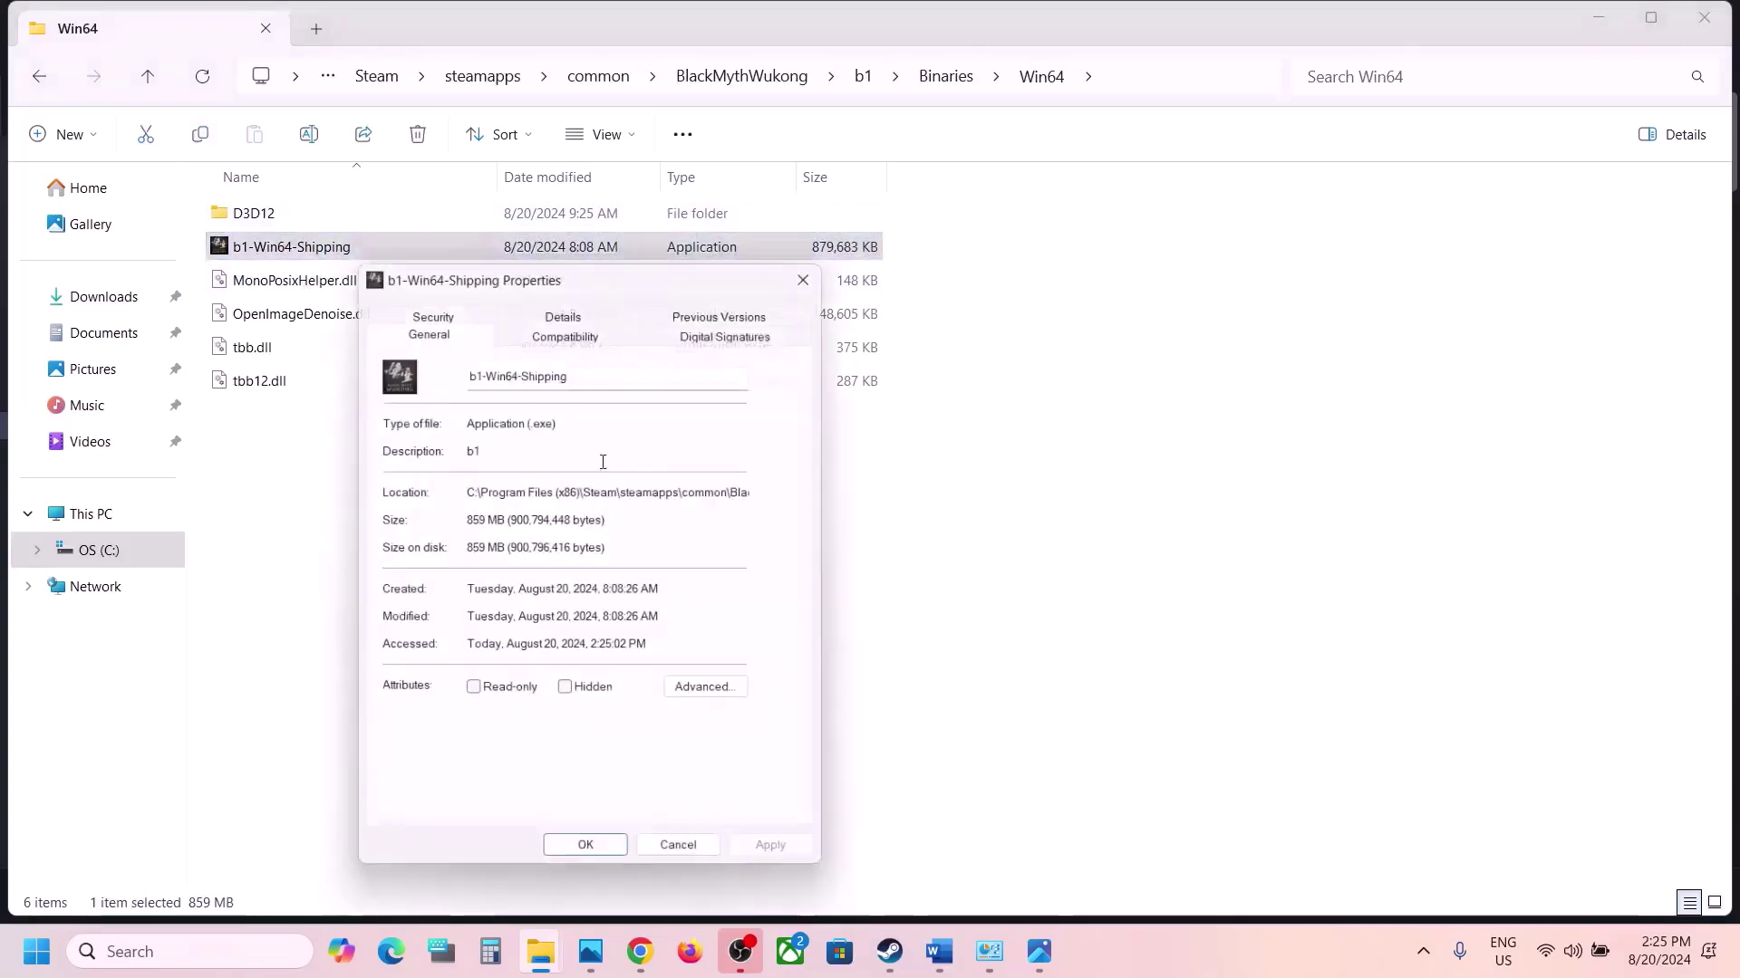
click(562, 328)
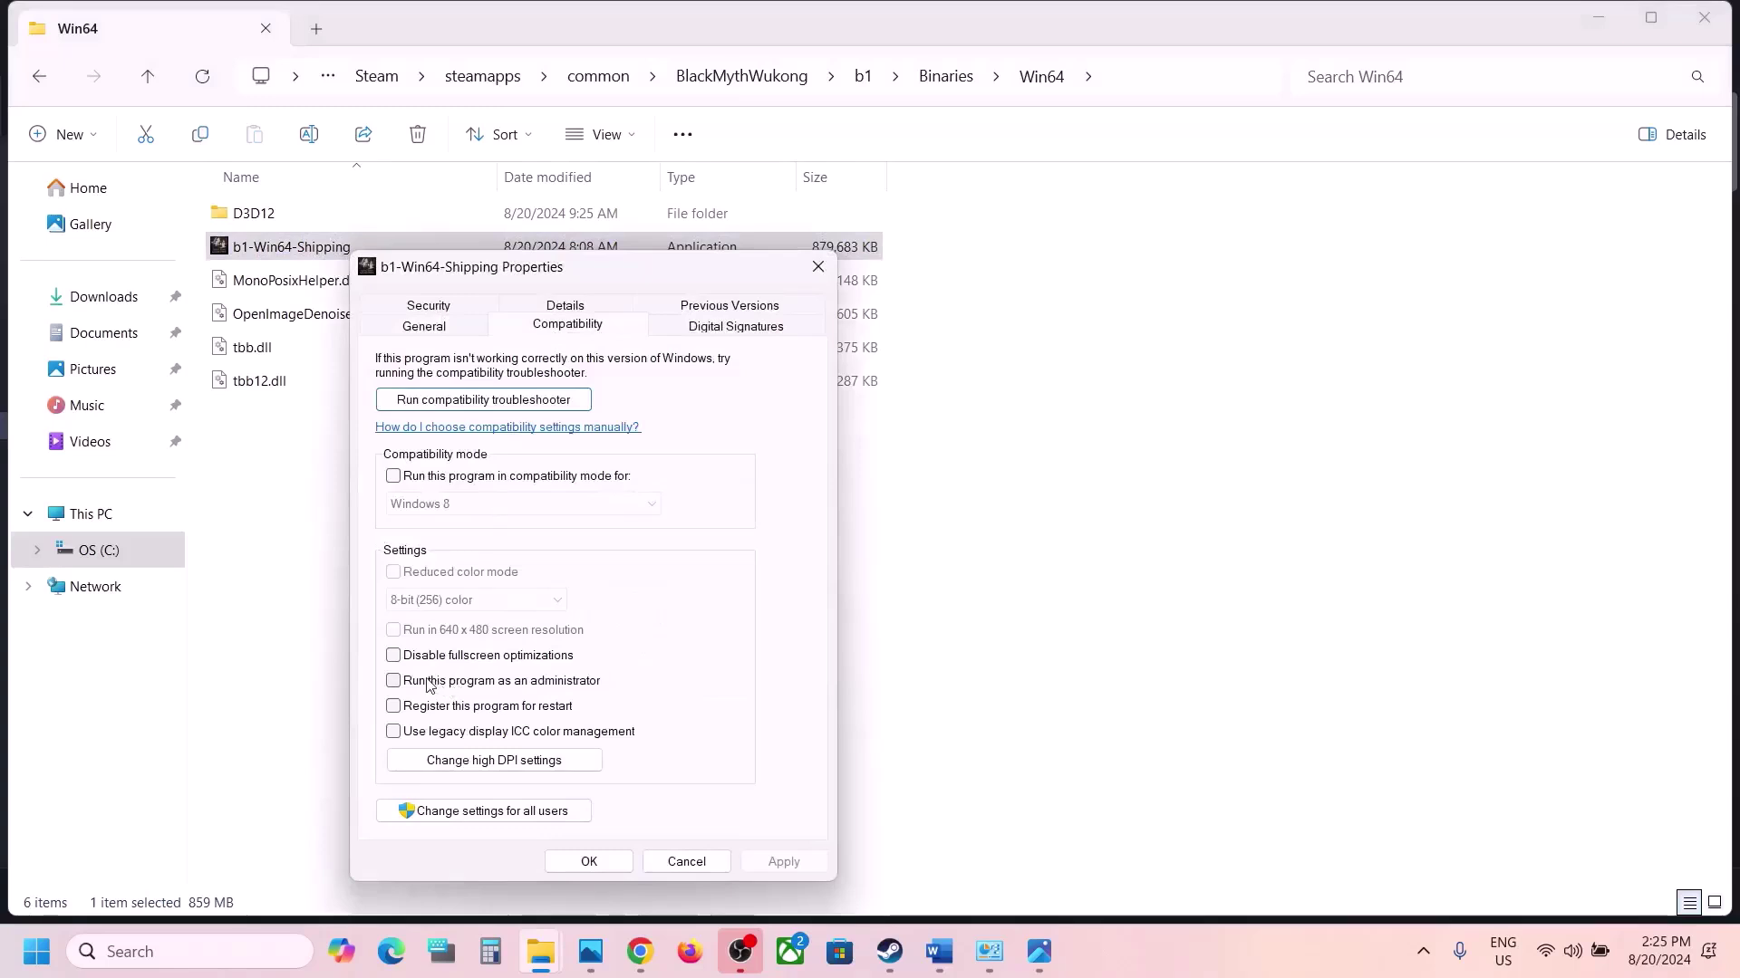
click(395, 685)
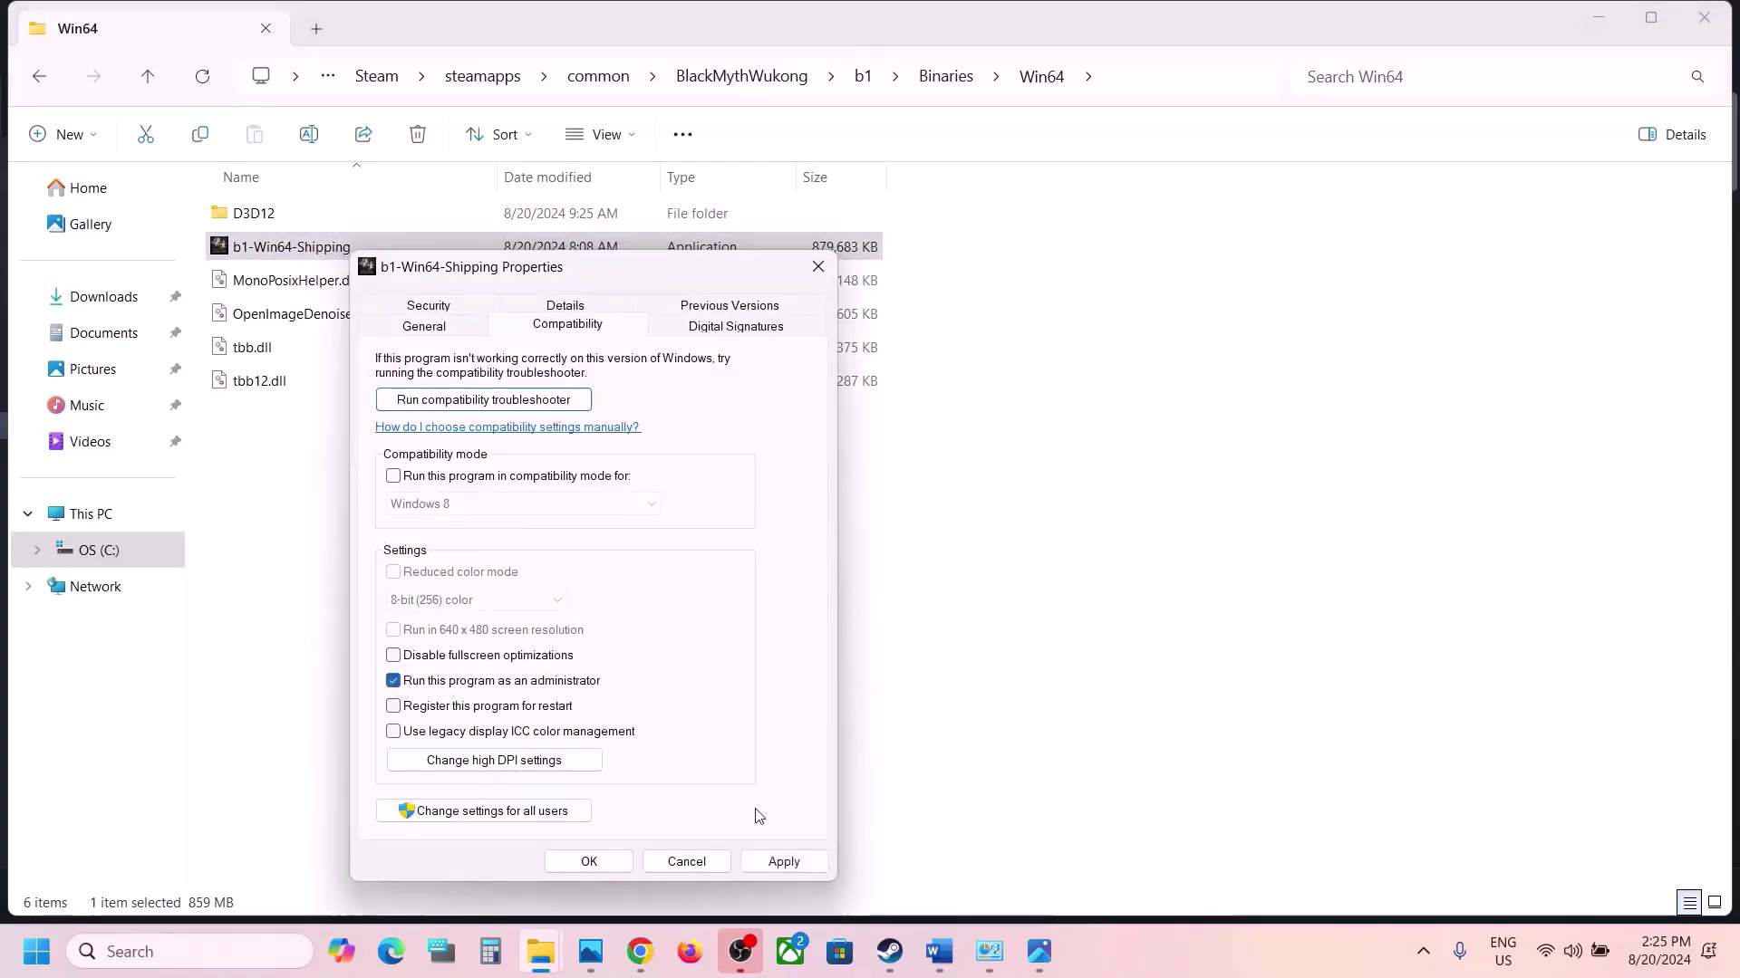
click(781, 861)
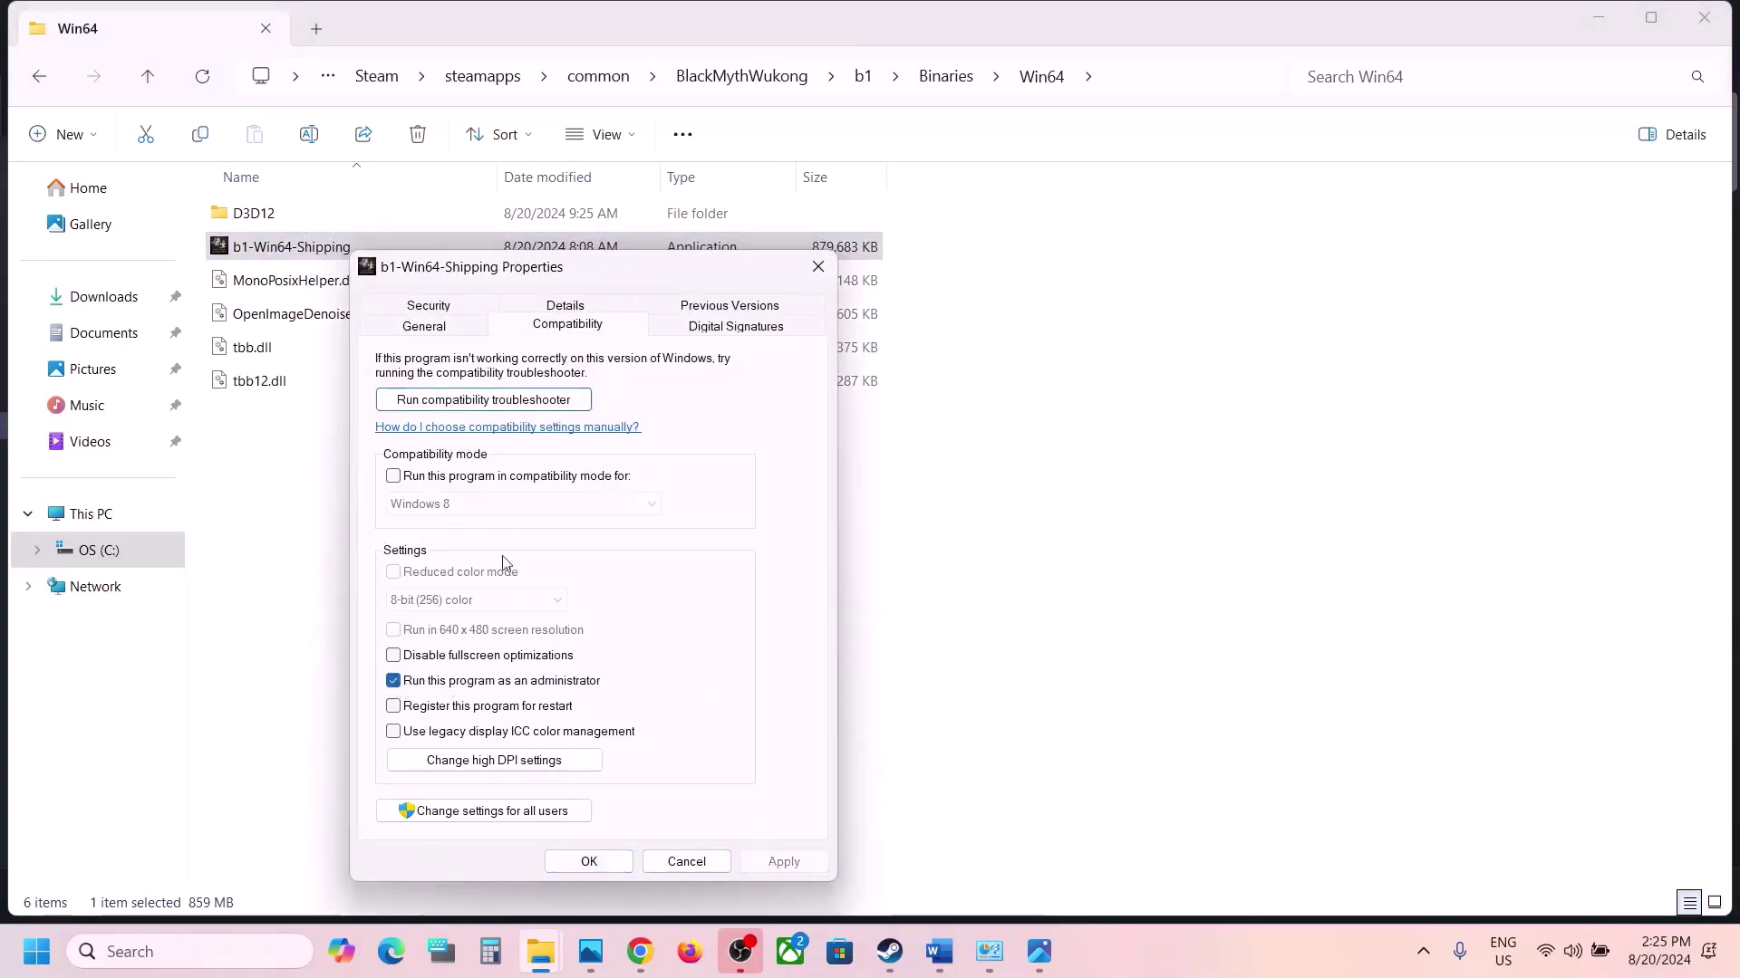
- Give b1-Win64-Shipping Windows 7 compatibility mode and disable fullscreen optimizations
click(392, 477)
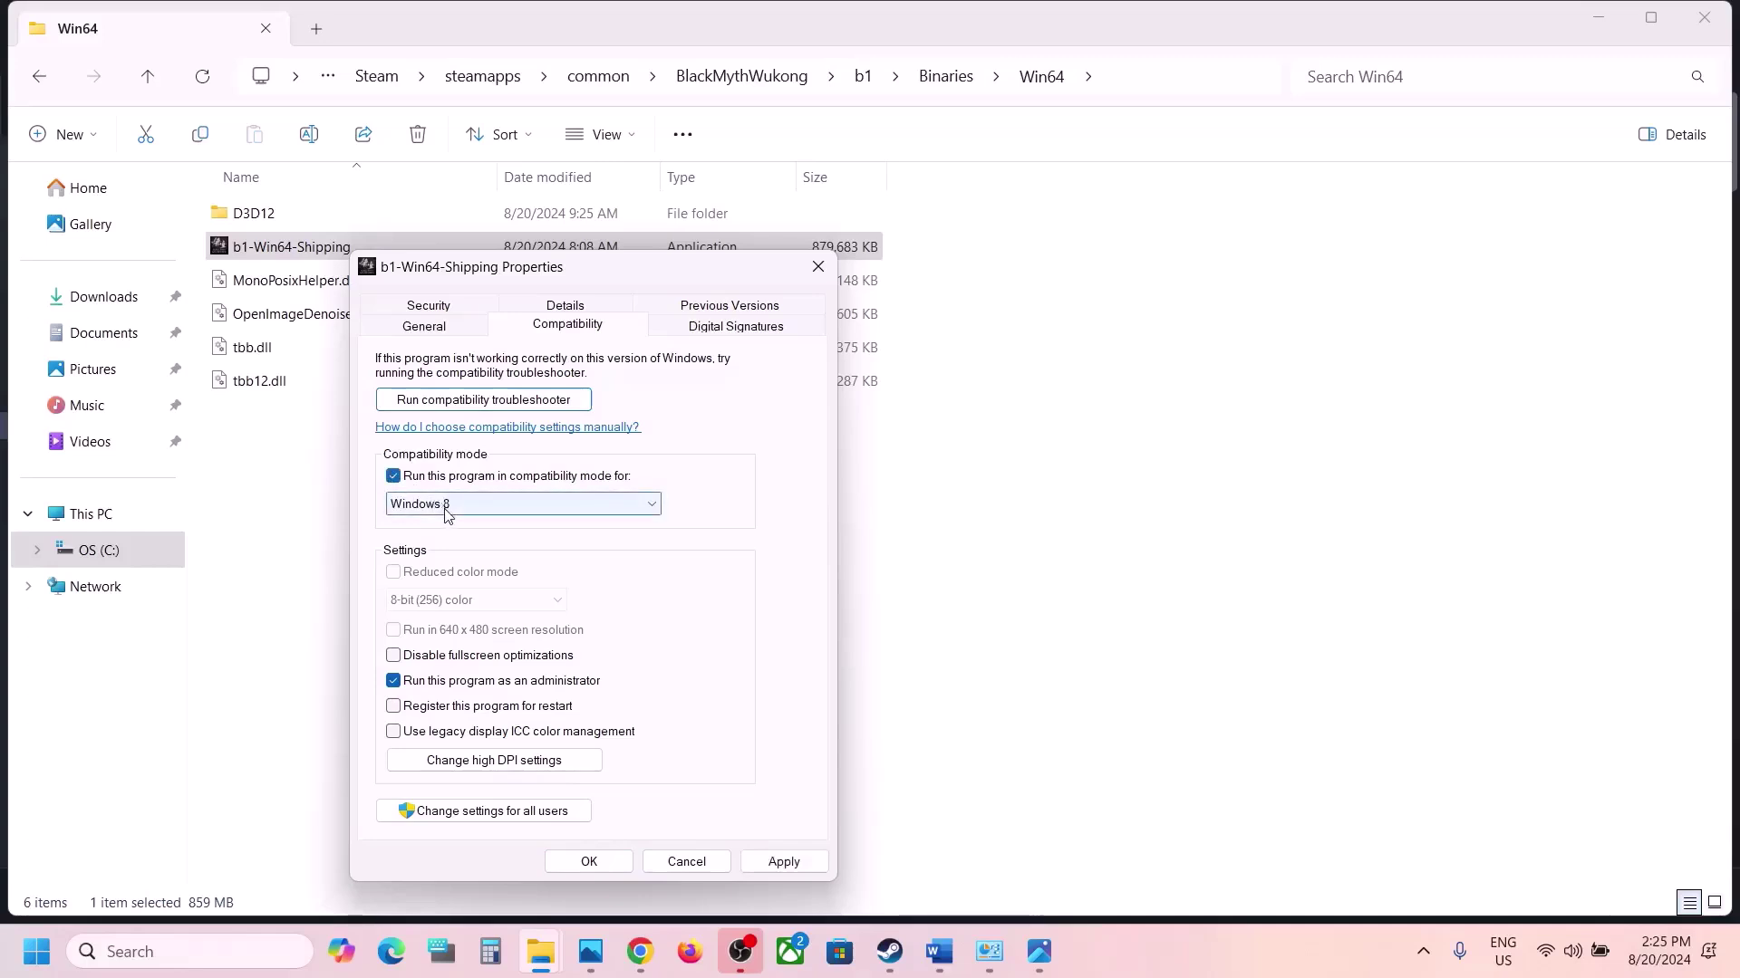
click(784, 863)
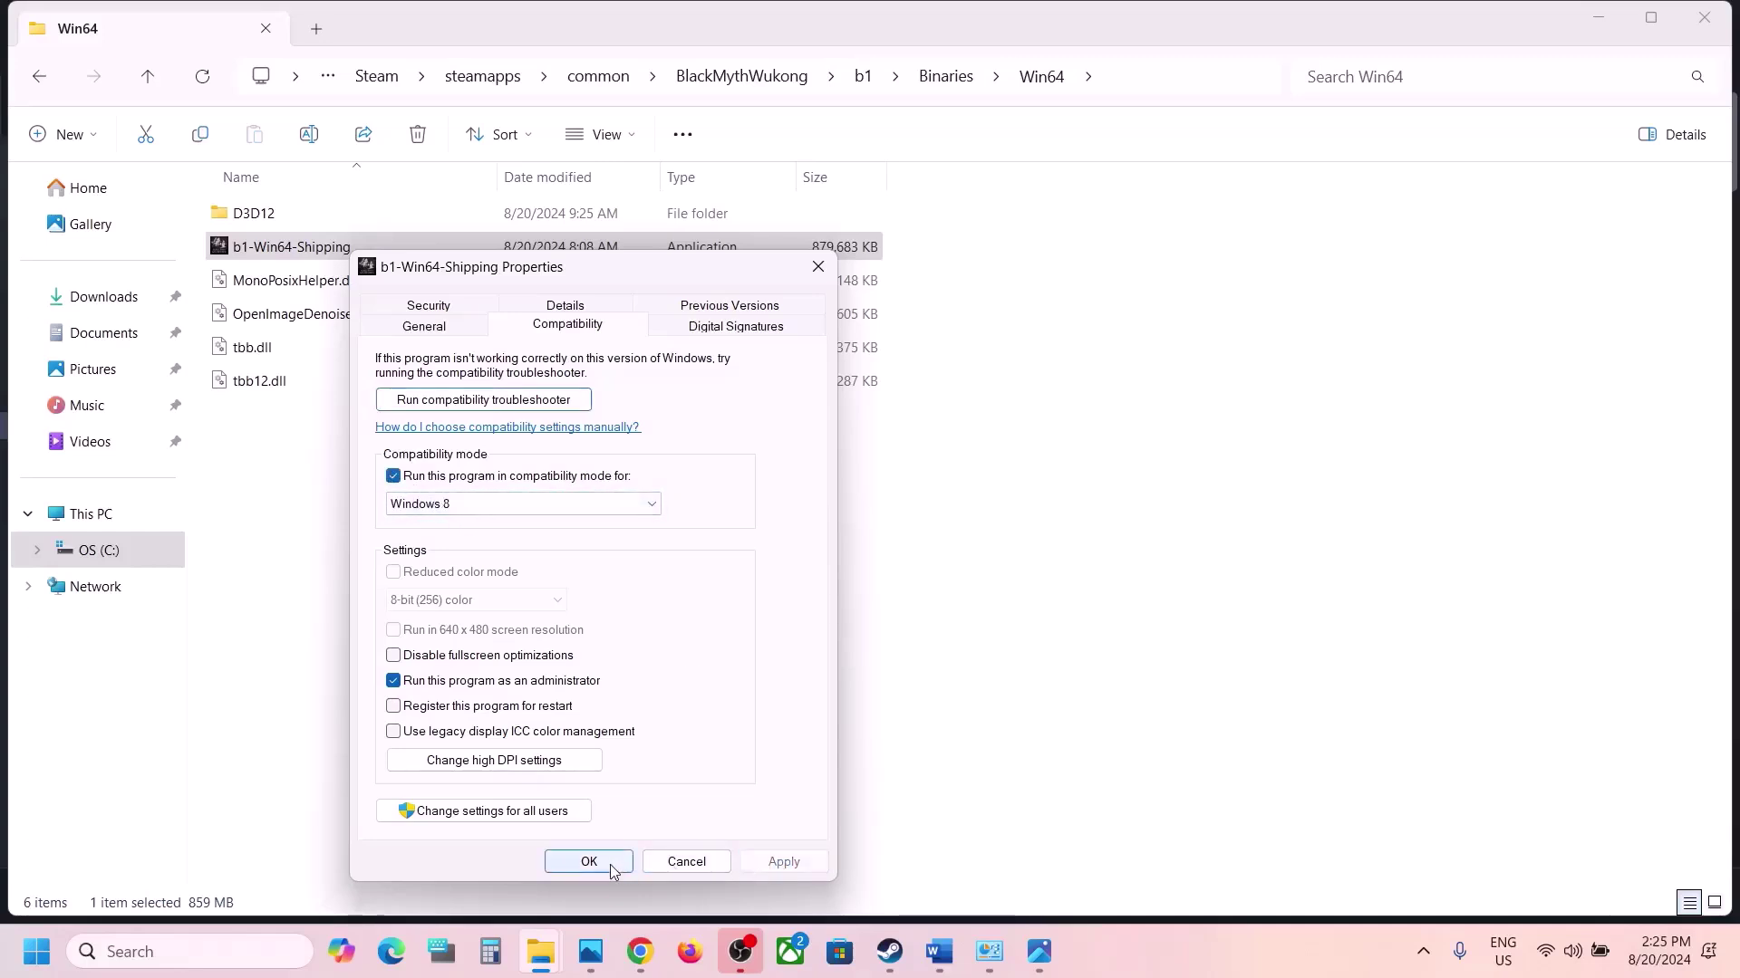
click(493, 505)
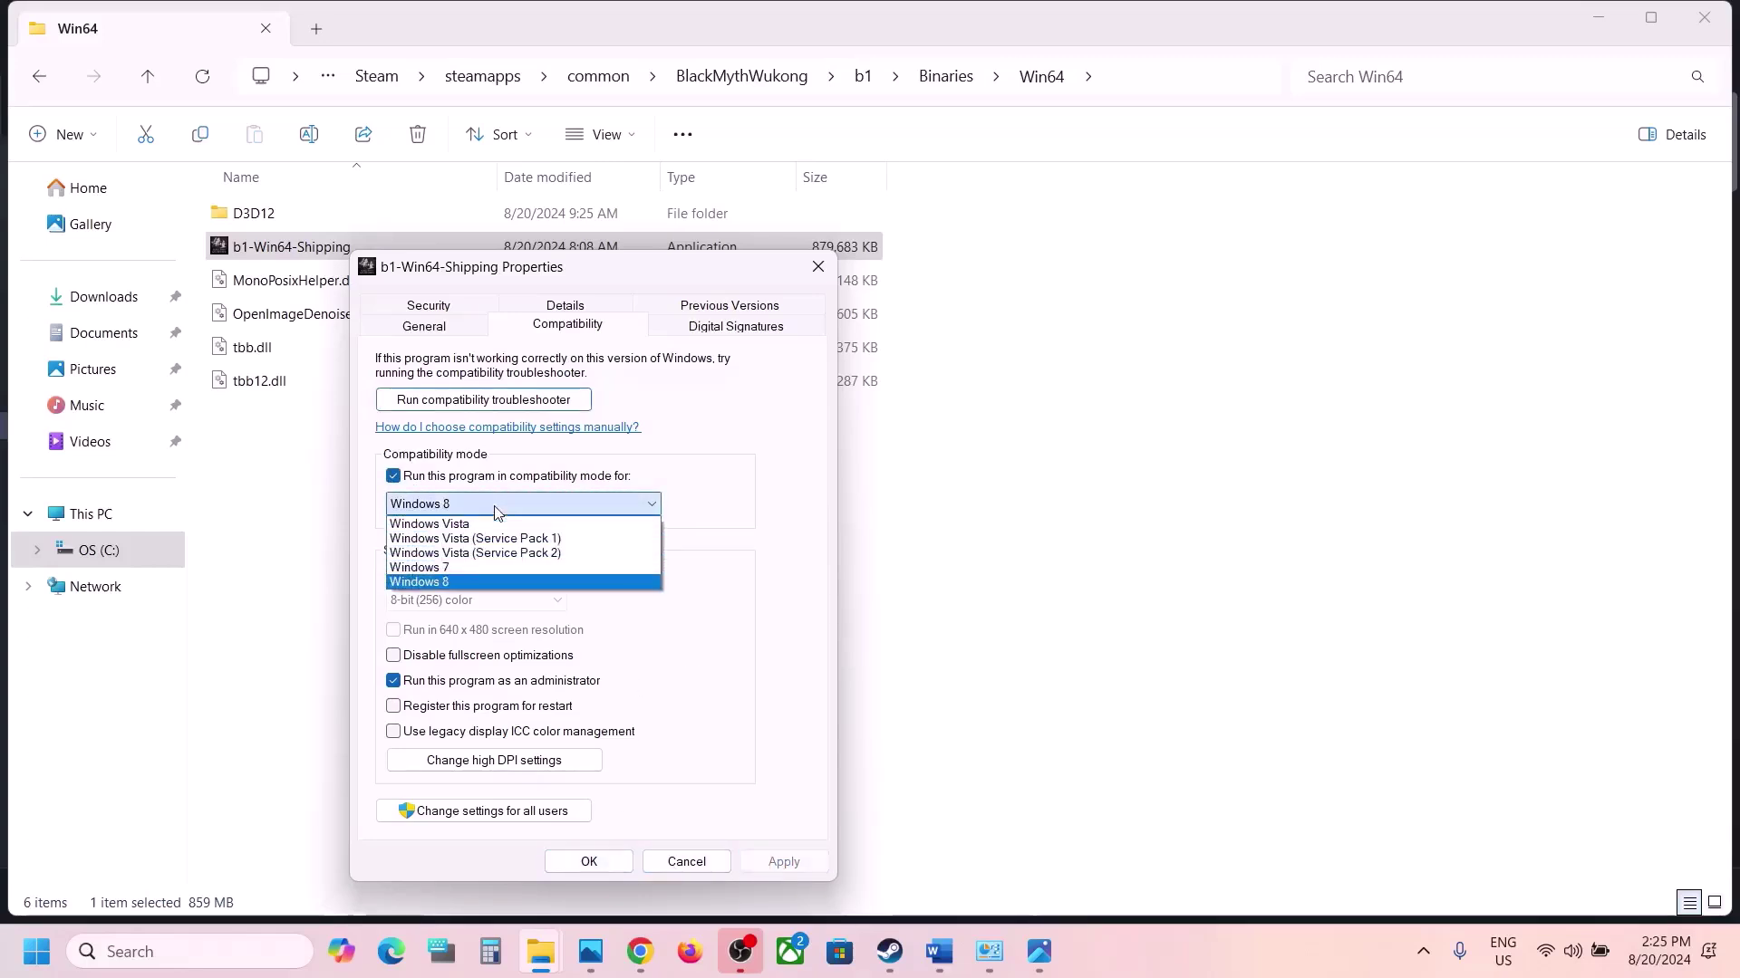
click(463, 569)
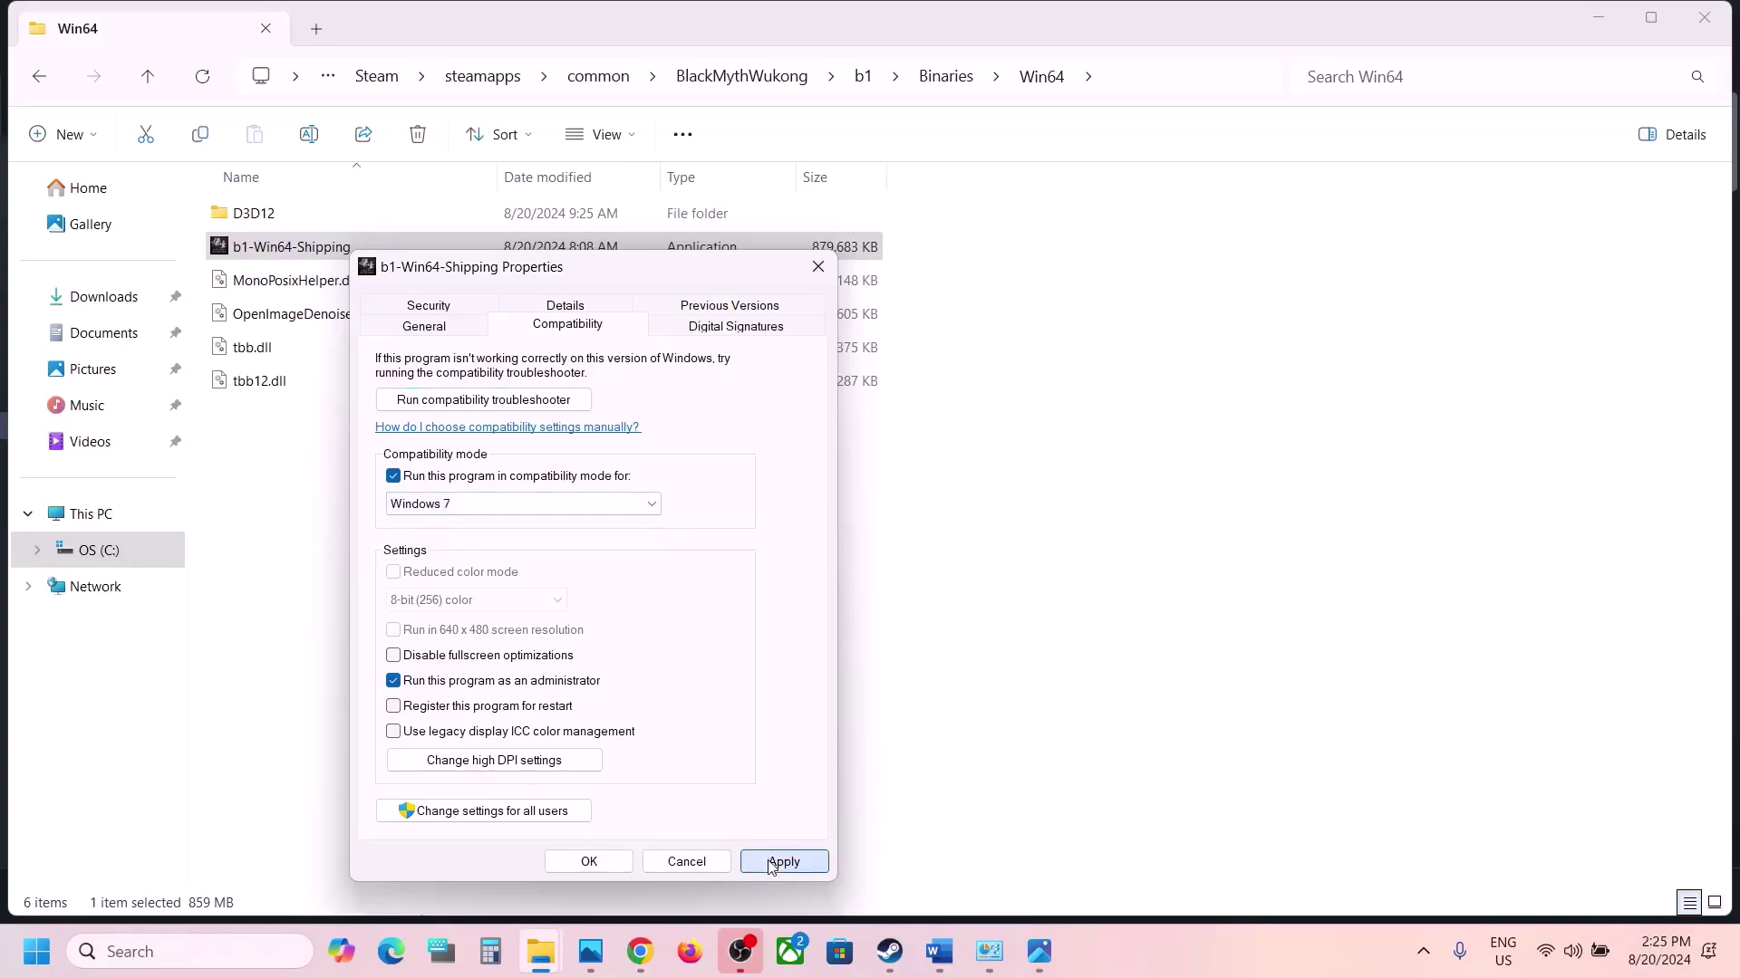
click(752, 865)
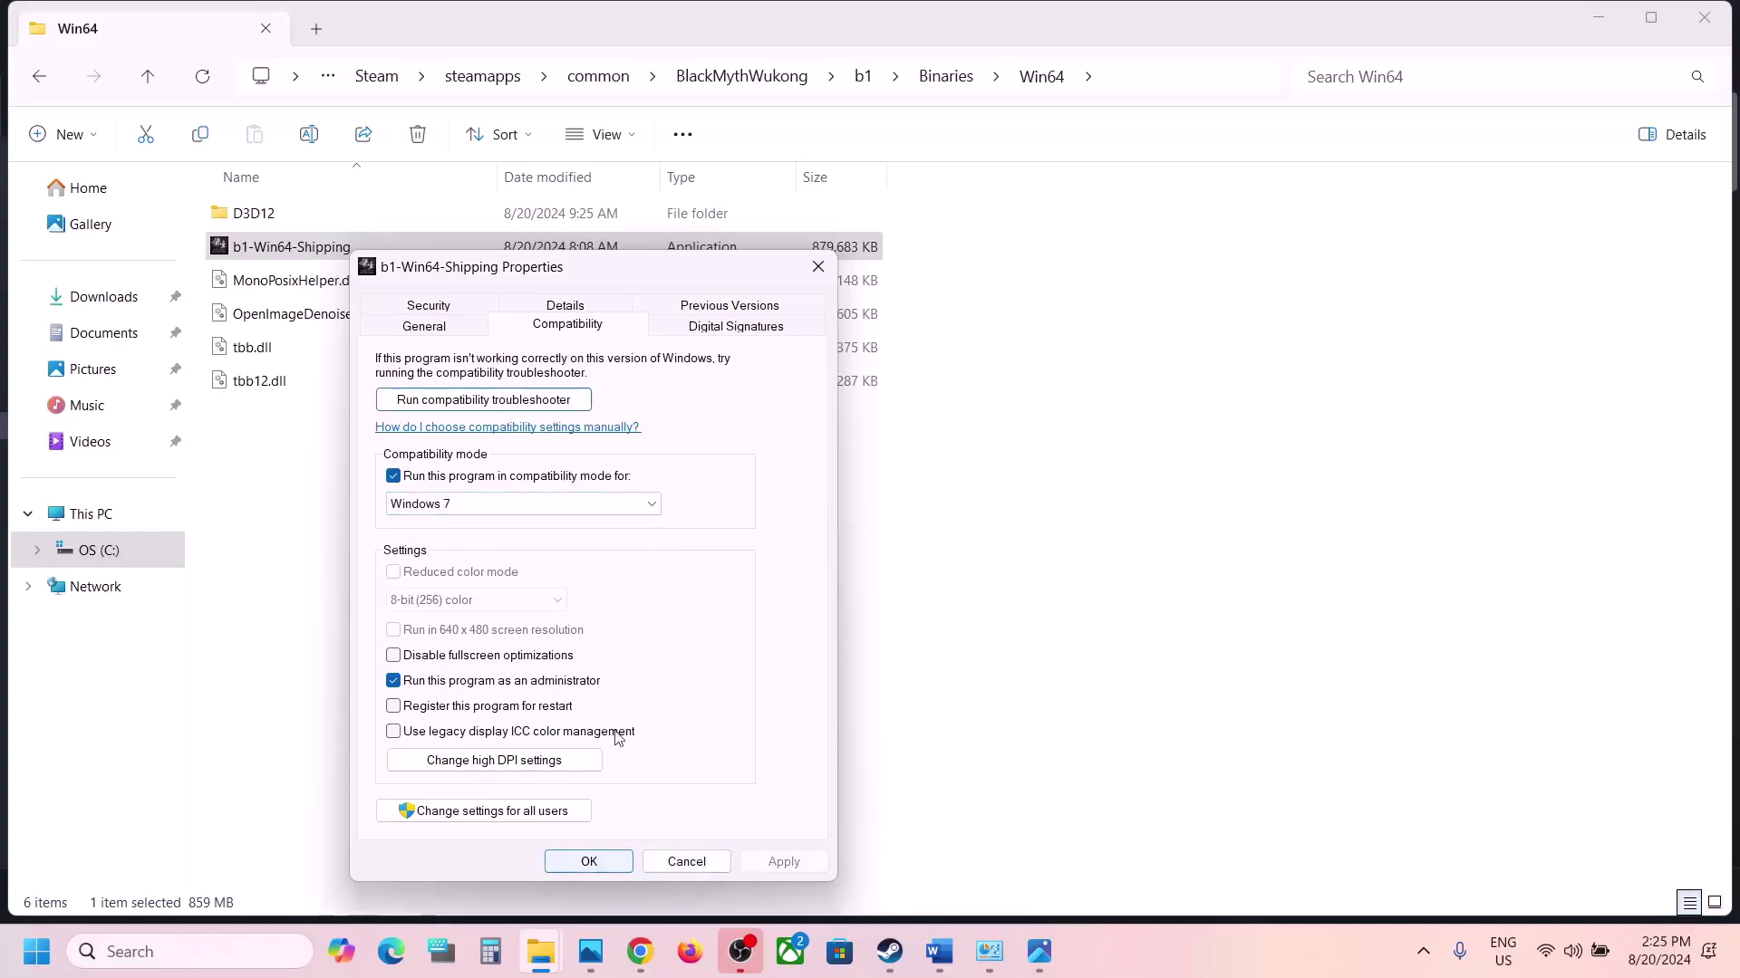
click(394, 658)
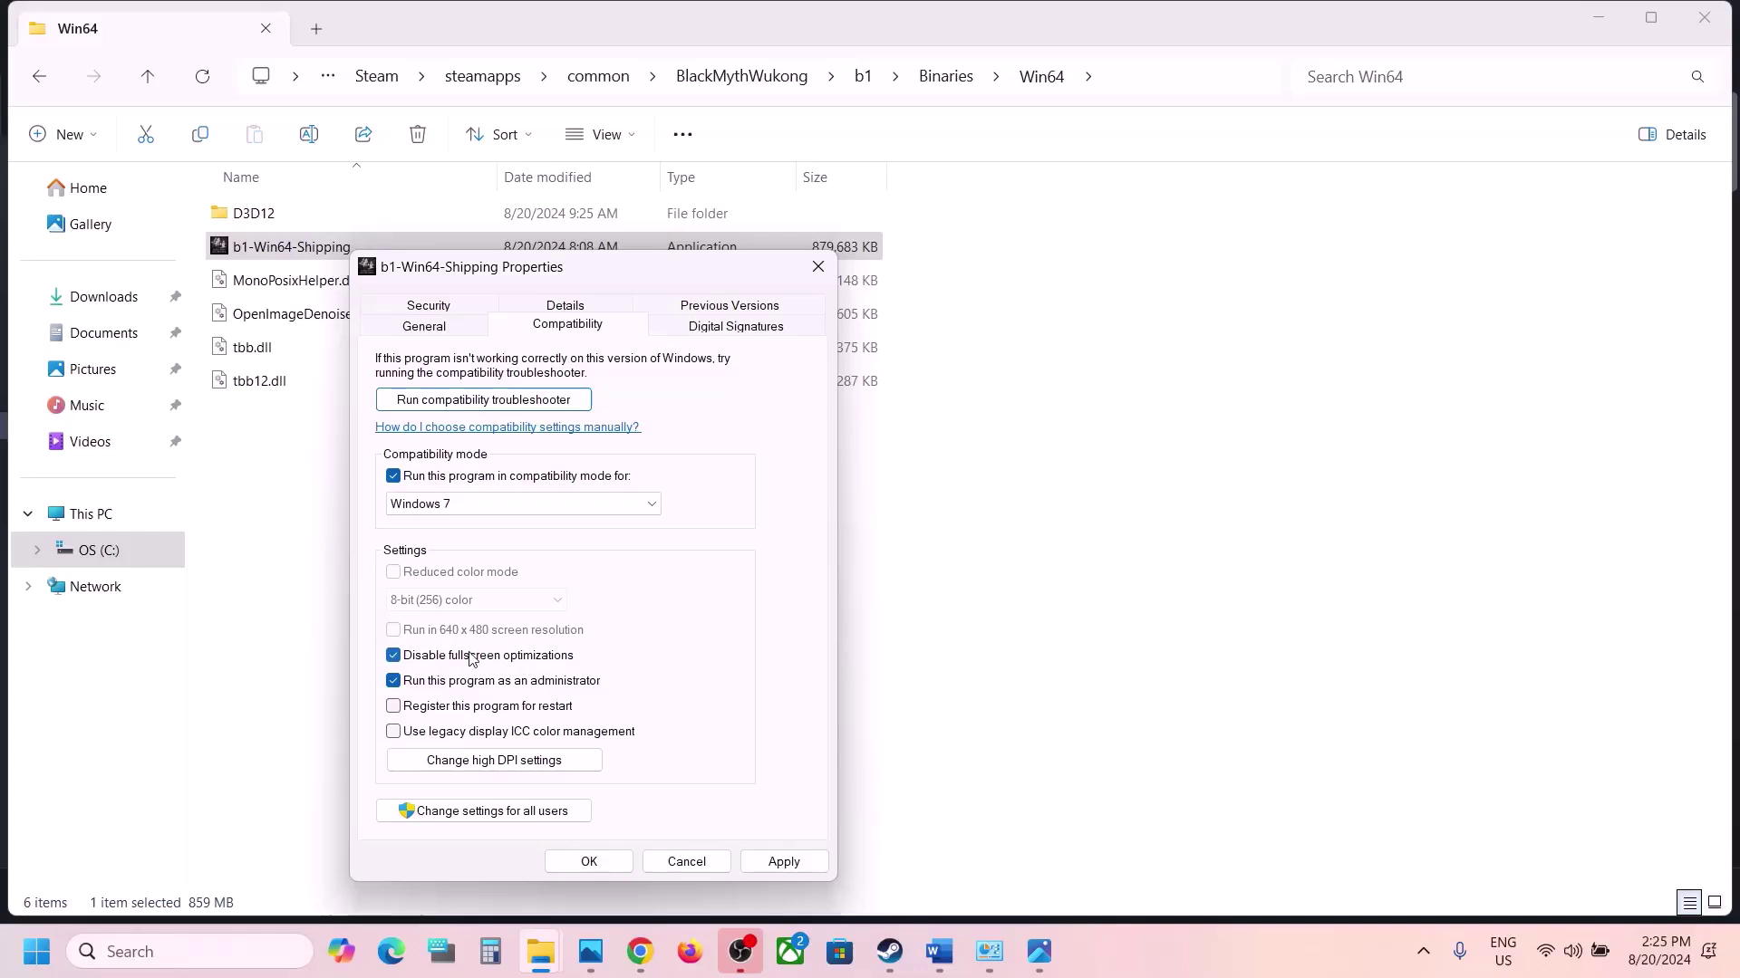
click(775, 862)
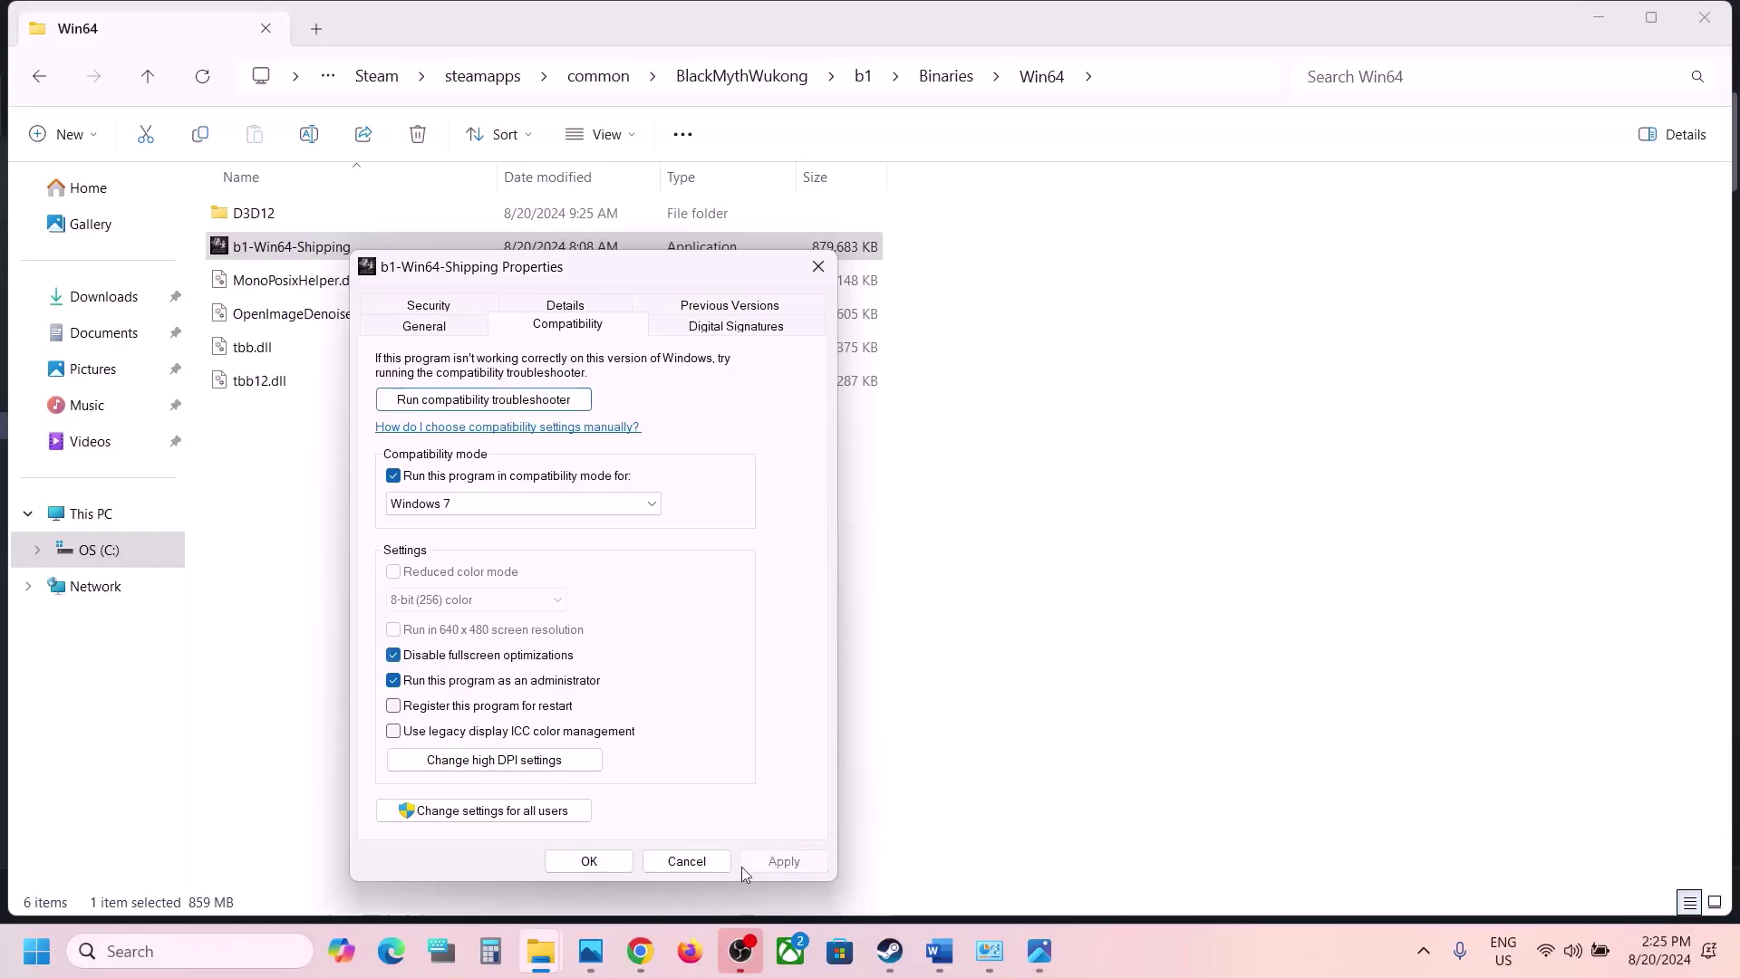
click(589, 861)
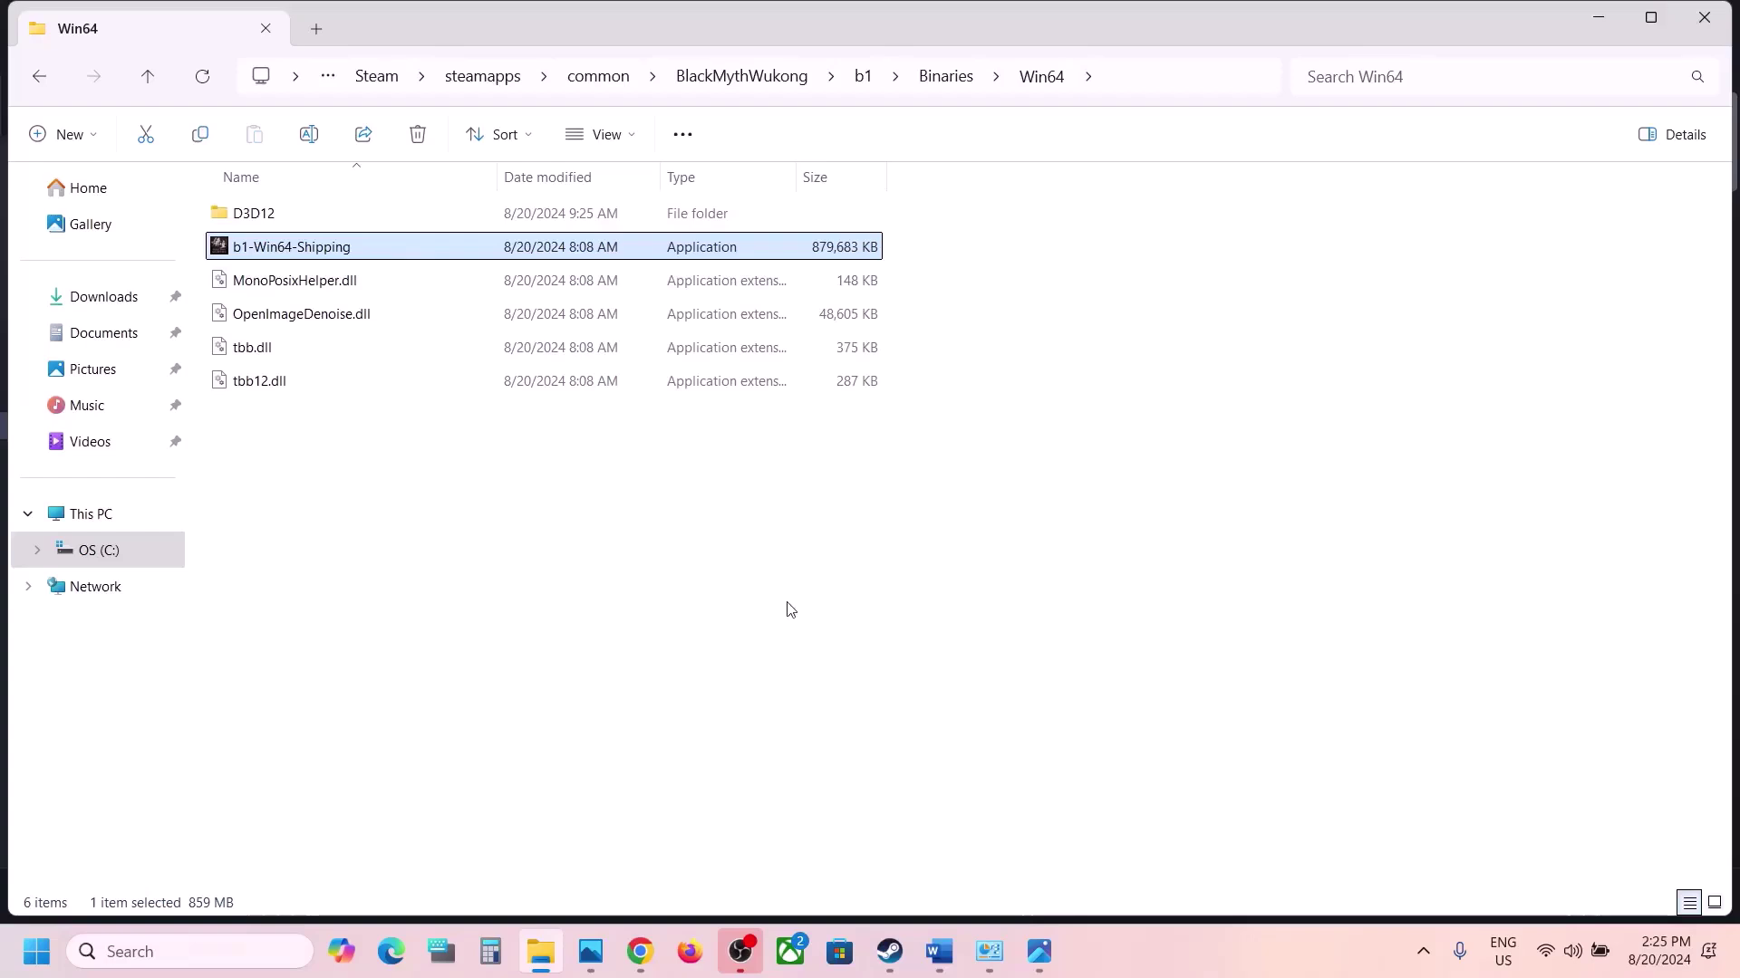
- Turn off b1-Win64-Shipping's compatibility mode, administrator and fullscreen-optimization settings, then go up to BlackMythWukong
right_click(319, 250)
click(420, 577)
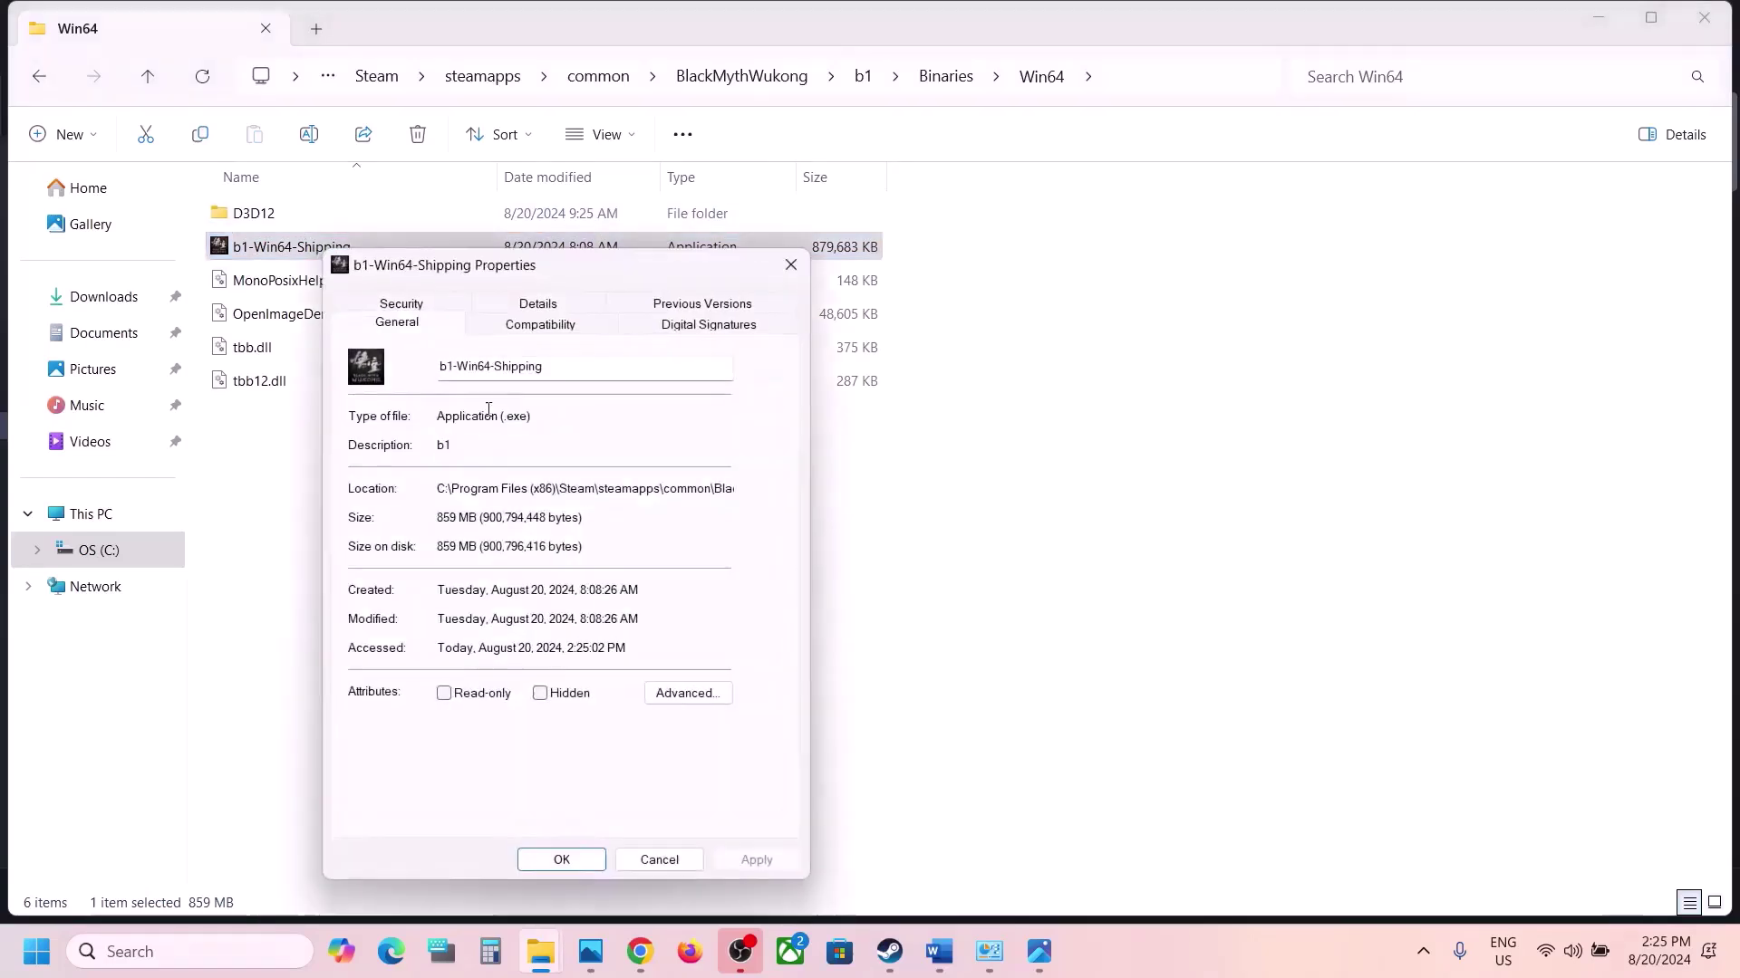
click(489, 331)
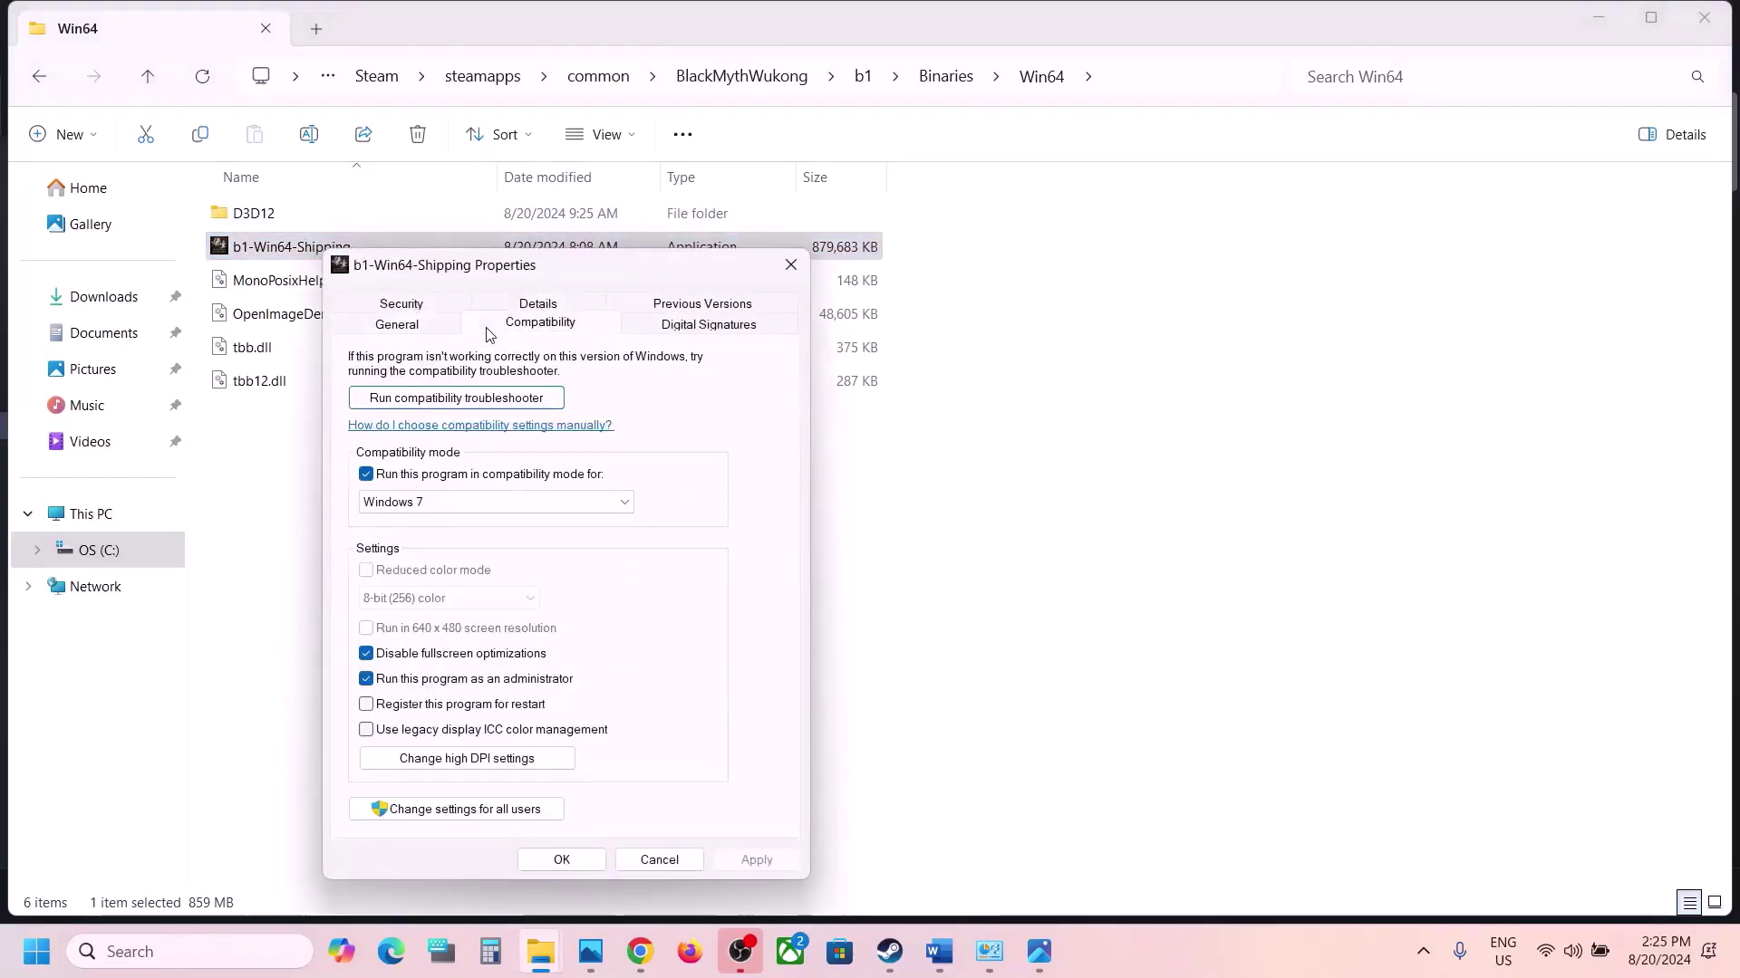
click(366, 474)
click(366, 653)
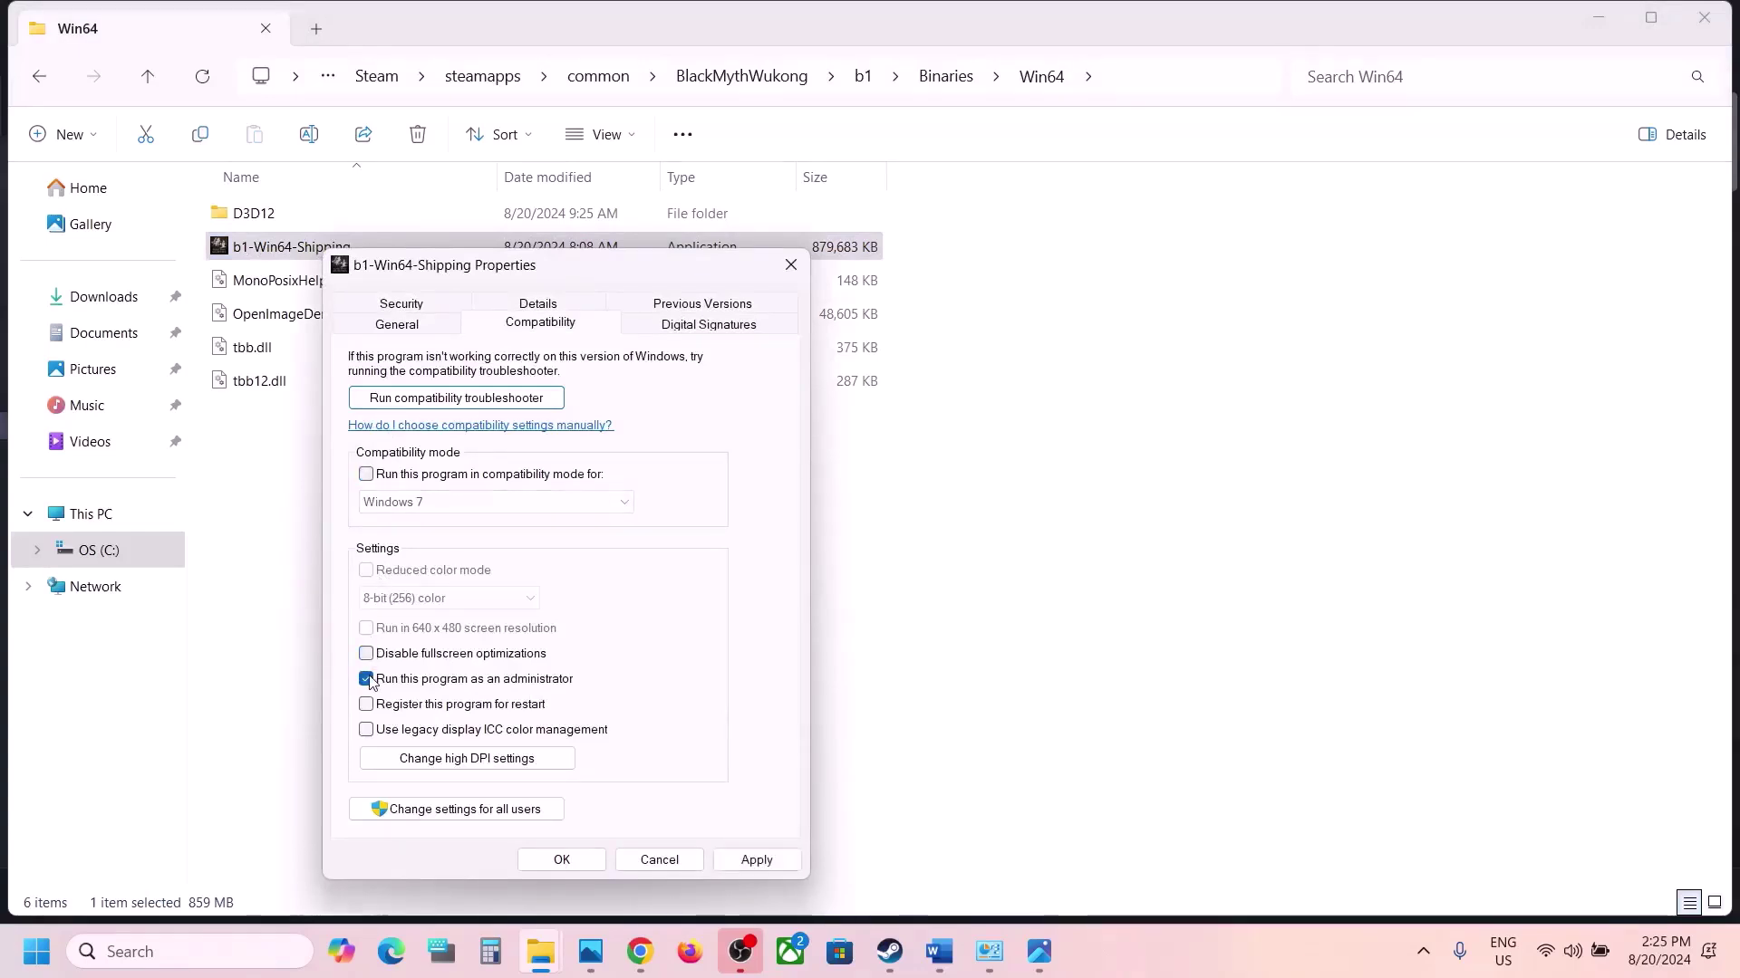
click(366, 678)
click(756, 860)
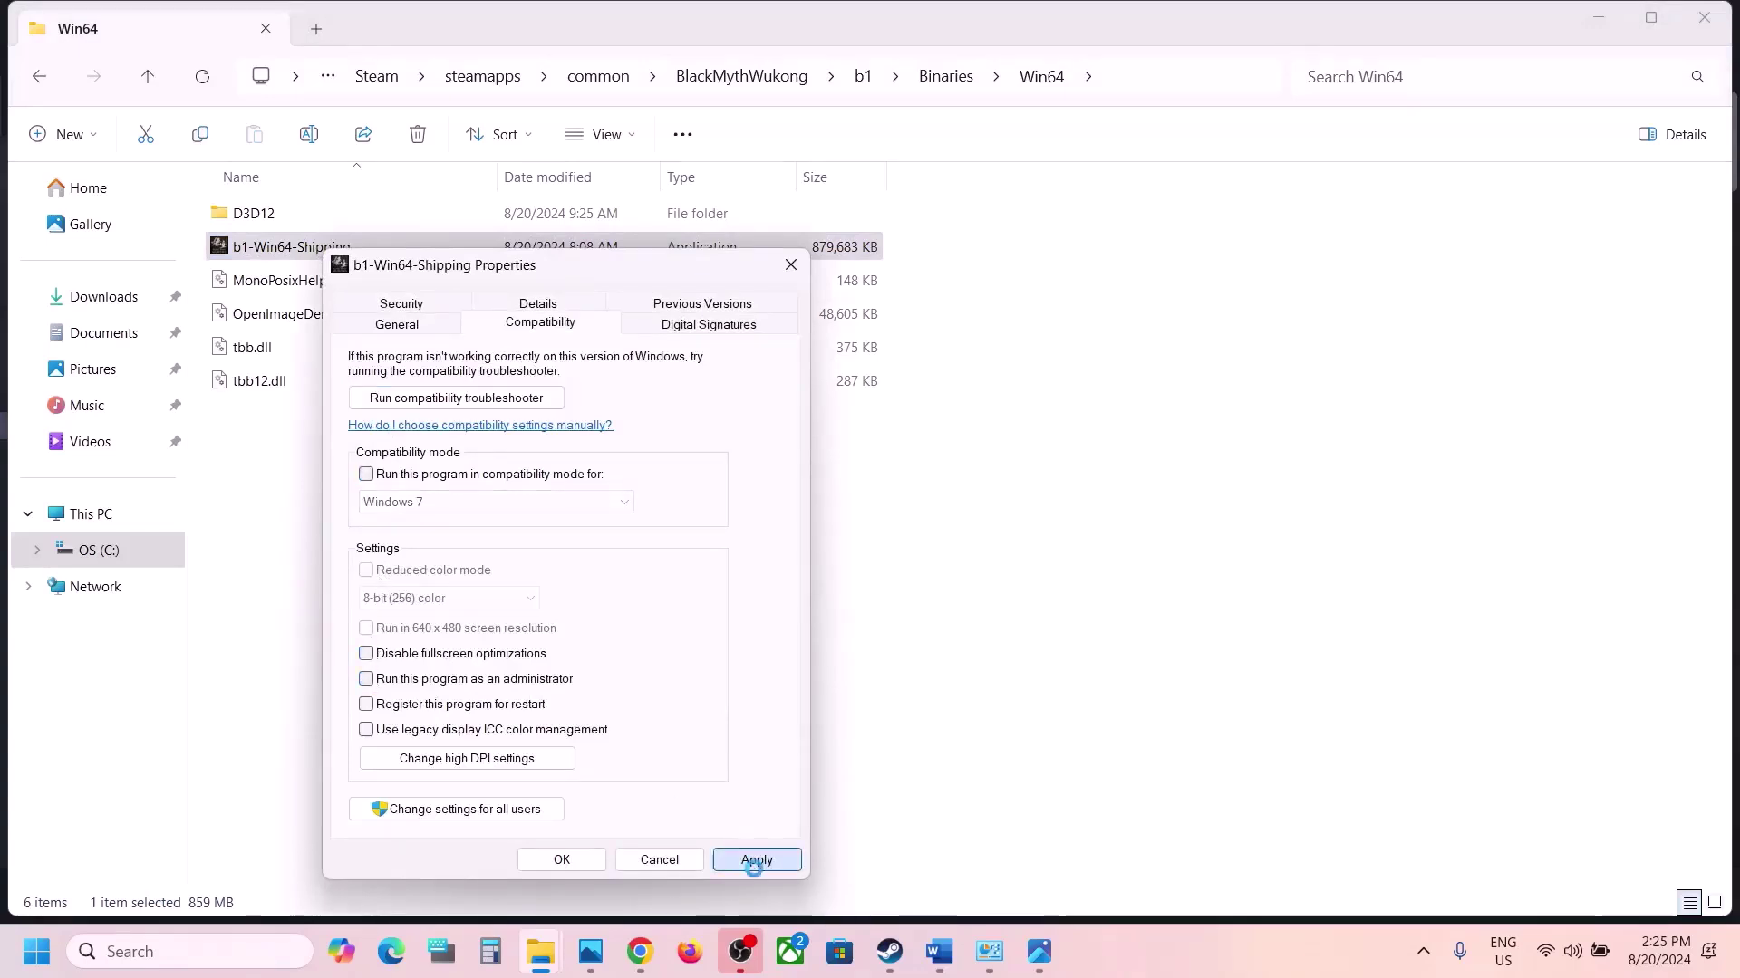
click(576, 860)
click(149, 78)
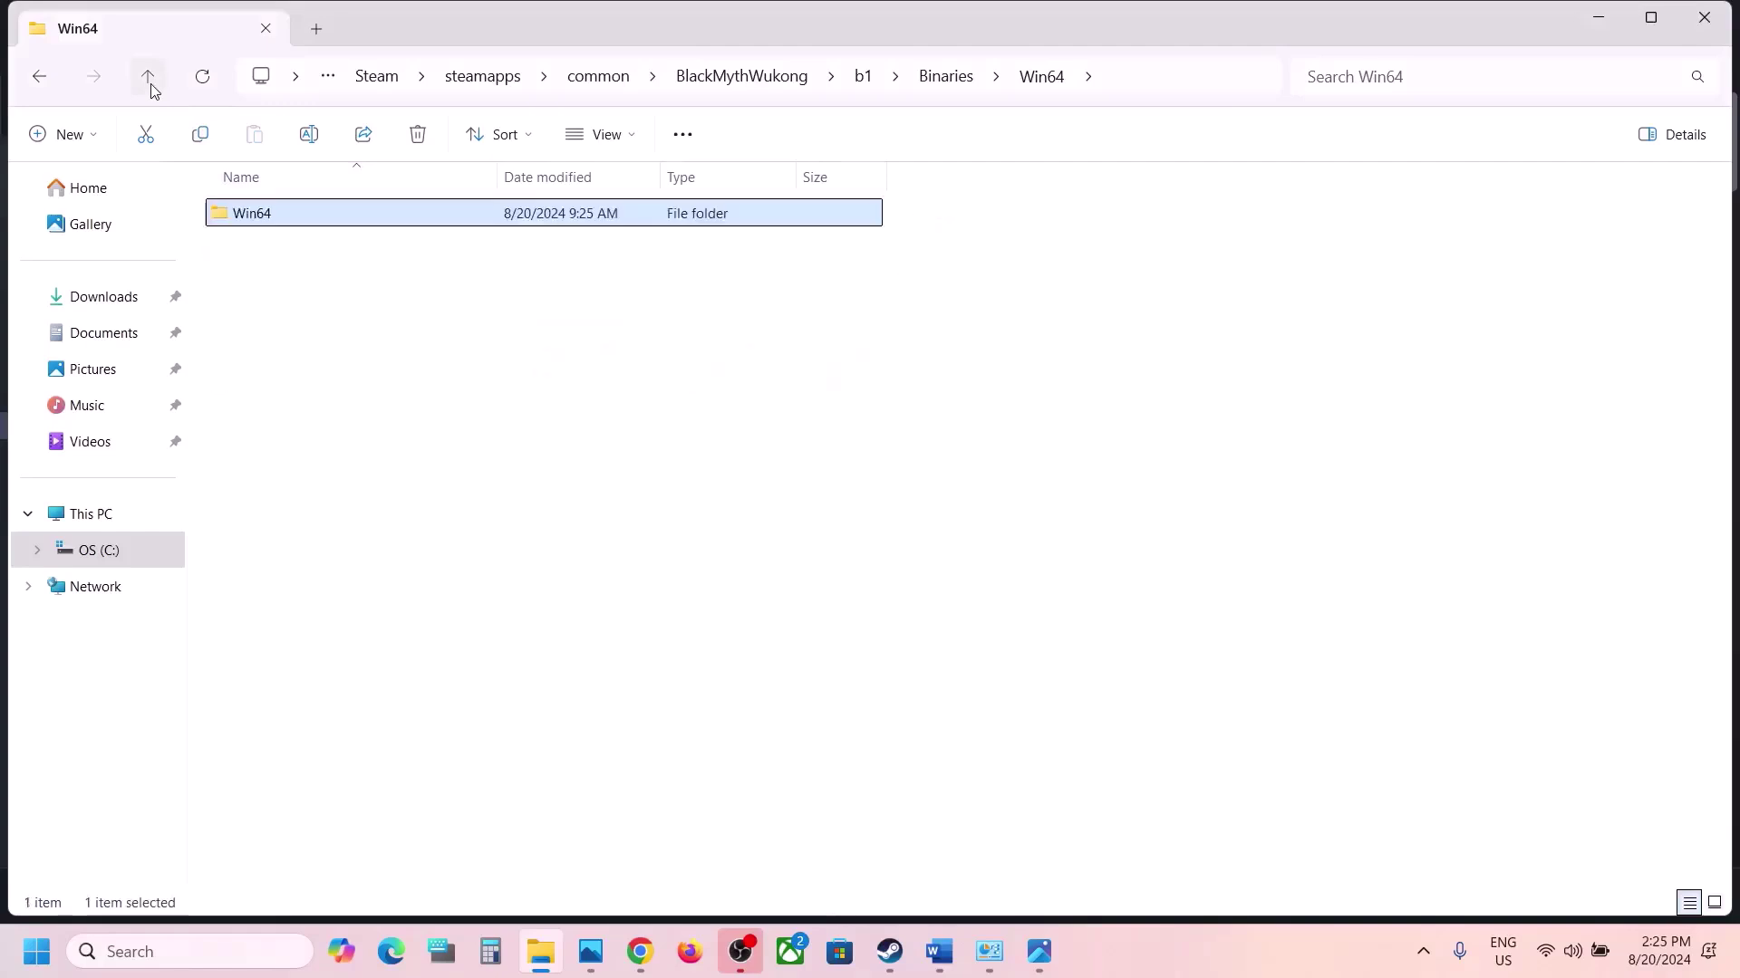
click(149, 78)
click(150, 78)
- Clear Windows 7 compatibility mode and Run as administrator for b1.exe, then apply the change
click(259, 274)
right_click(259, 273)
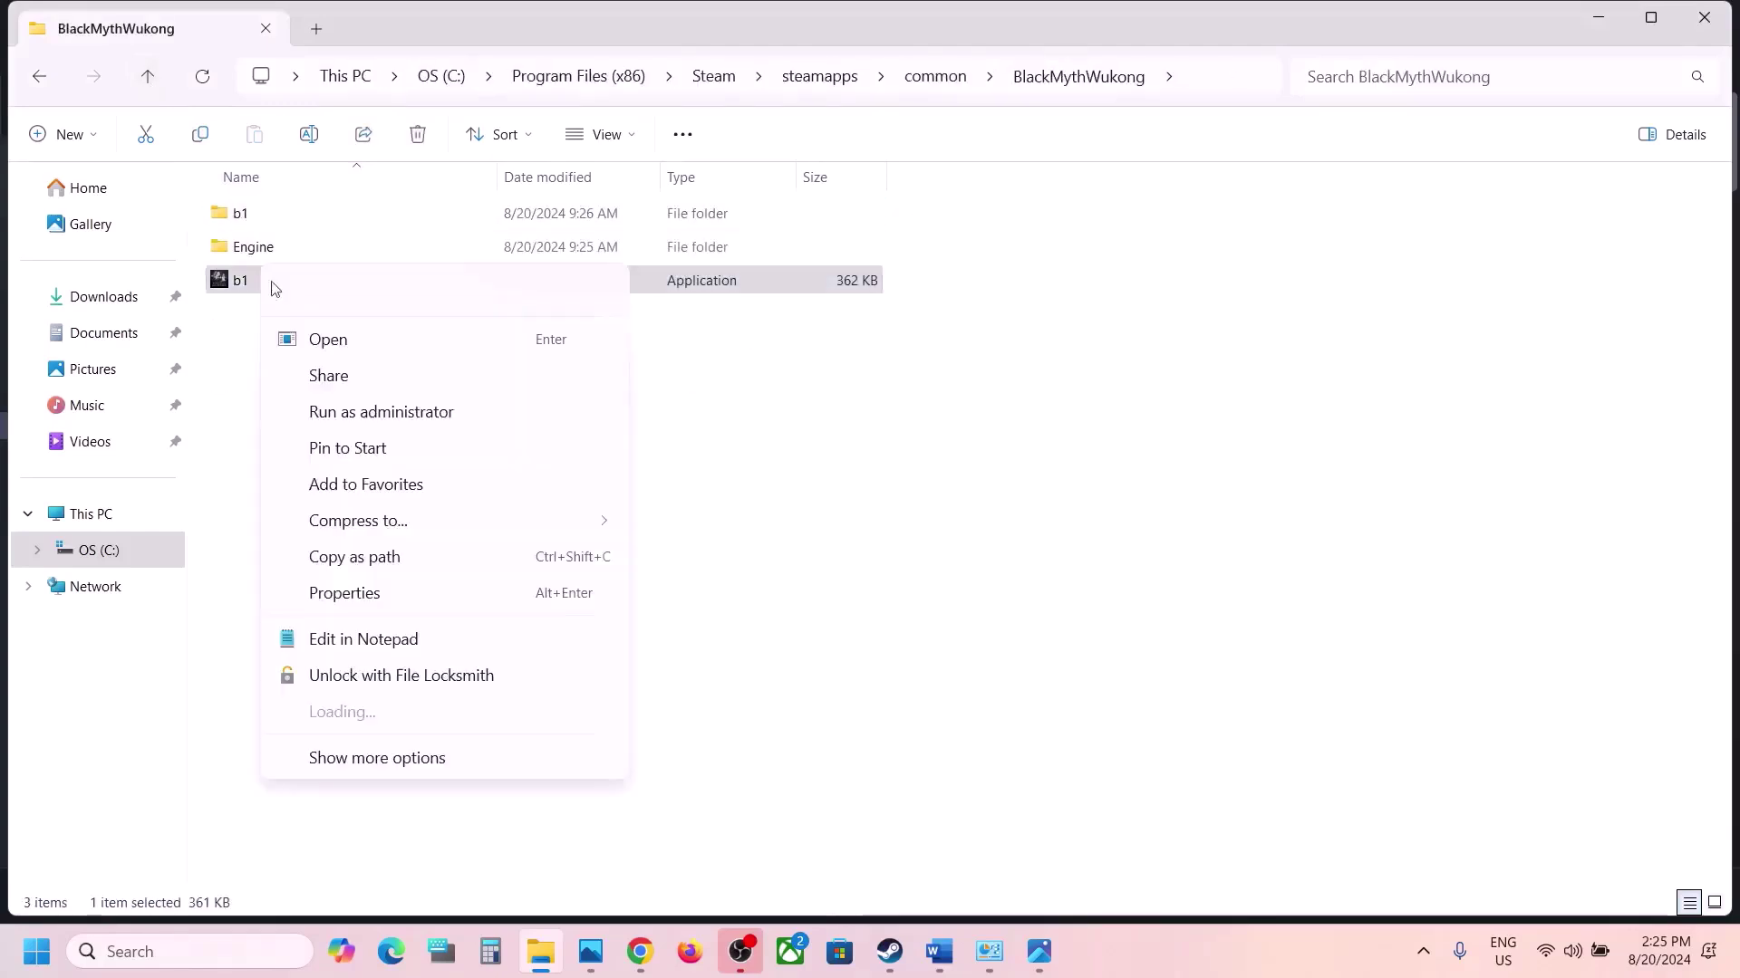
click(377, 595)
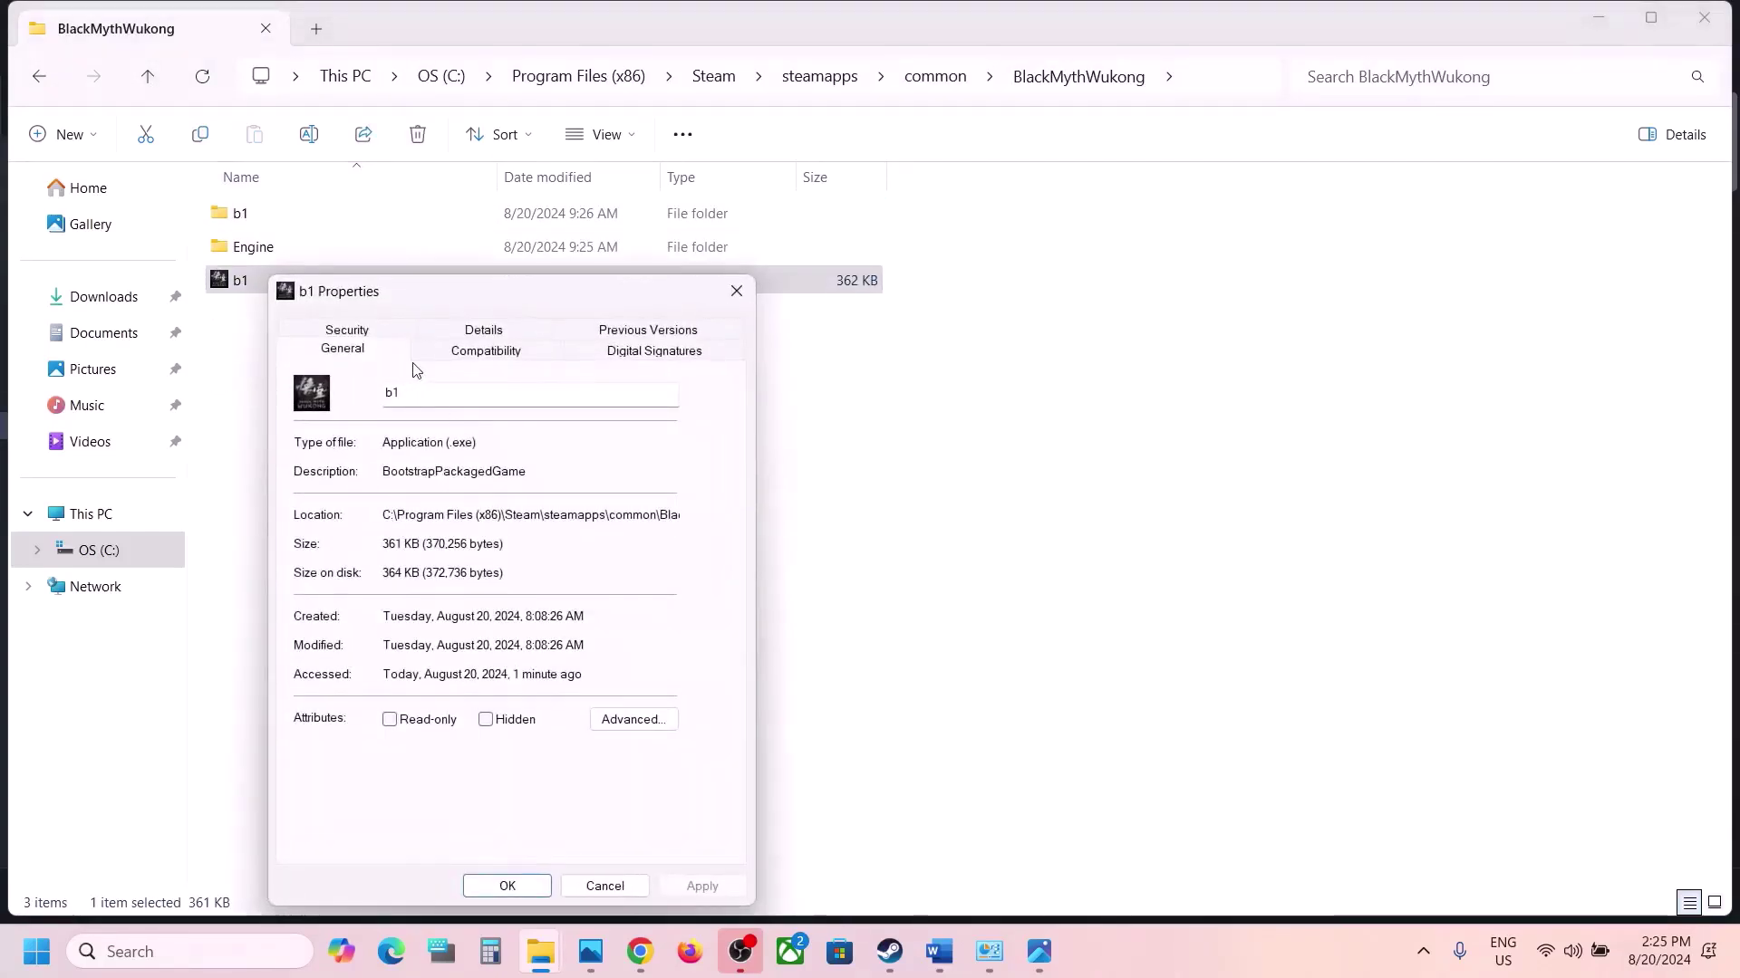
click(432, 353)
click(312, 500)
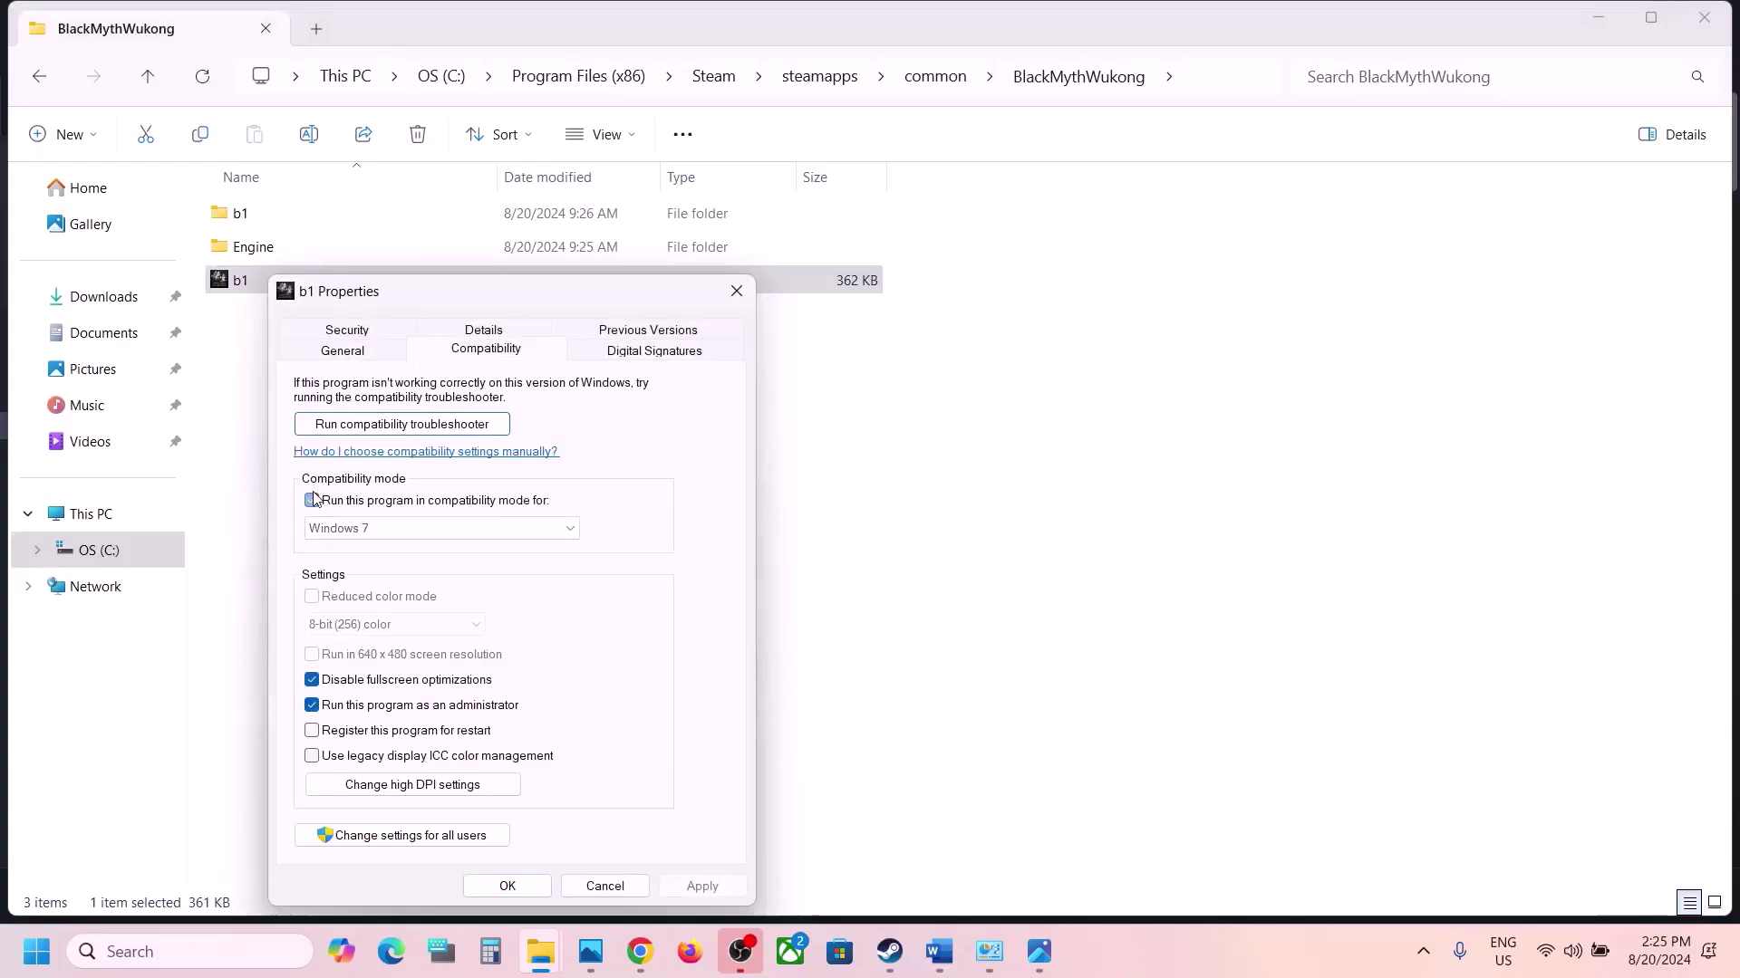
click(312, 705)
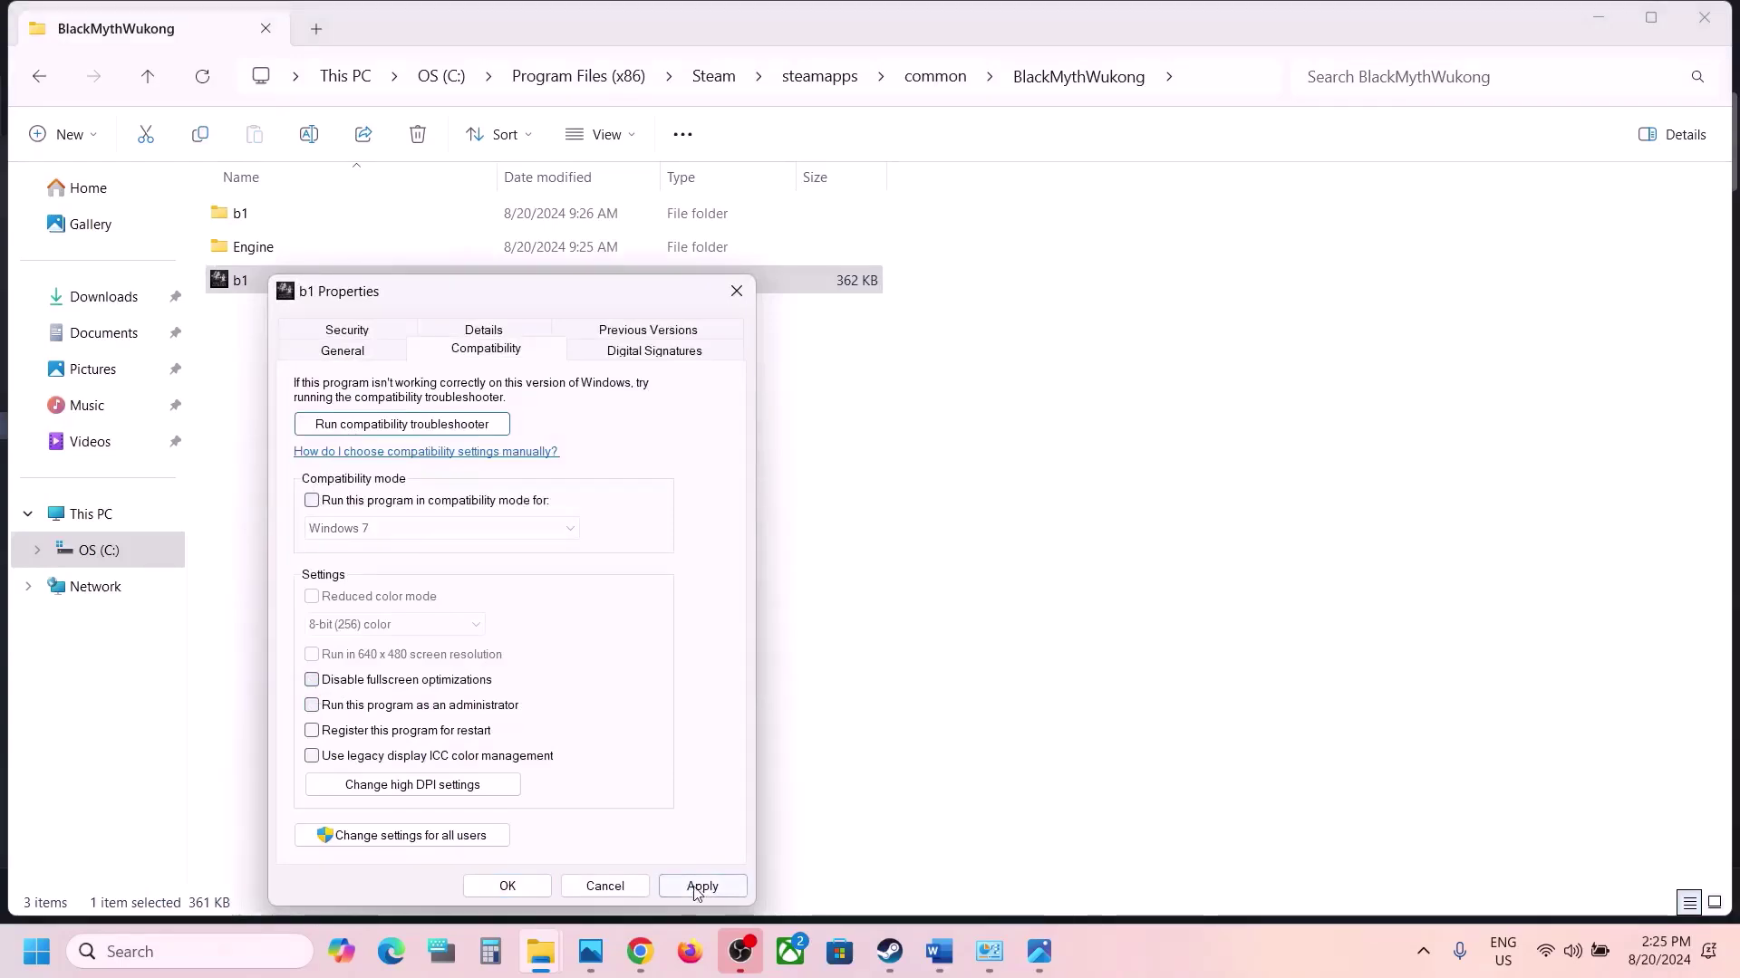
click(703, 886)
click(503, 893)
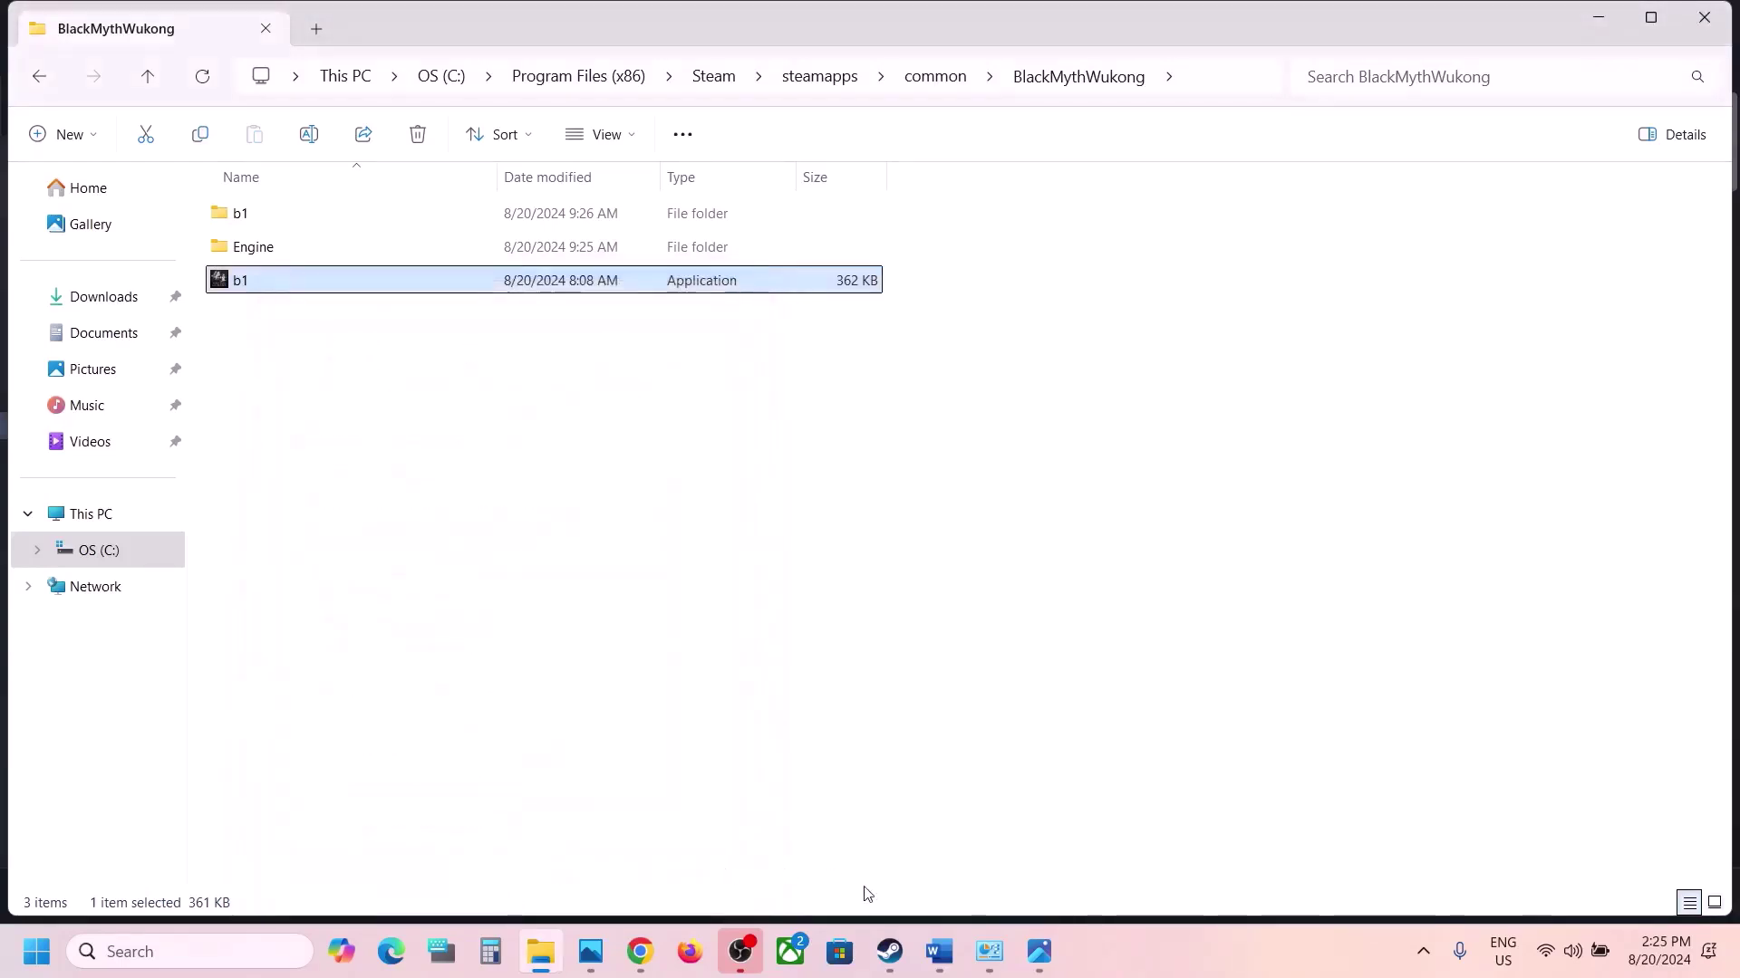
click(939, 951)
- Review Step 8 on disabling Frame Generation and lowering graphics, then switch to the Steam library
scroll(670, 620, down, 5)
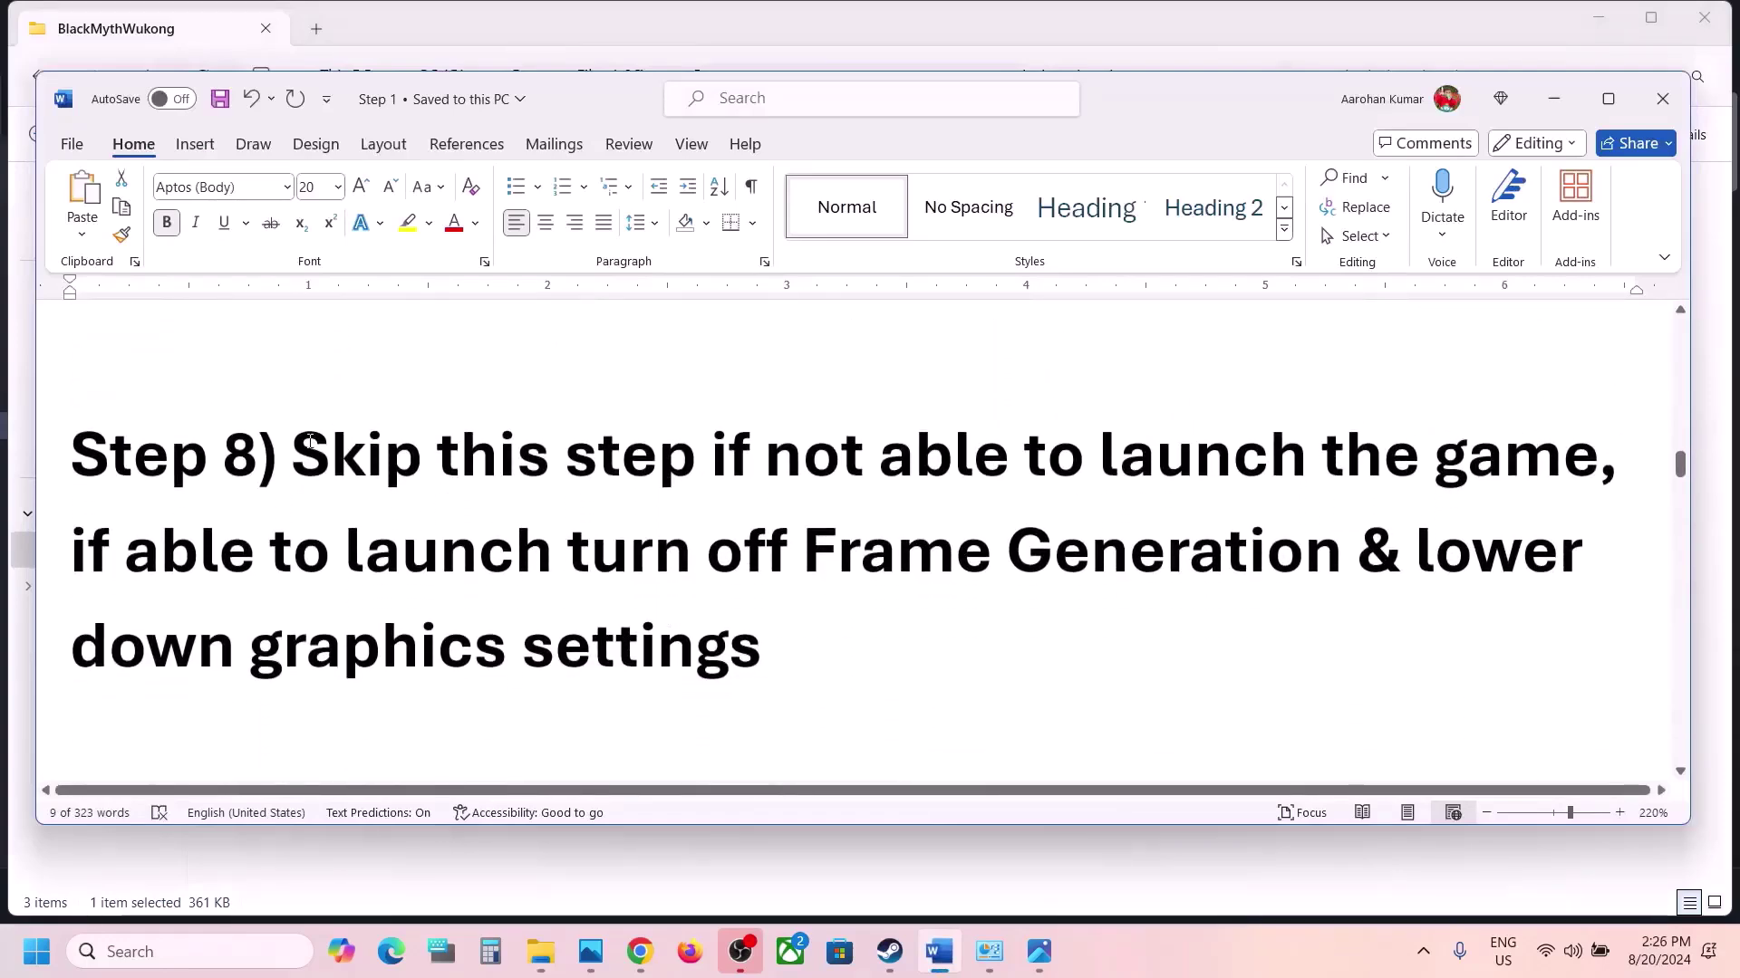
drag(310, 441, 1366, 457)
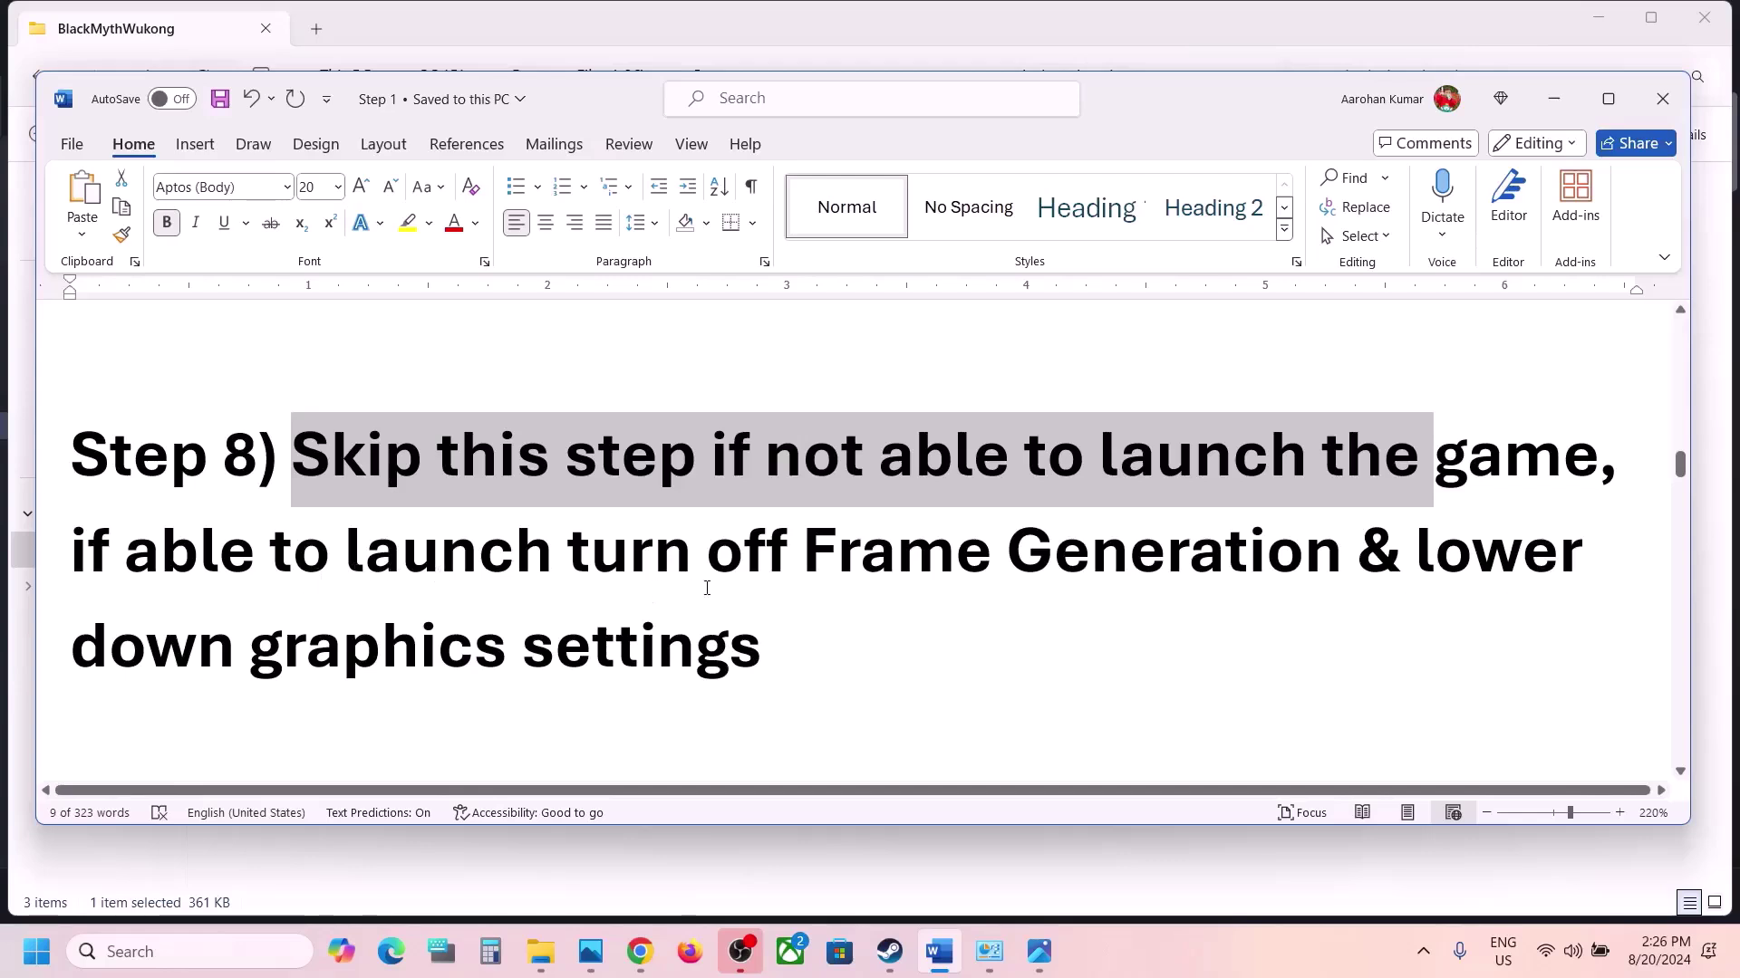
drag(560, 548, 1171, 590)
drag(1418, 588, 1495, 628)
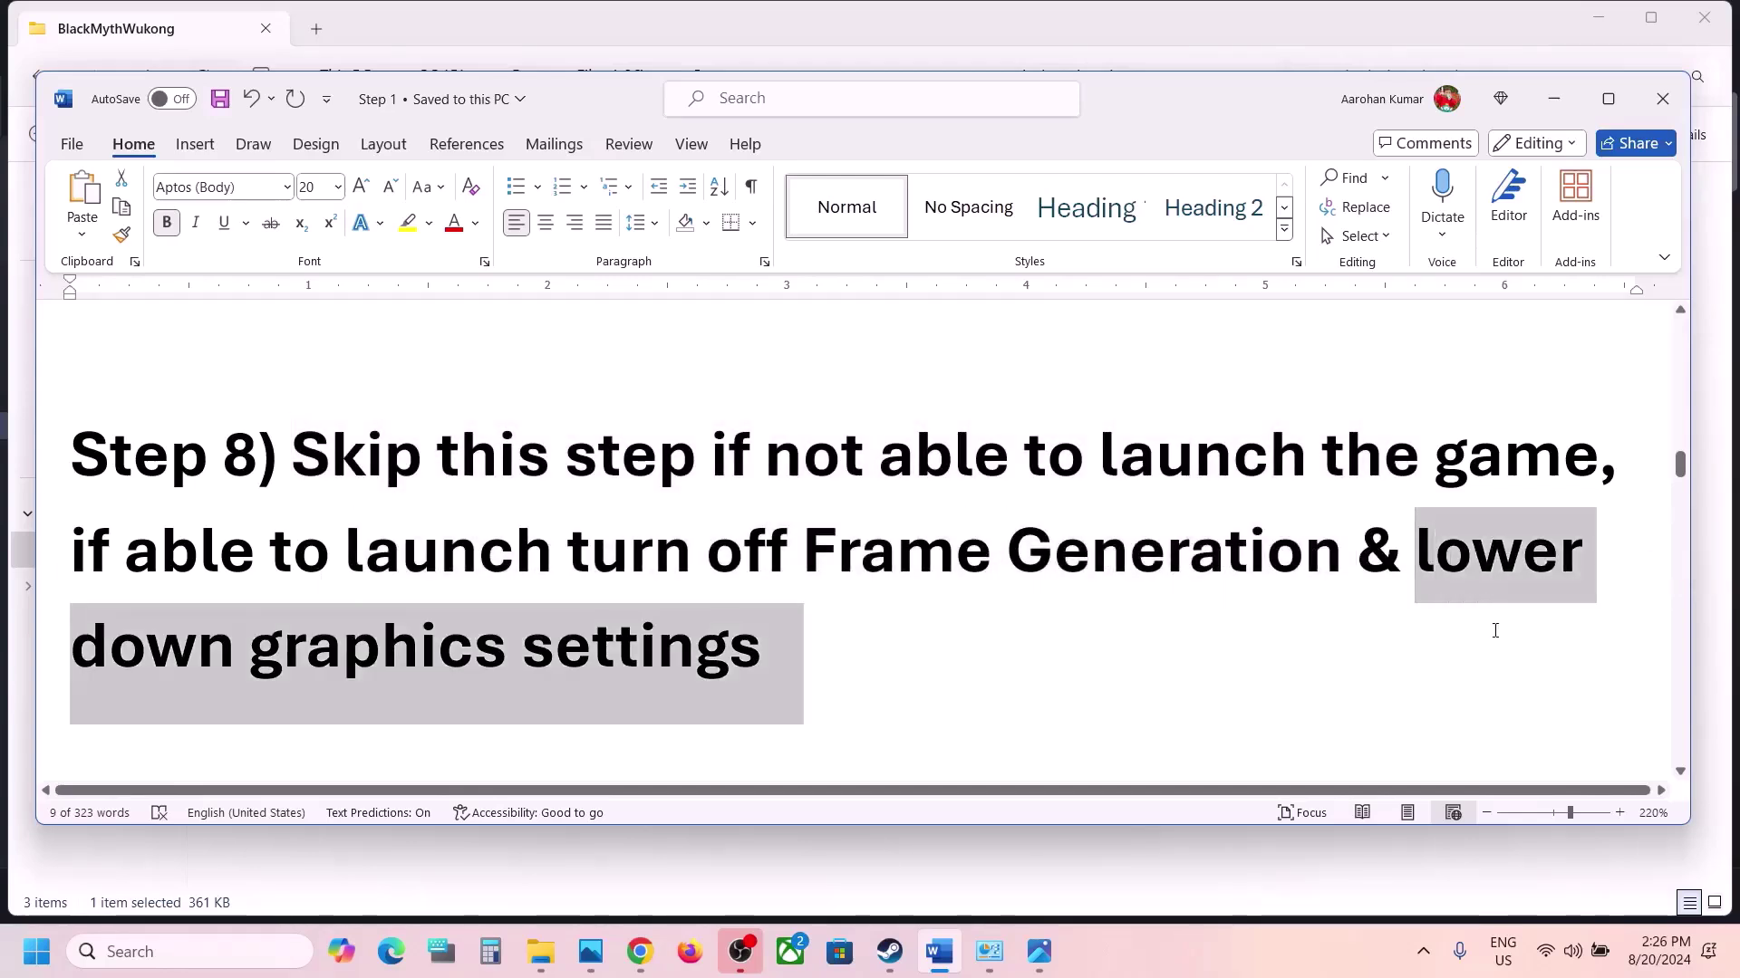
click(820, 652)
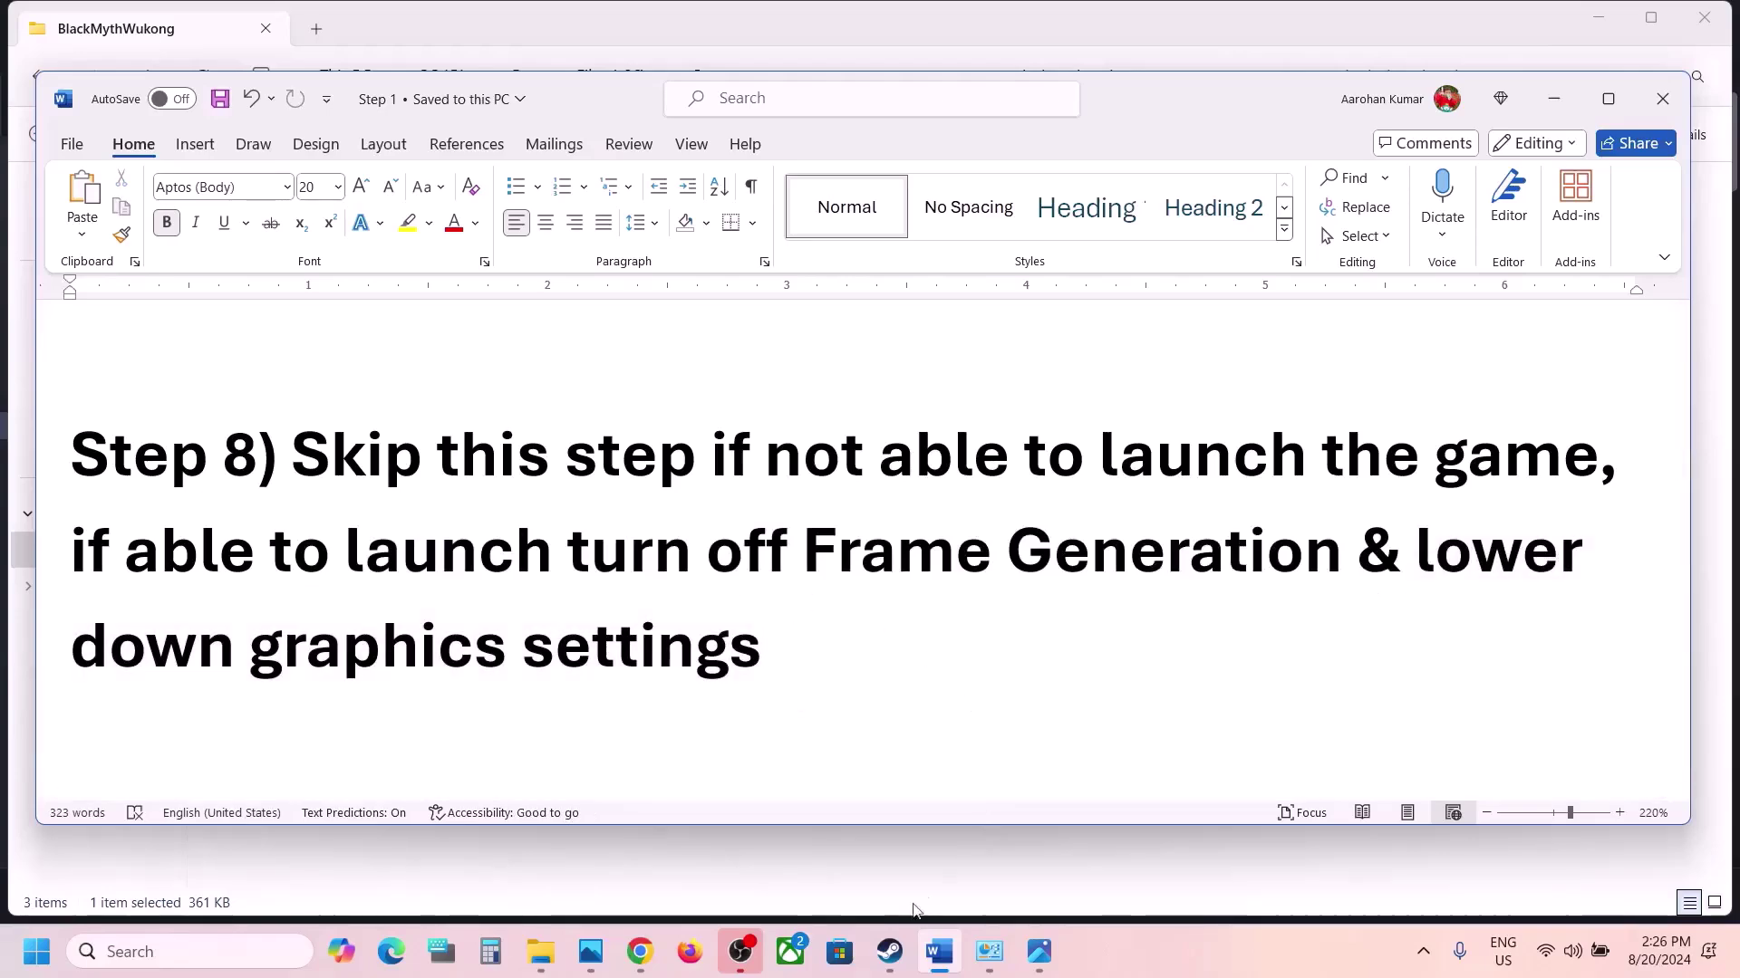
click(897, 938)
click(846, 868)
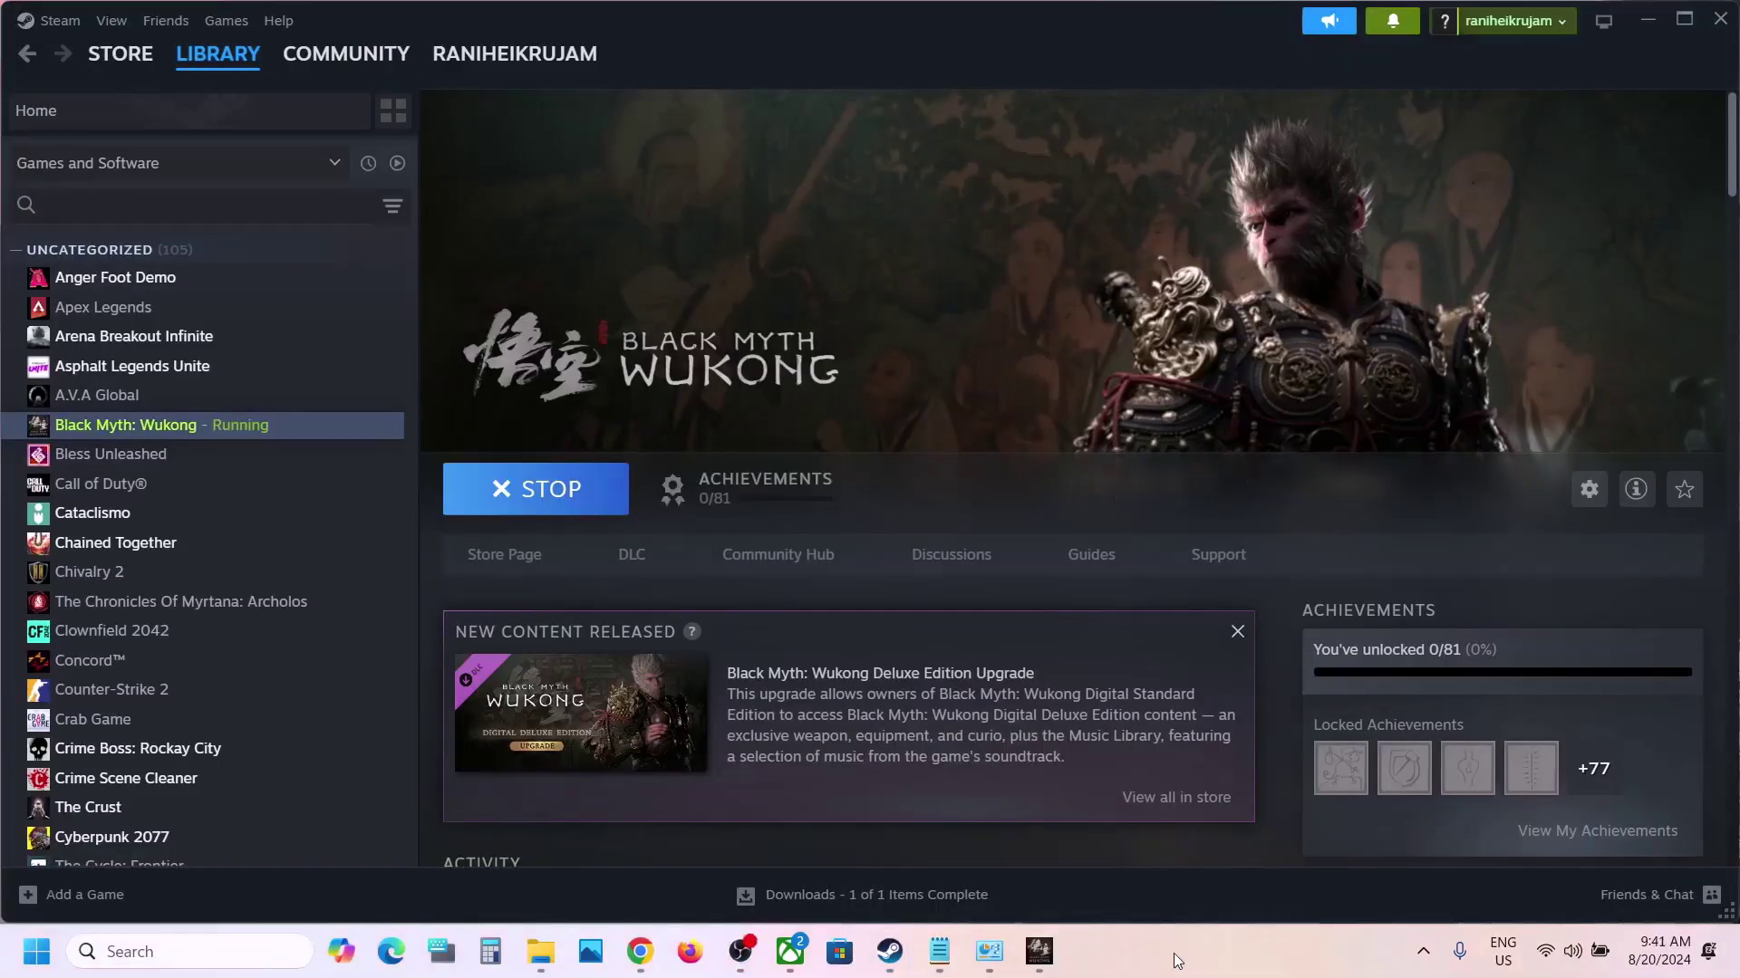
- In the game's Graphics settings, turn Frame Generation off
click(1039, 951)
click(424, 619)
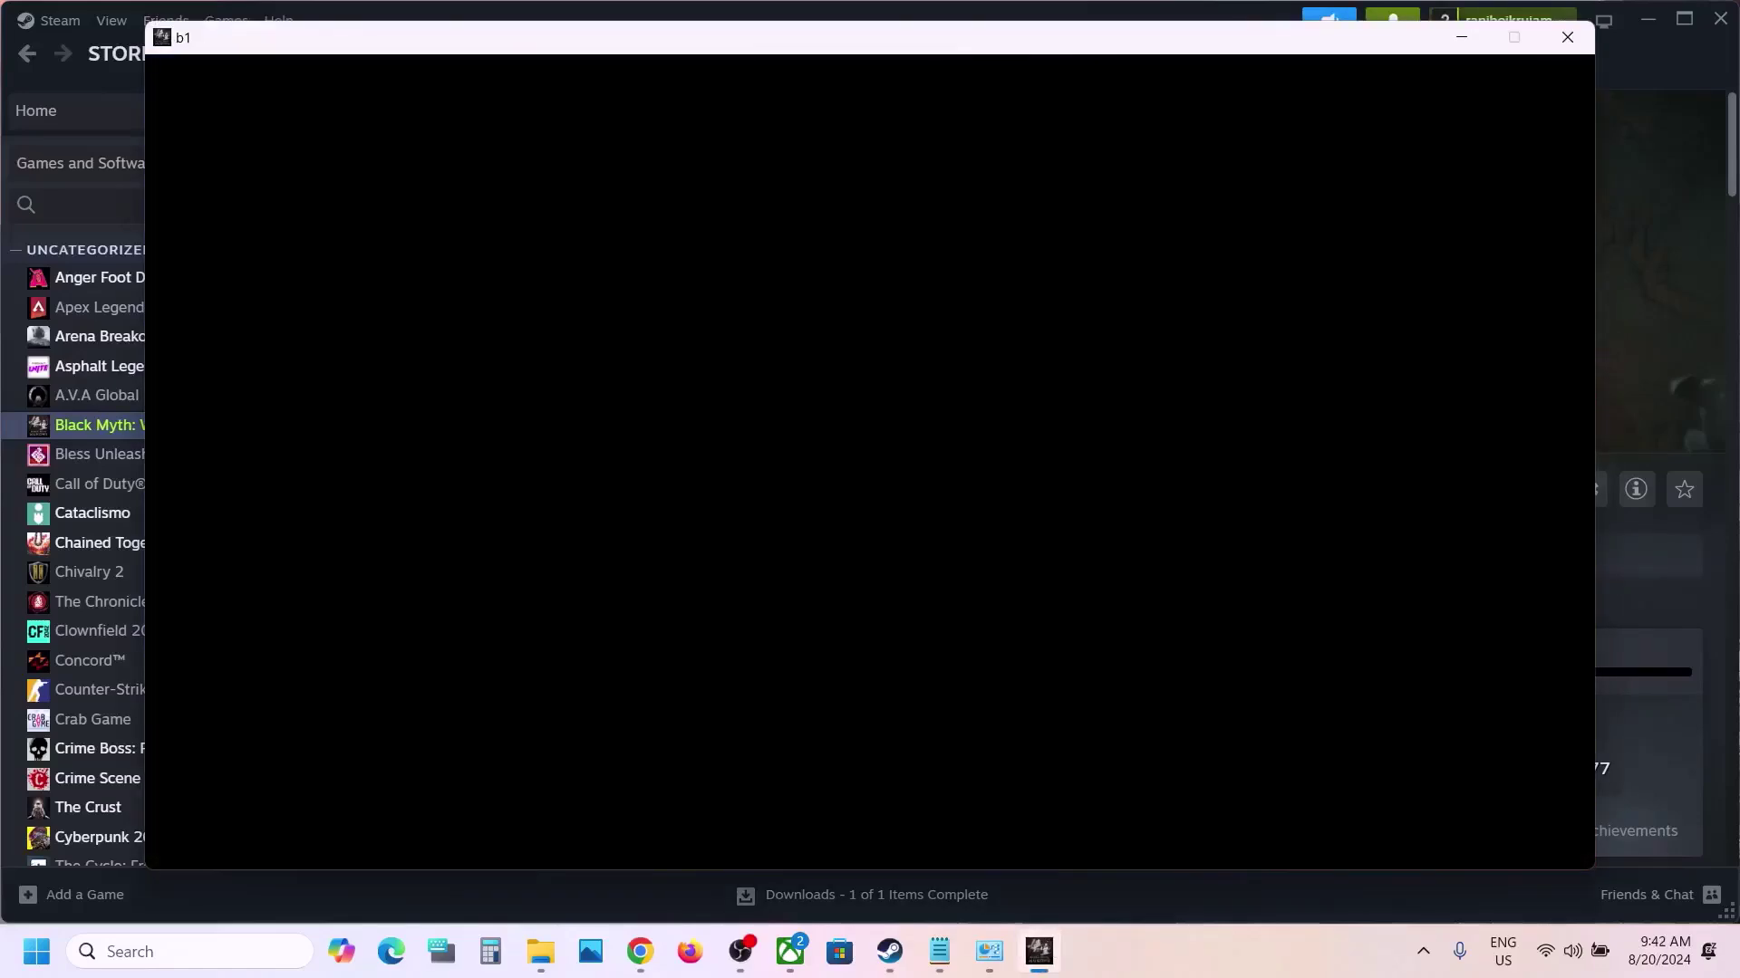
click(412, 524)
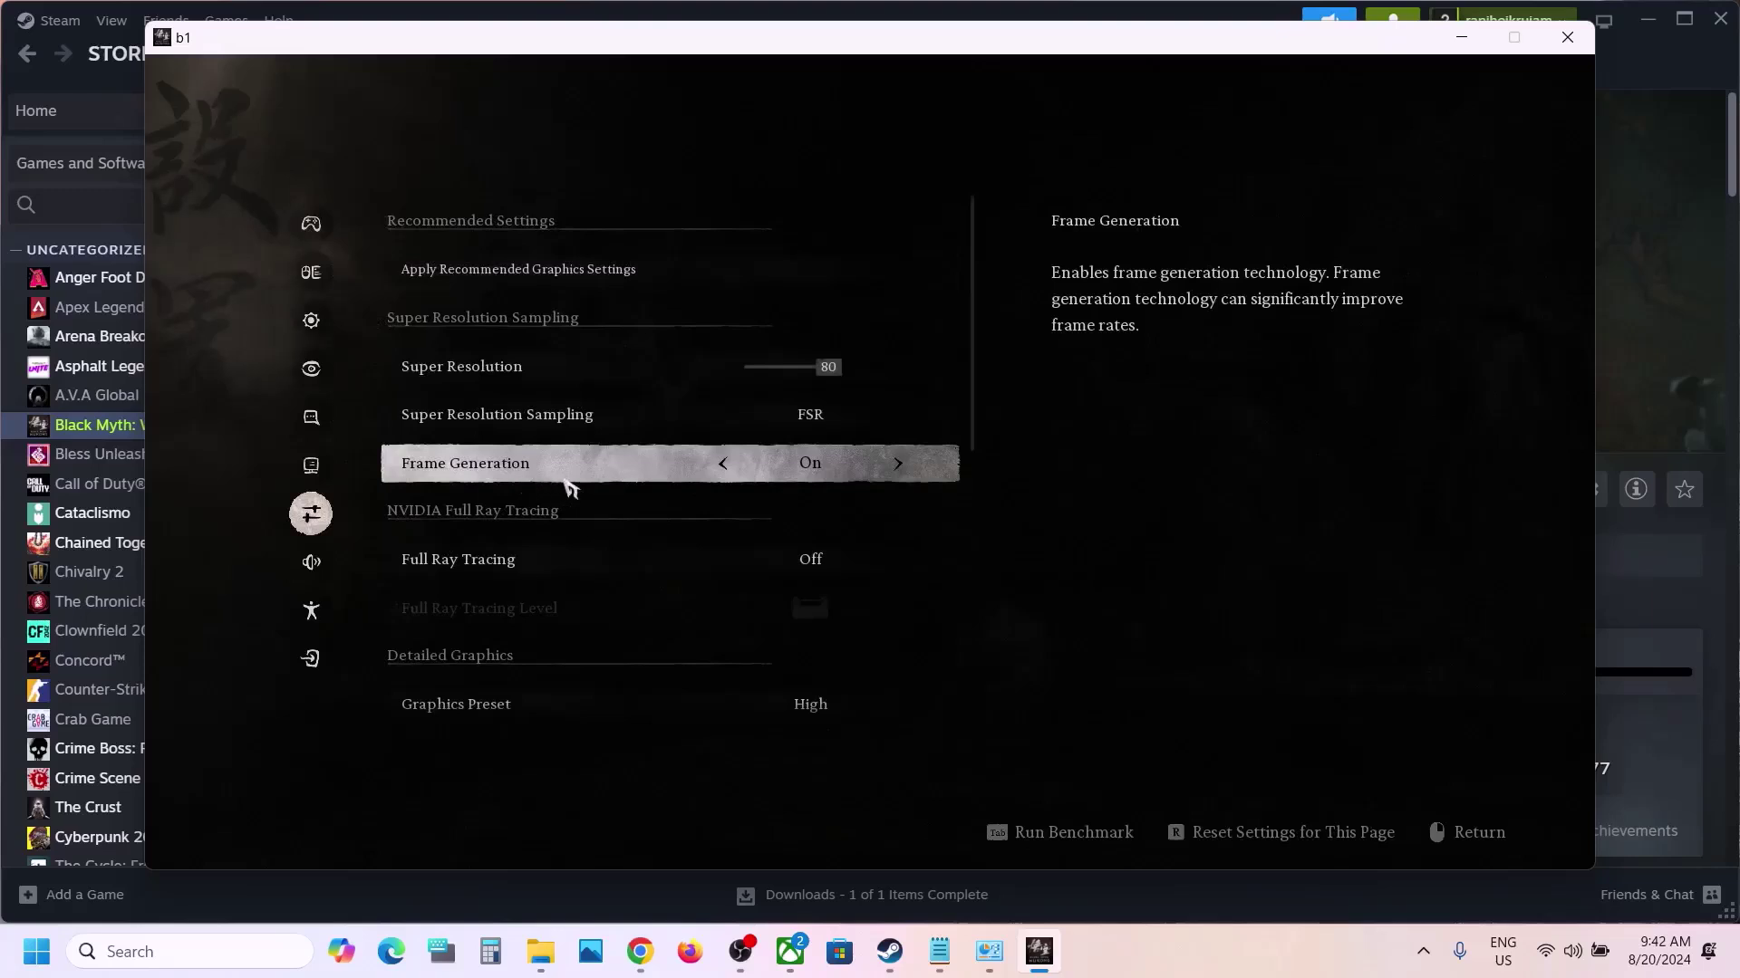
click(723, 464)
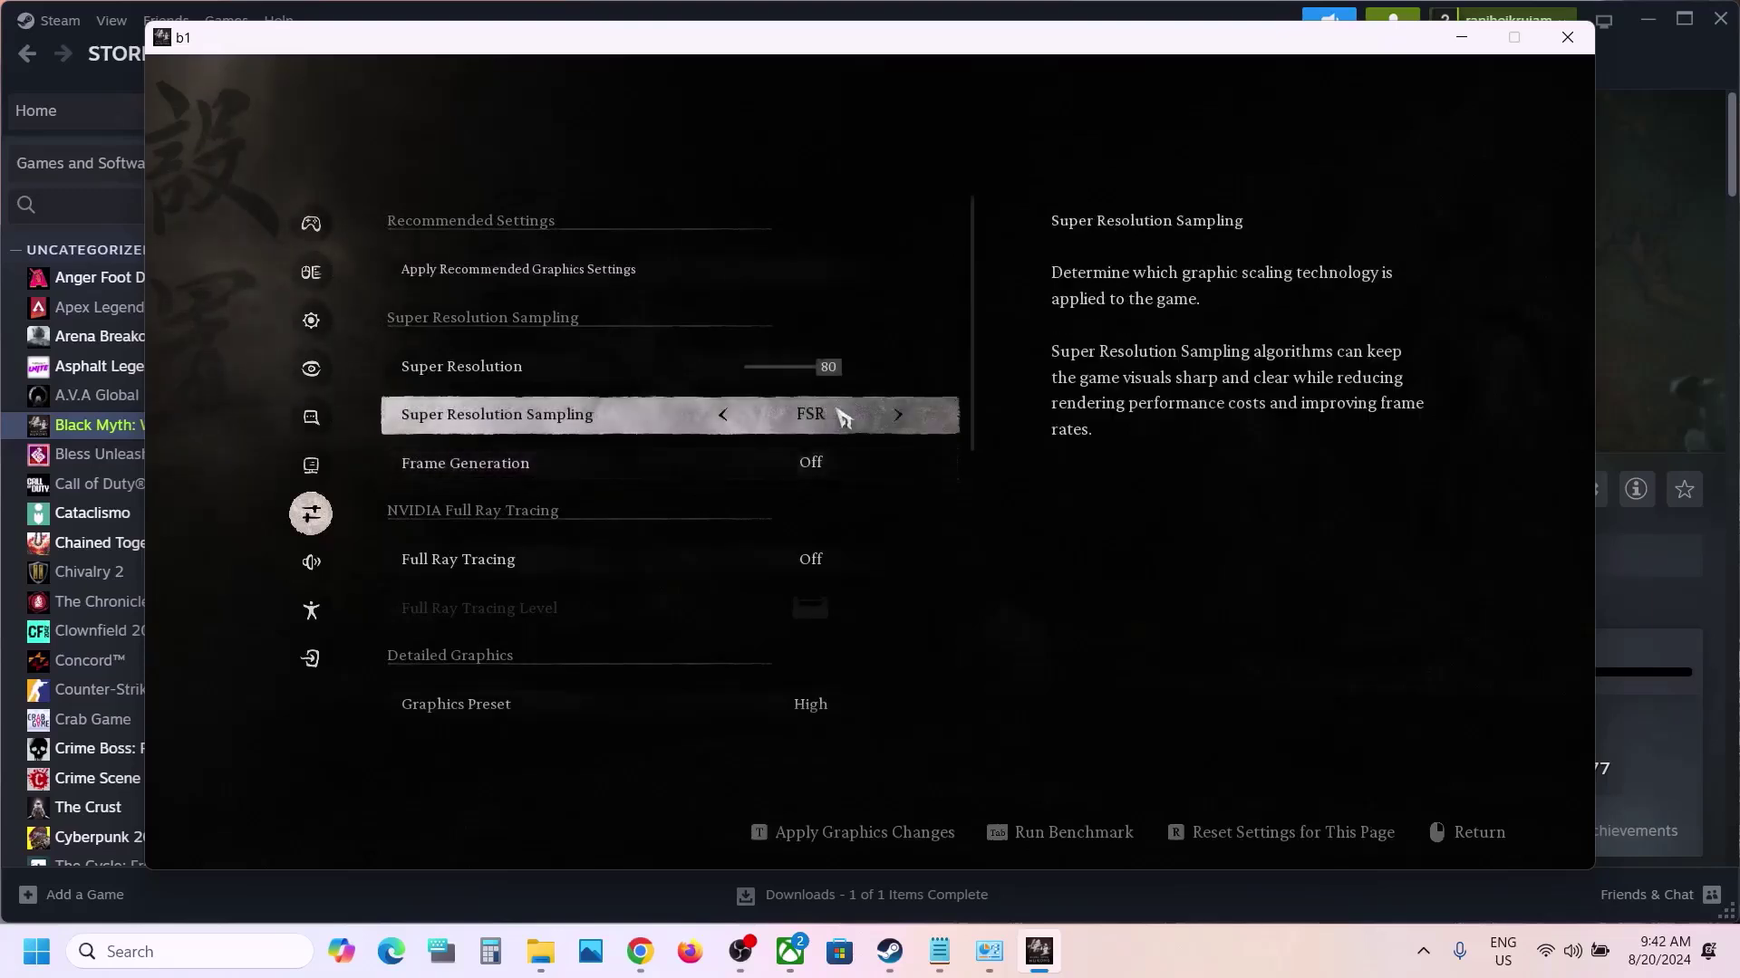
- Keep Super Resolution Sampling on FSR and lower Super Resolution to about 50
click(898, 415)
click(899, 415)
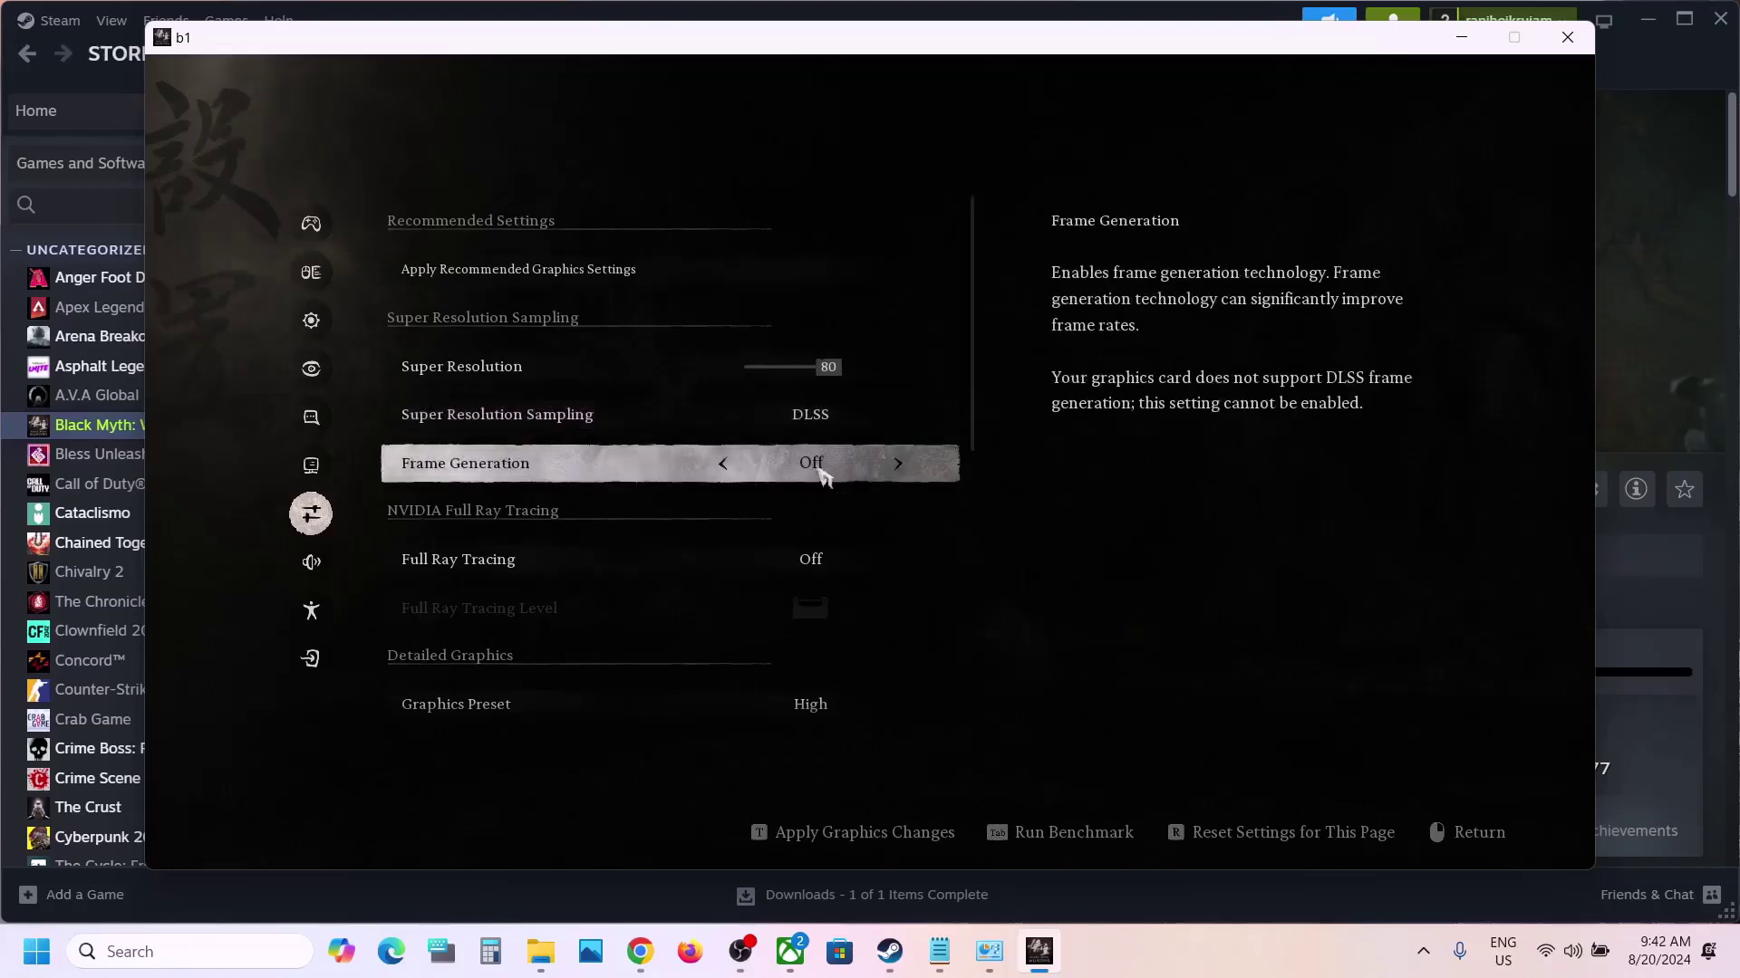
click(724, 427)
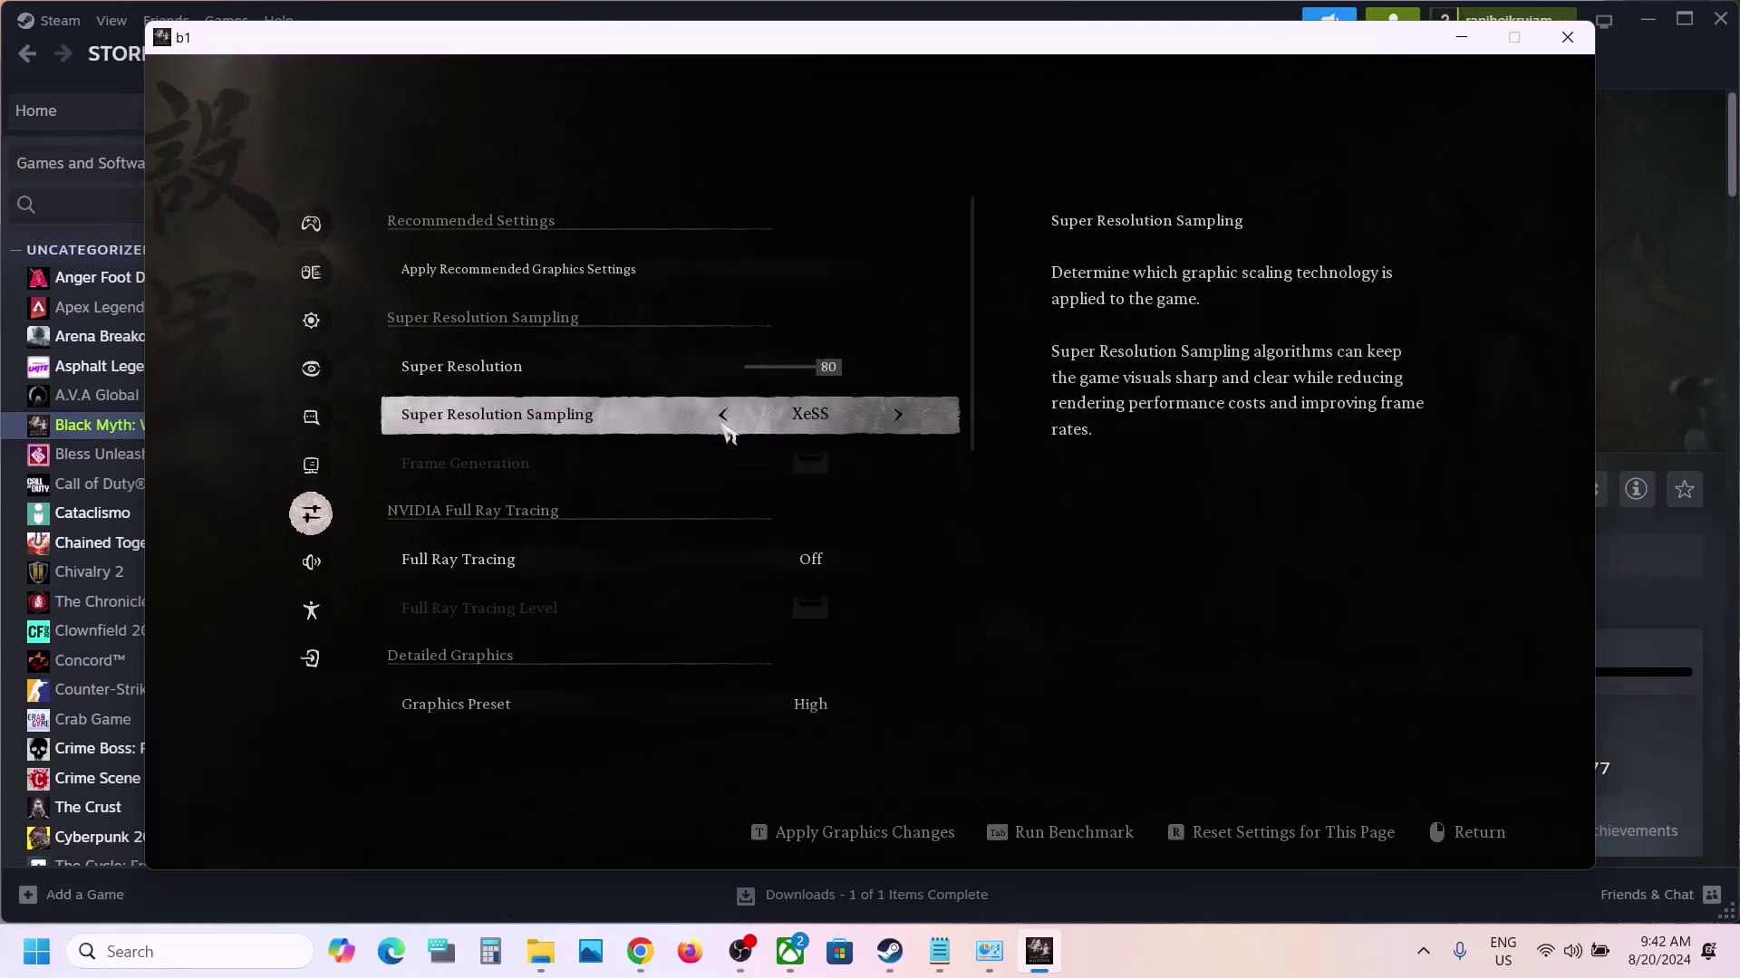
click(724, 426)
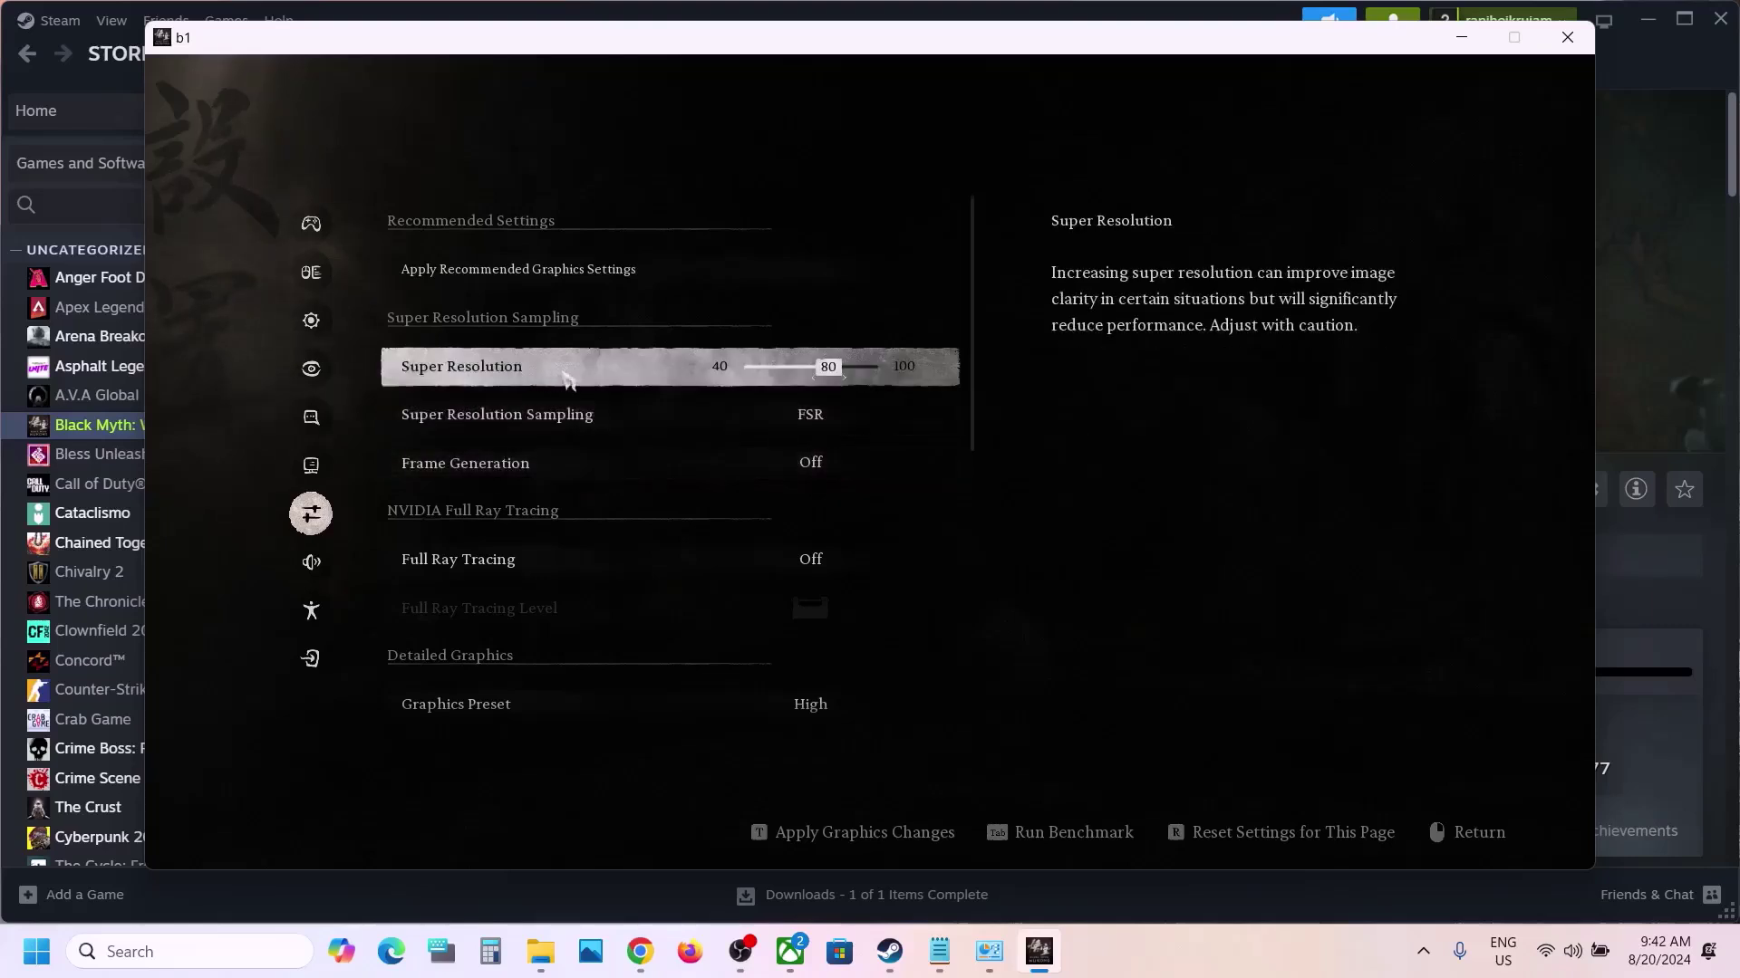
drag(826, 376, 793, 380)
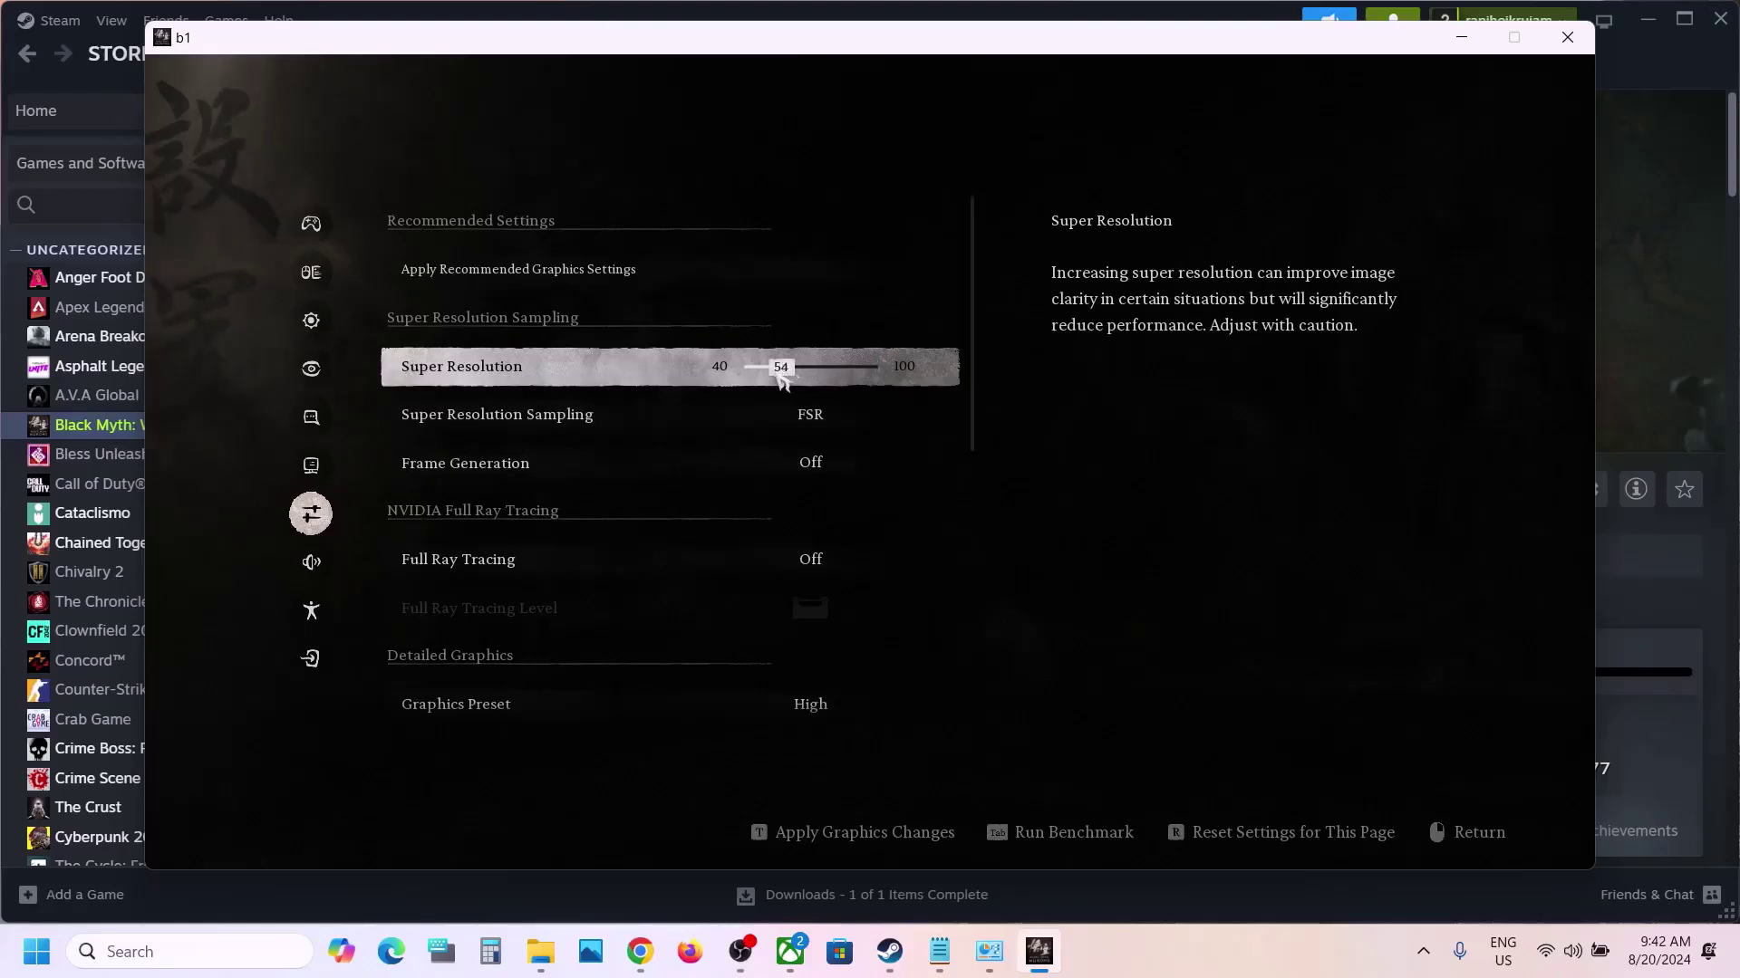
drag(783, 381, 771, 381)
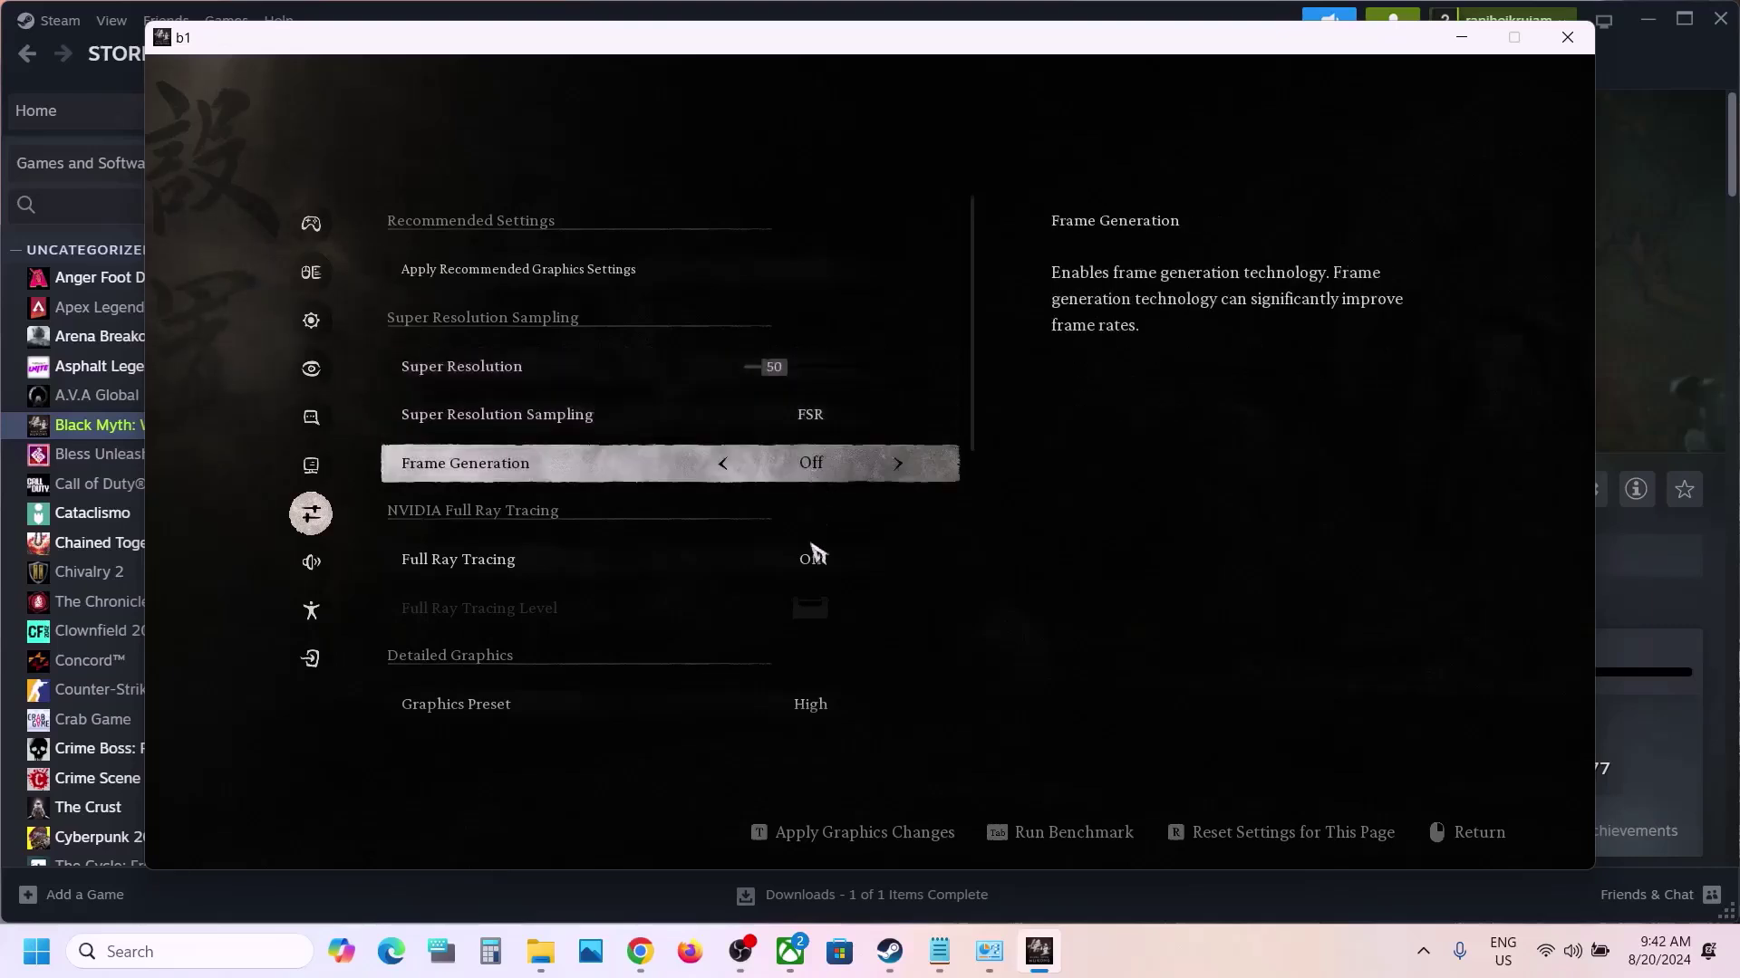
- Leave Full Ray Tracing off and set the graphics preset to Medium
click(898, 562)
click(724, 561)
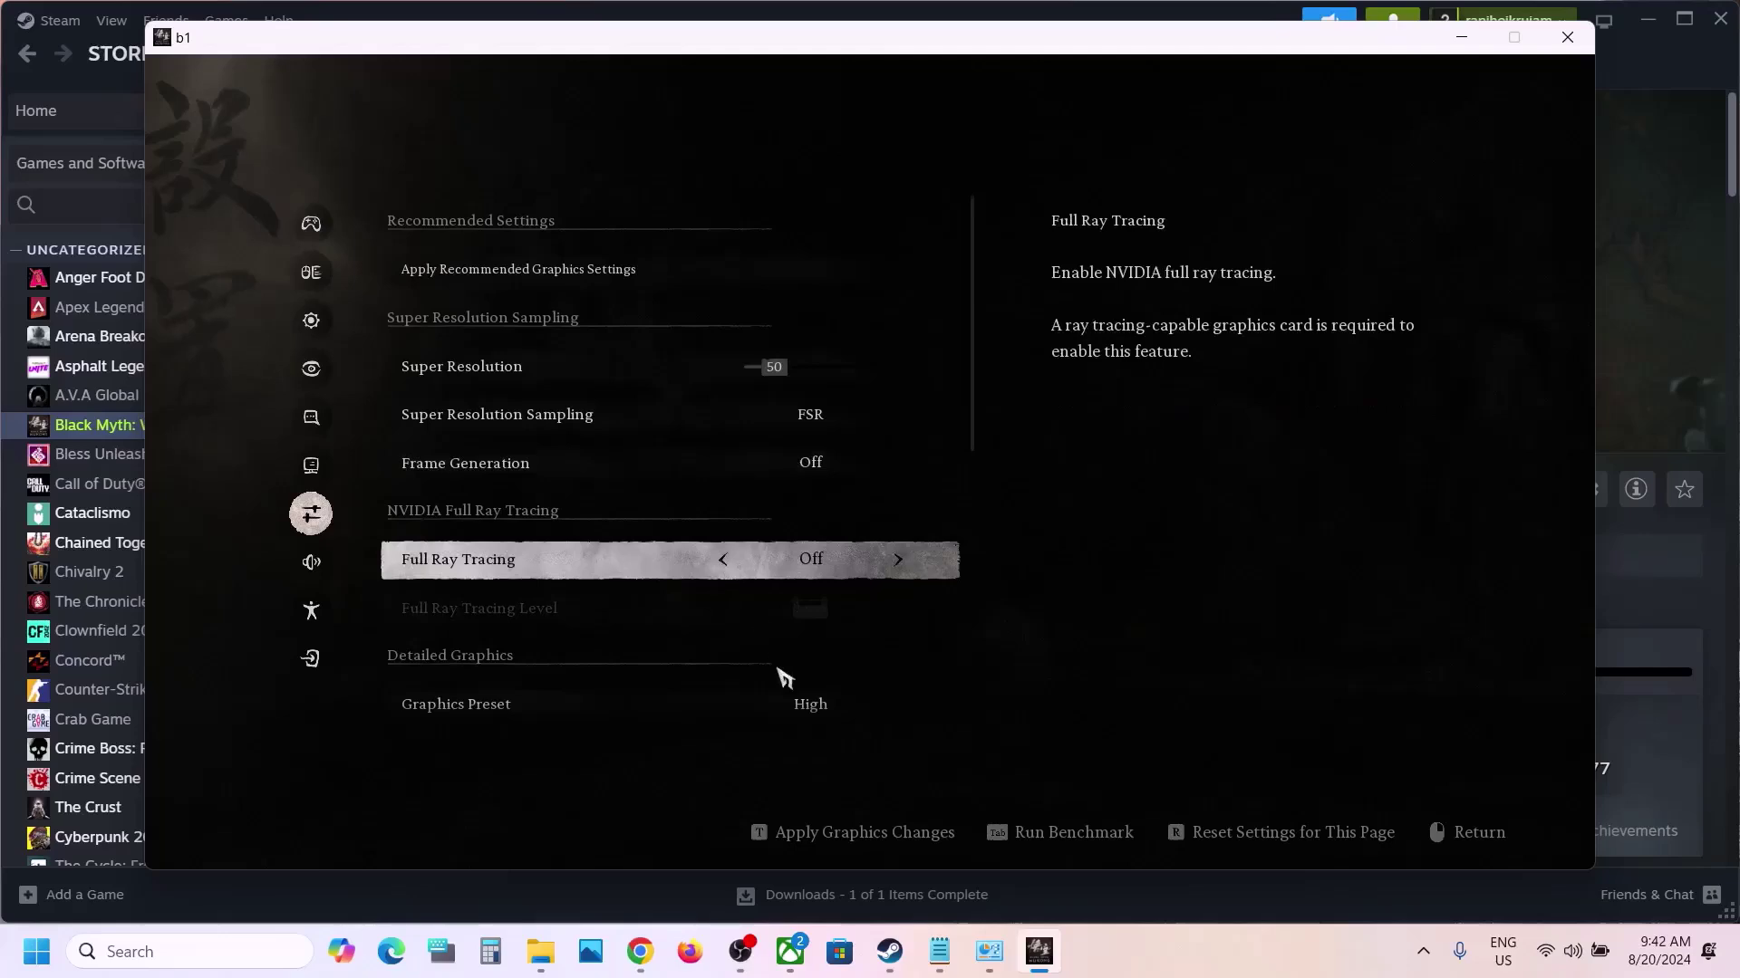
scroll(779, 679, down, 7)
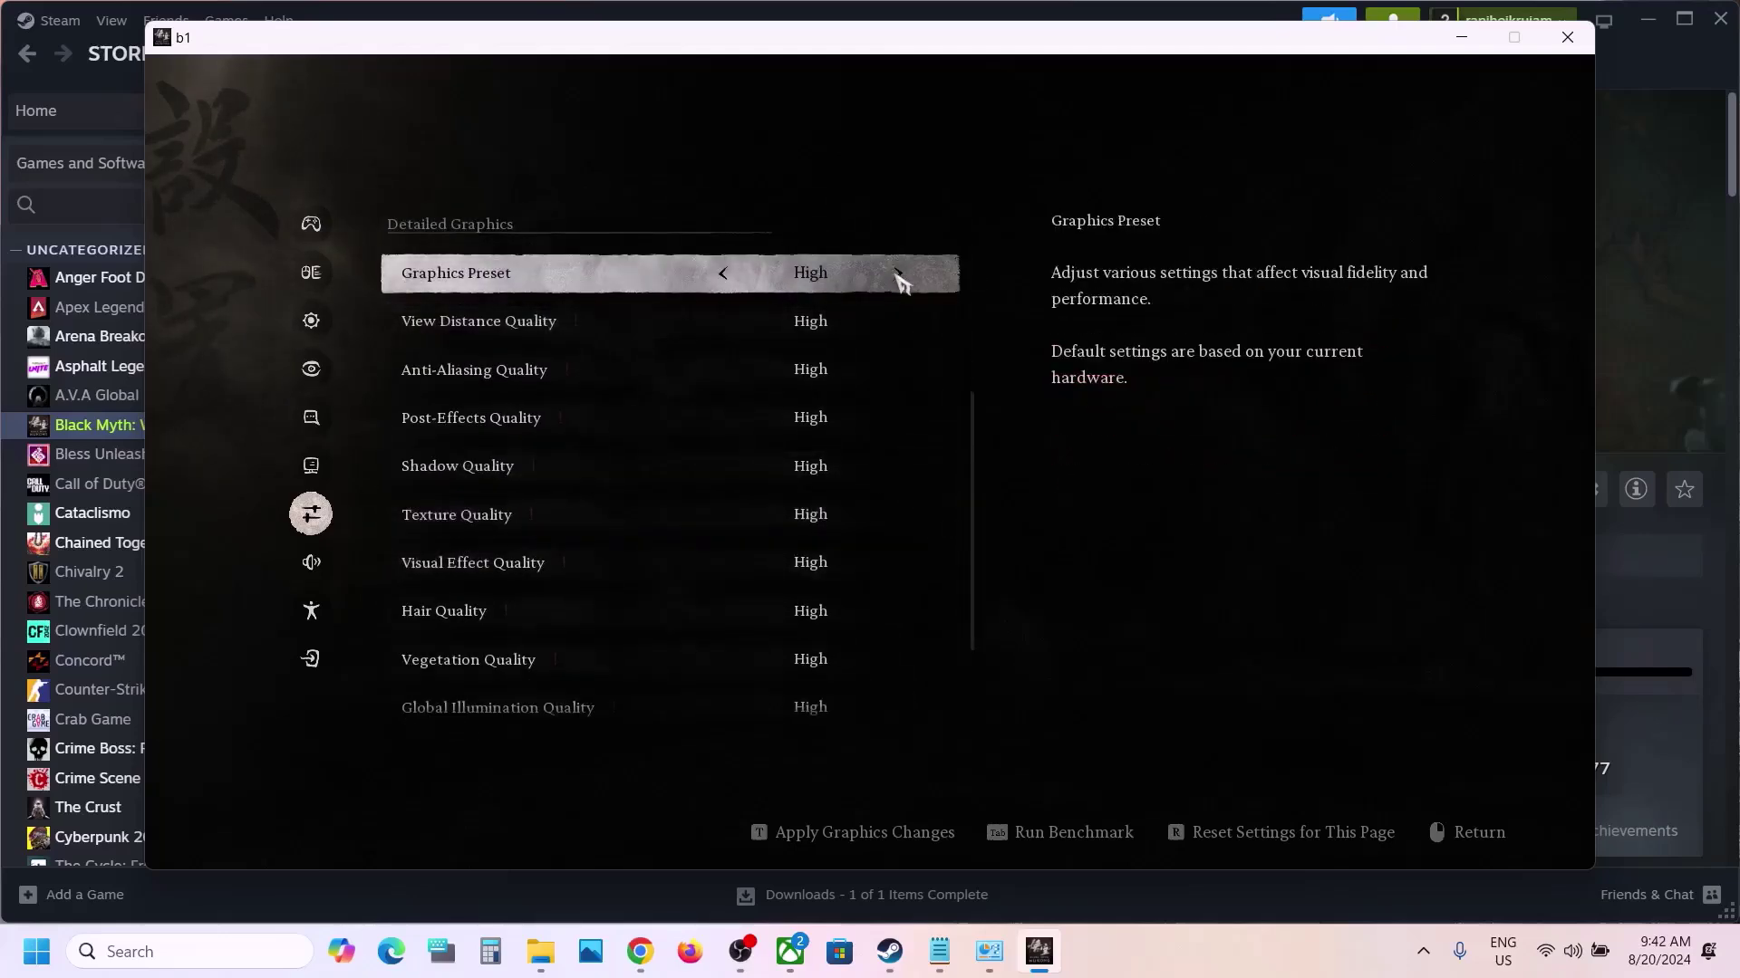
click(898, 275)
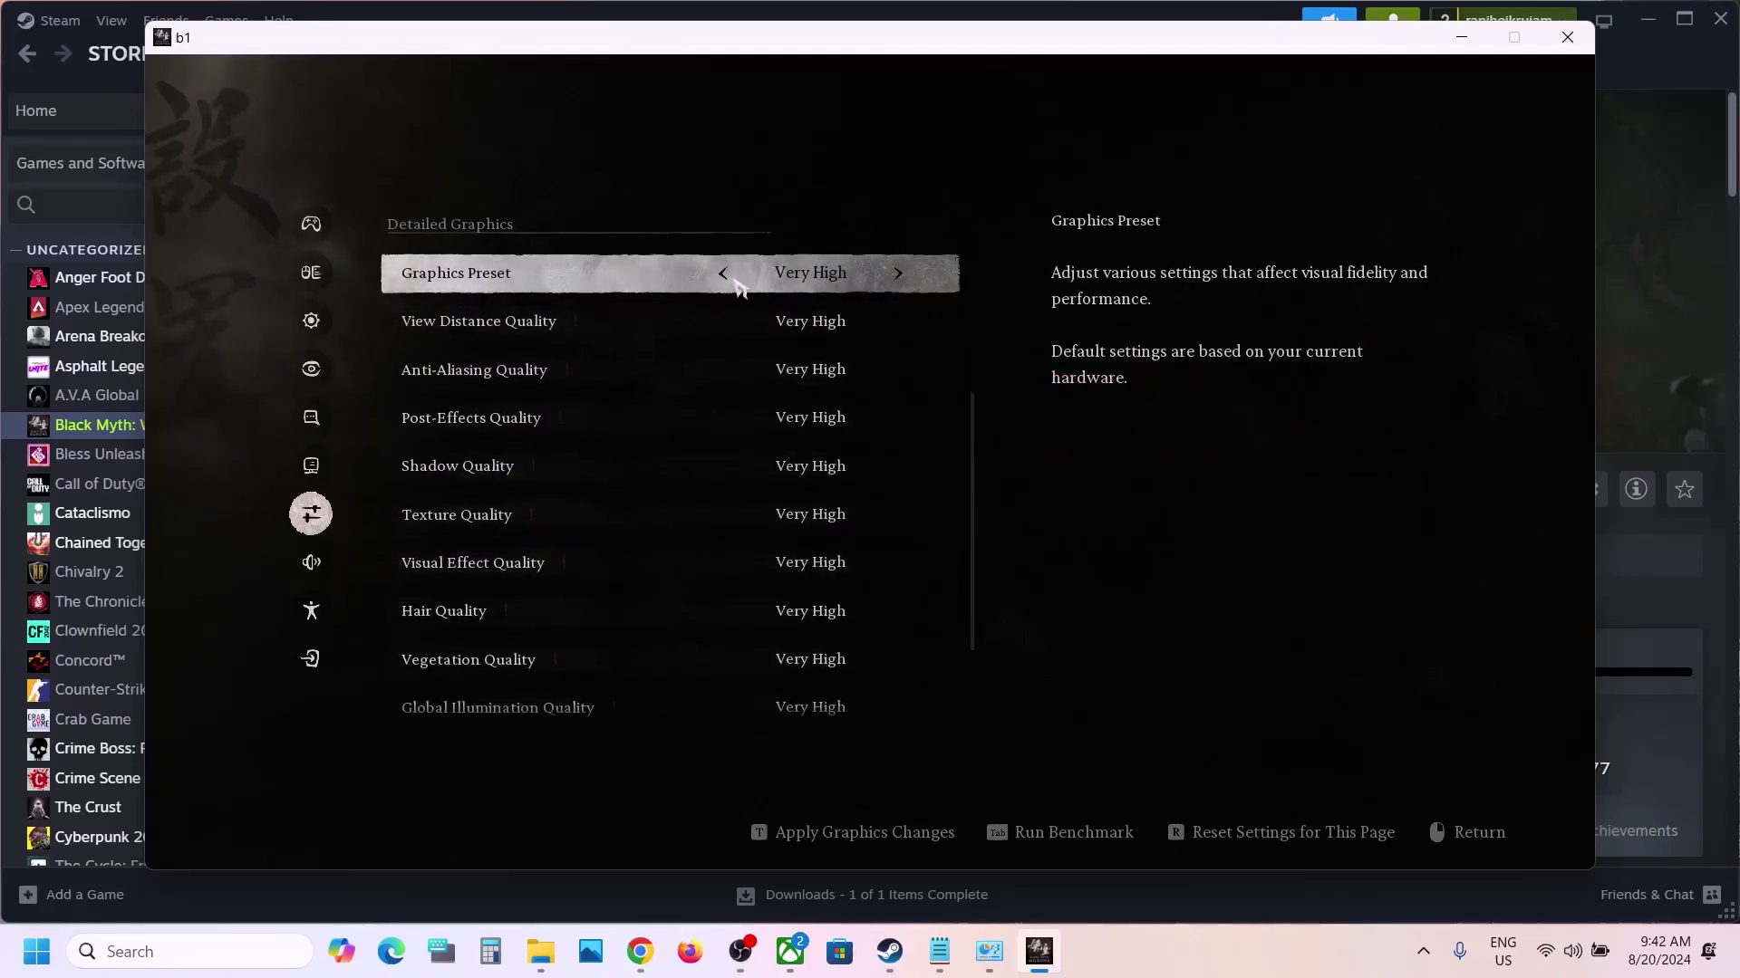
click(898, 274)
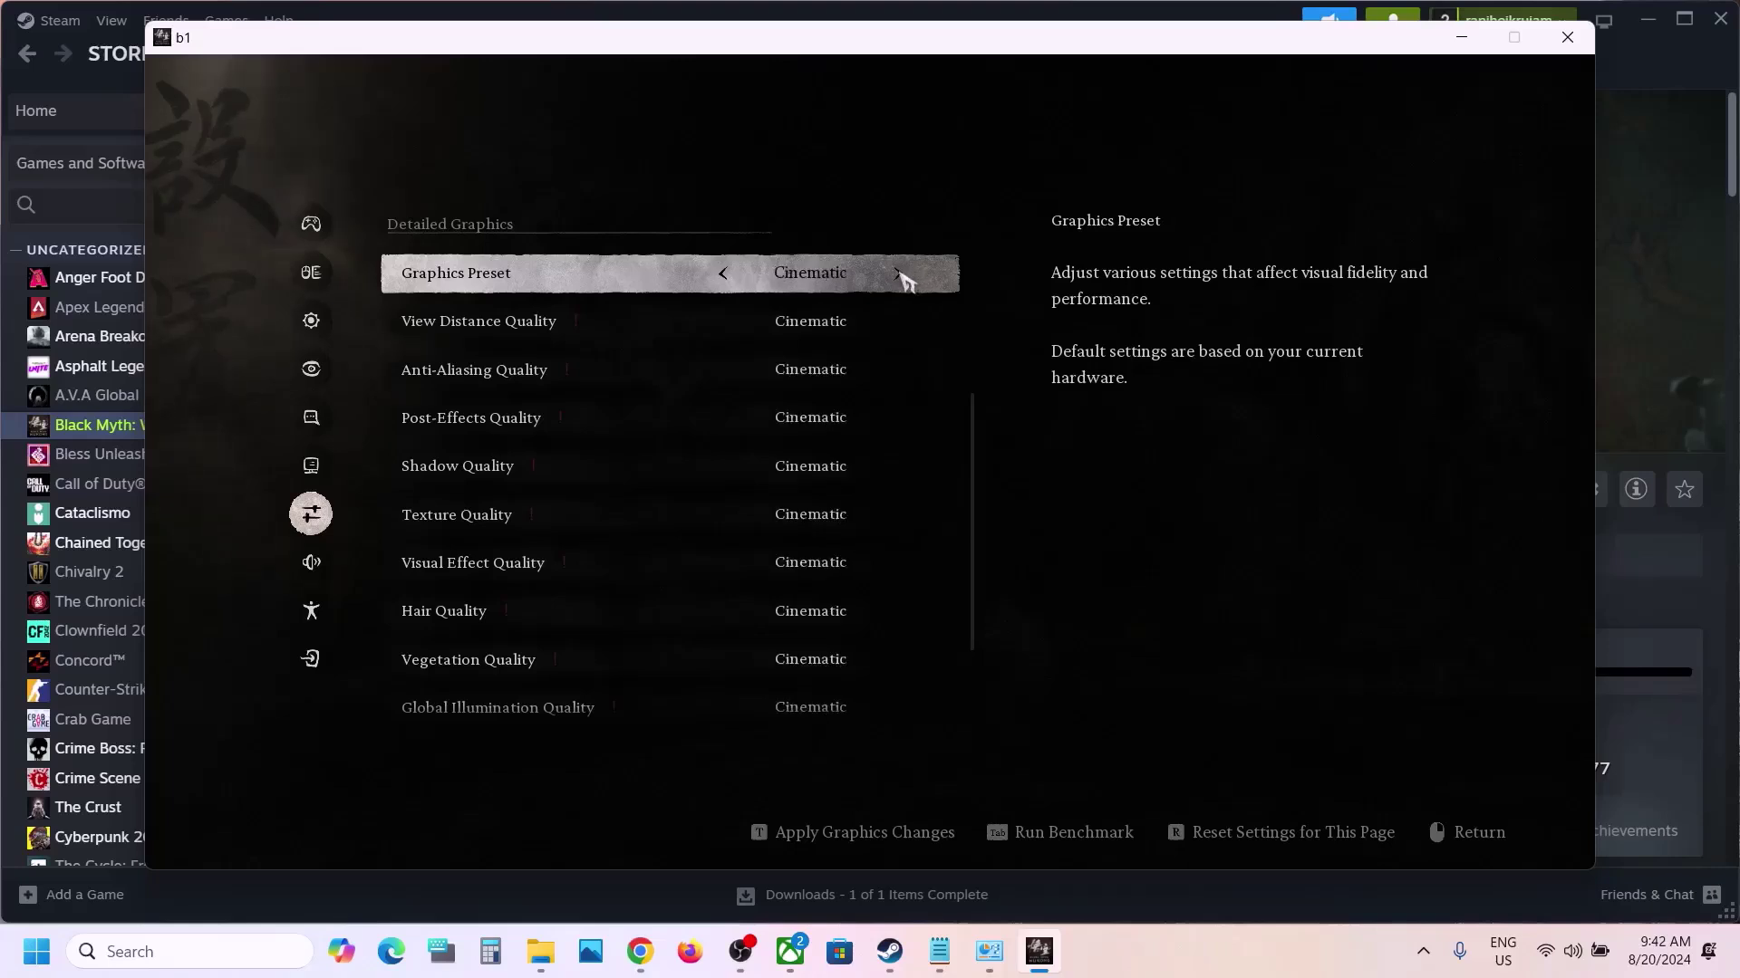
click(723, 274)
click(723, 275)
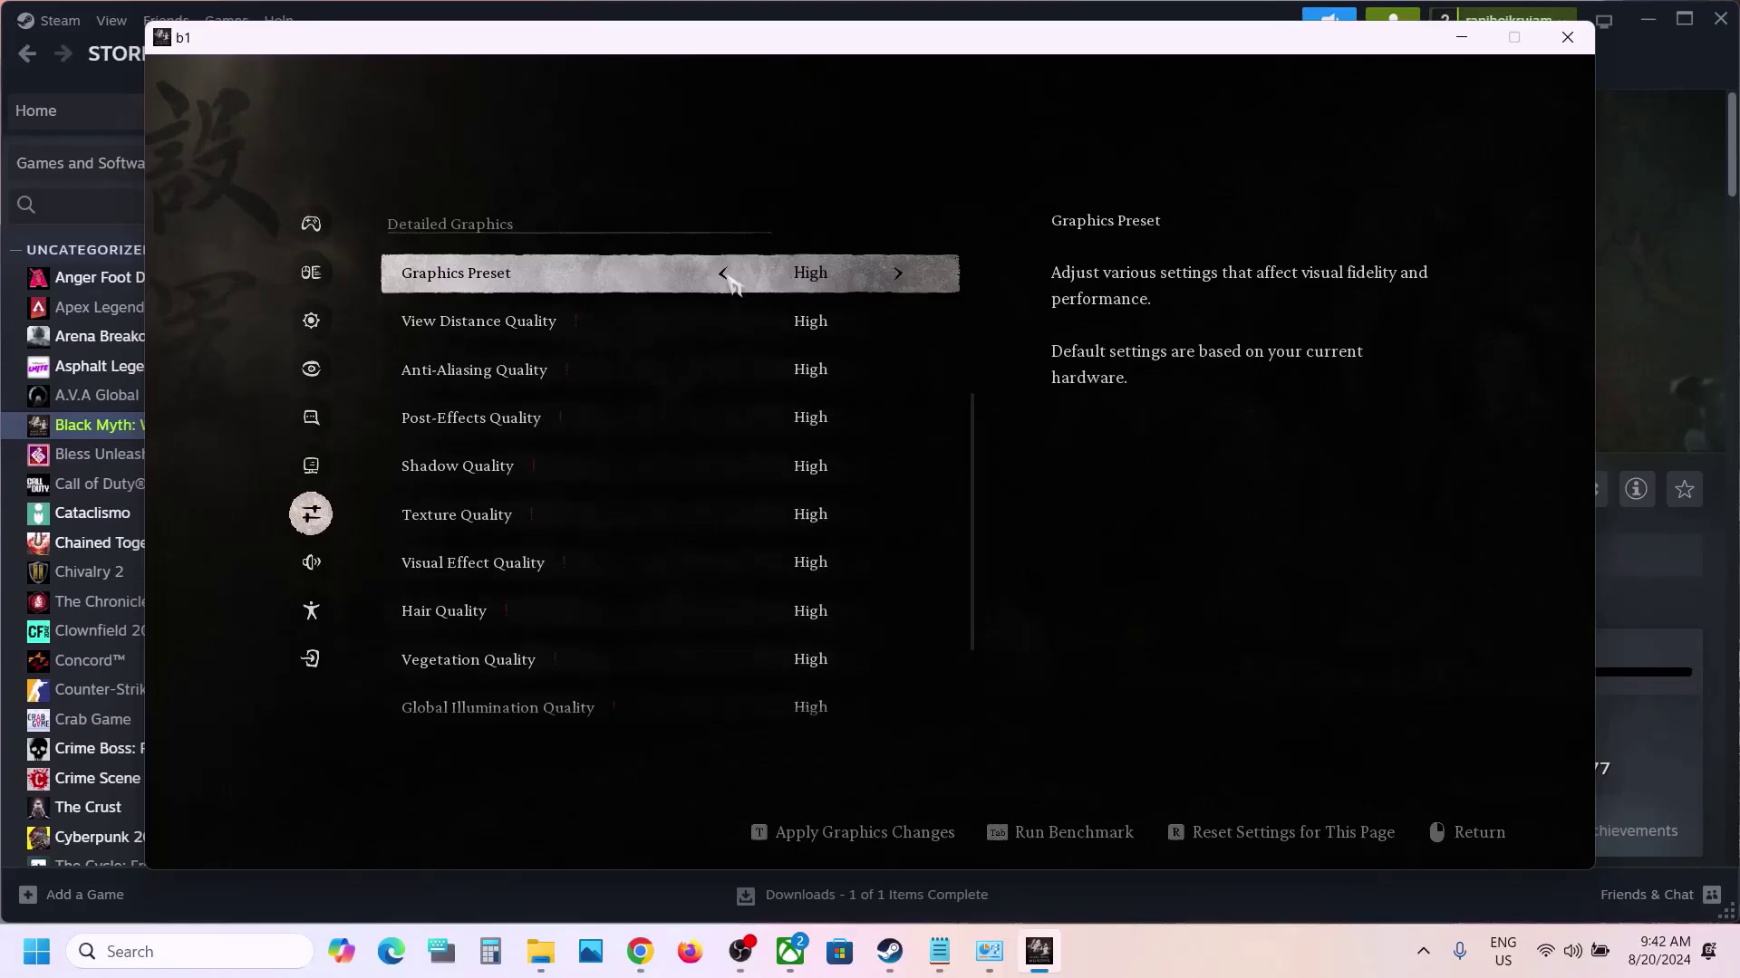
click(723, 275)
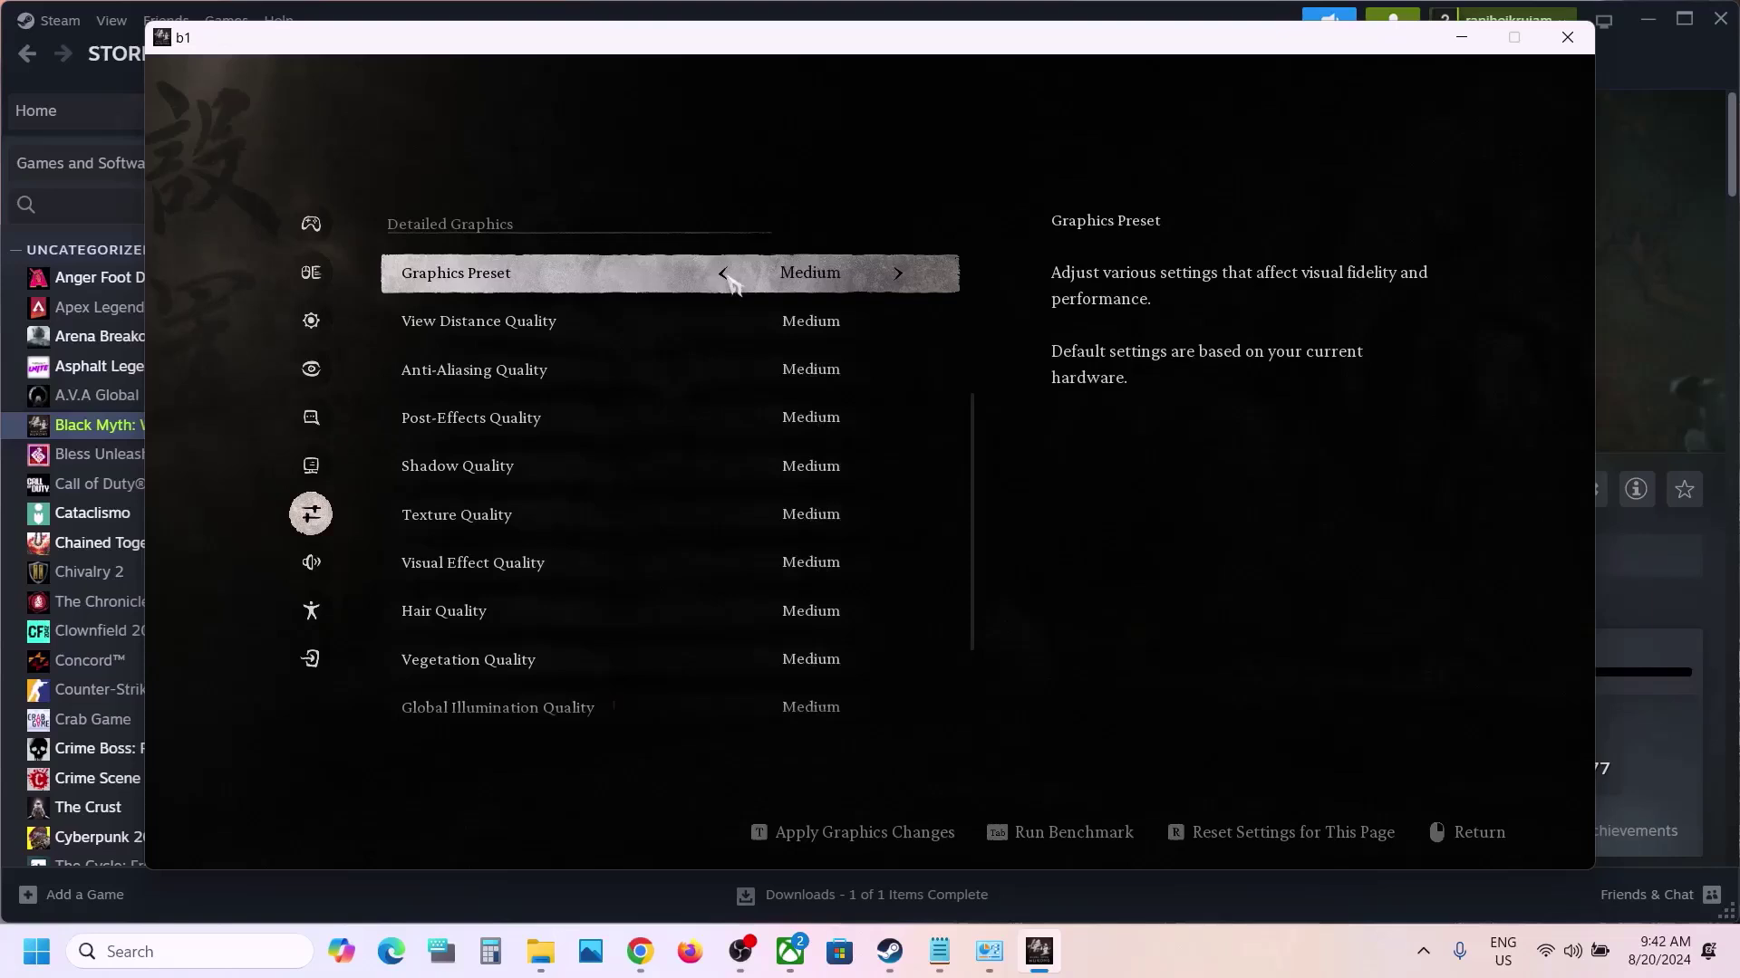
click(725, 275)
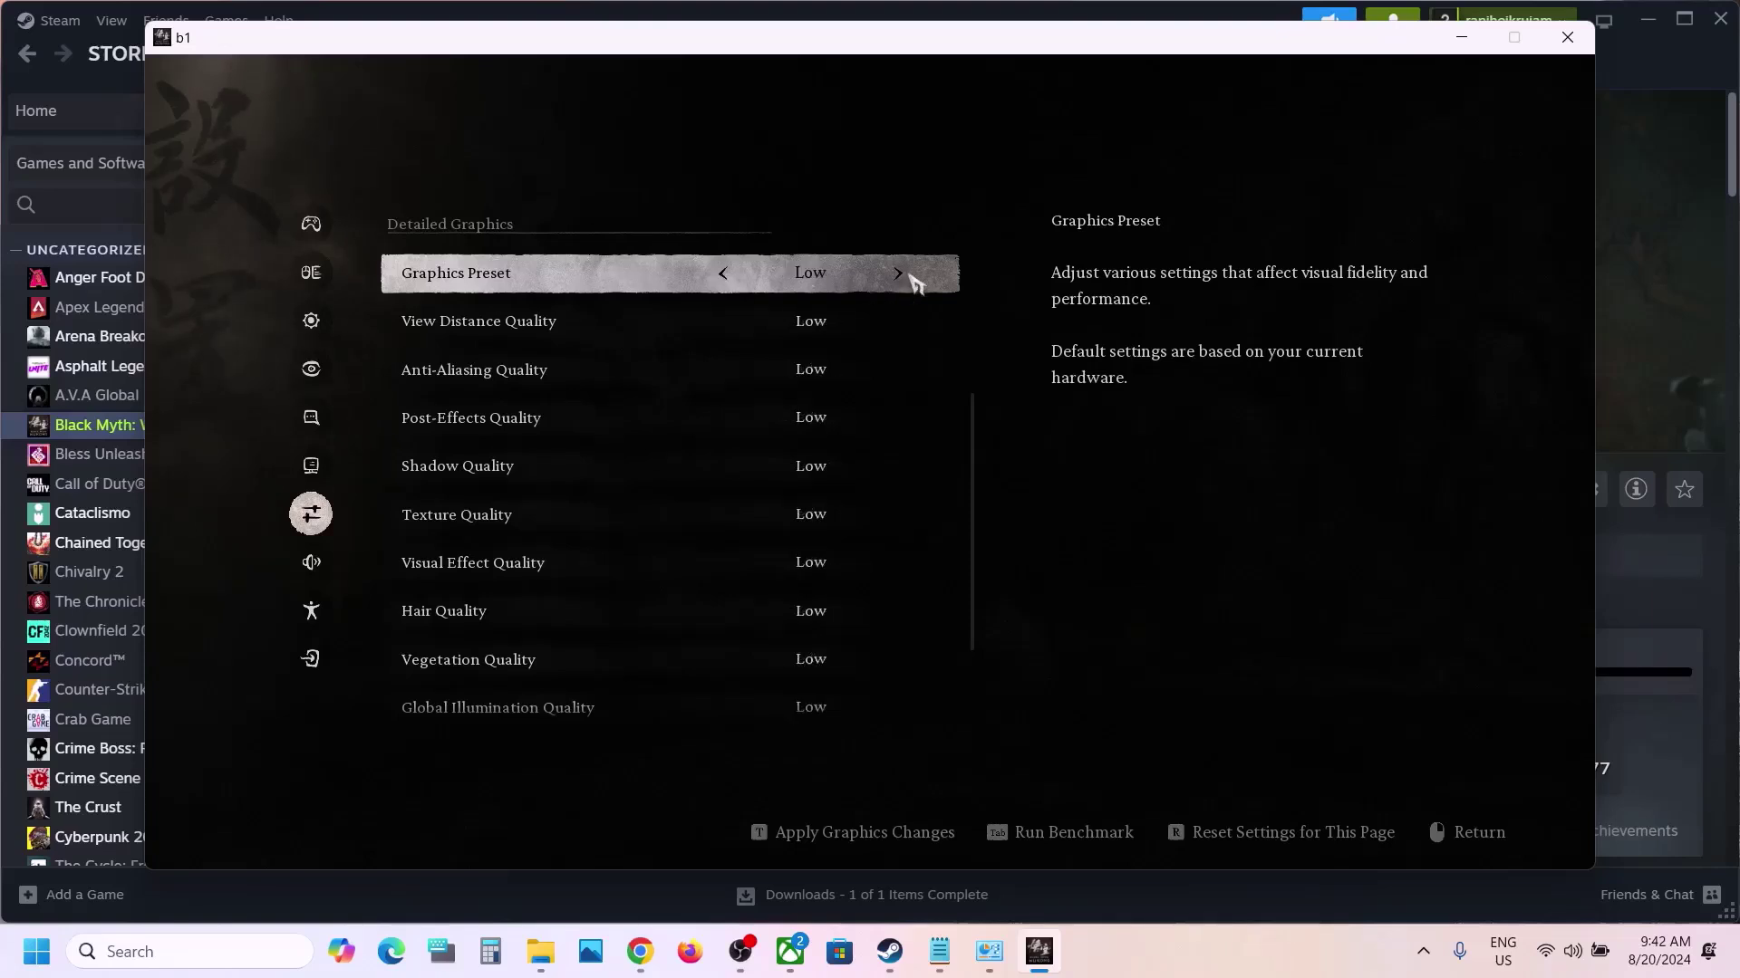
click(899, 274)
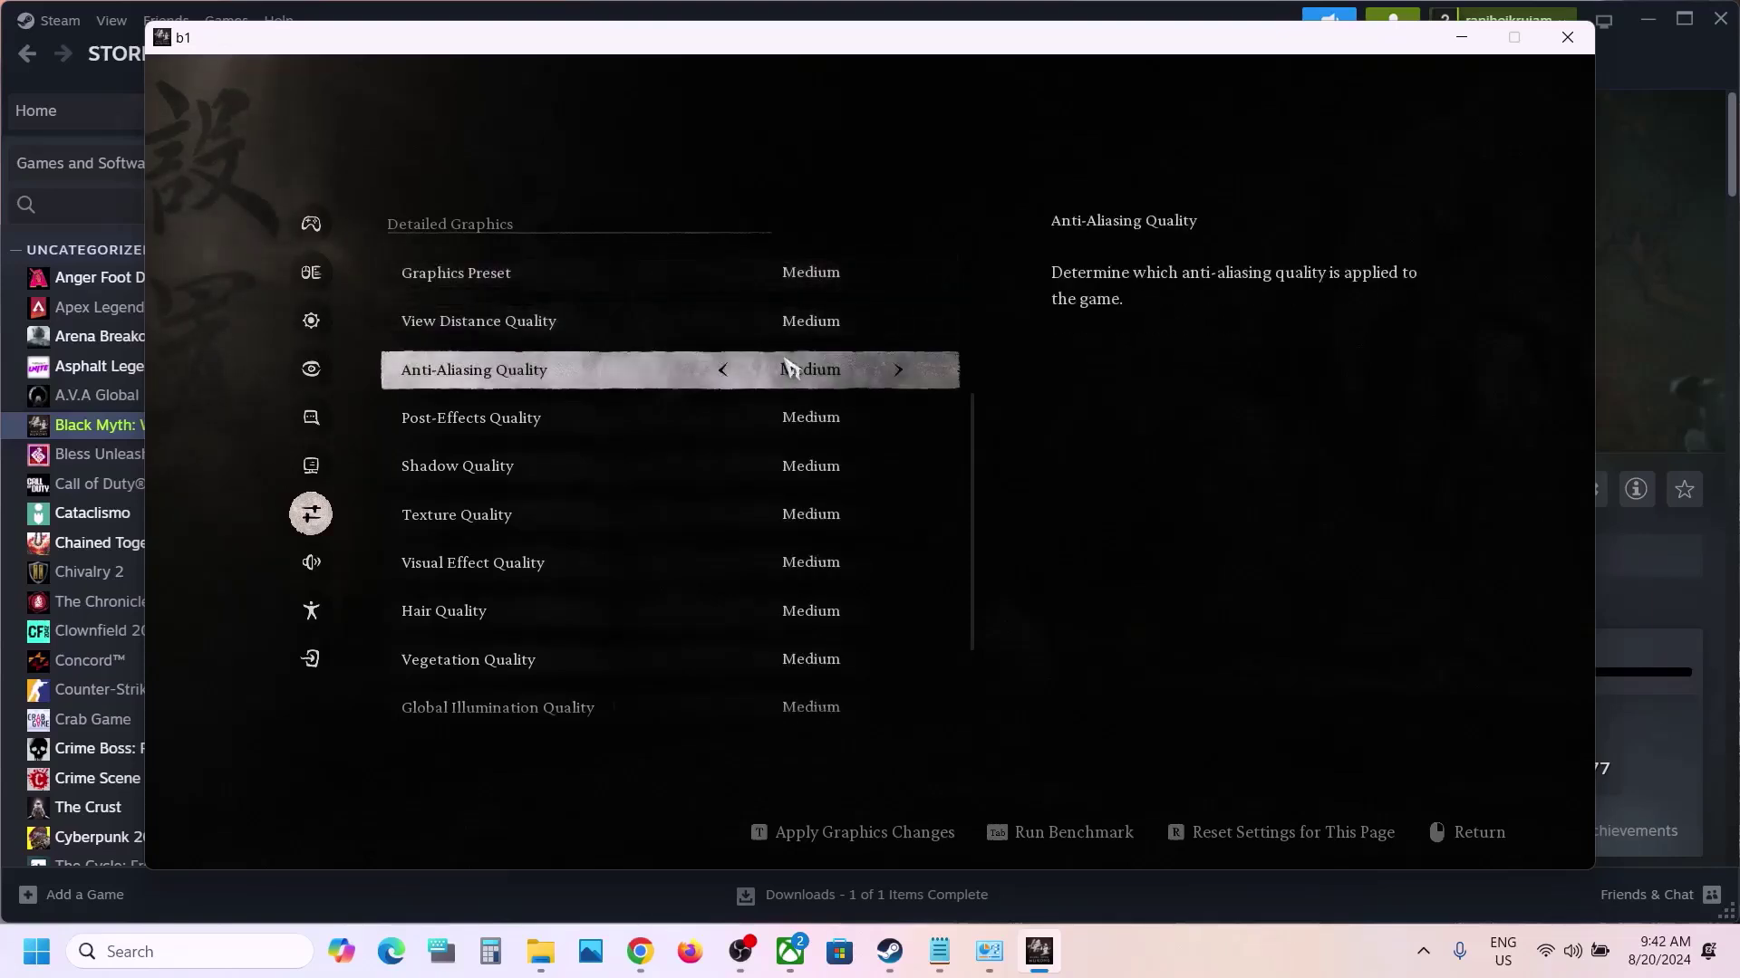
- Leave the Graphics menu and confirm applying the graphics changes
scroll(788, 368, up, 5)
scroll(788, 369, up, 2)
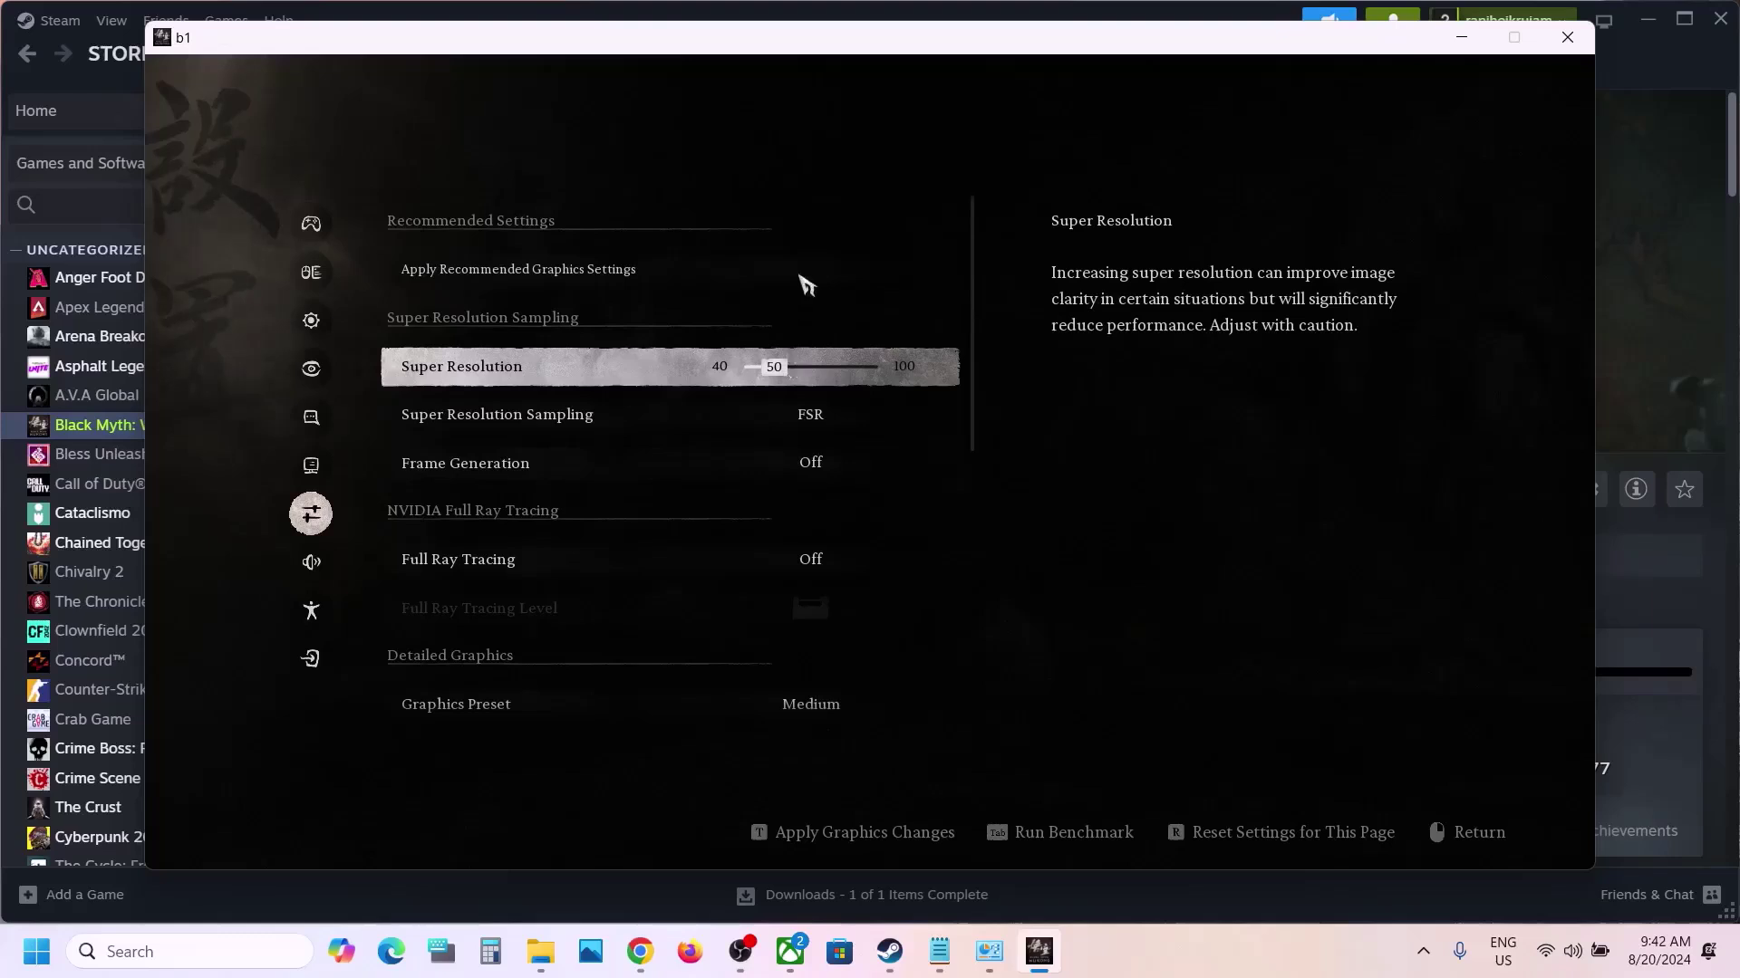
right_click(777, 436)
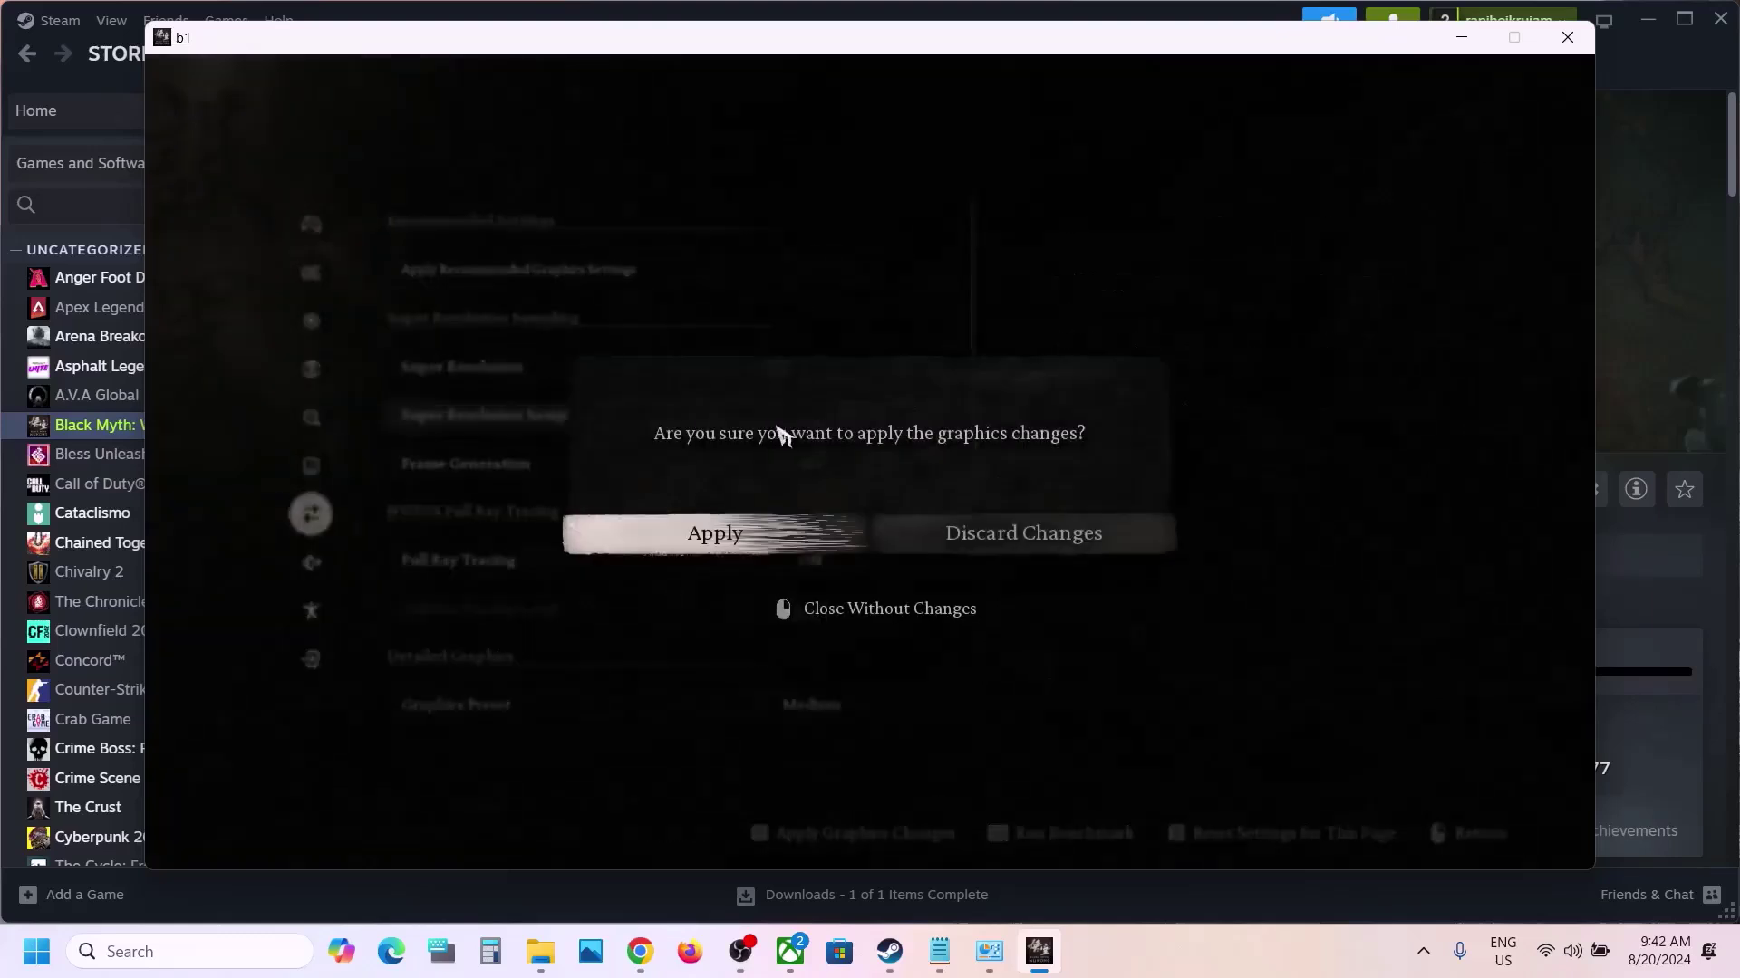
click(761, 541)
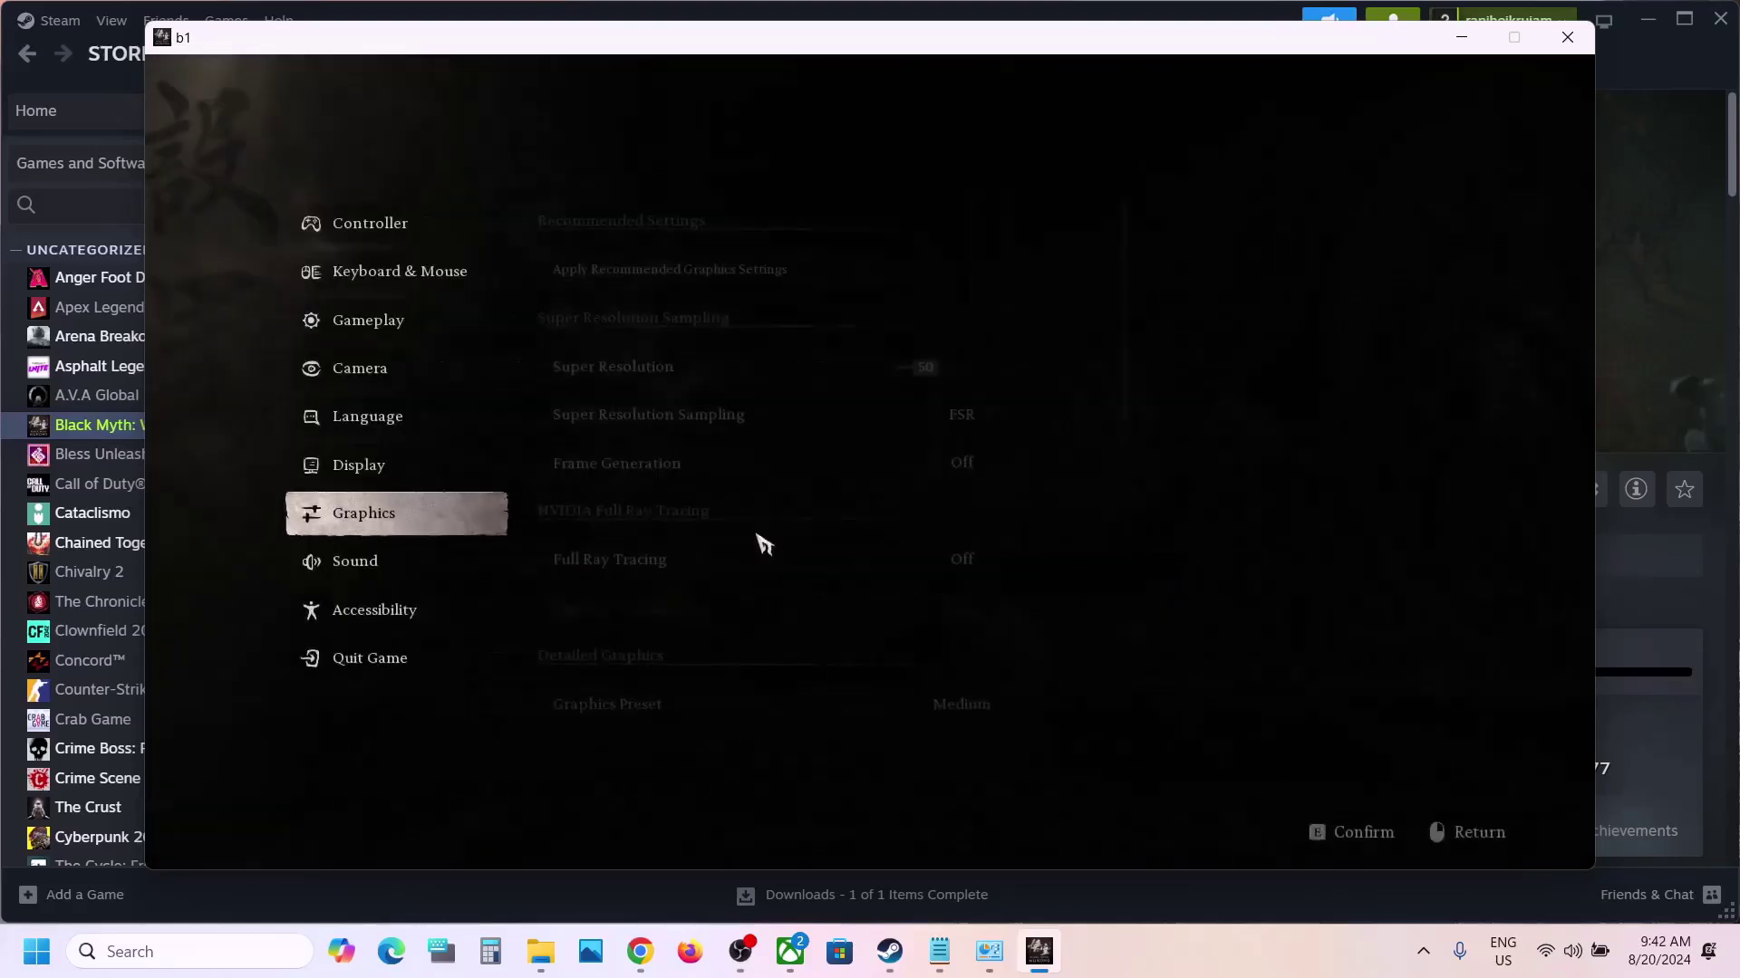
- Keep the Display settings at Windowed mode with 1600×900 resolution
click(403, 467)
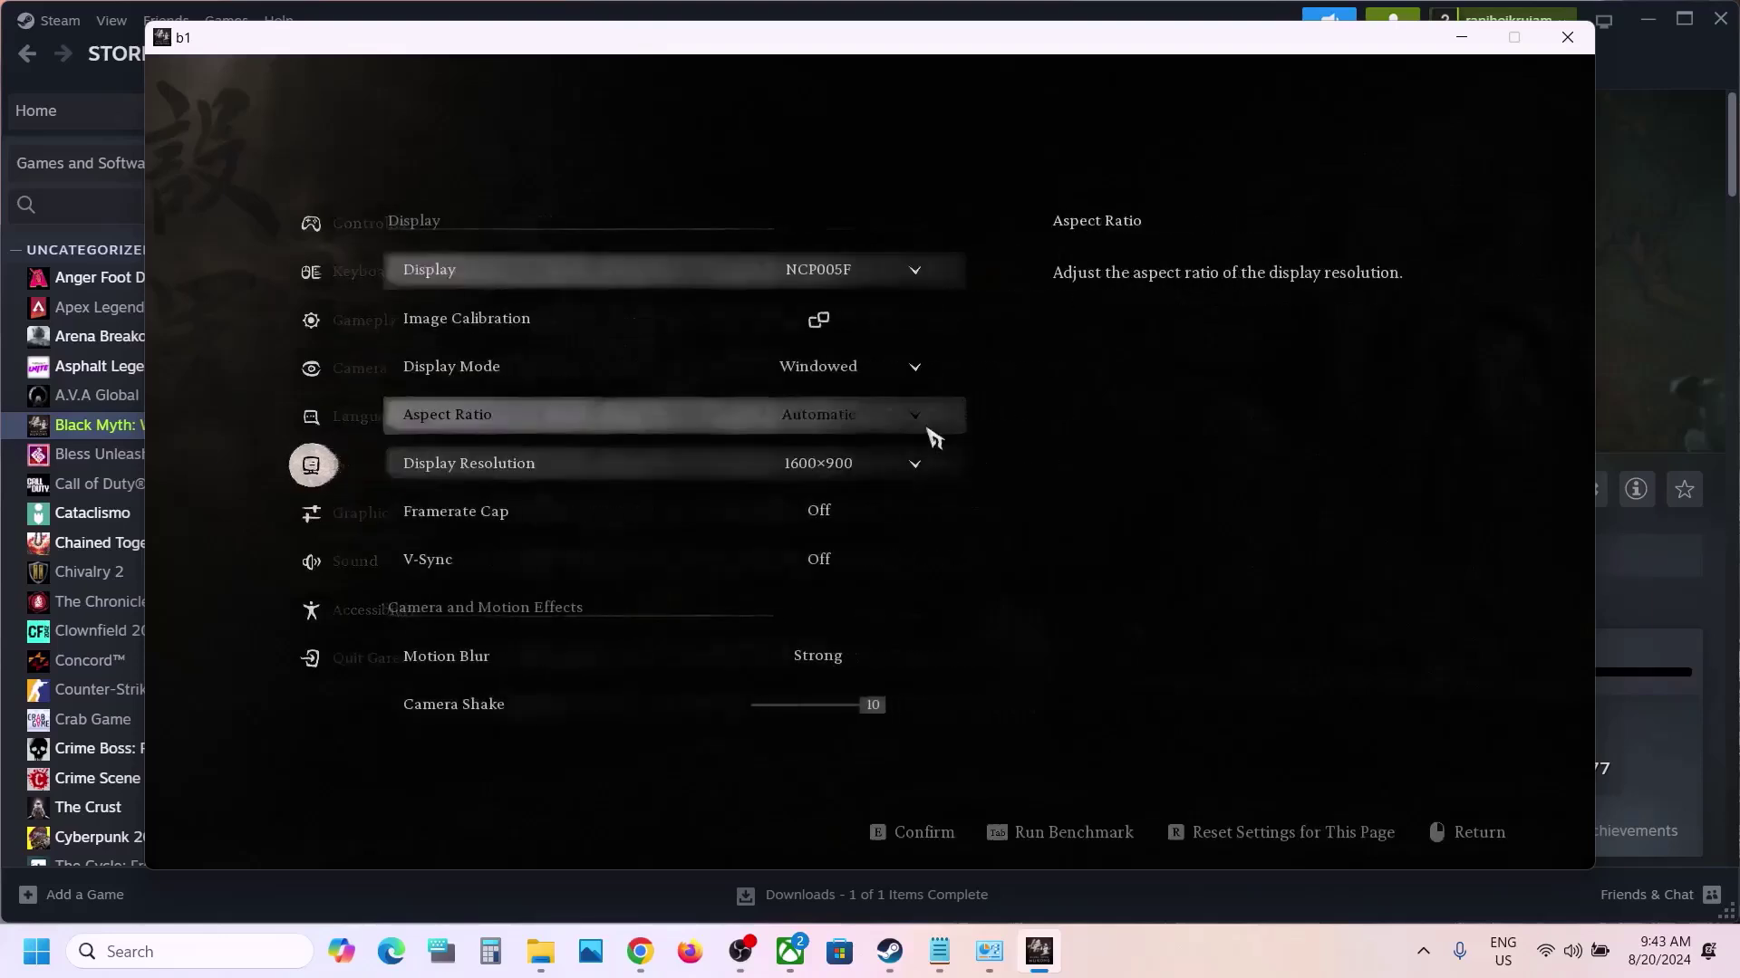
click(924, 372)
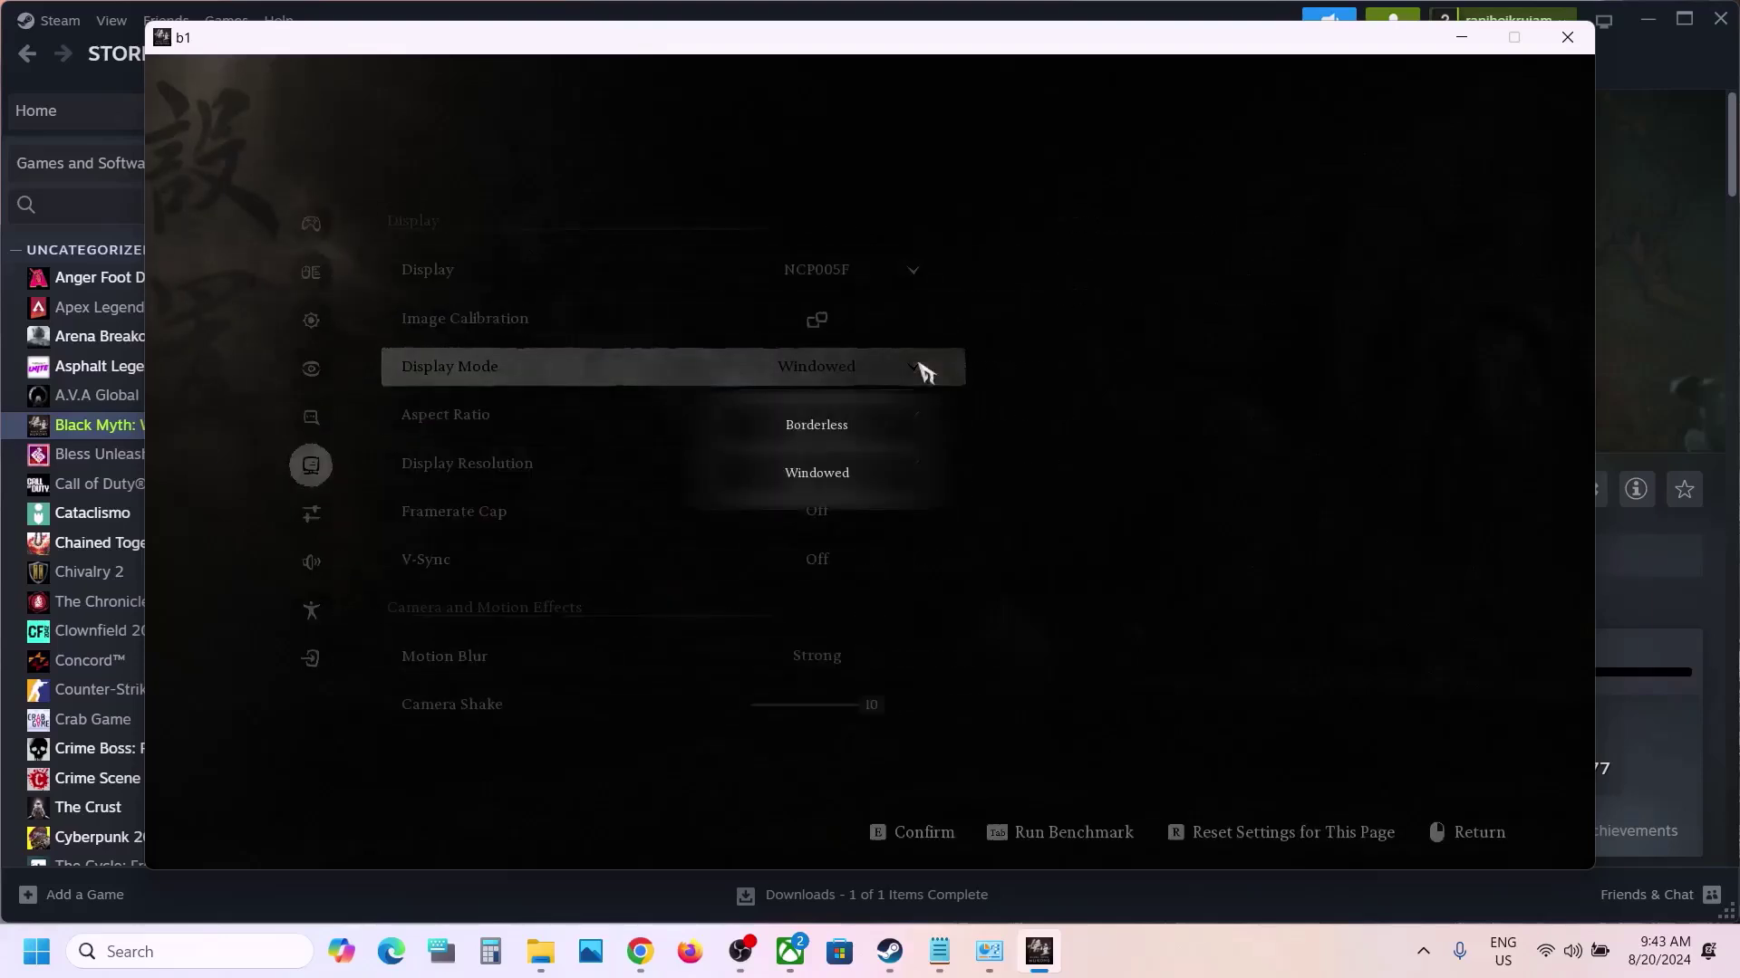
click(852, 472)
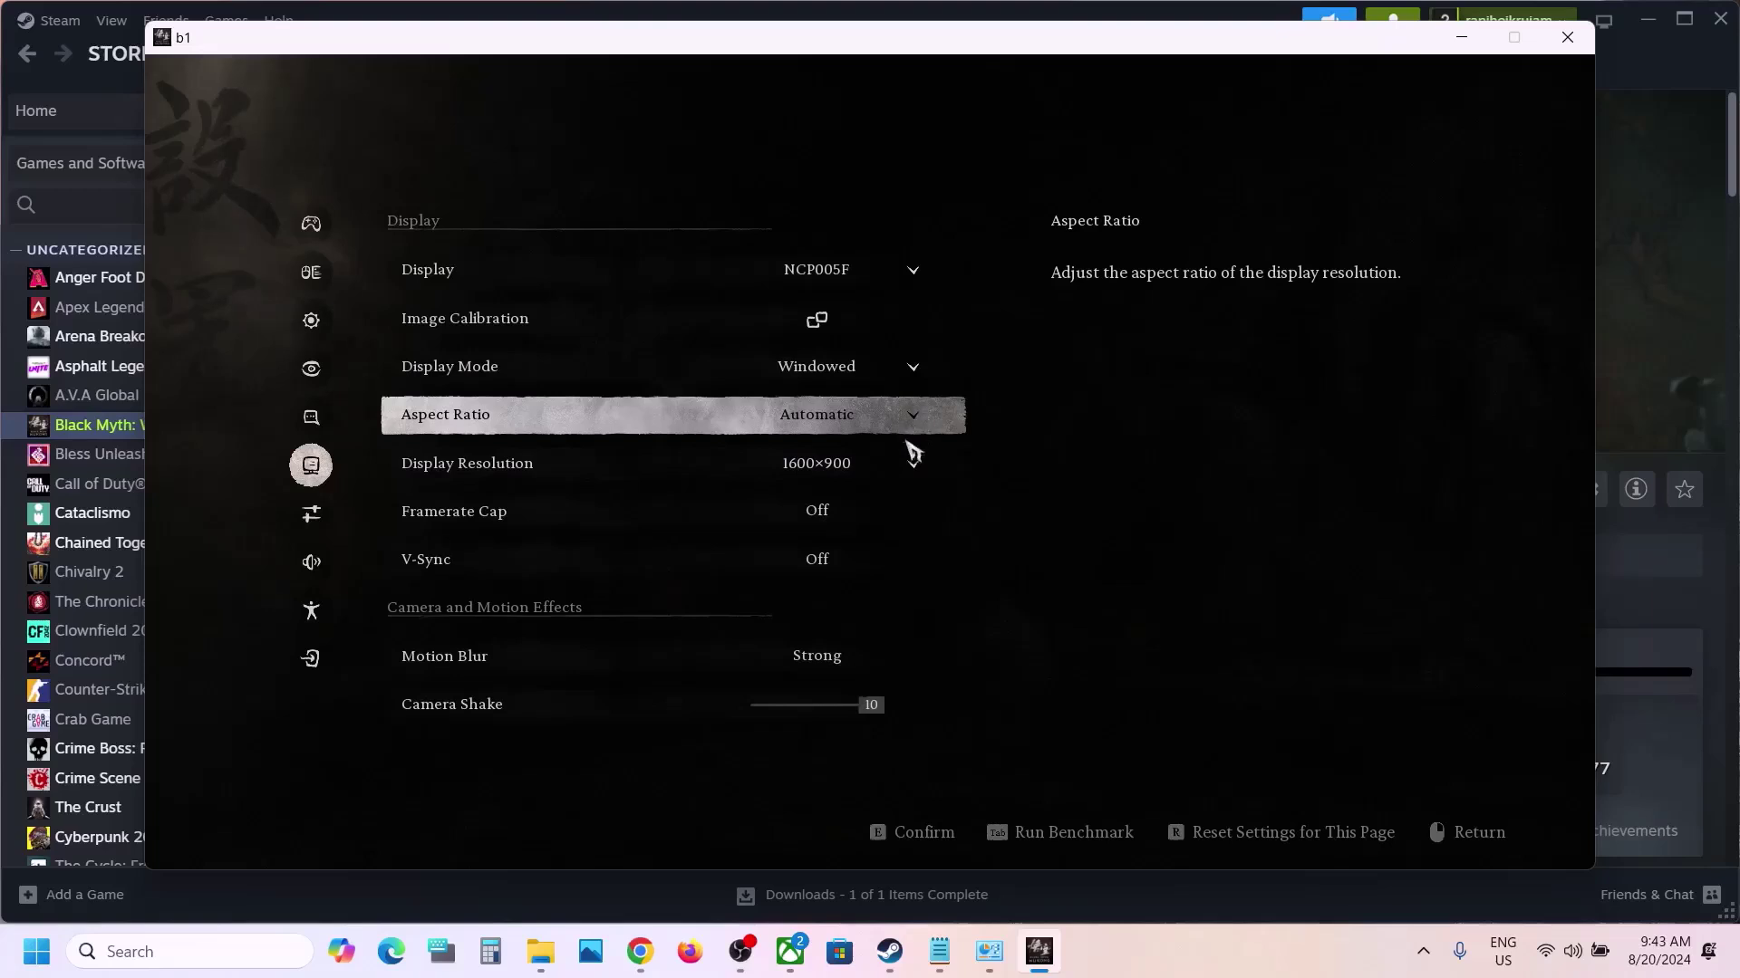
click(919, 468)
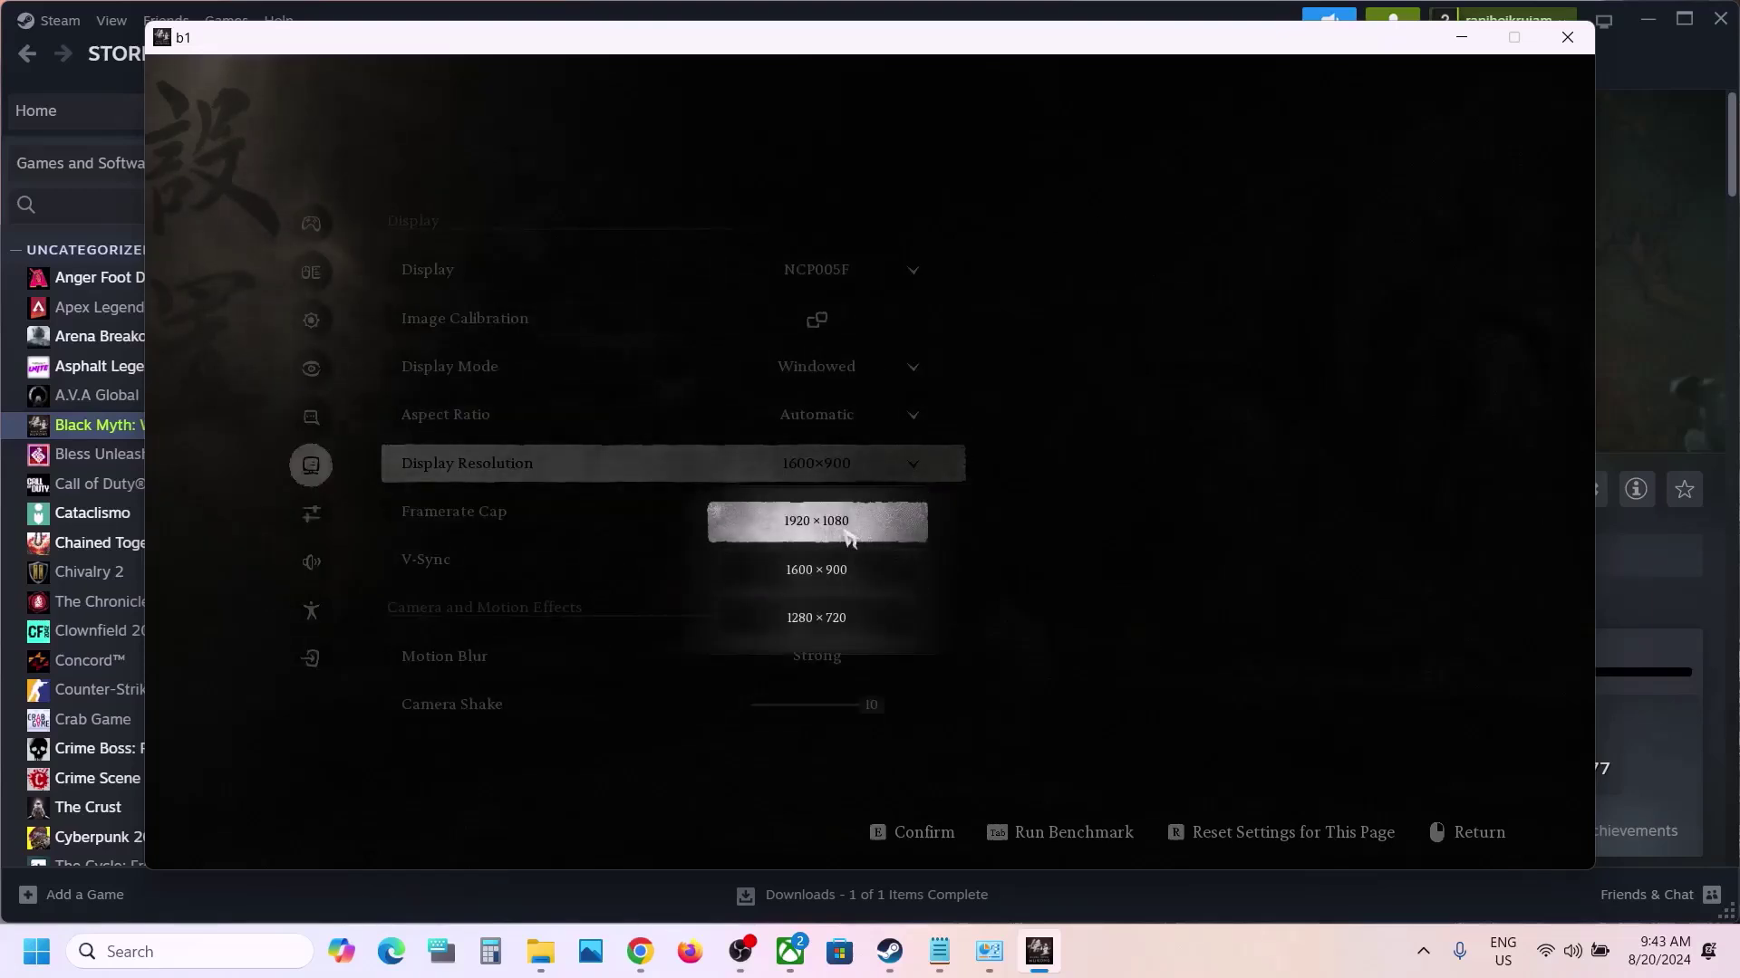
click(963, 509)
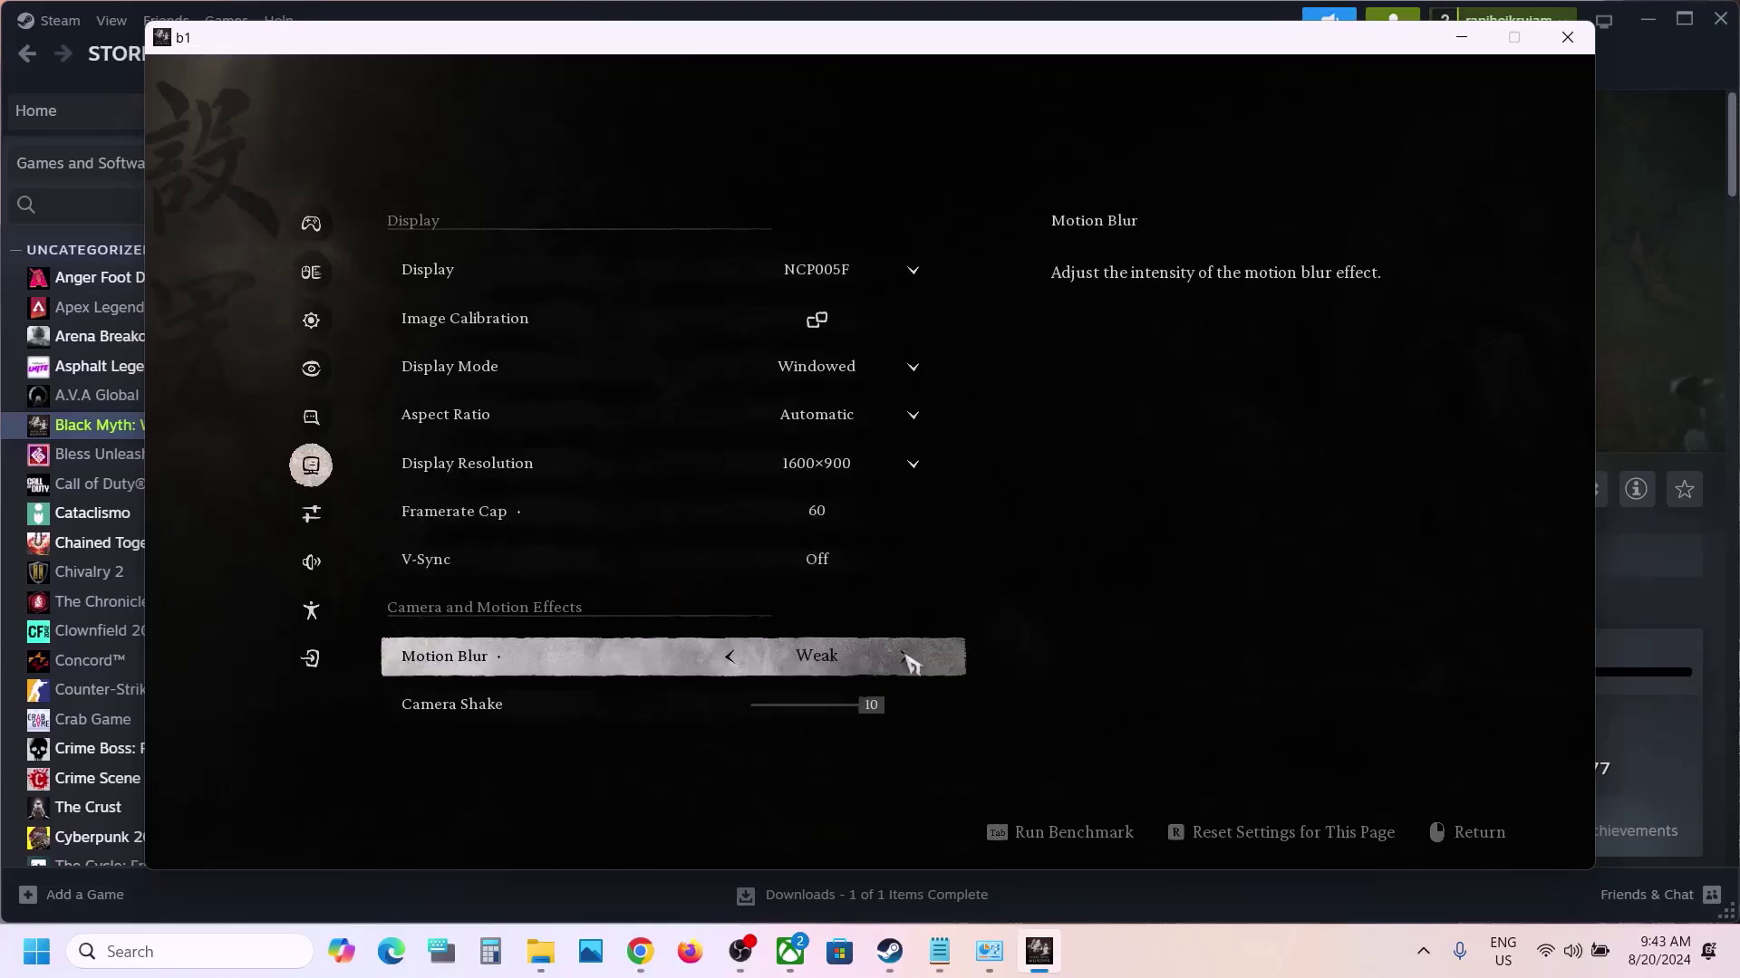
- Exit settings to the main menu and minimize the game window
right_click(668, 415)
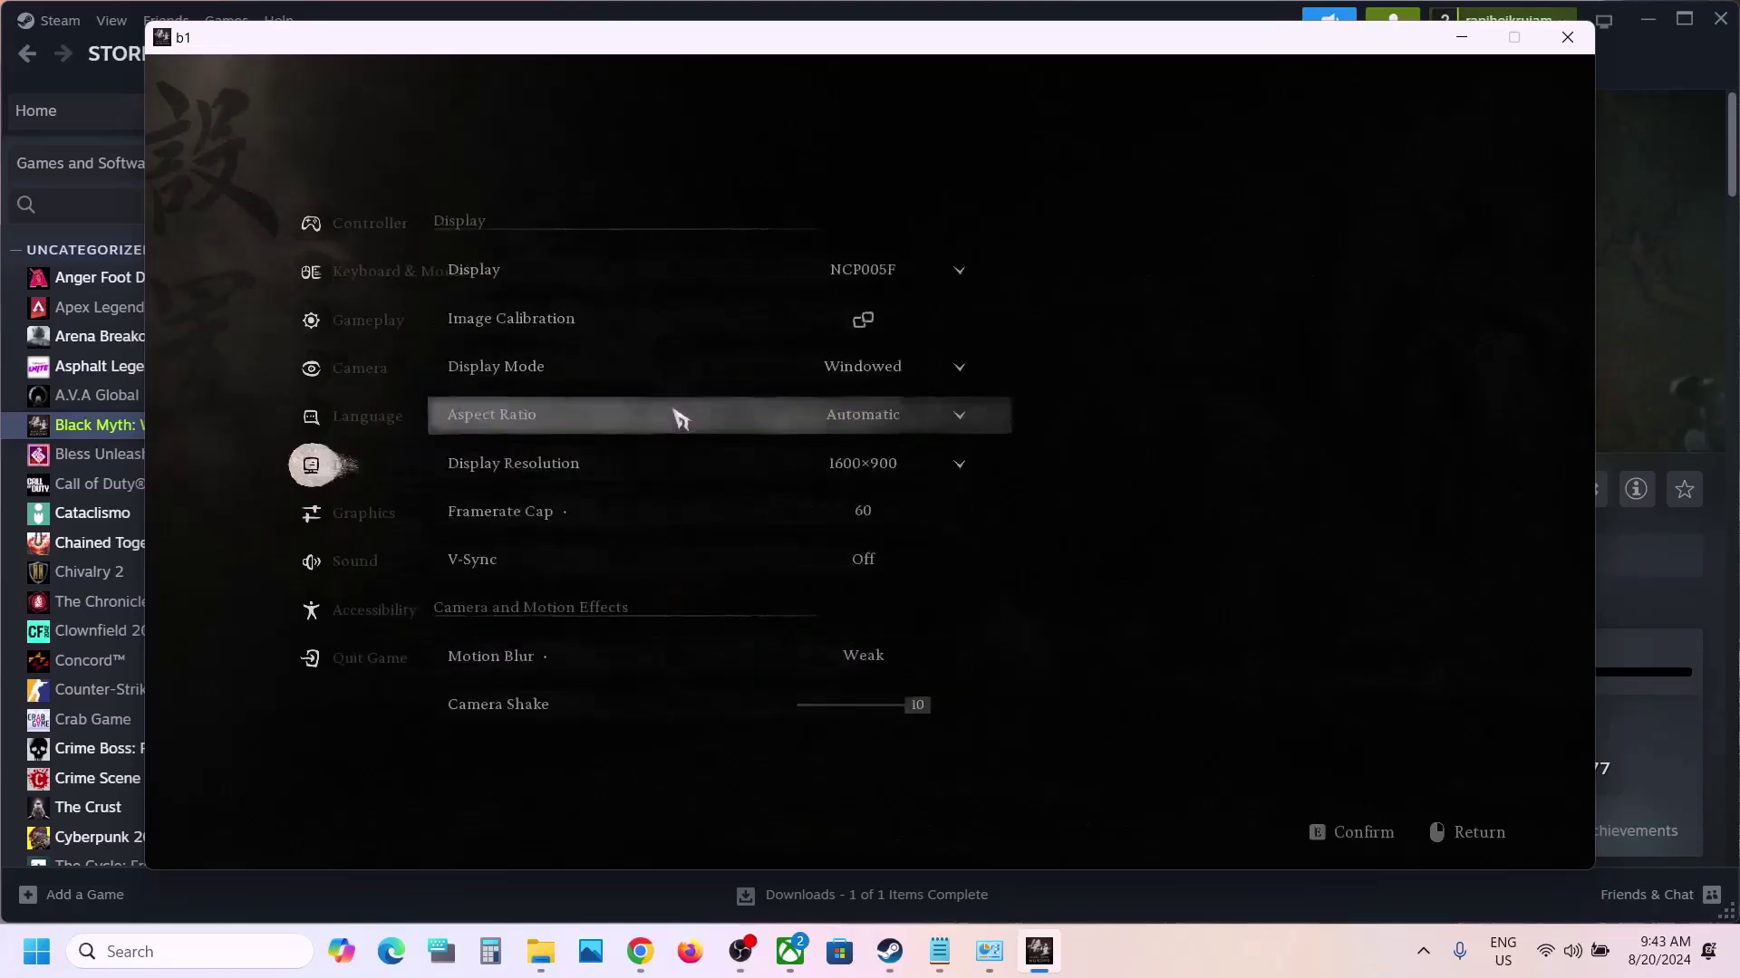
right_click(660, 478)
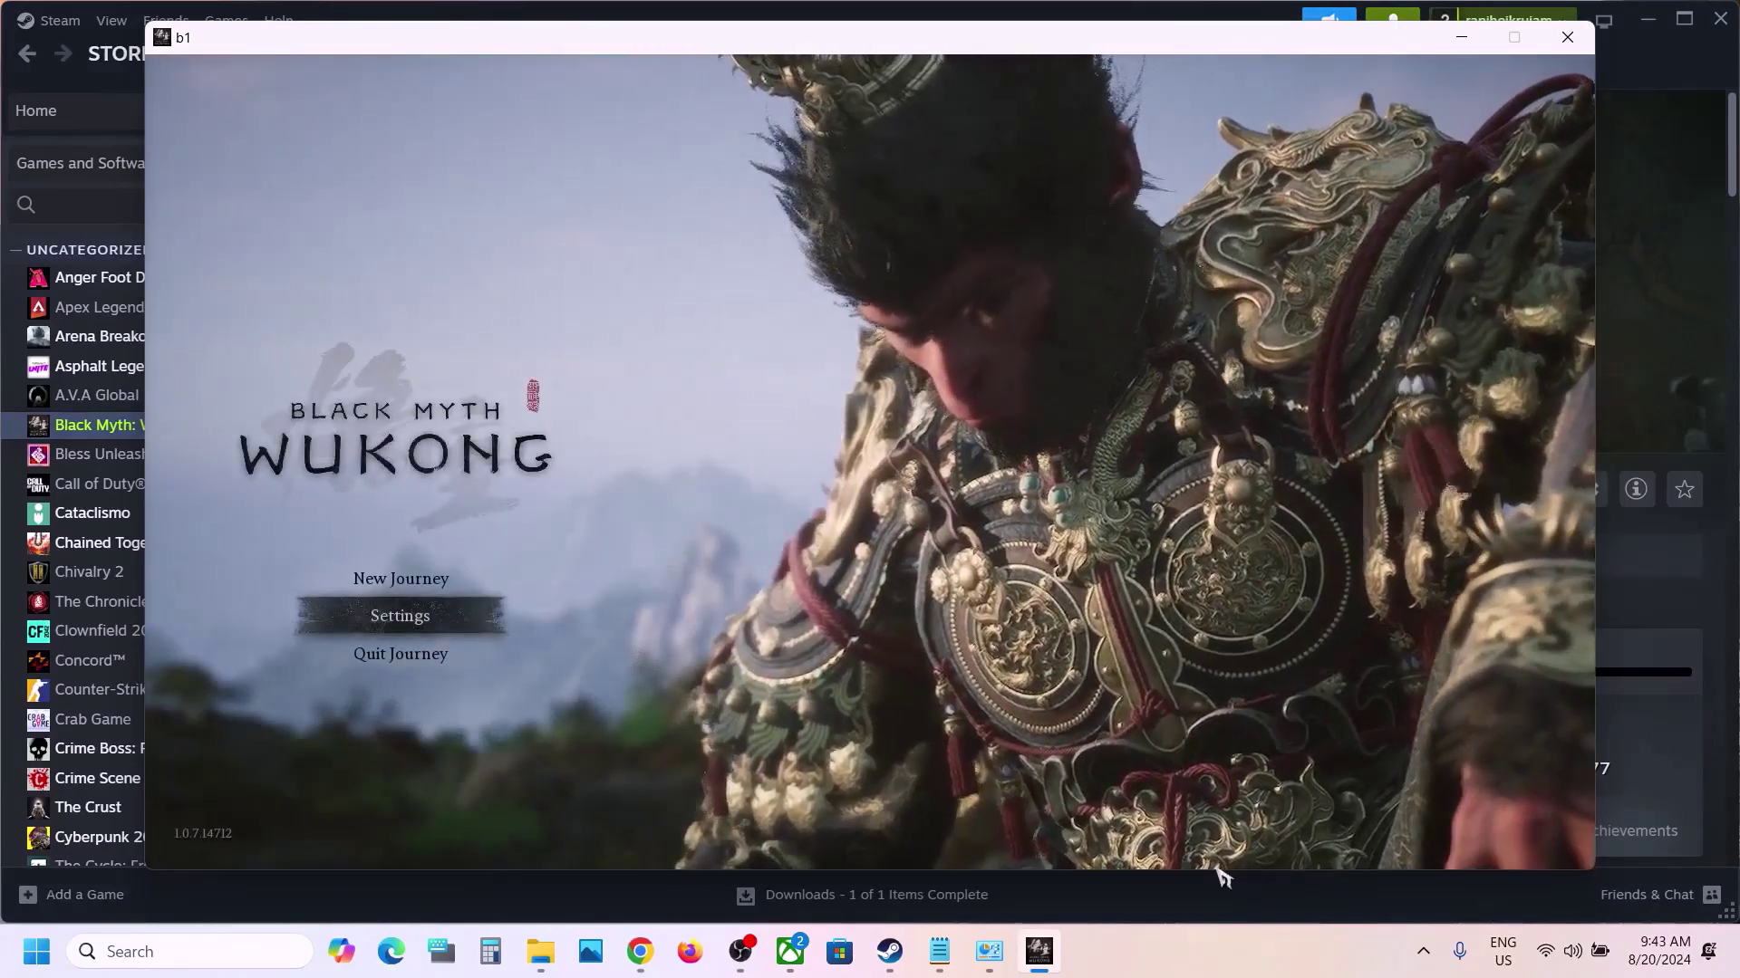
click(1461, 38)
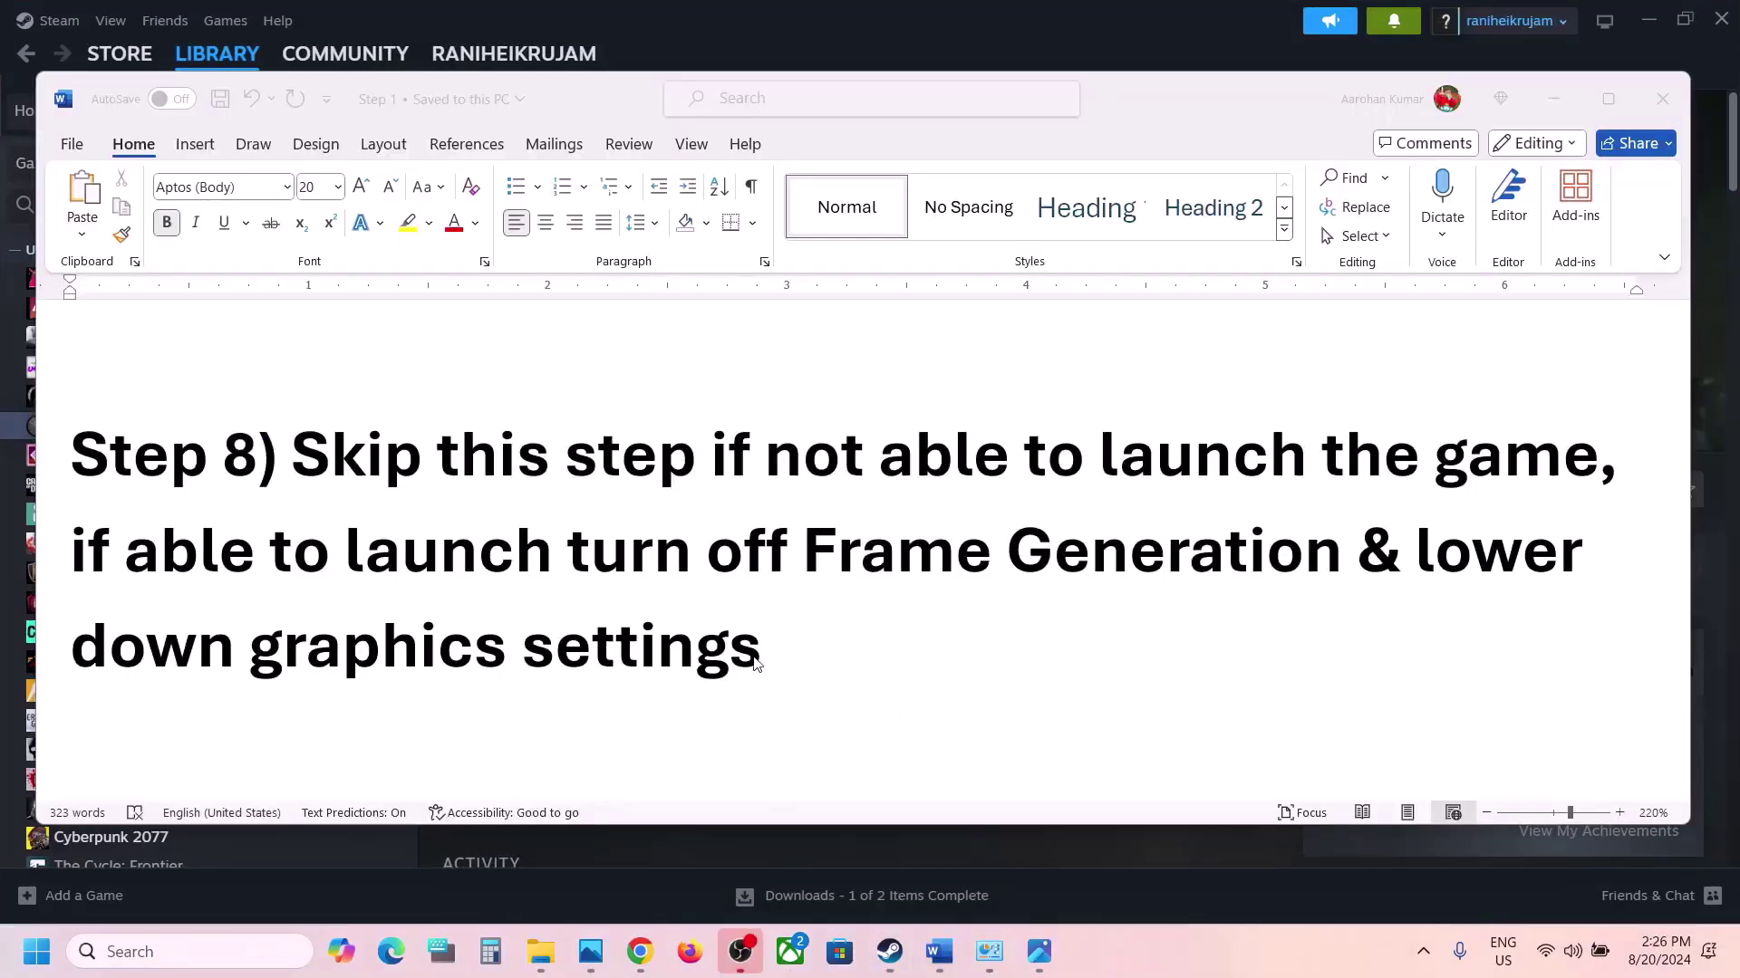
scroll(755, 662, down, 7)
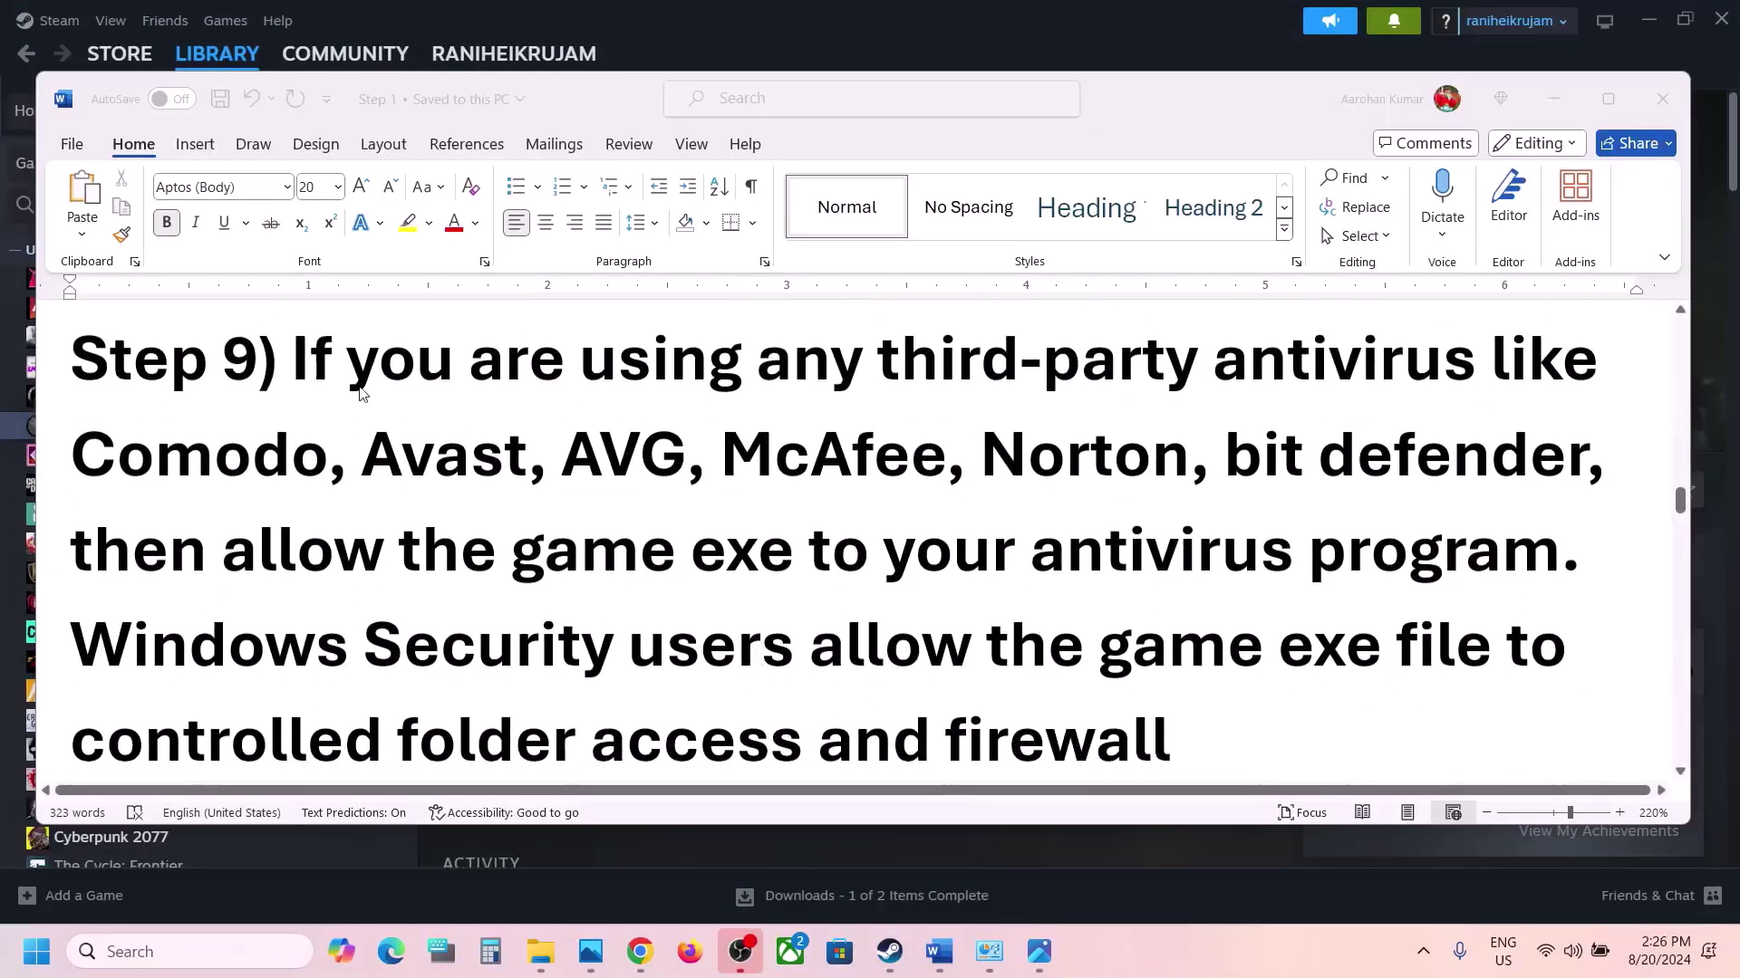
click(304, 366)
drag(301, 369, 797, 475)
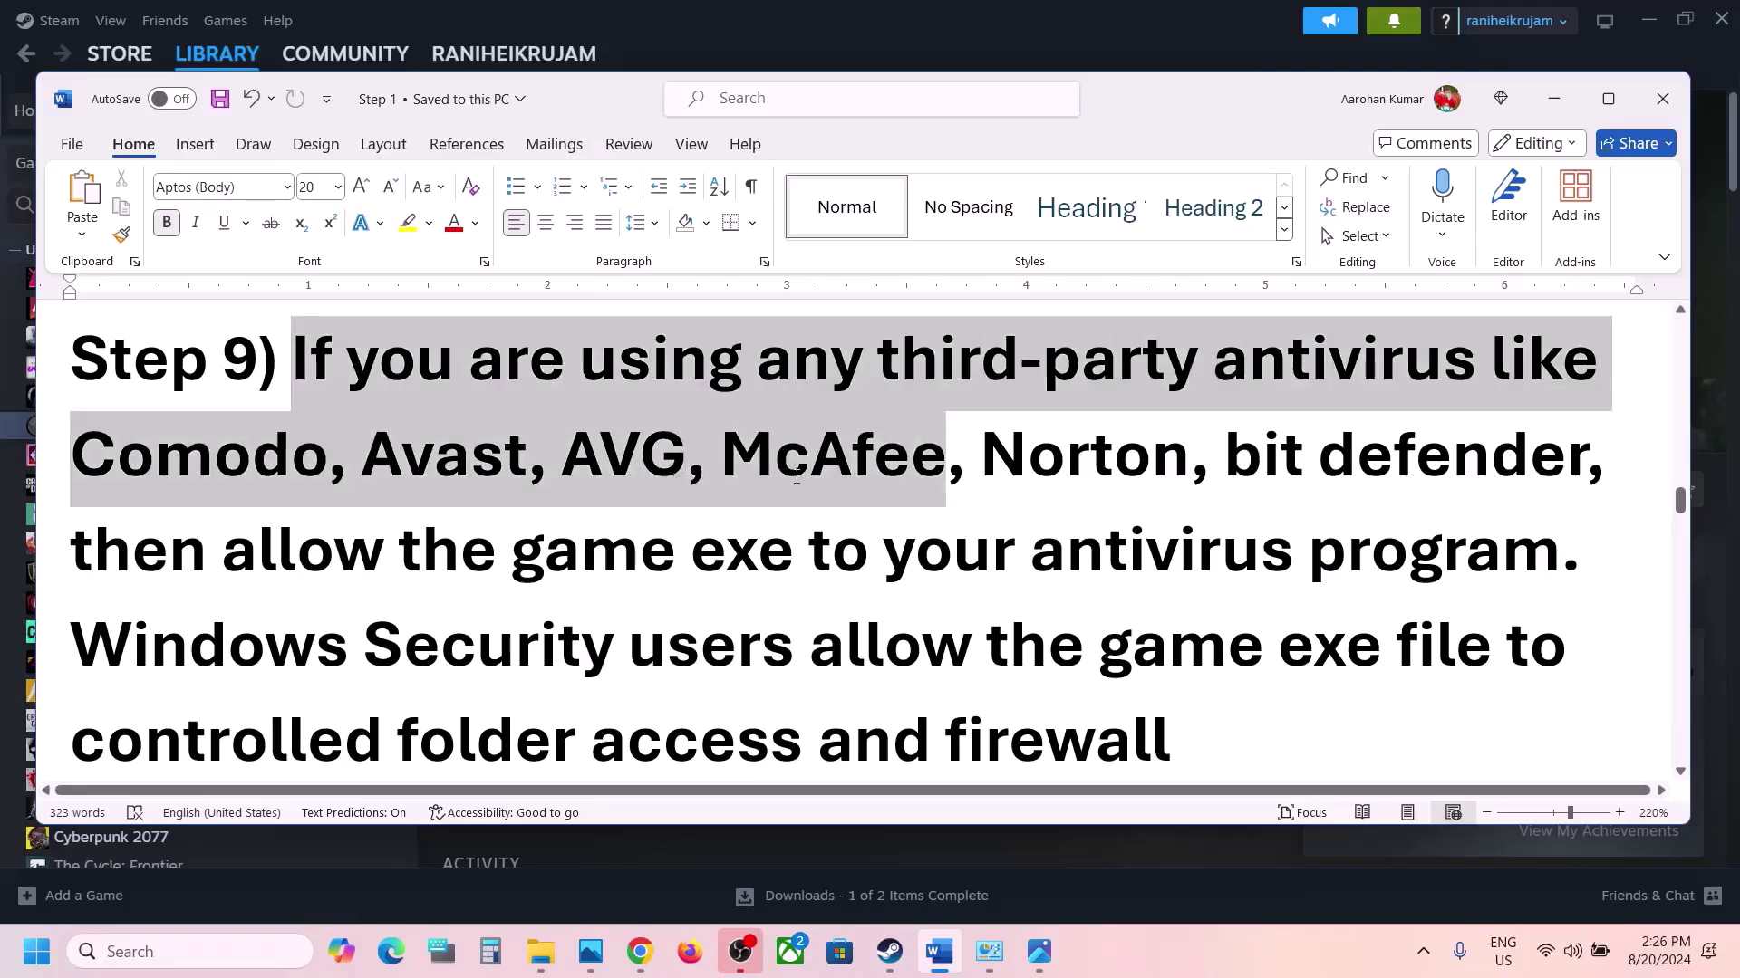
drag(989, 455, 1314, 467)
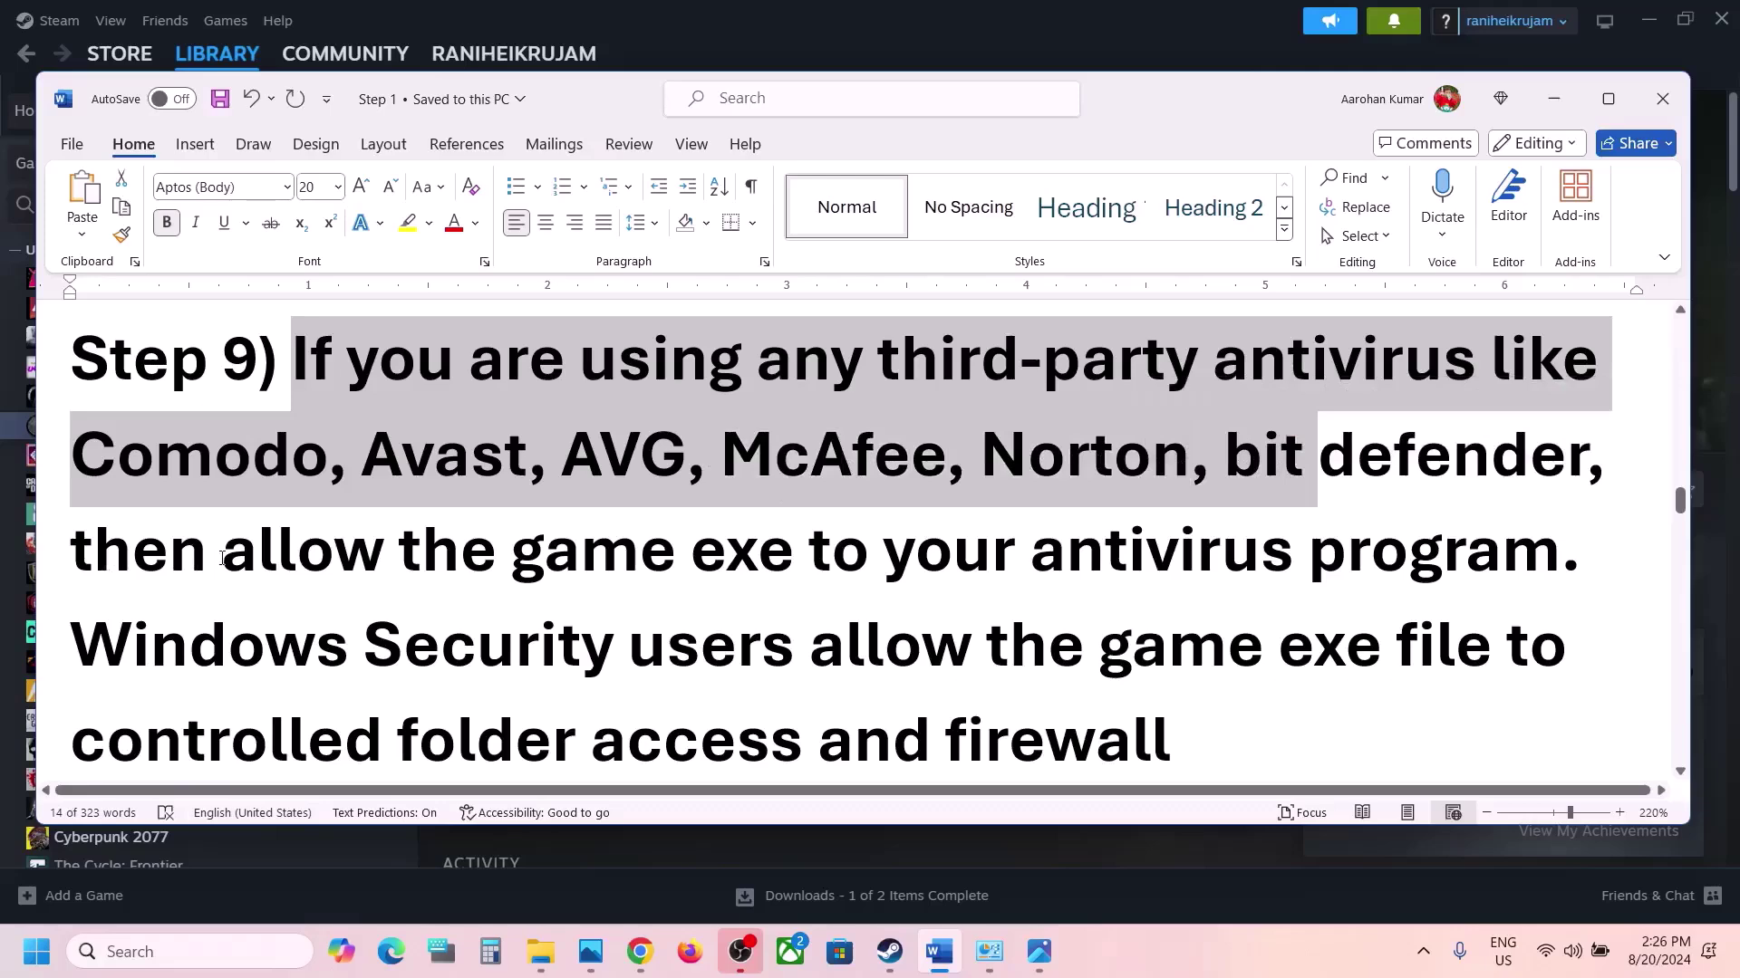
drag(222, 558, 1560, 555)
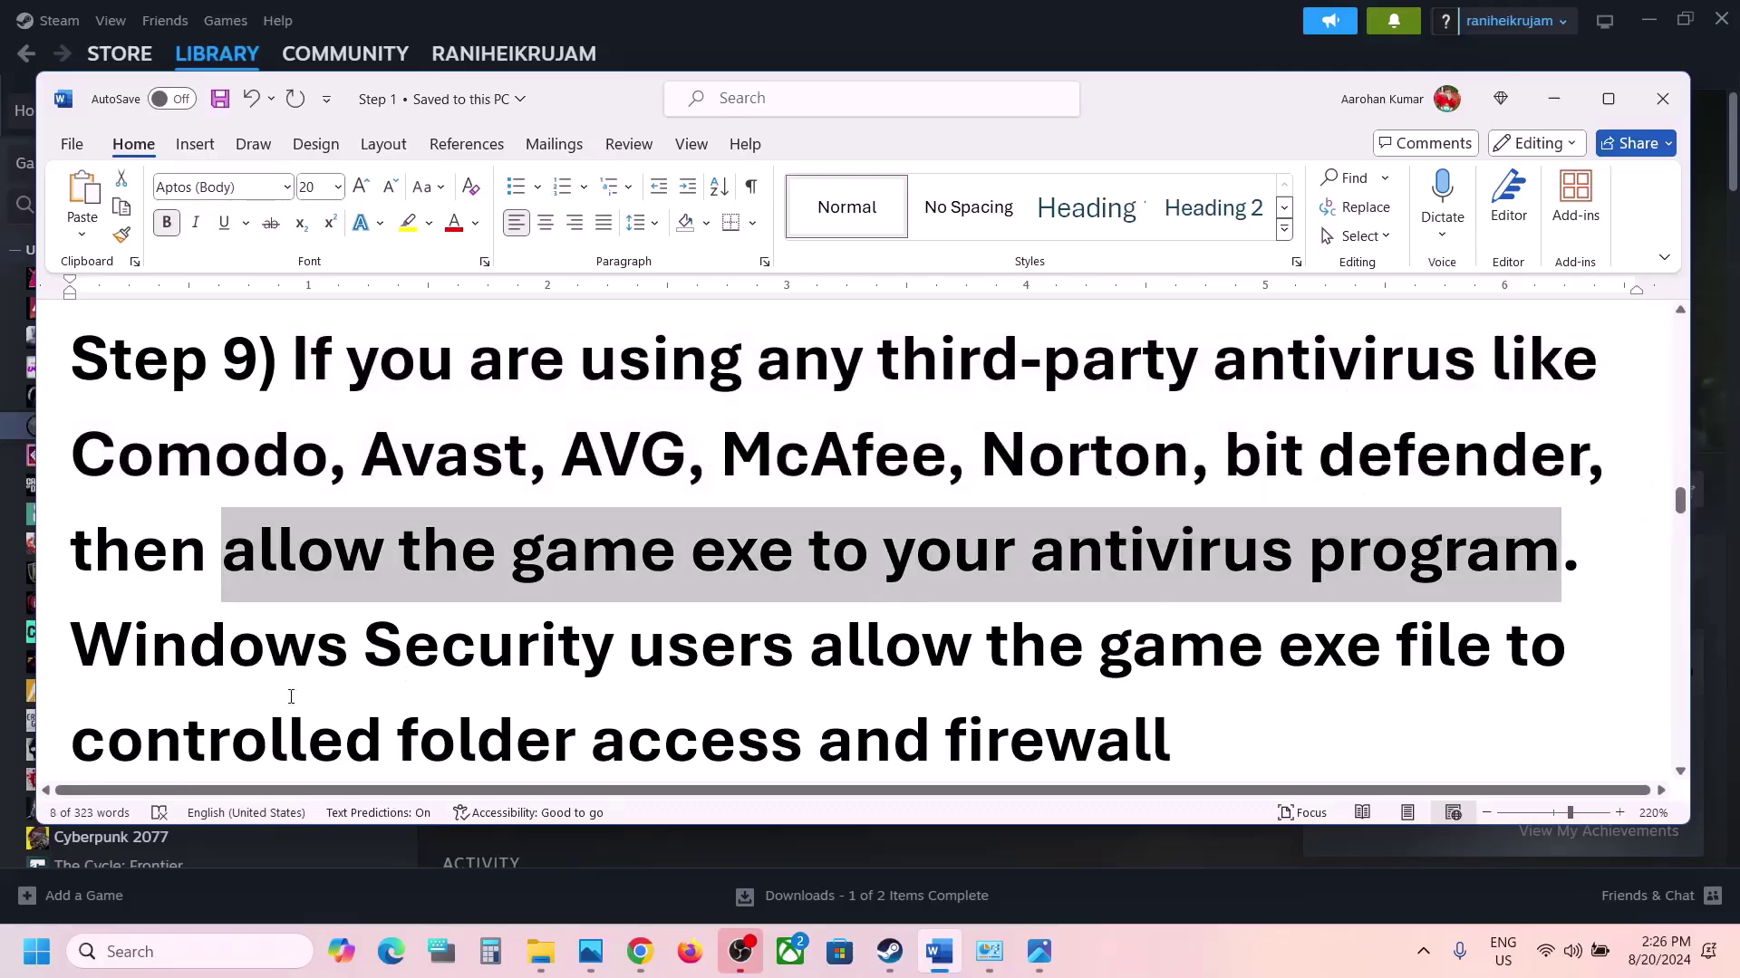
drag(95, 642, 870, 643)
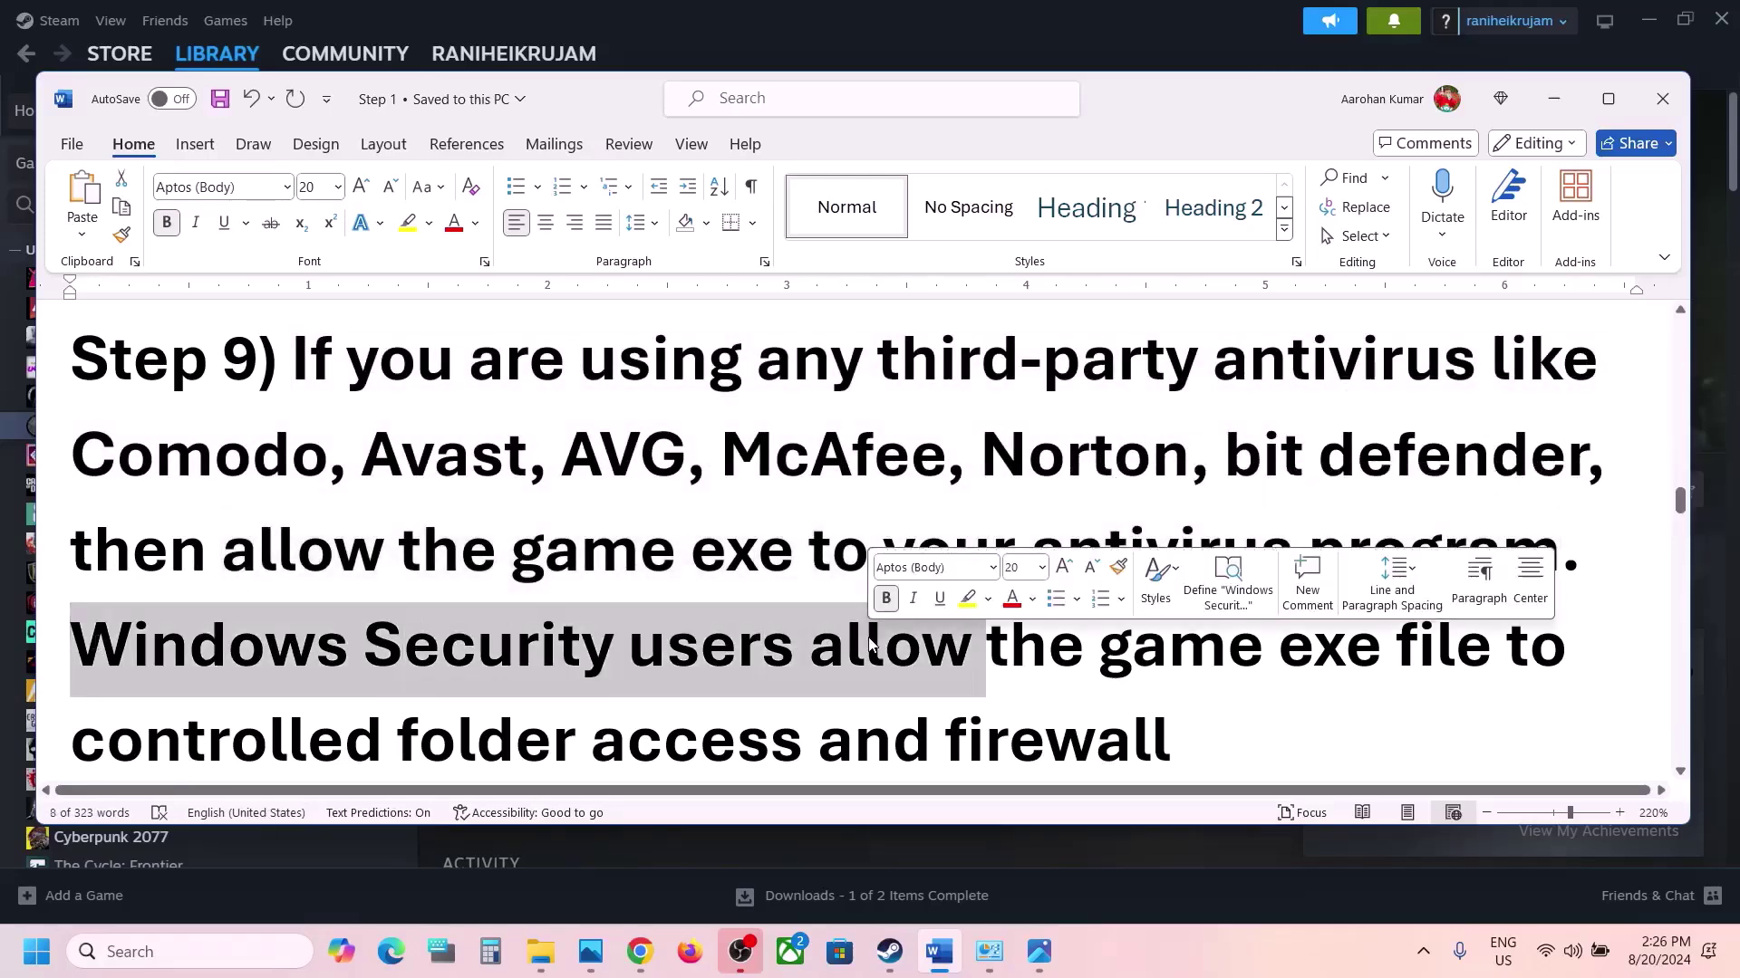
- Open Settings with Win+I and go to Privacy & security > Windows Security > Virus & threat protection
click(870, 643)
key(super+i)
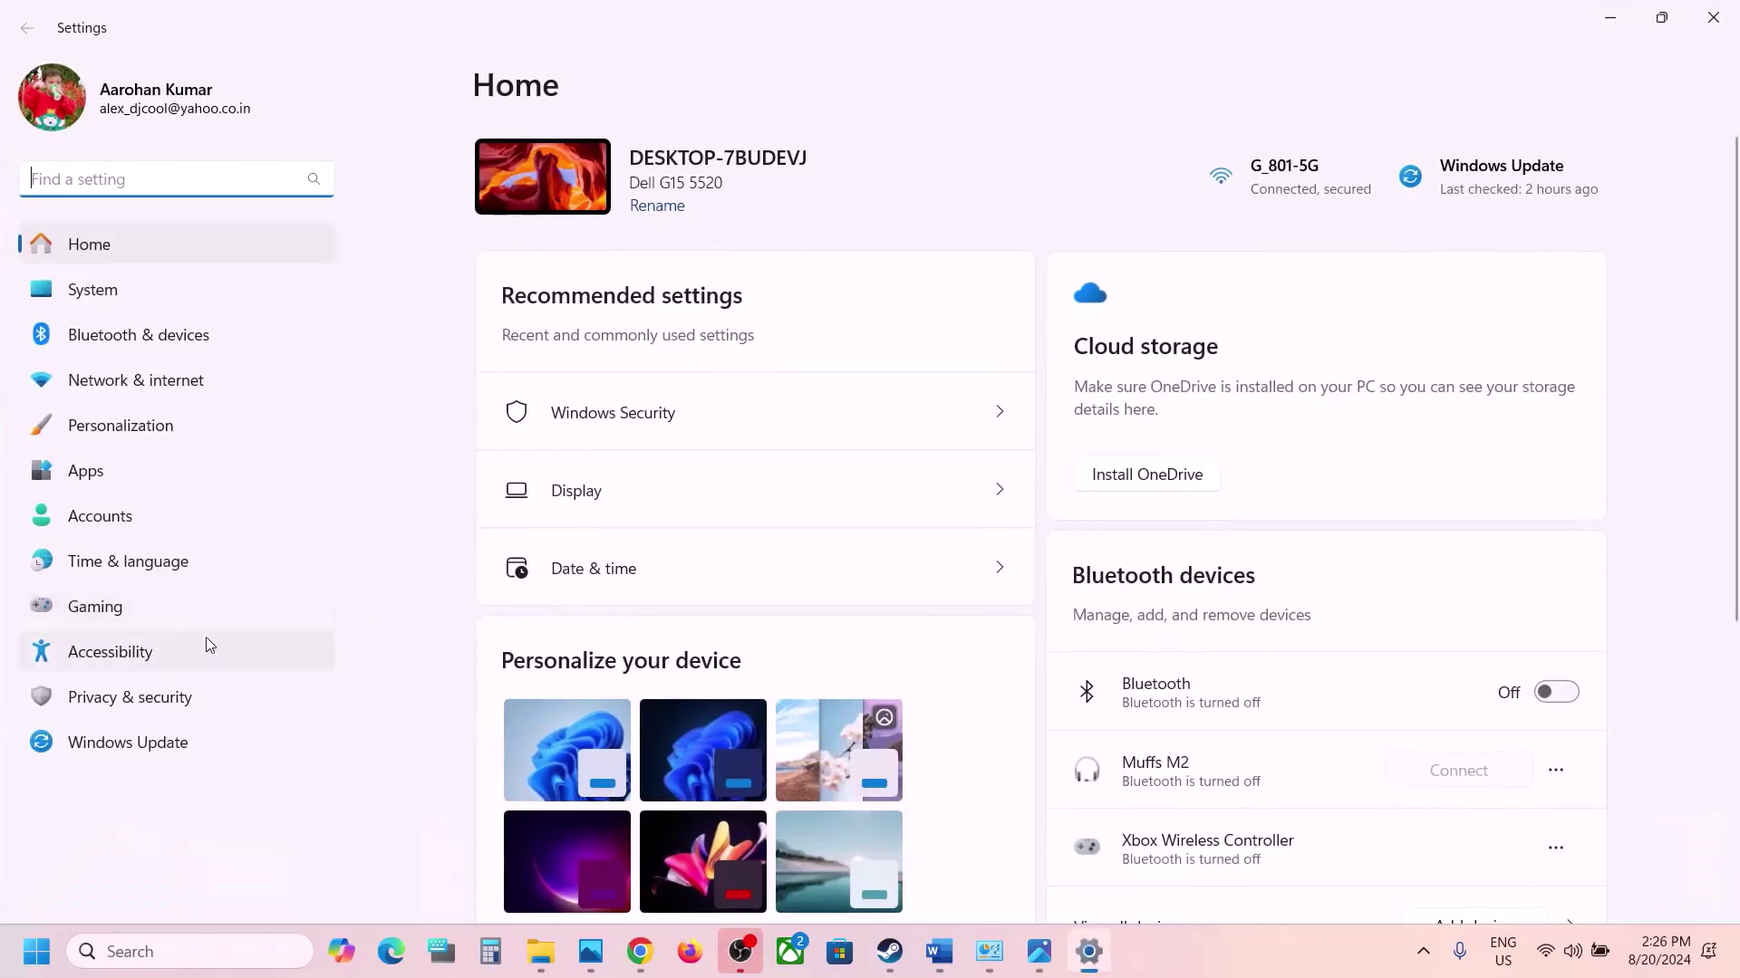
click(133, 705)
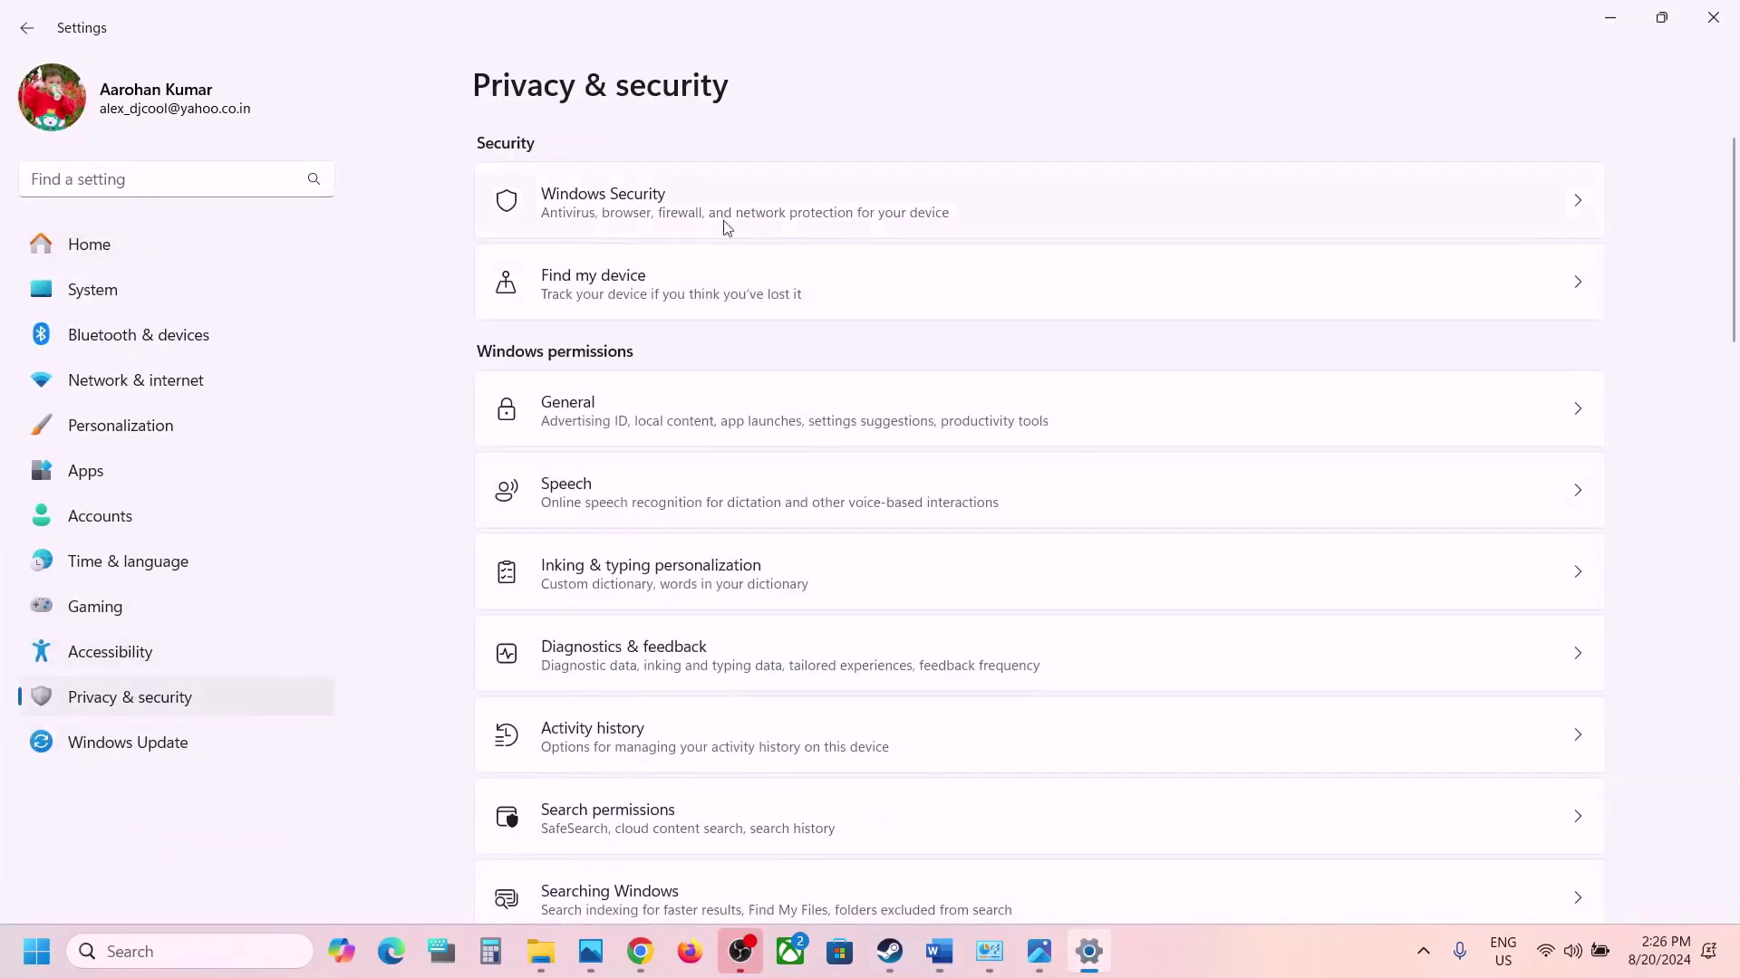
click(657, 209)
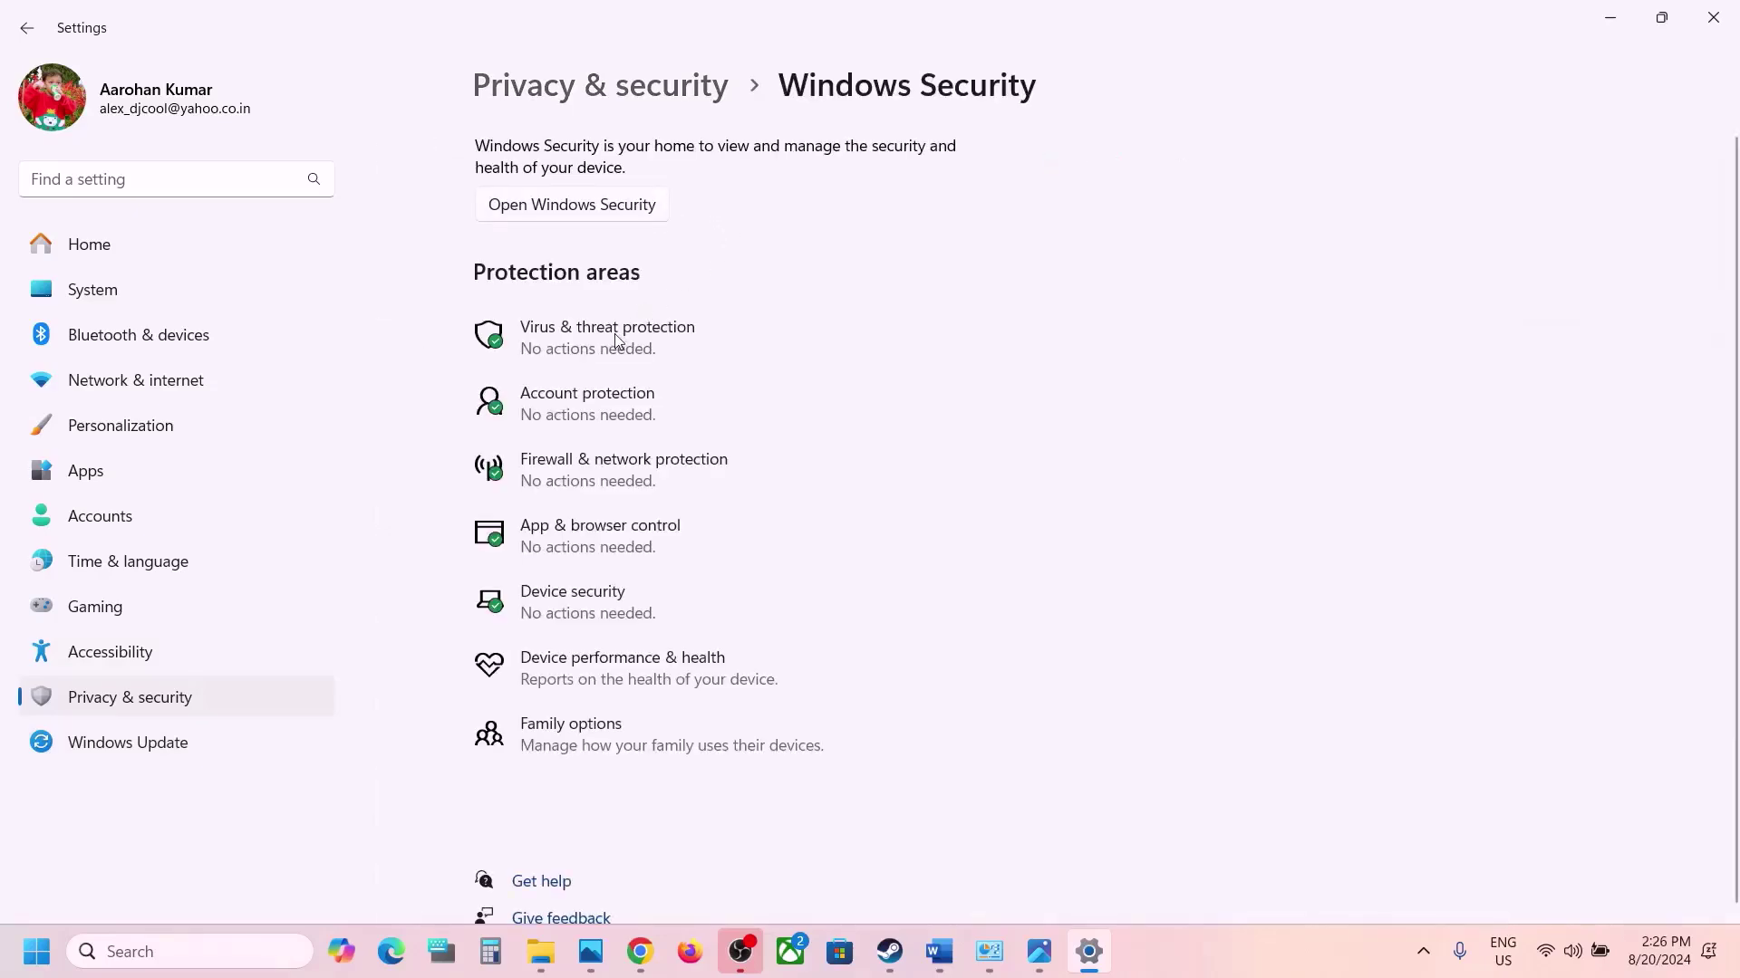
click(615, 341)
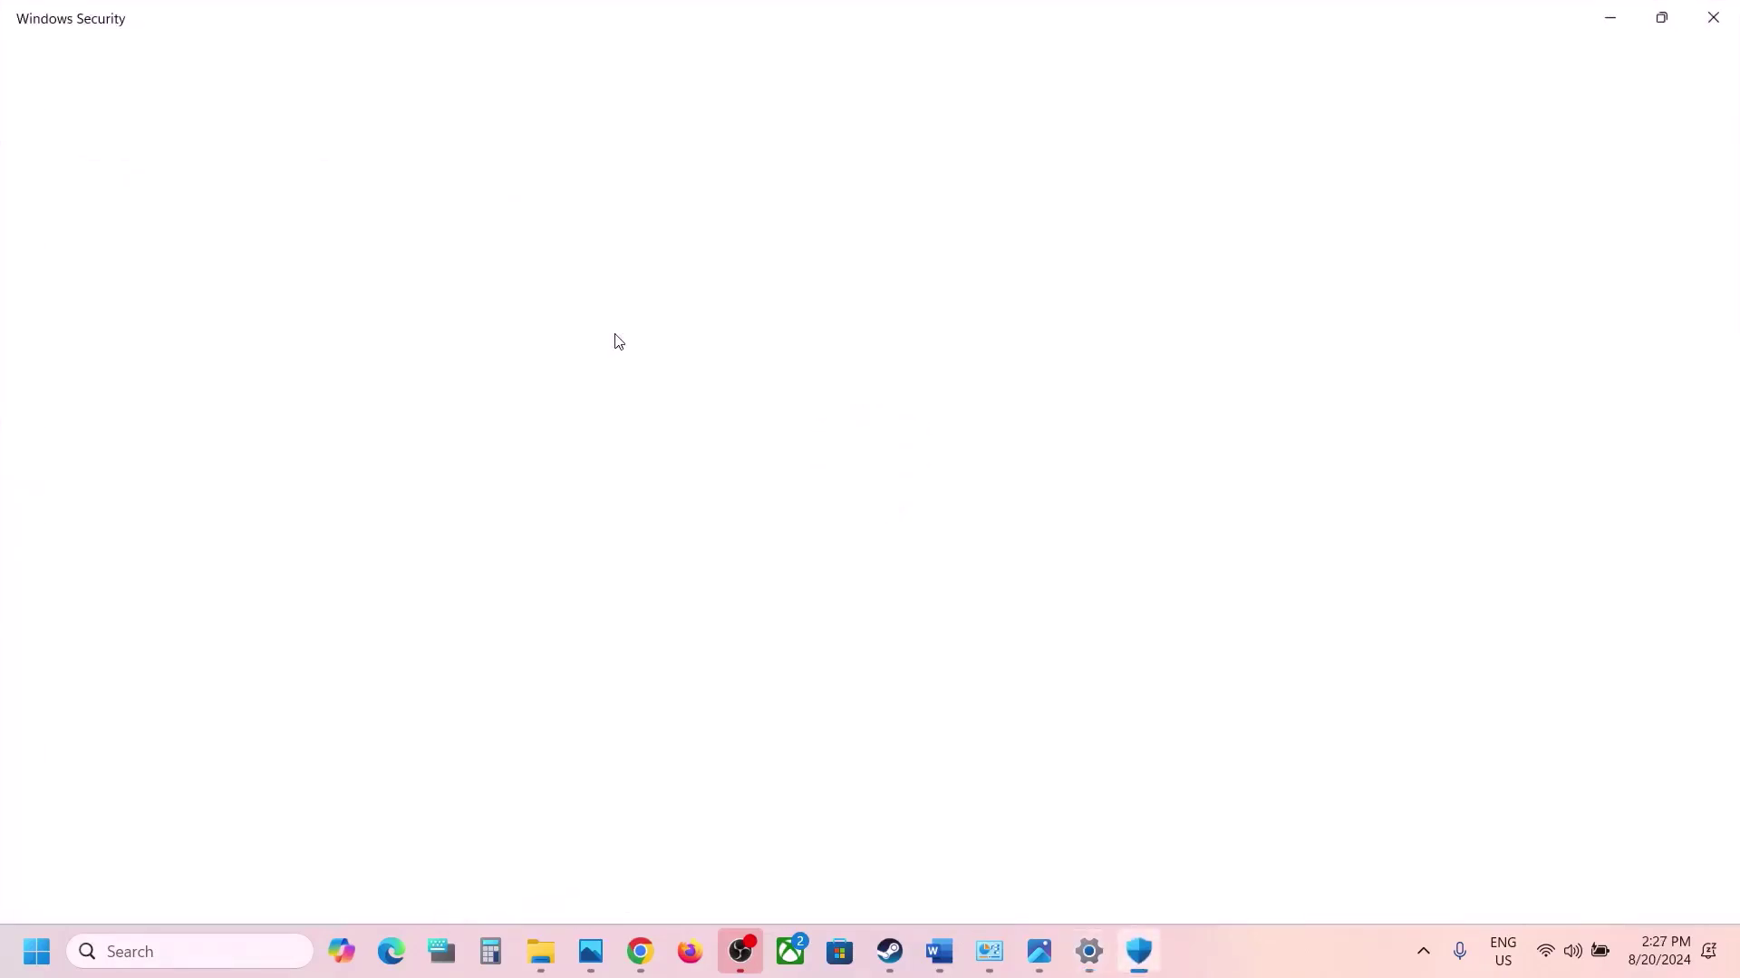
- Open Ransomware protection's Controlled folder access allowed apps and start browsing for an app
scroll(616, 342, down, 3)
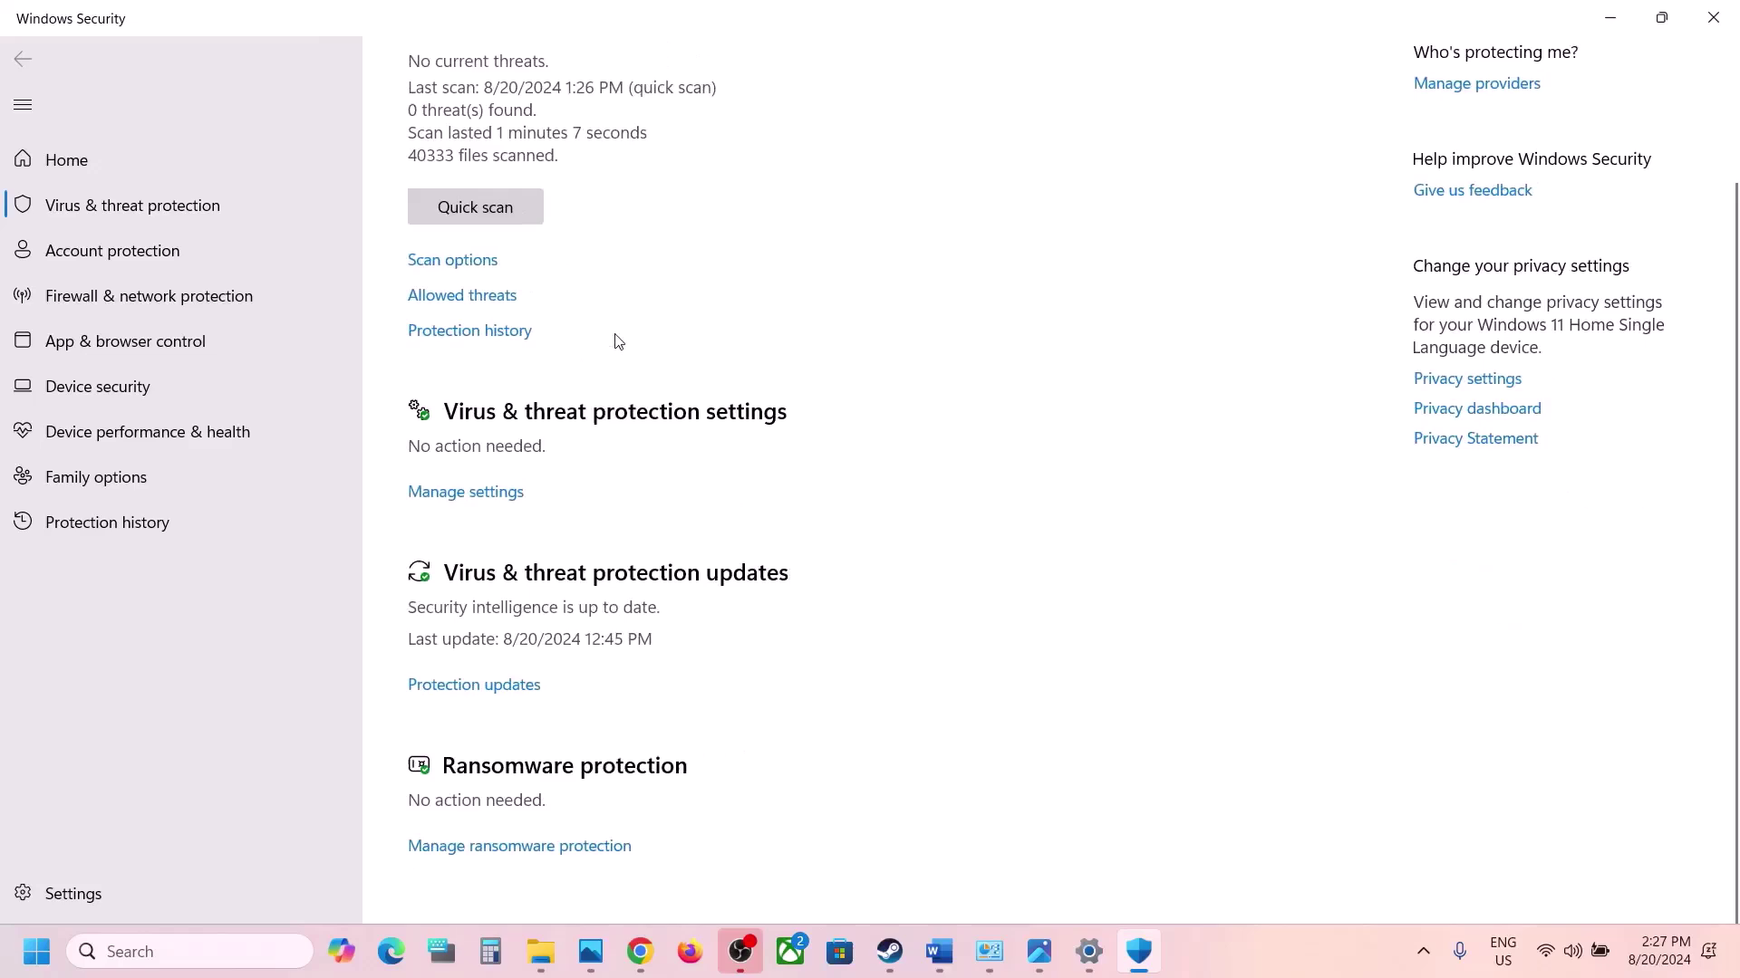
click(532, 857)
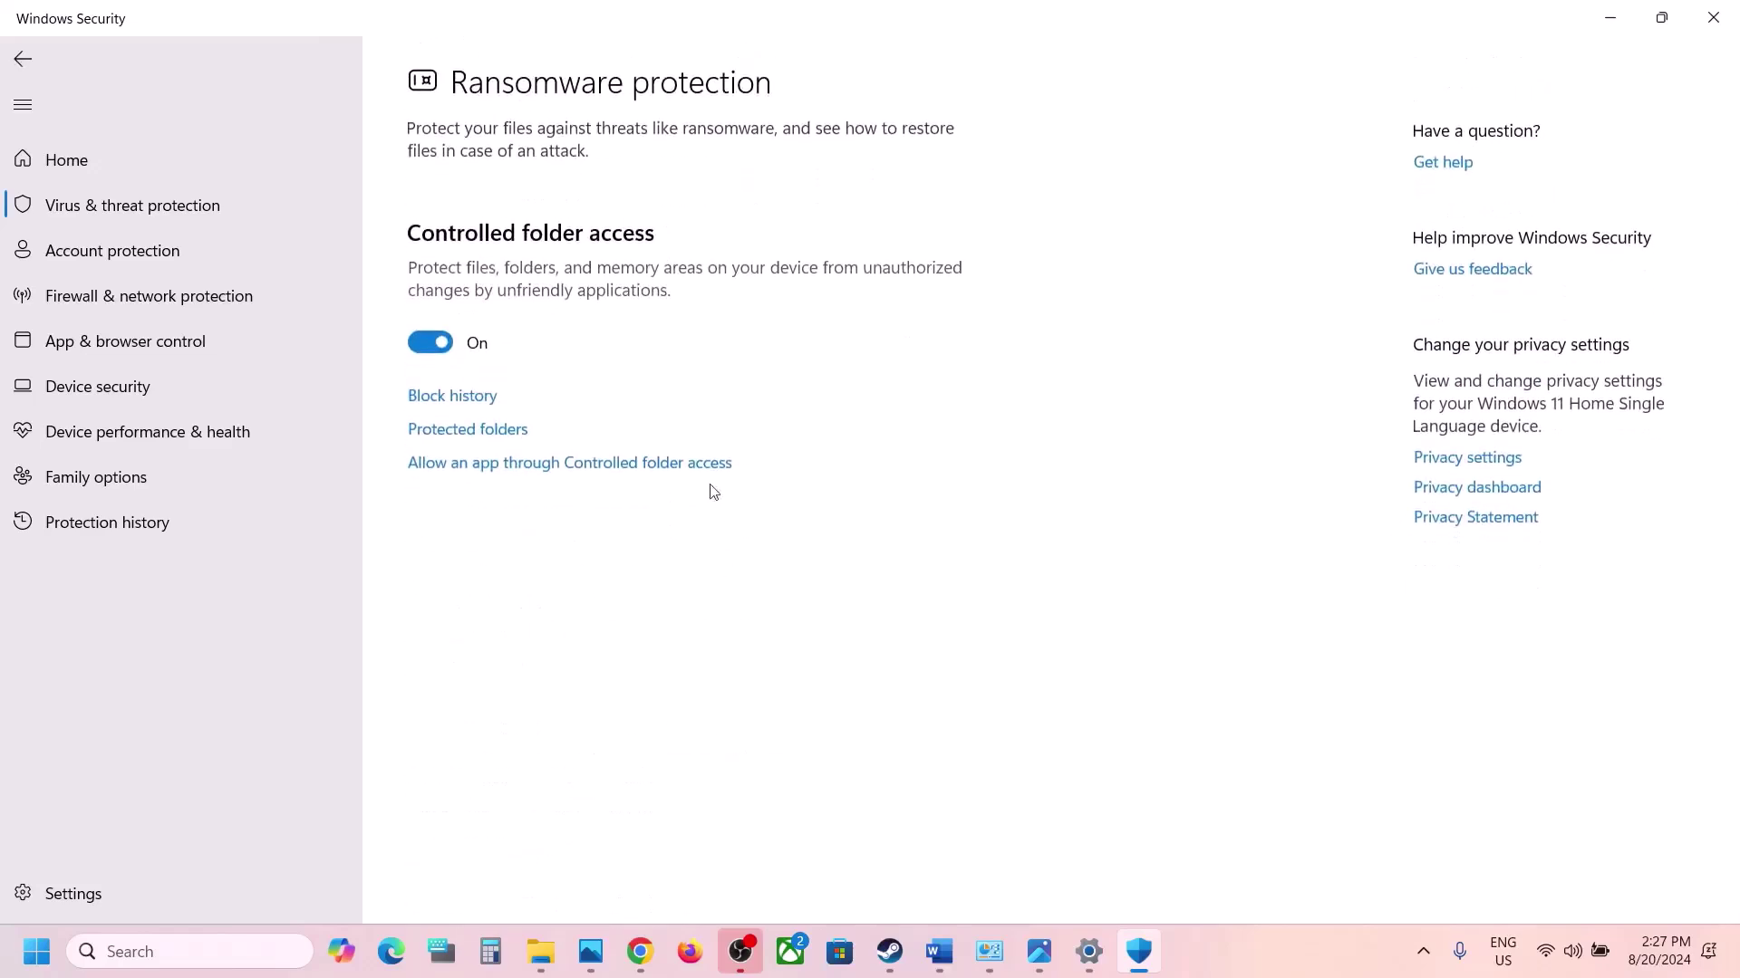
click(572, 464)
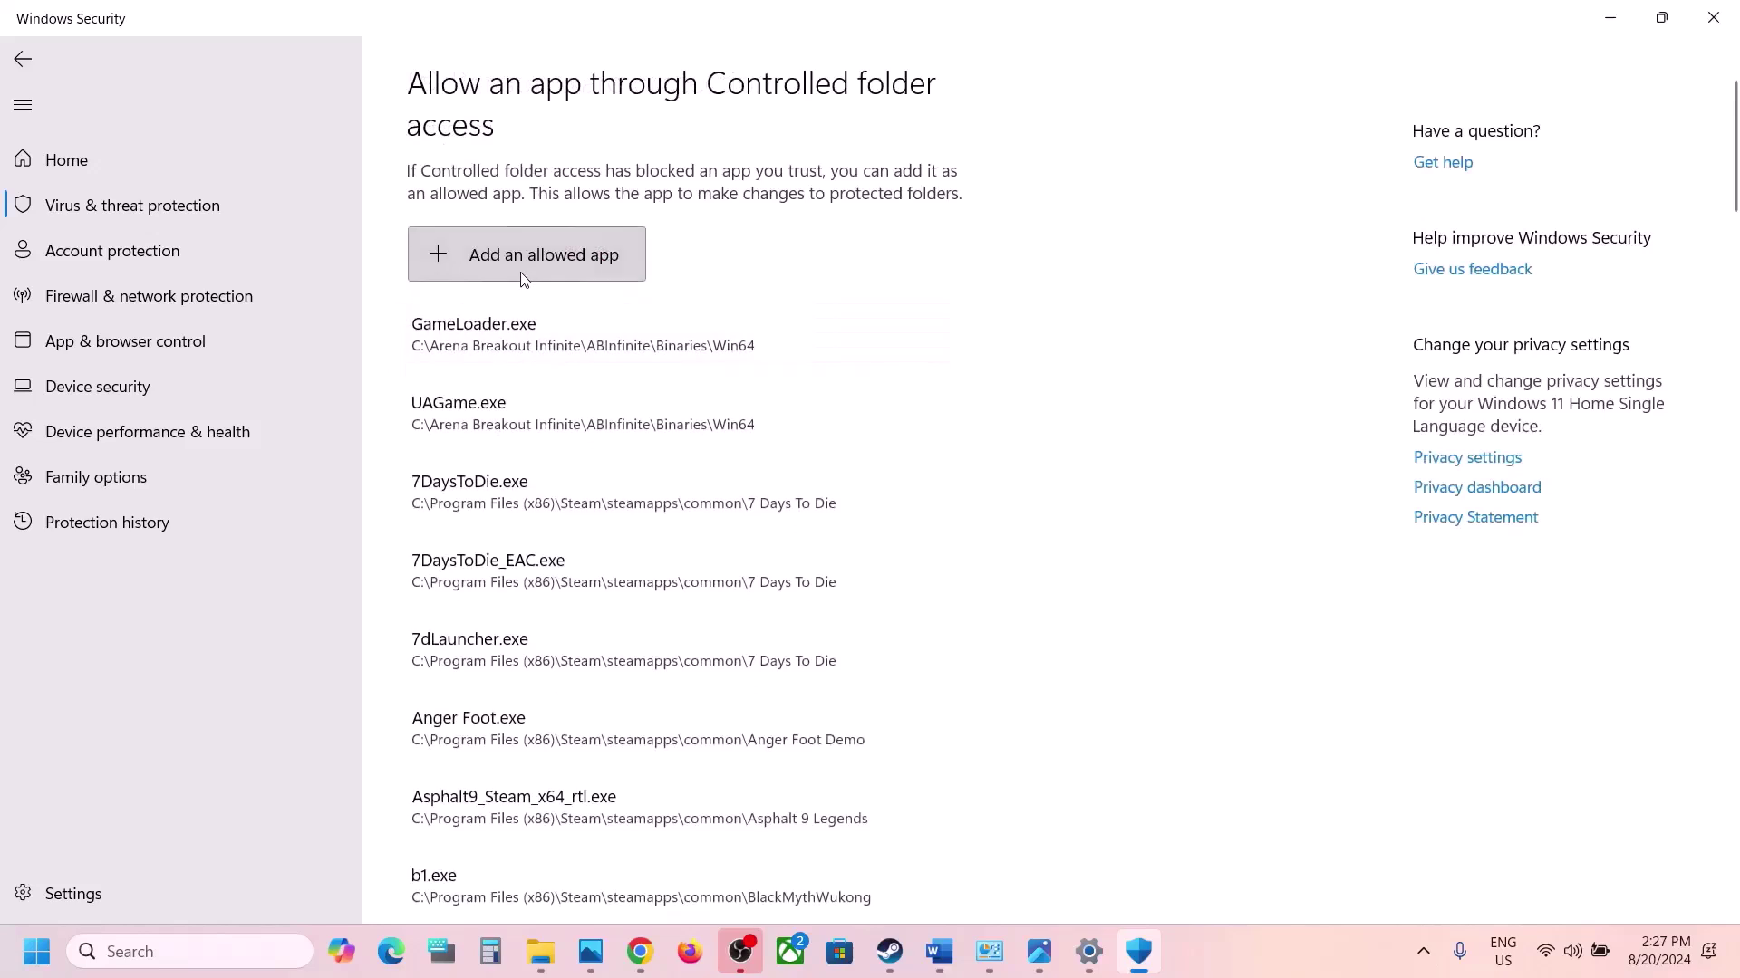
click(521, 272)
click(501, 344)
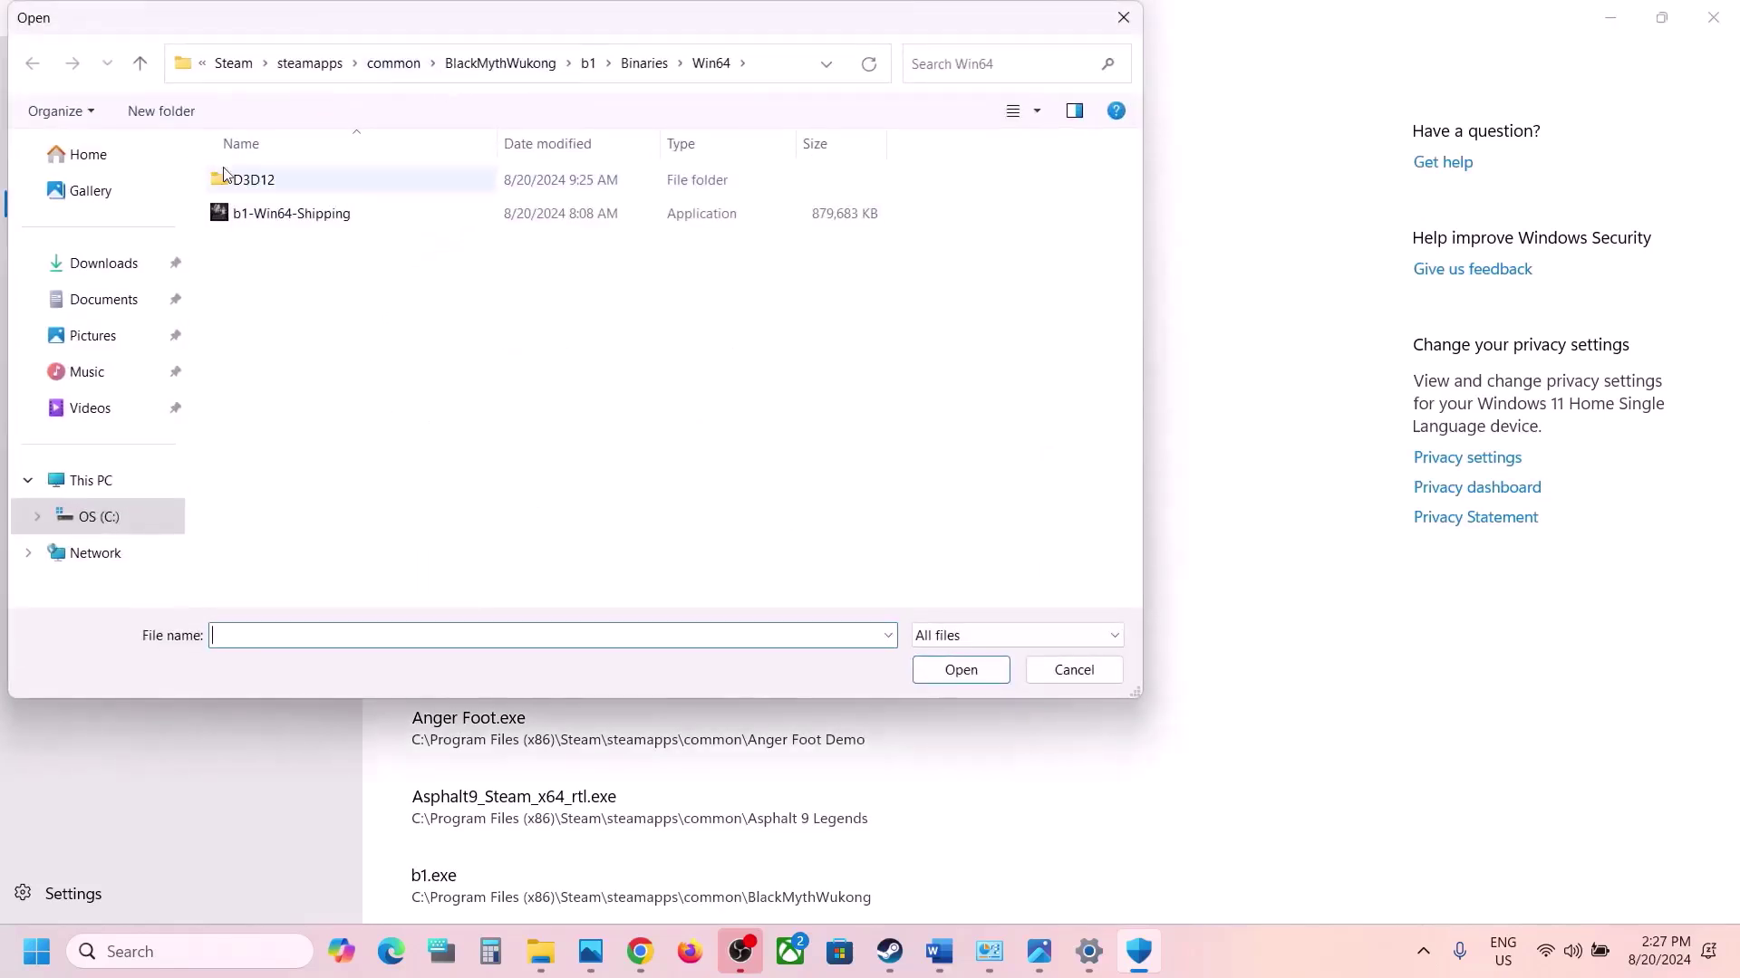
- Allow b1.exe from C:\Program Files (x86)\Steam\steamapps\common\BlackMythWukong through Controlled folder access
click(127, 482)
double_click(376, 212)
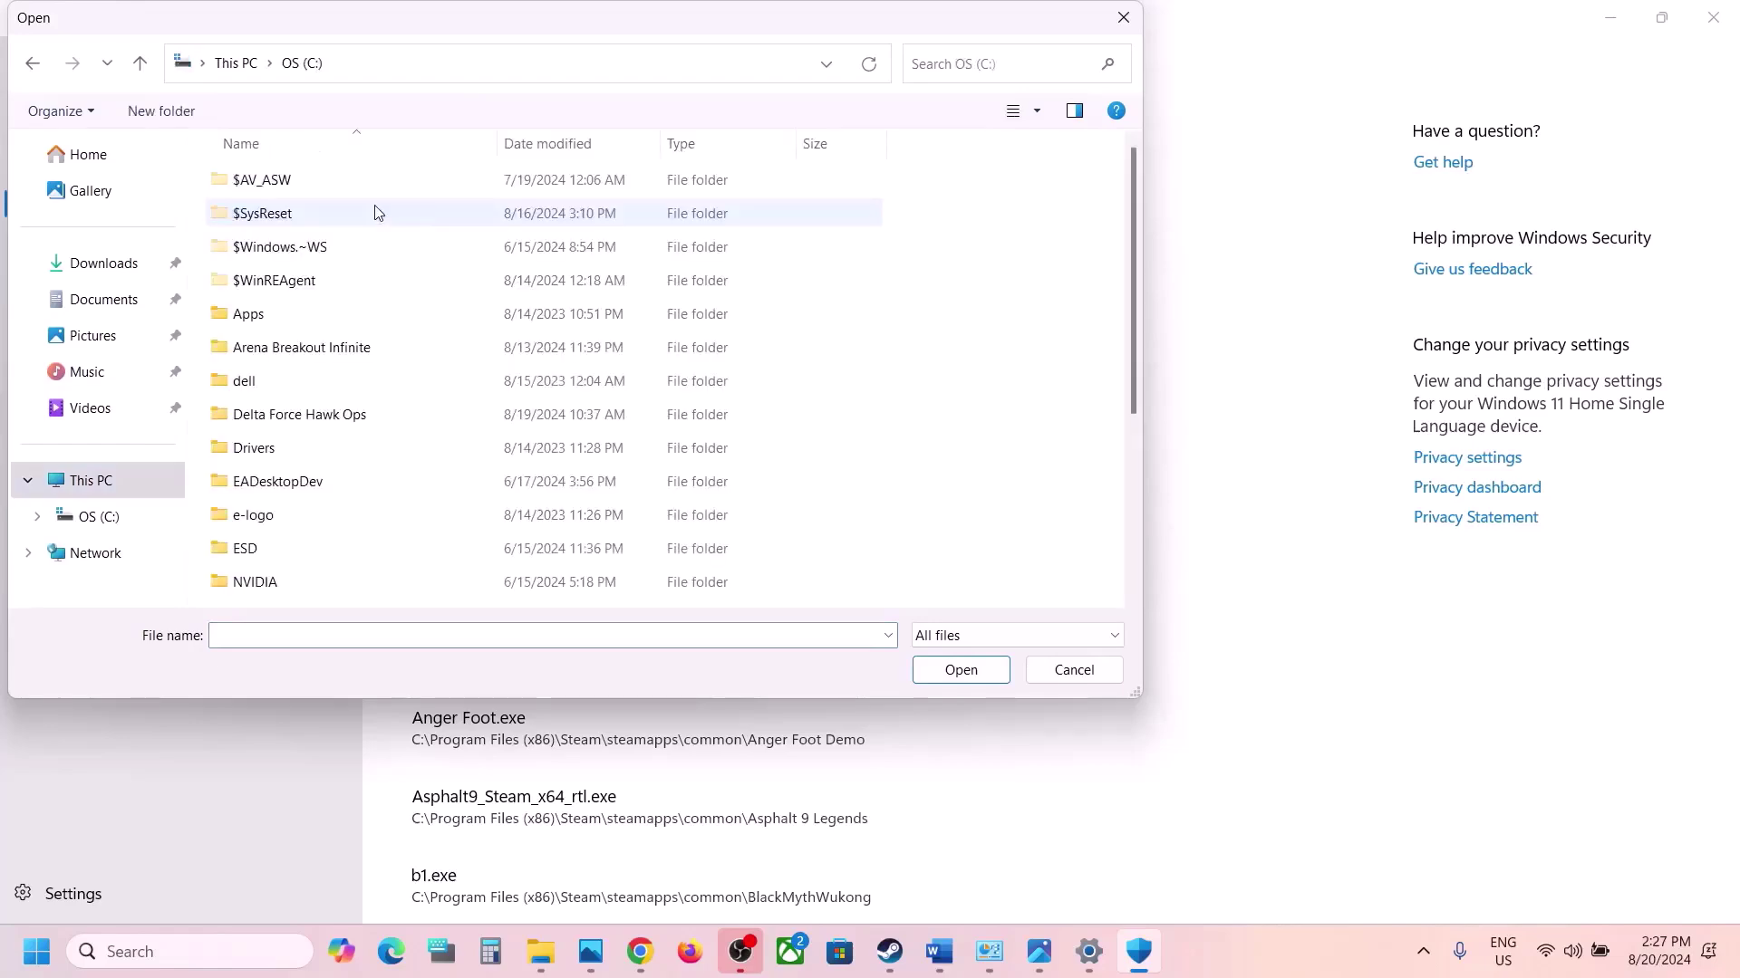
scroll(329, 415, down, 5)
double_click(327, 399)
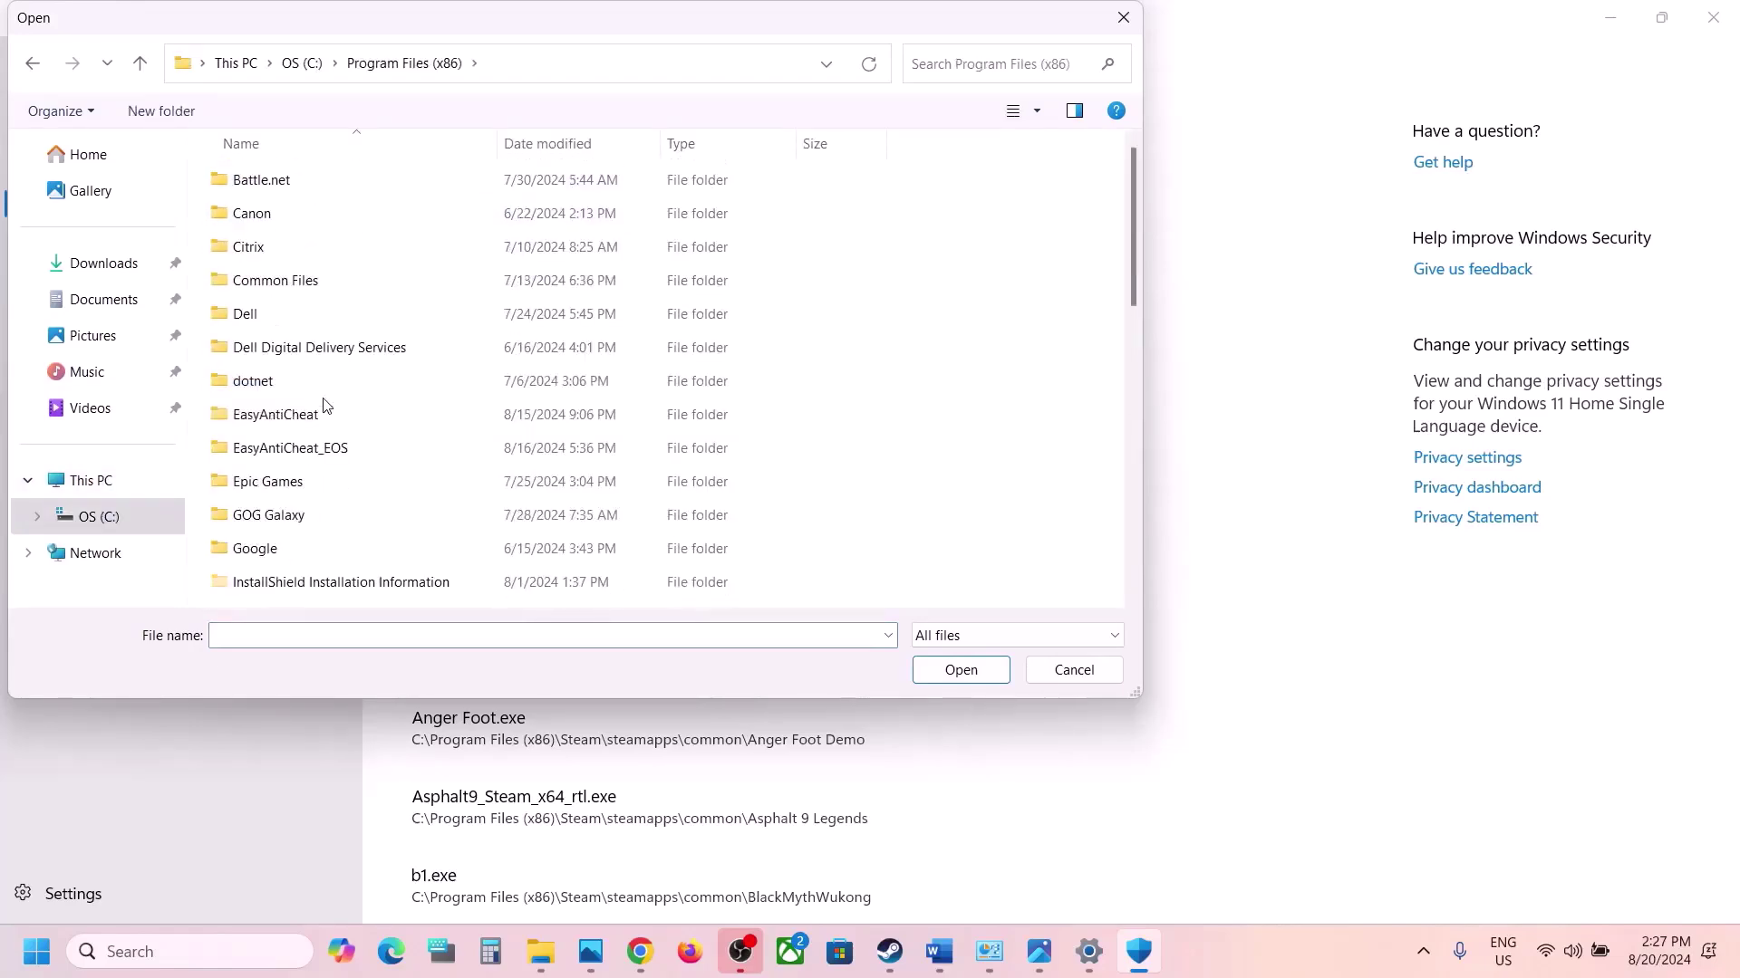
scroll(326, 400, down, 7)
double_click(251, 258)
scroll(276, 290, down, 4)
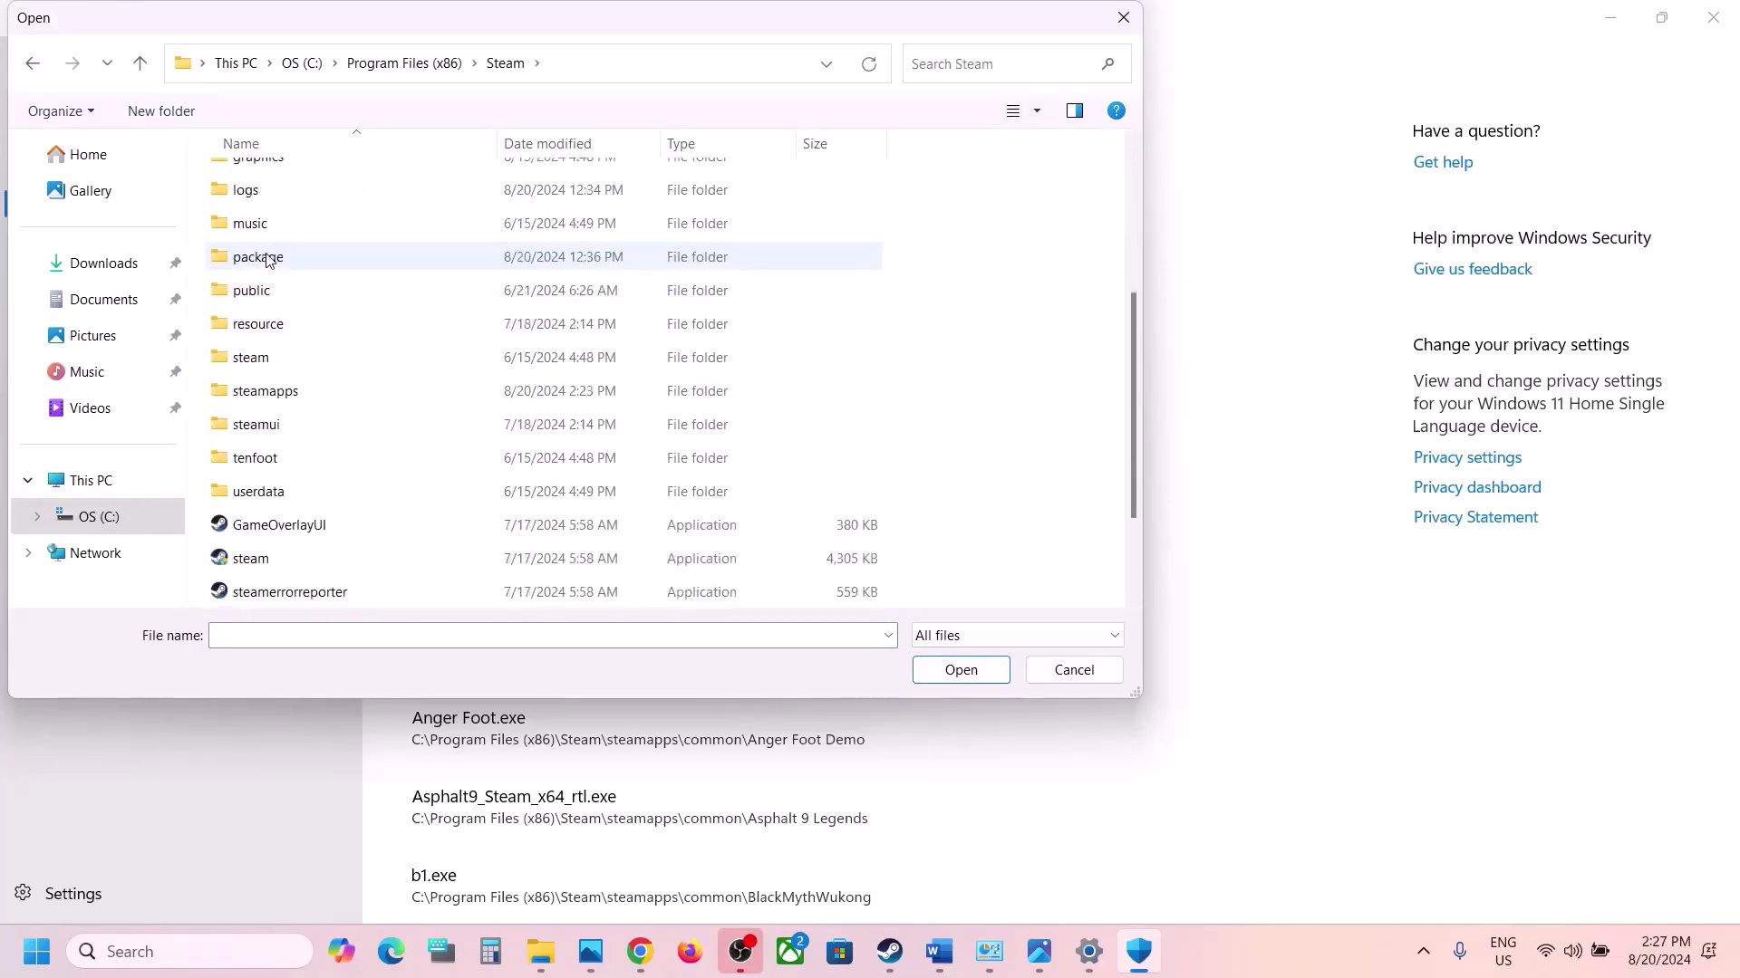
click(279, 293)
double_click(279, 293)
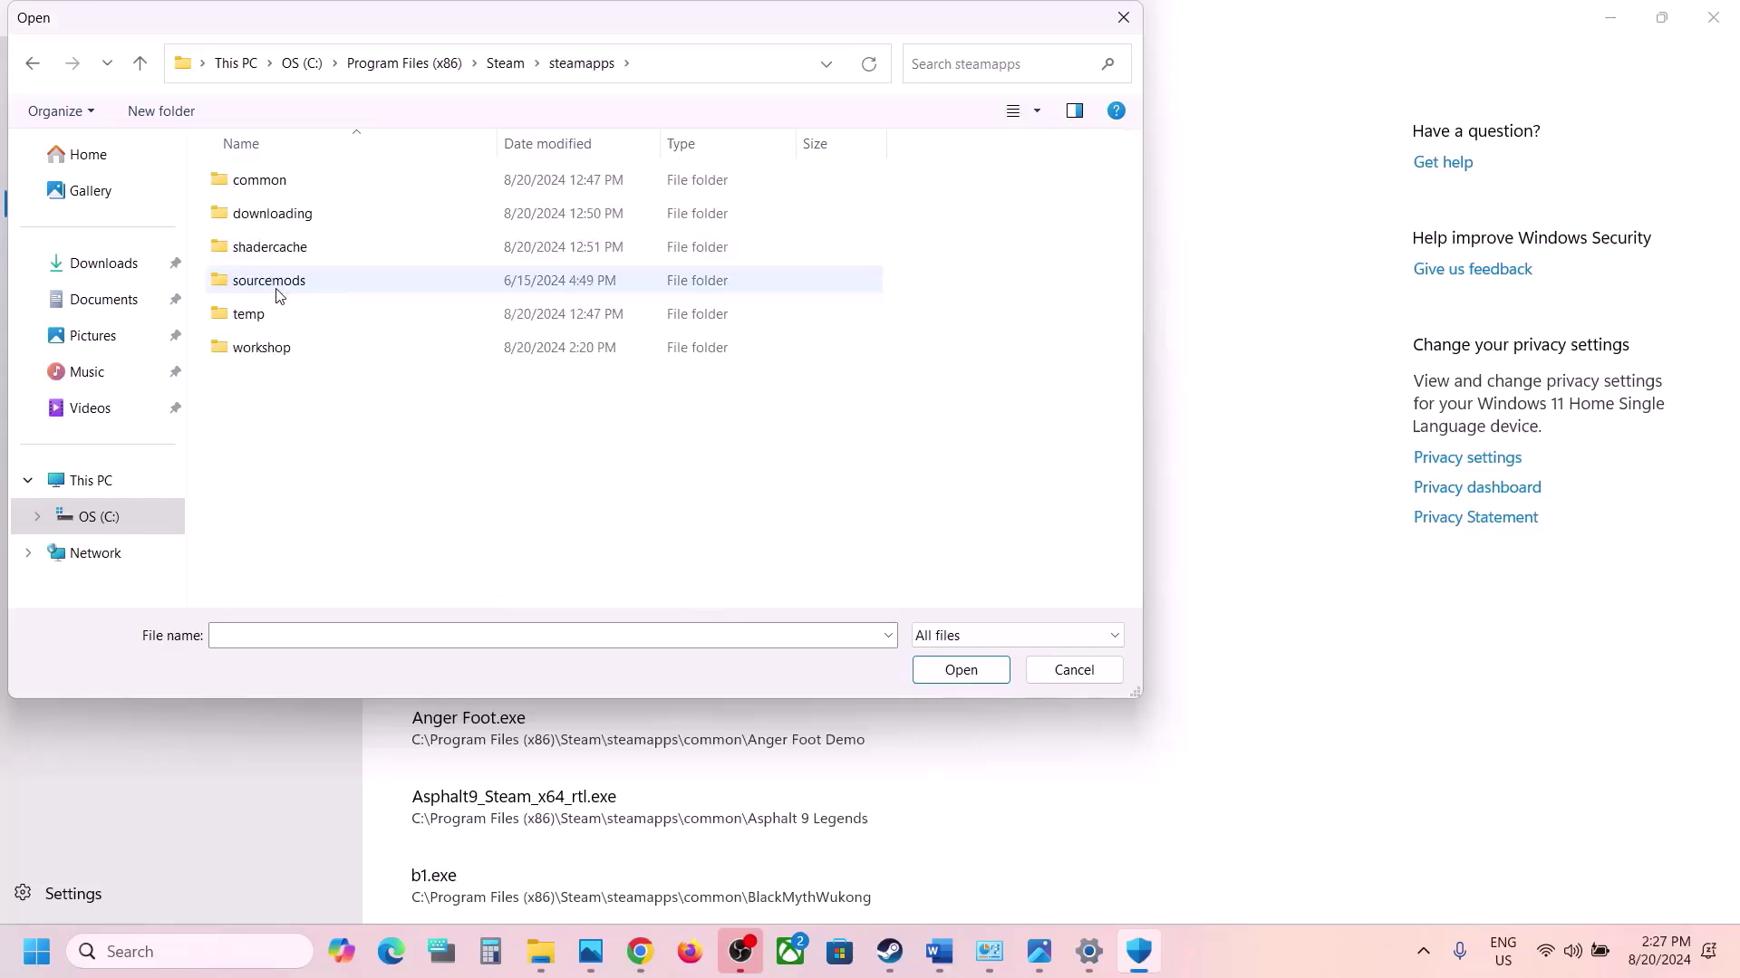
double_click(286, 180)
double_click(288, 214)
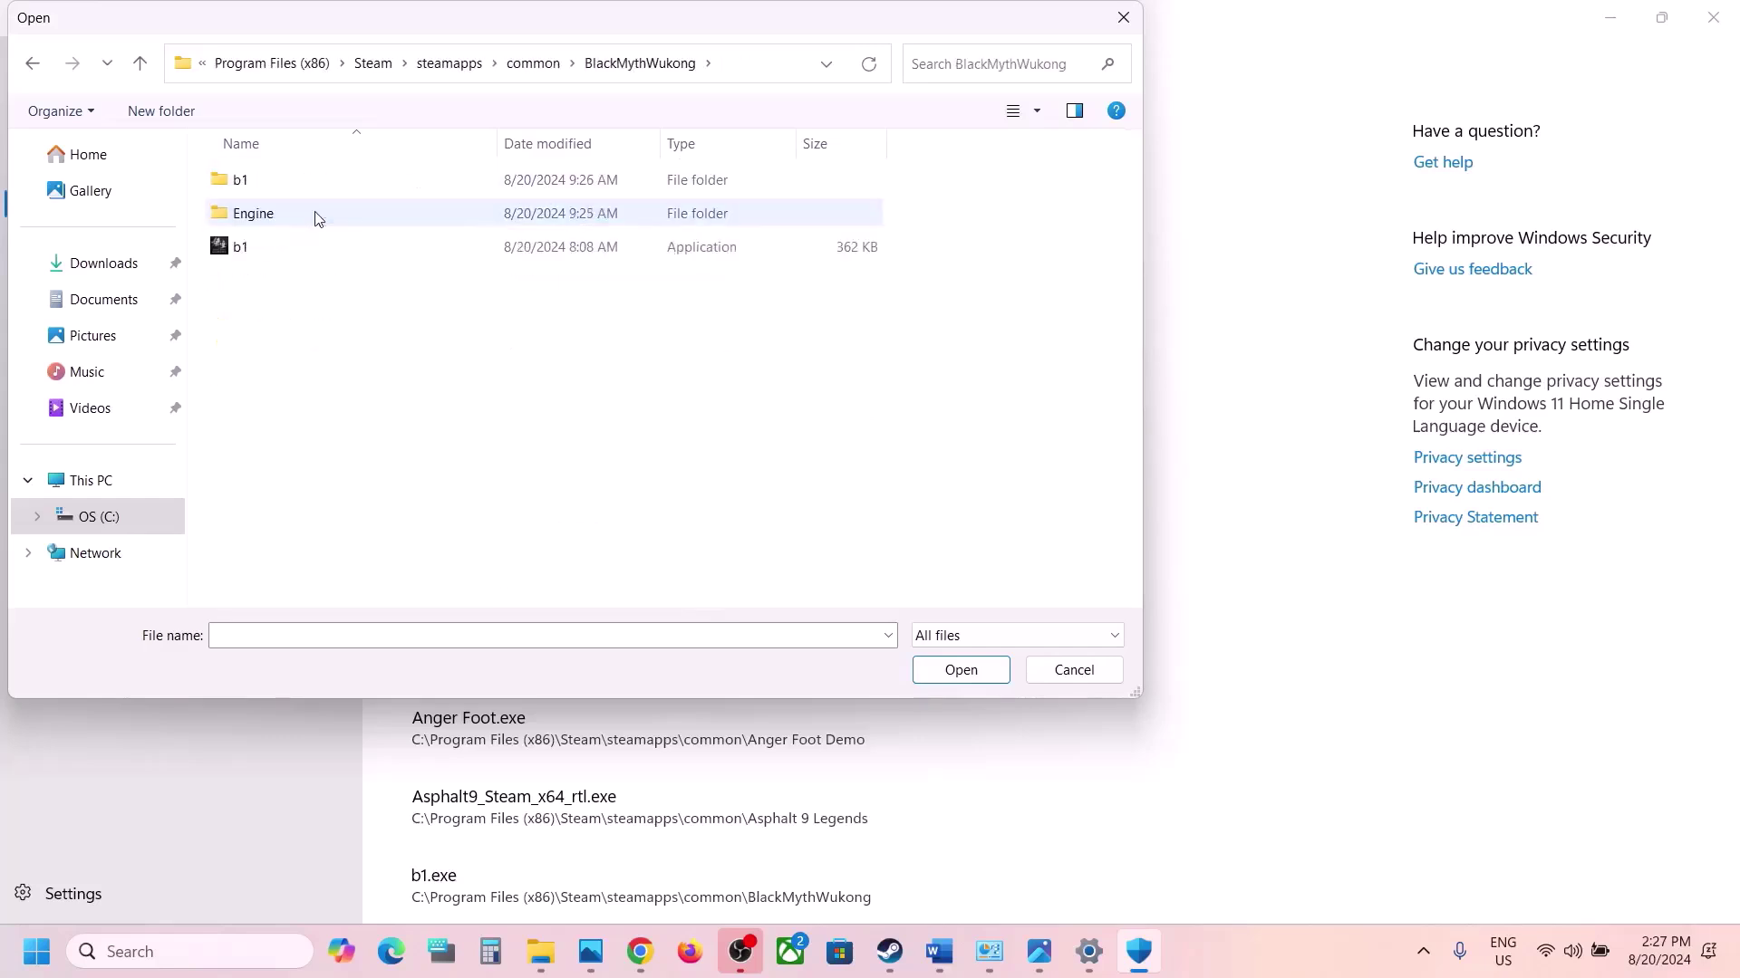
click(282, 251)
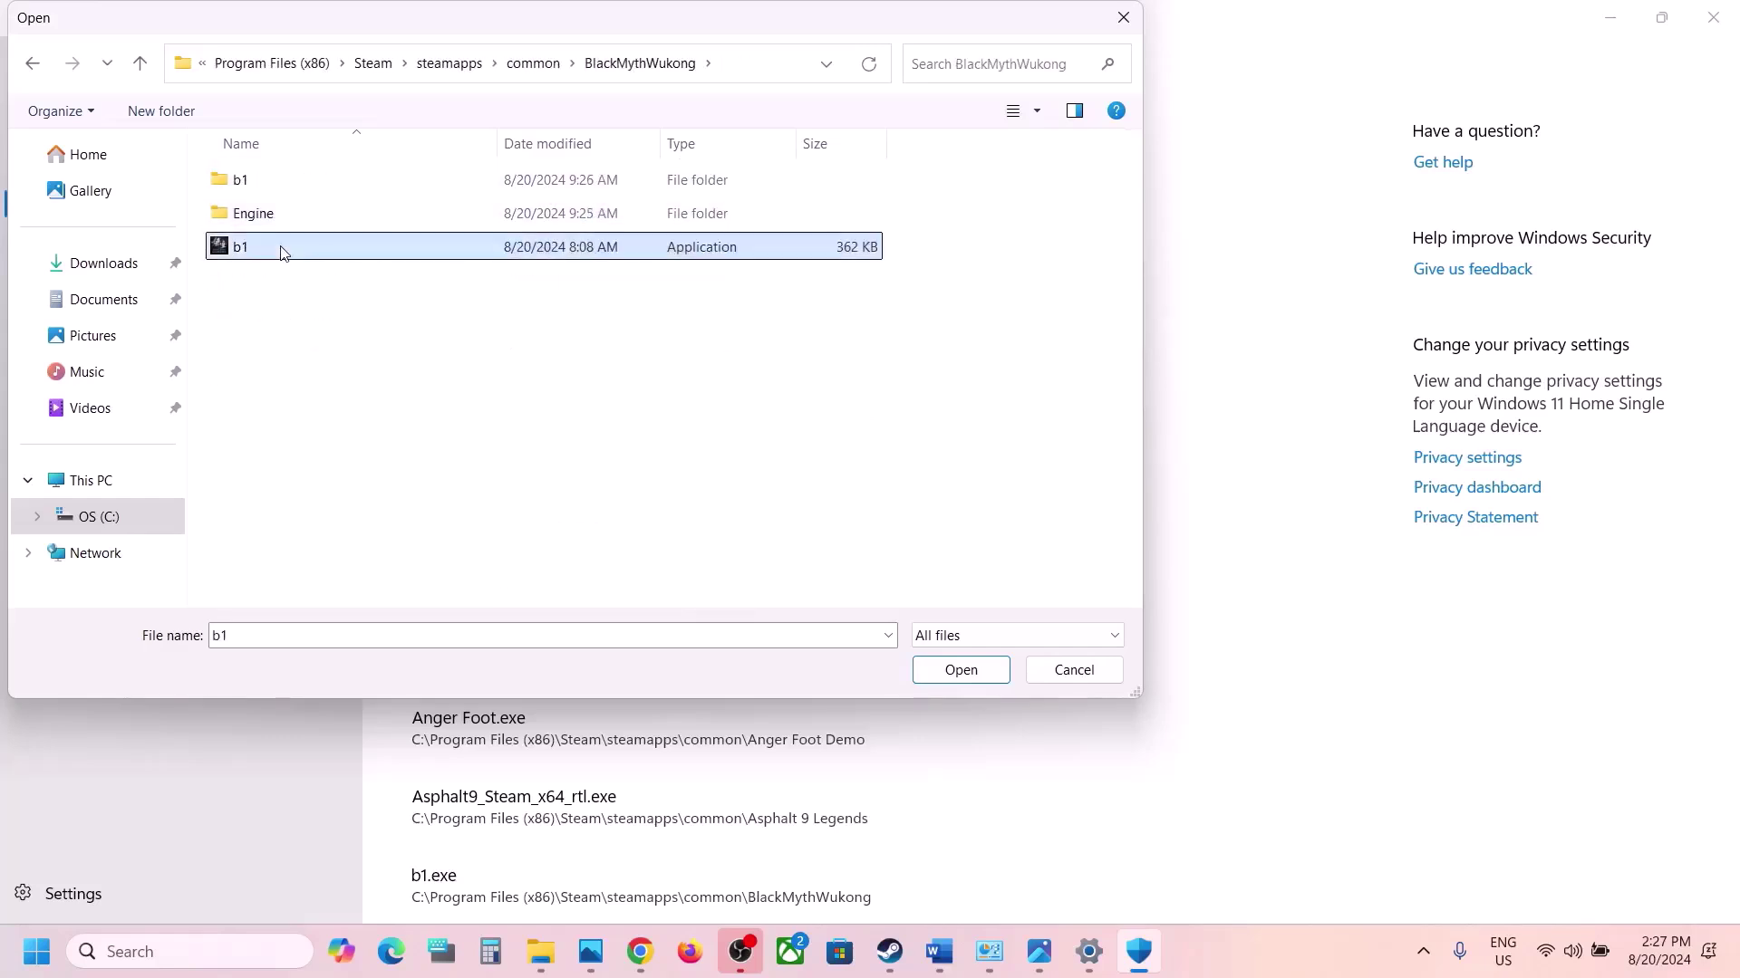
click(961, 670)
- Also allow b1-Win64-Shipping.exe from the b1\Binaries\Win64 folder
click(560, 265)
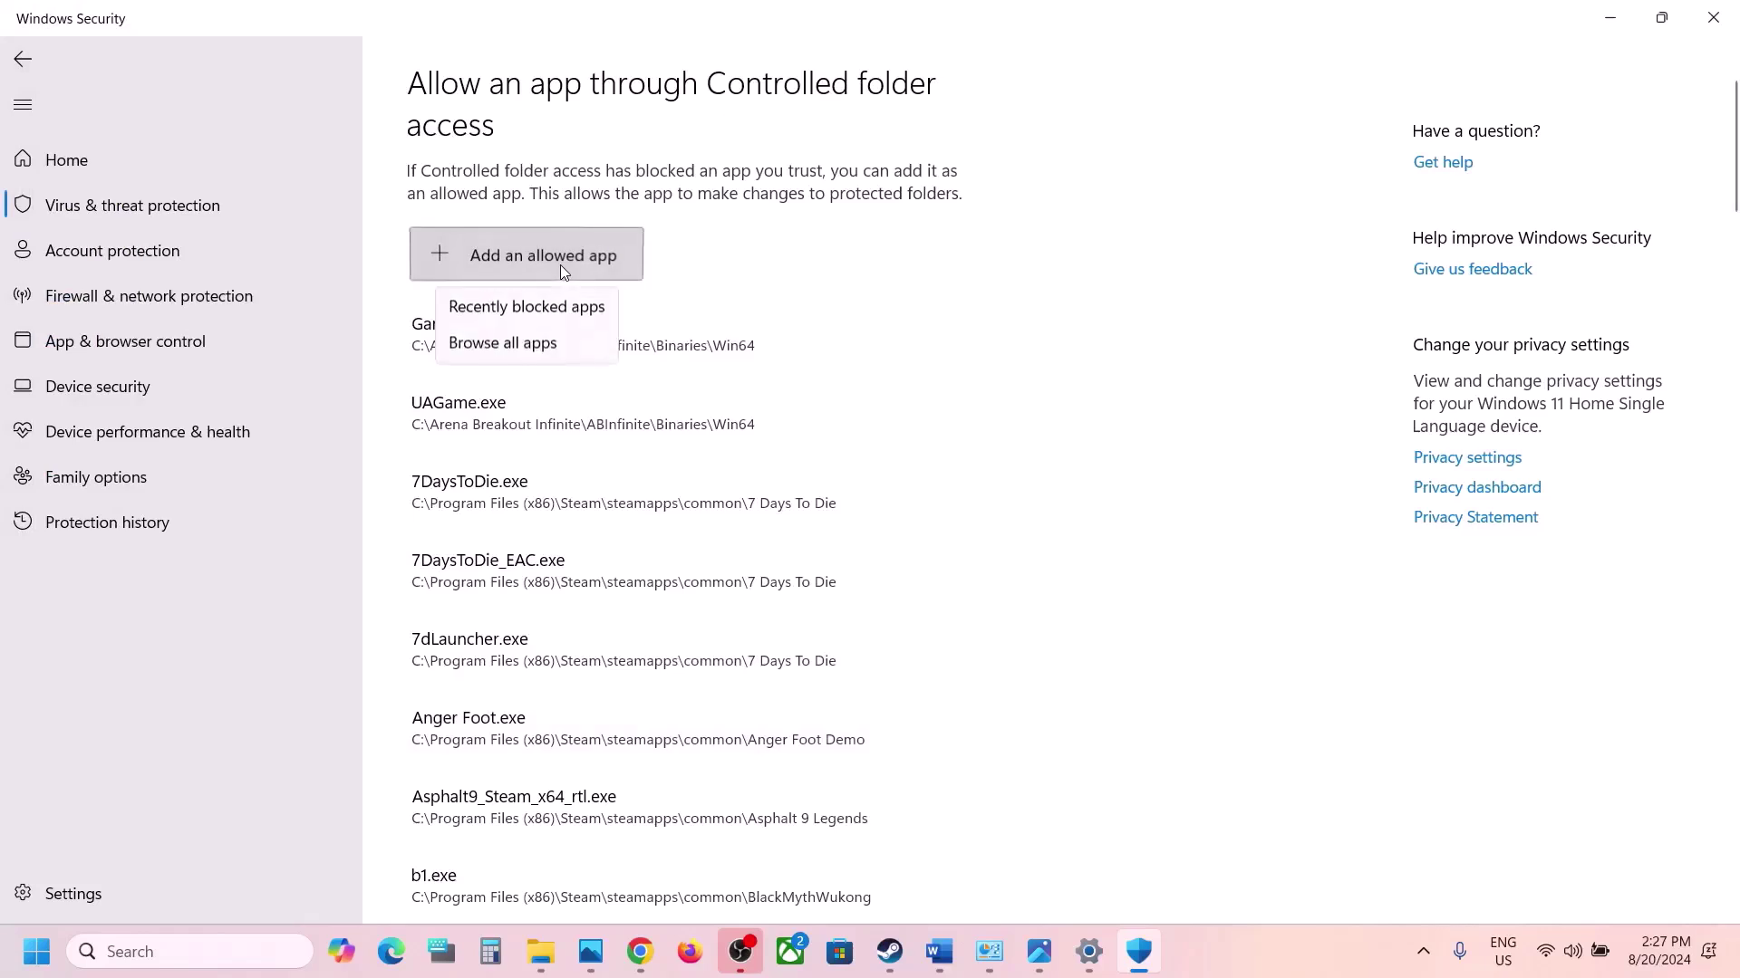
click(538, 346)
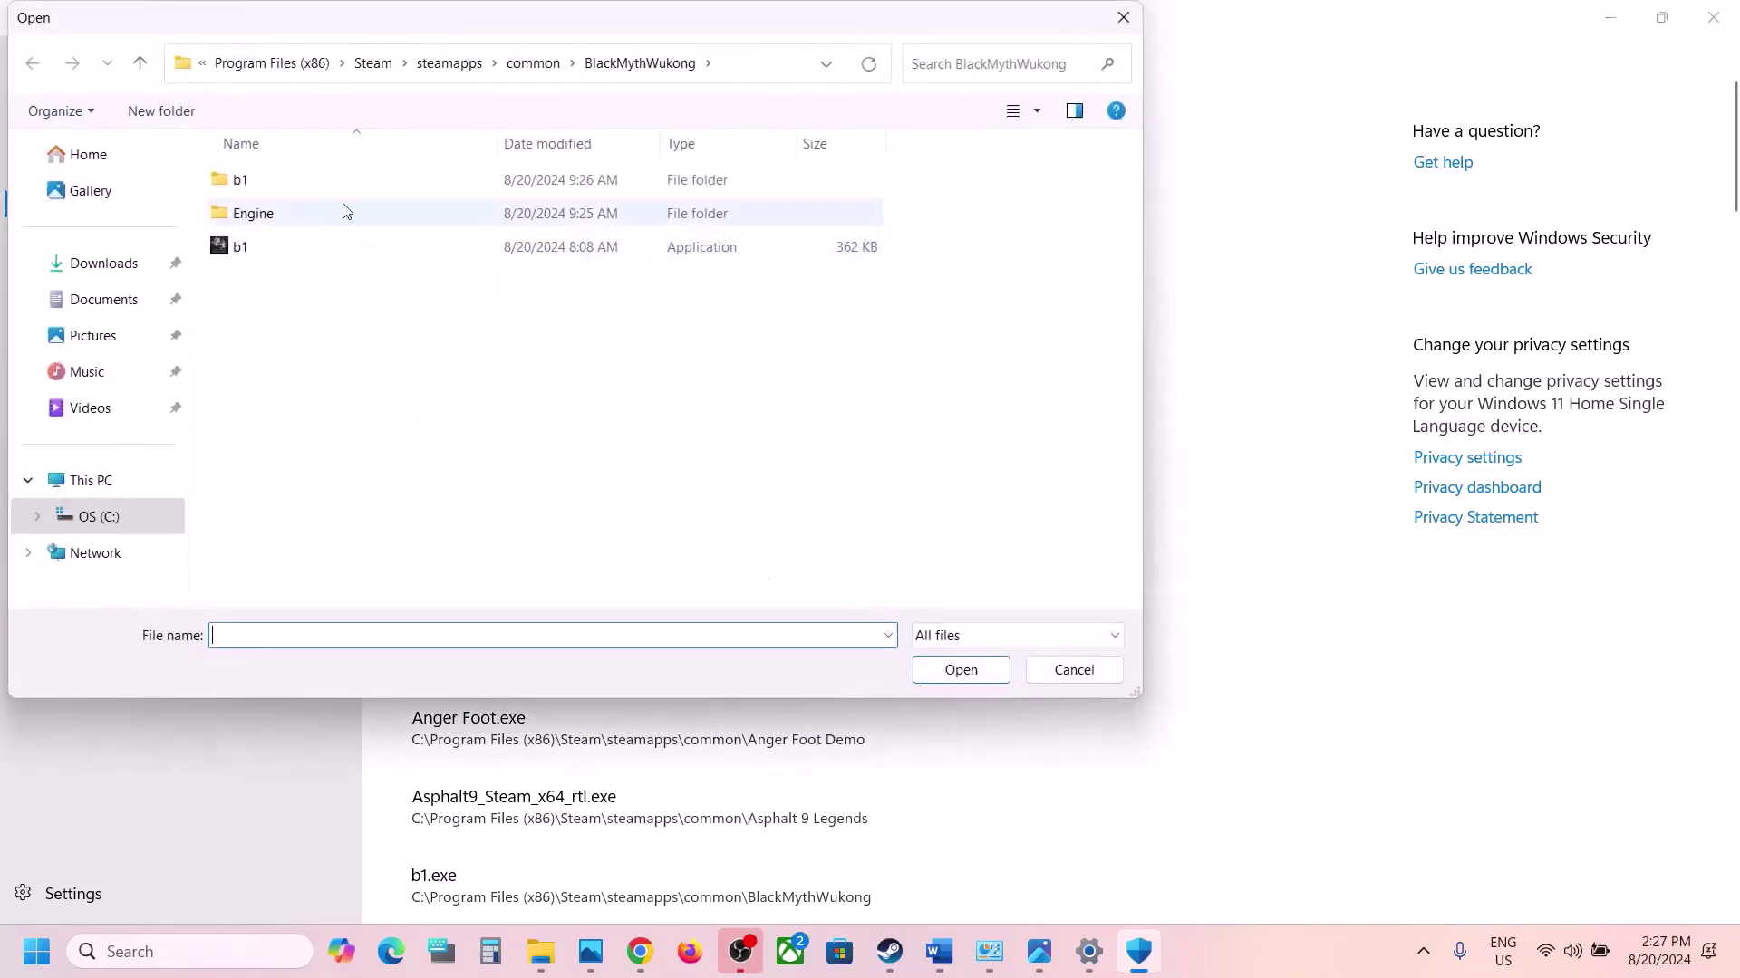
double_click(275, 179)
double_click(276, 178)
double_click(276, 178)
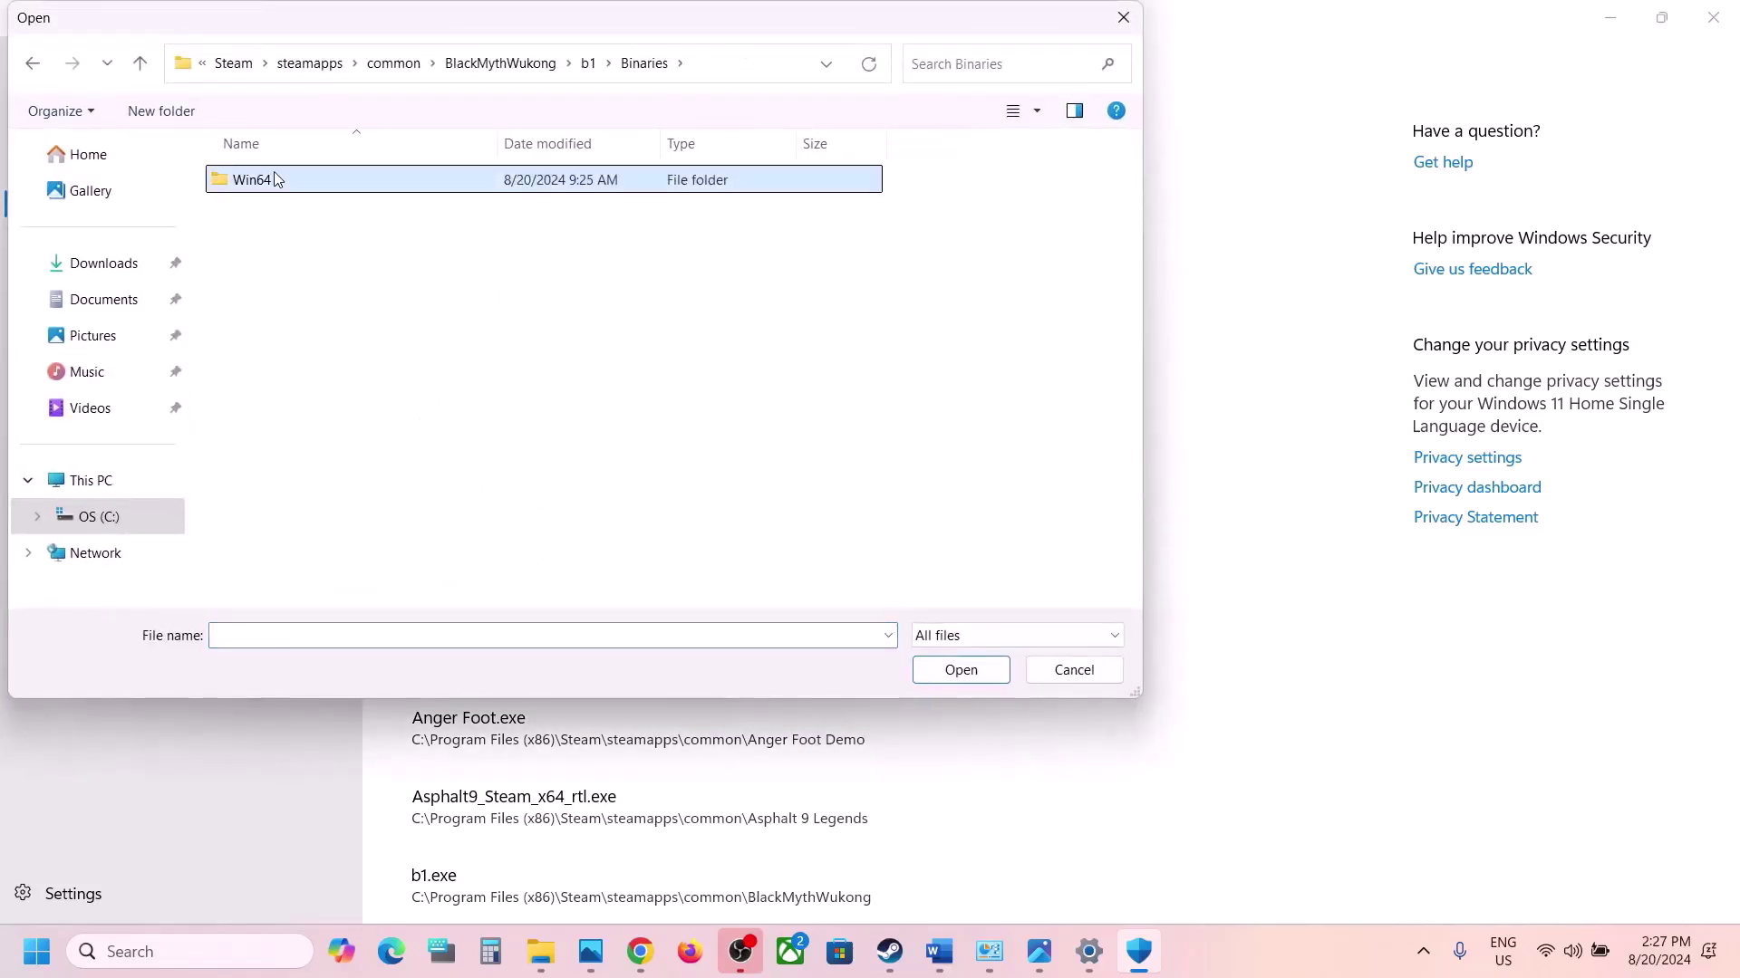
click(291, 211)
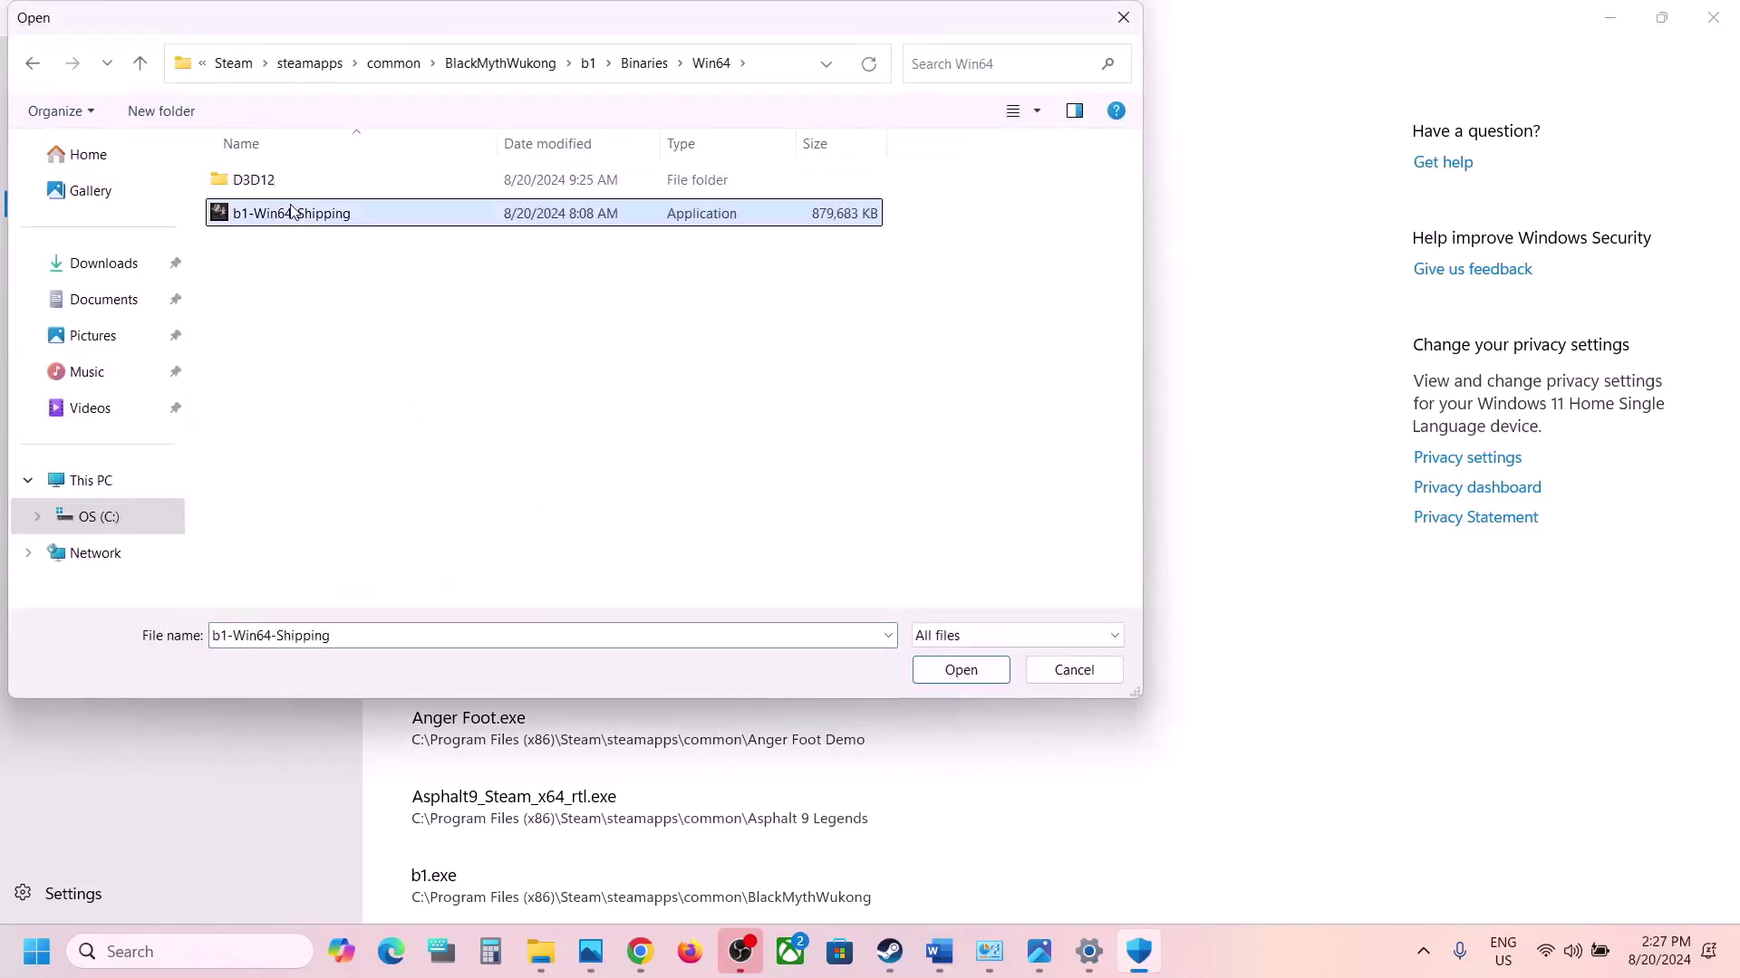
click(959, 677)
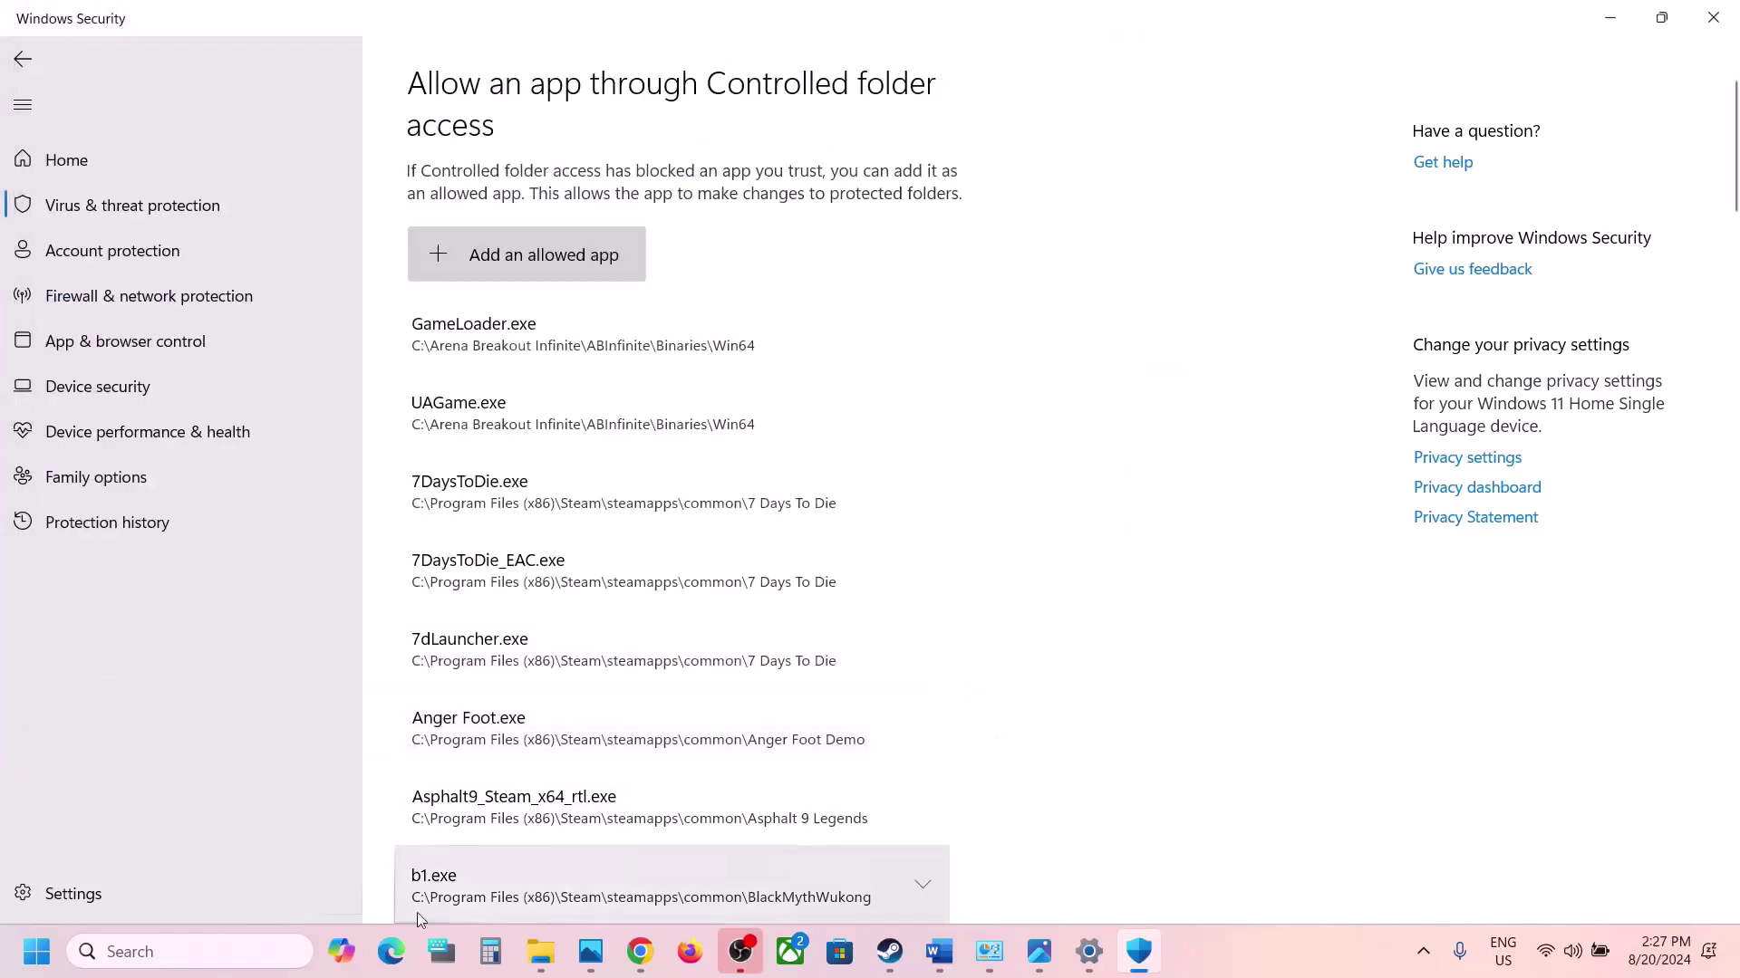
- Open Control Panel and go to Windows Defender Firewall's list of allowed apps
click(233, 953)
text(cont)
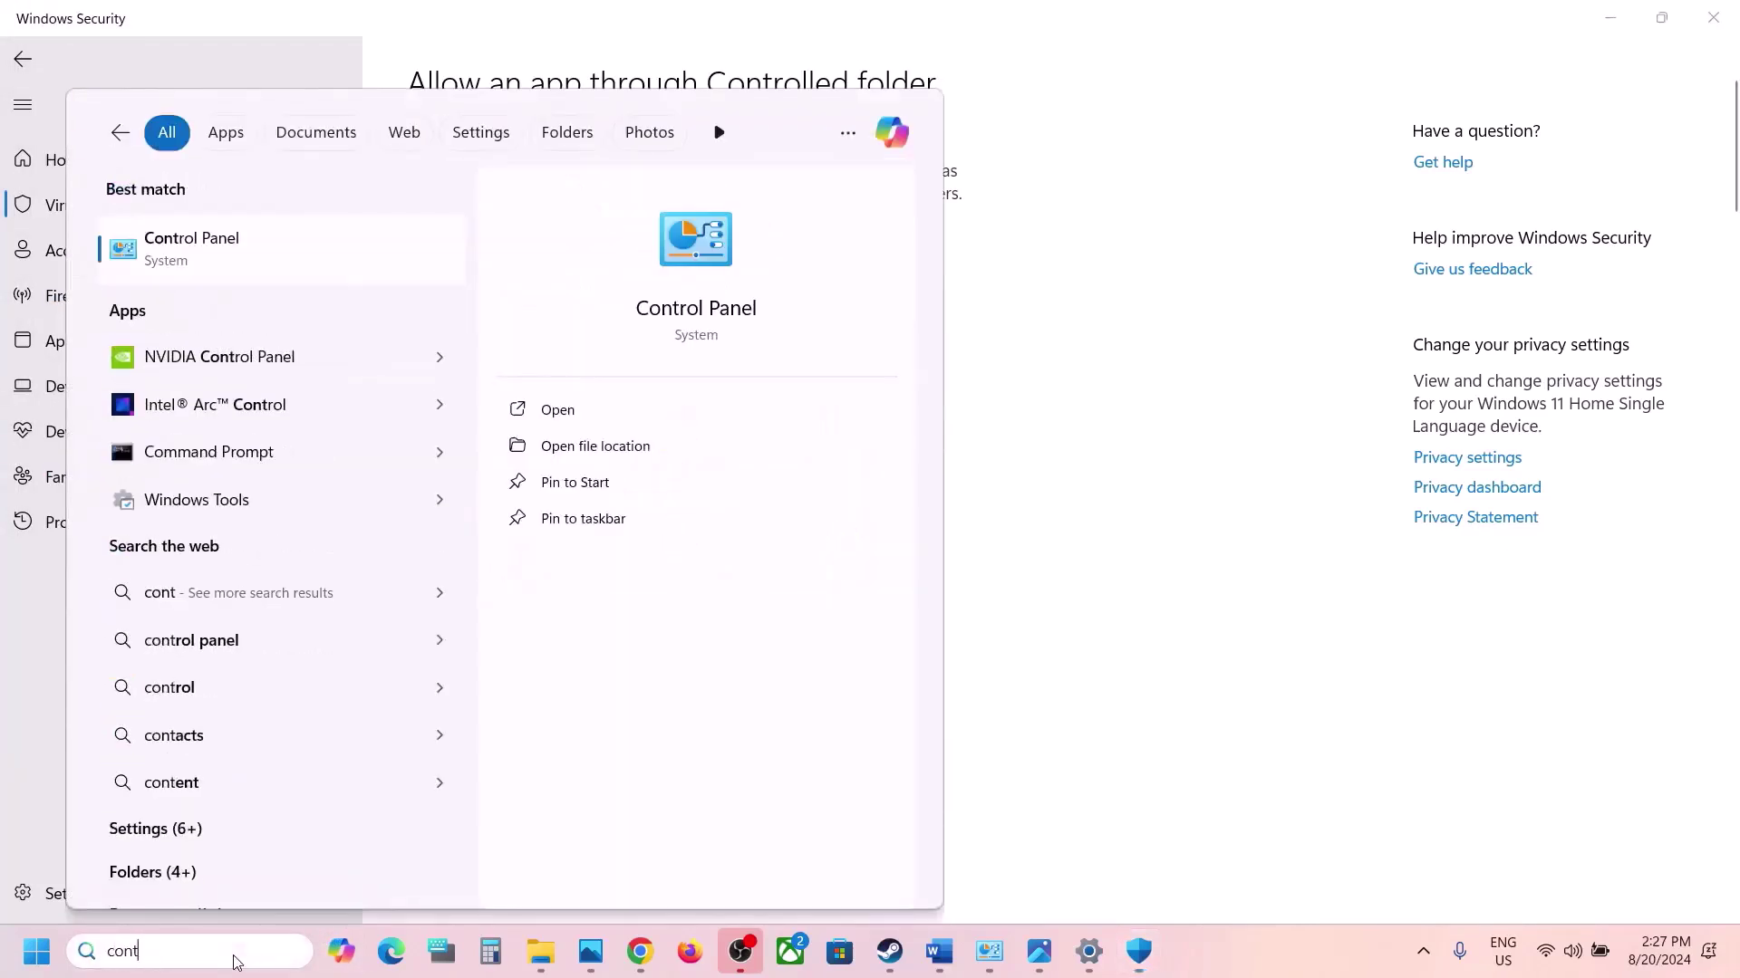
text(rol)
key(Return)
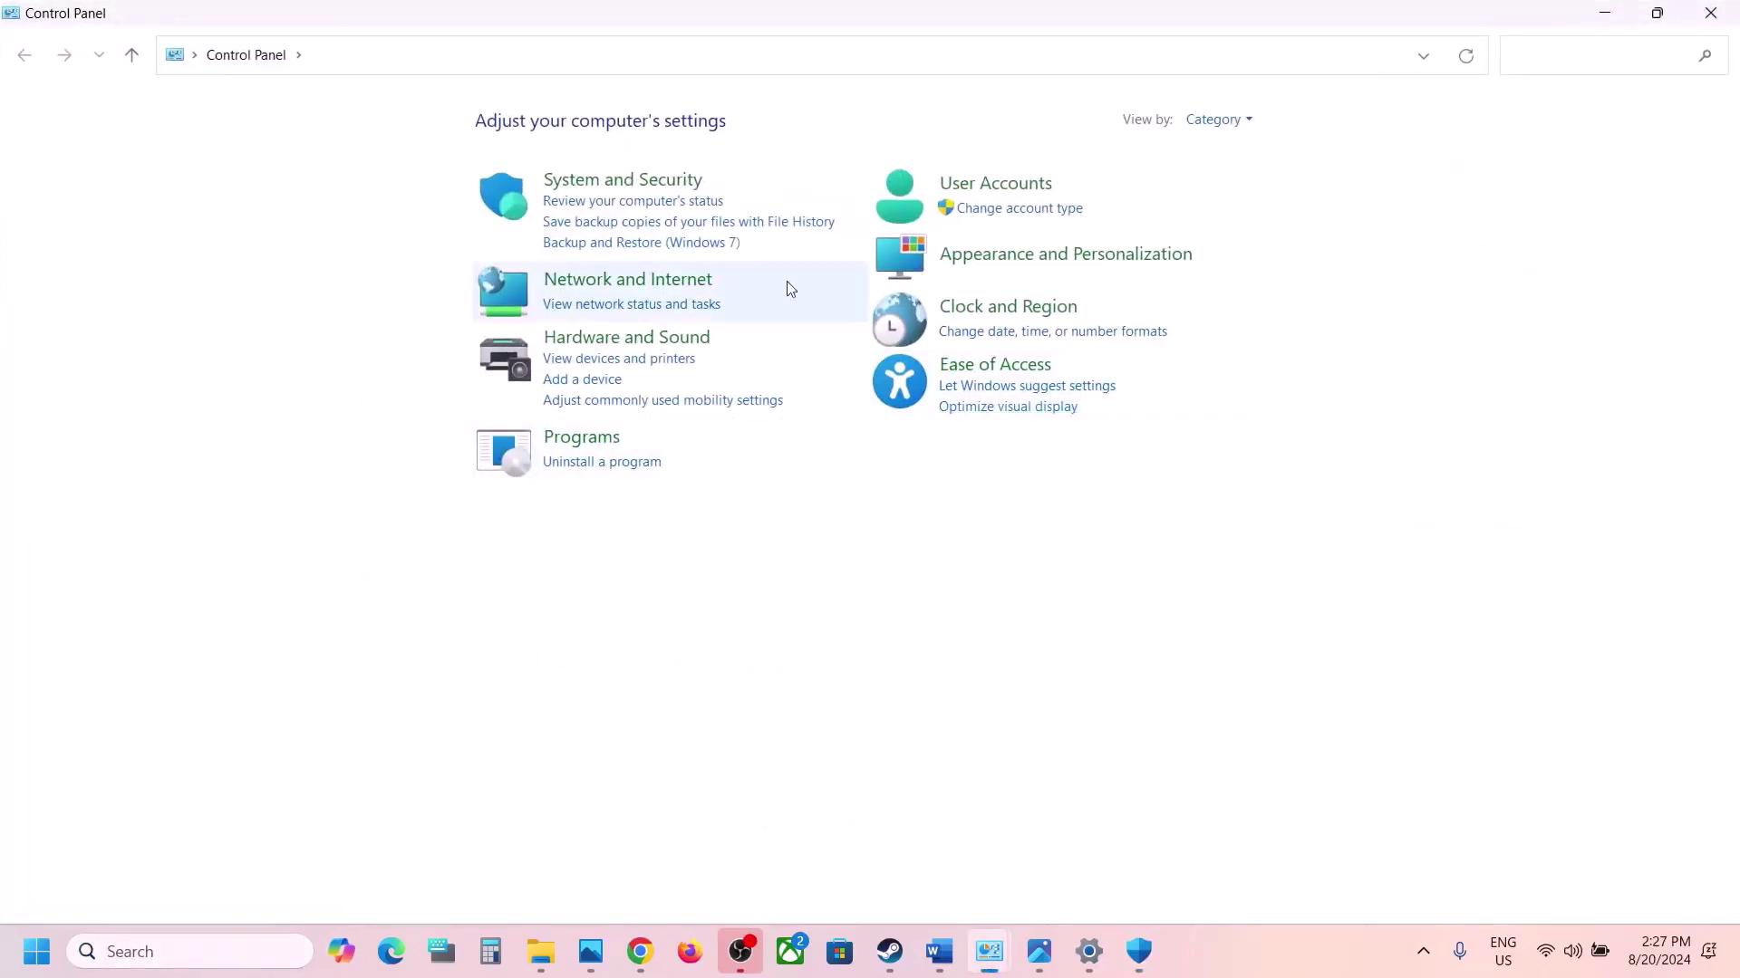
click(645, 187)
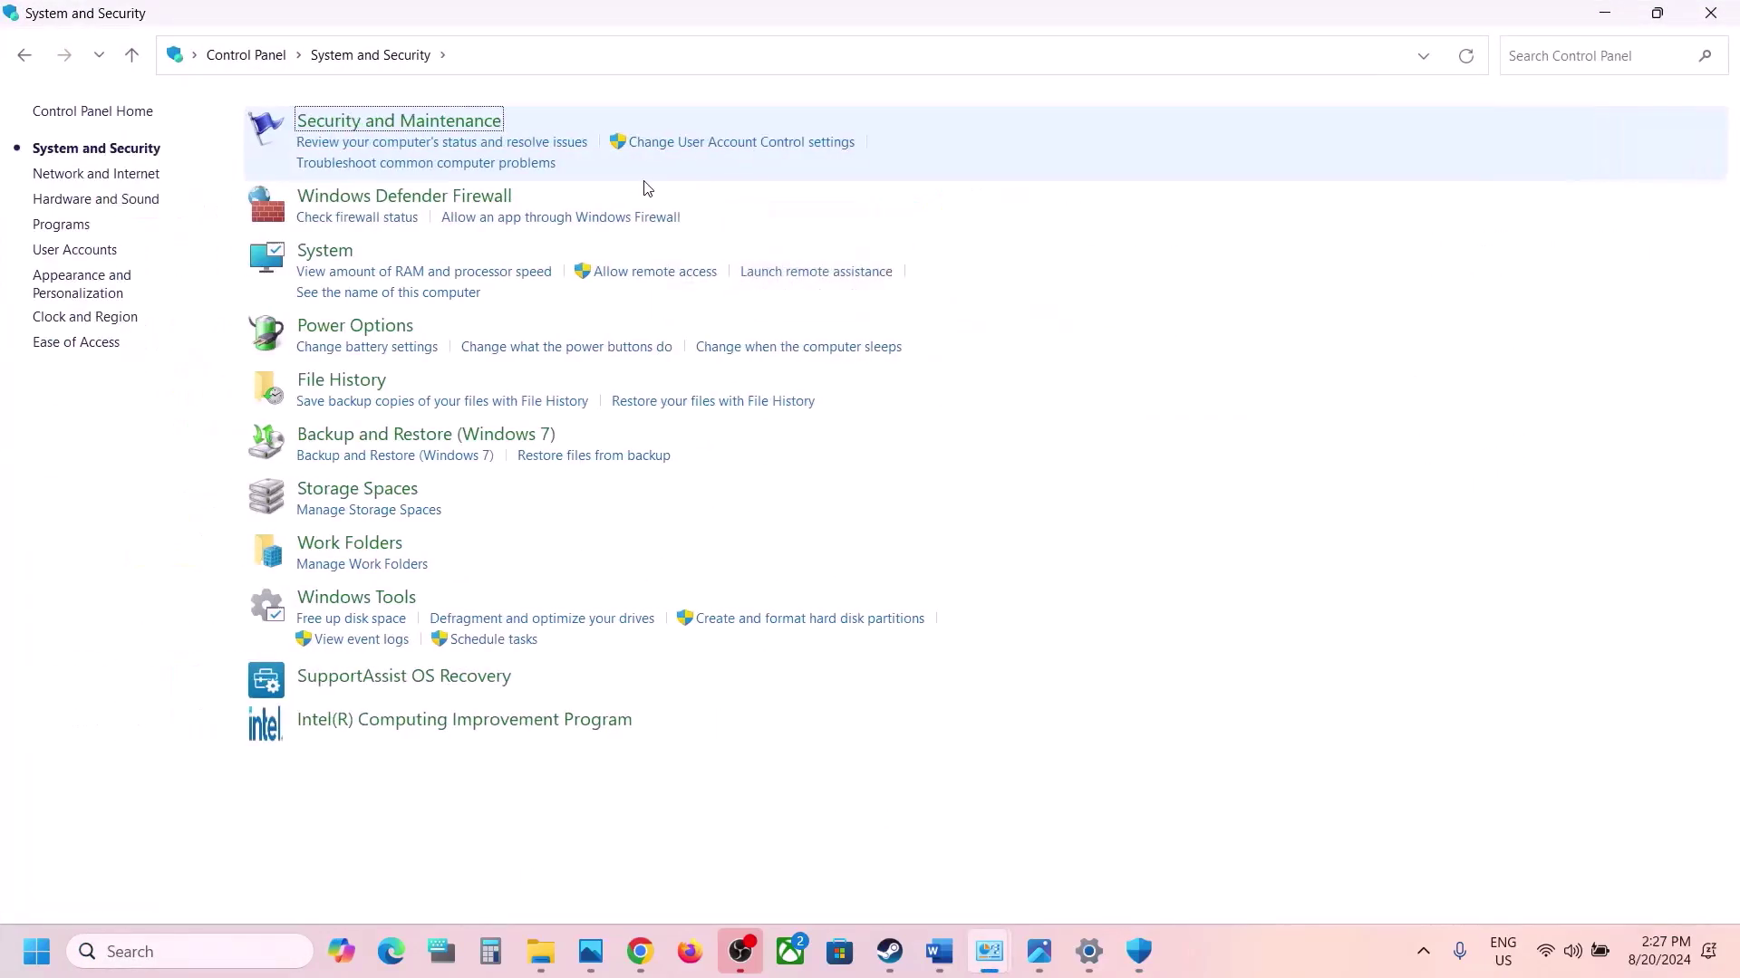
click(447, 198)
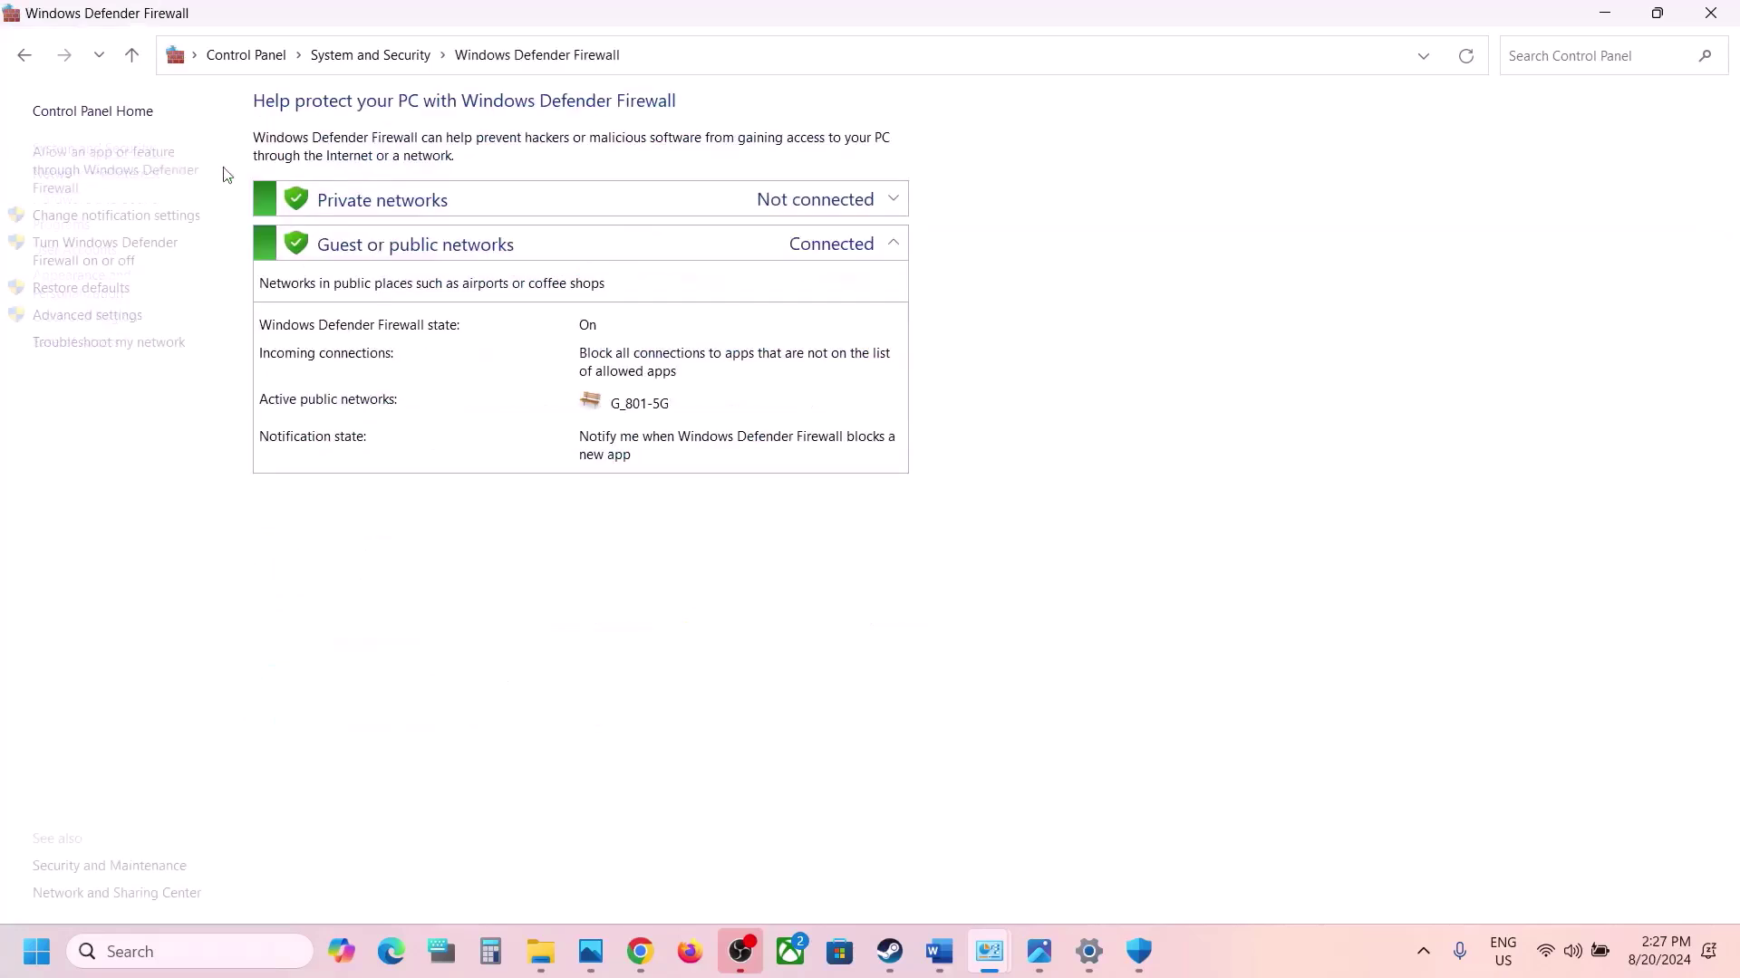
click(124, 173)
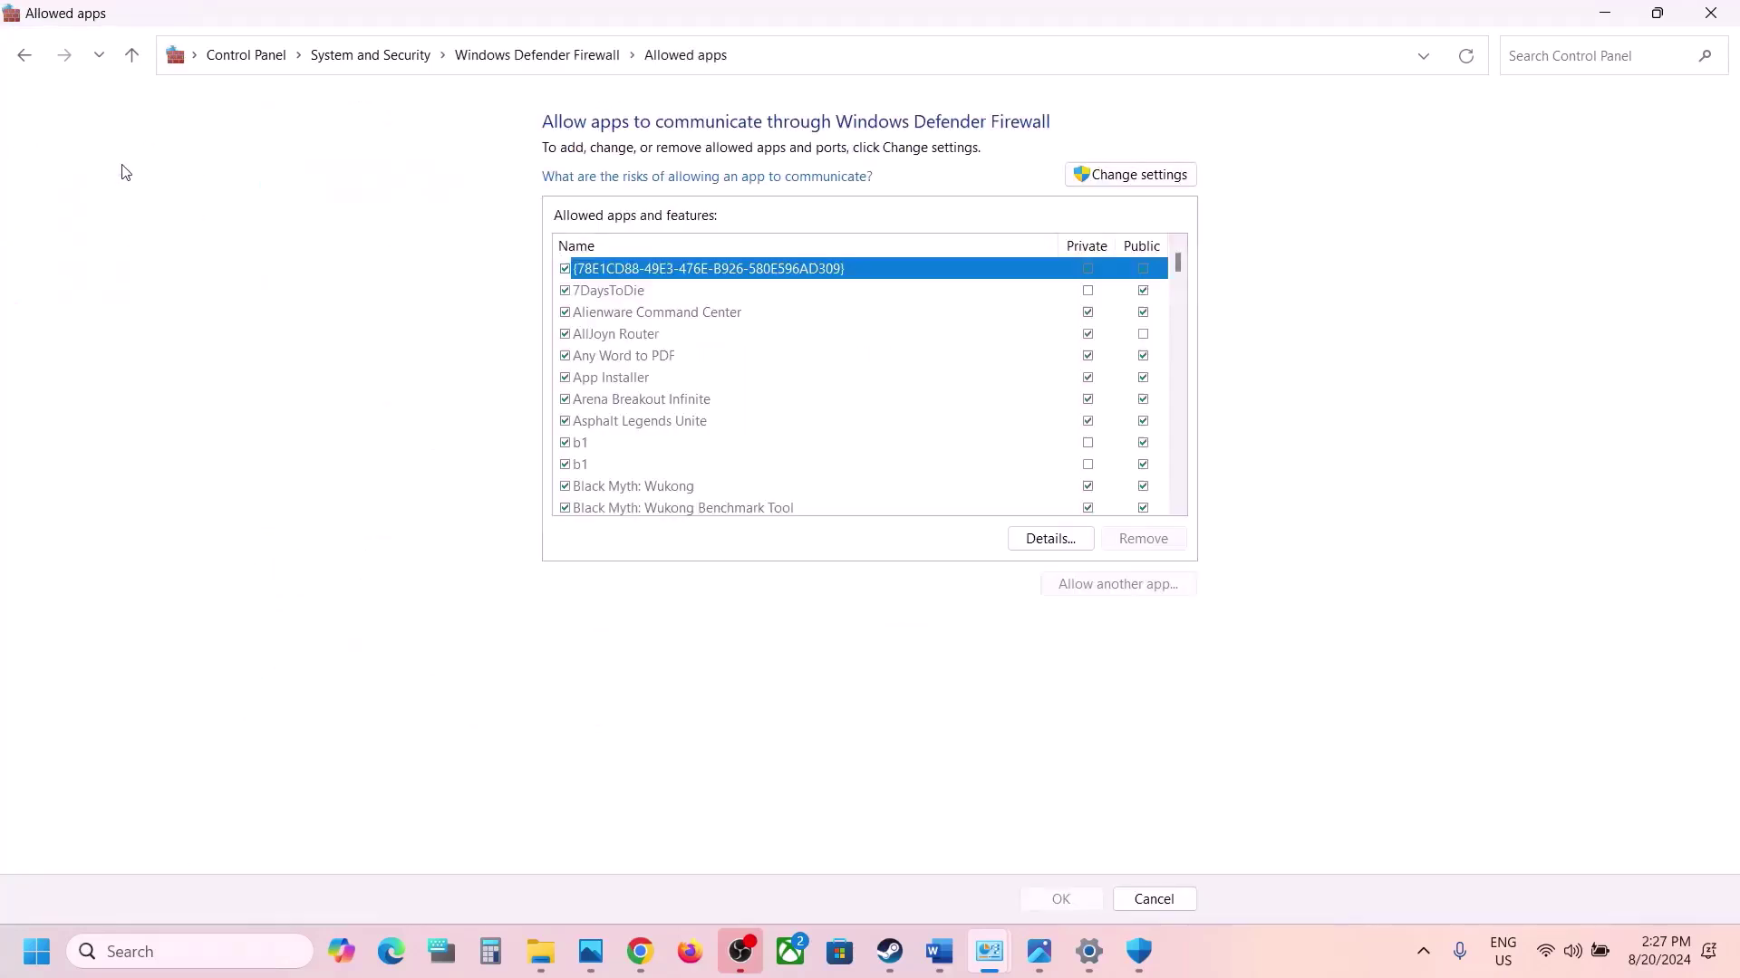
- Try adding b1.exe from BlackMythWukong as a firewall exception; it is already allowed
click(1149, 175)
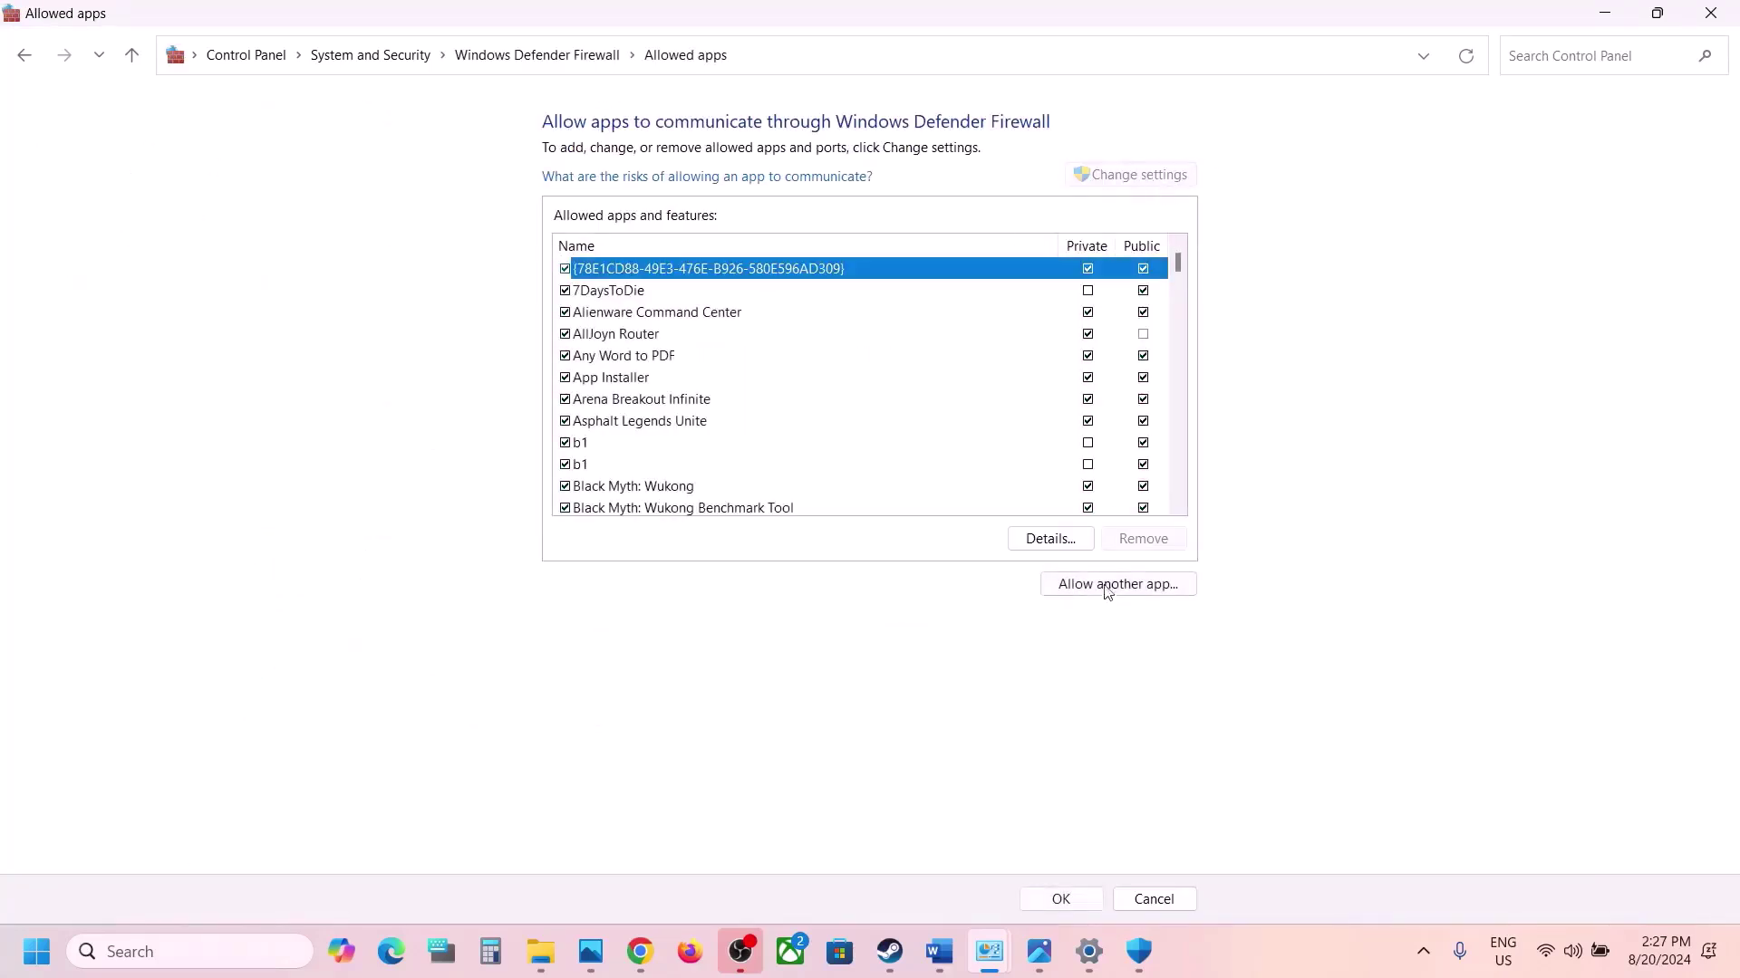
click(1107, 590)
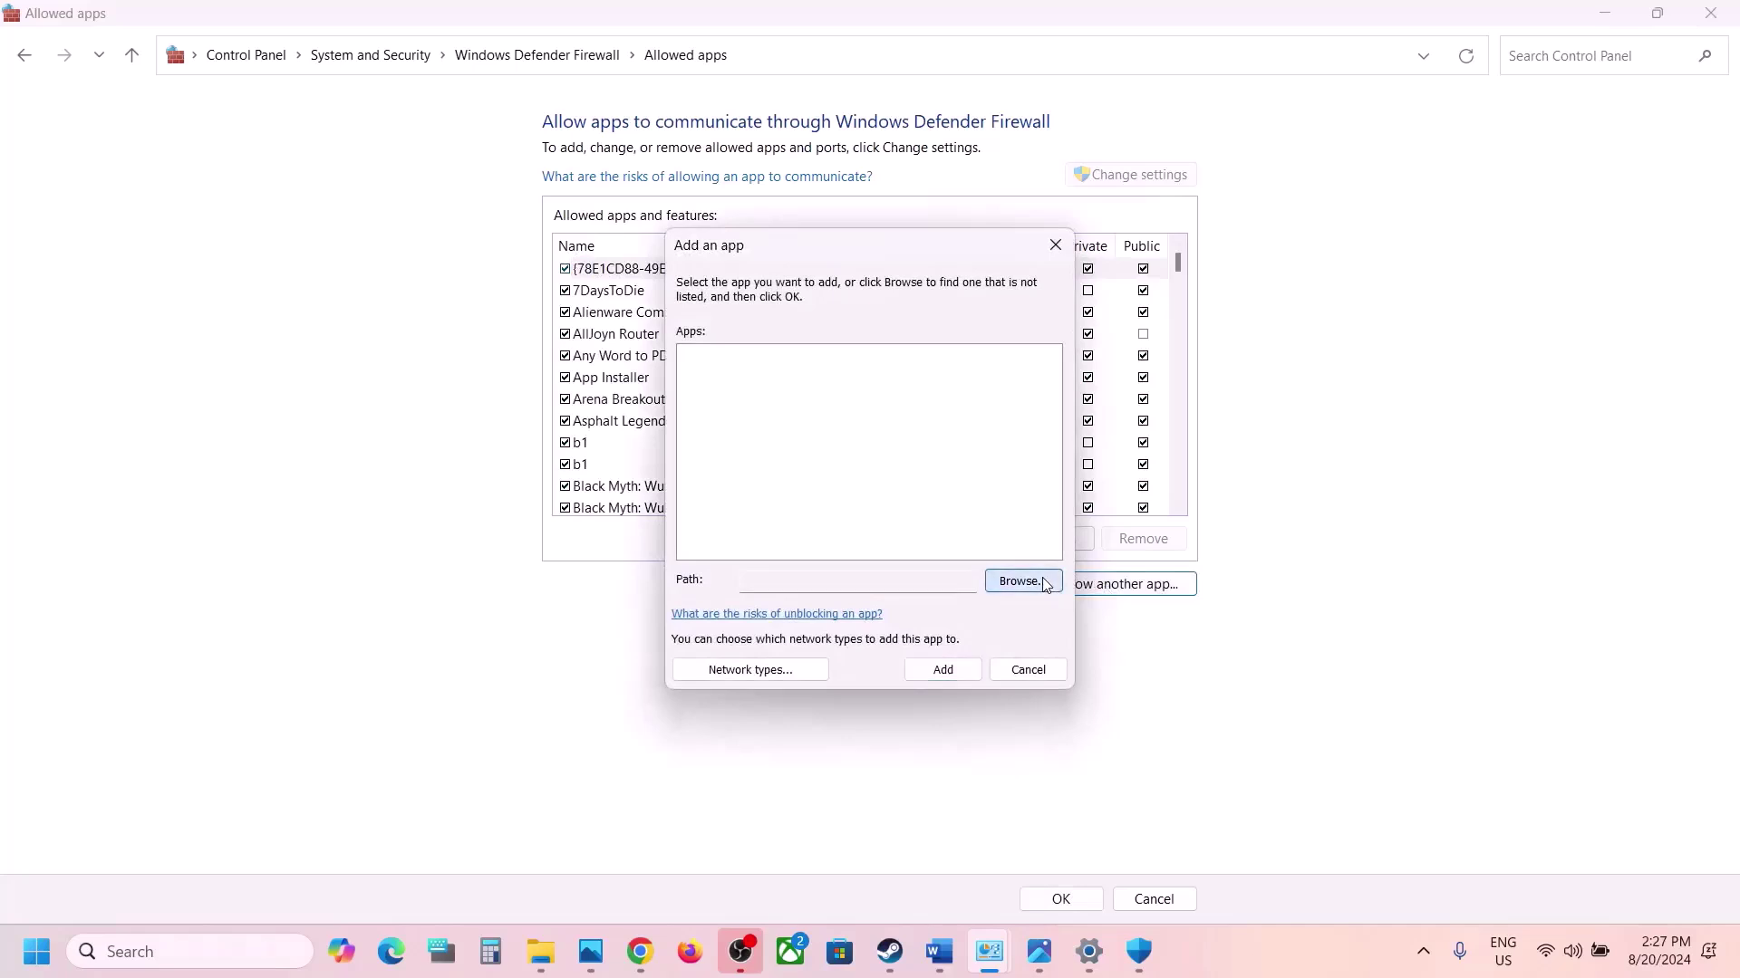
click(1044, 584)
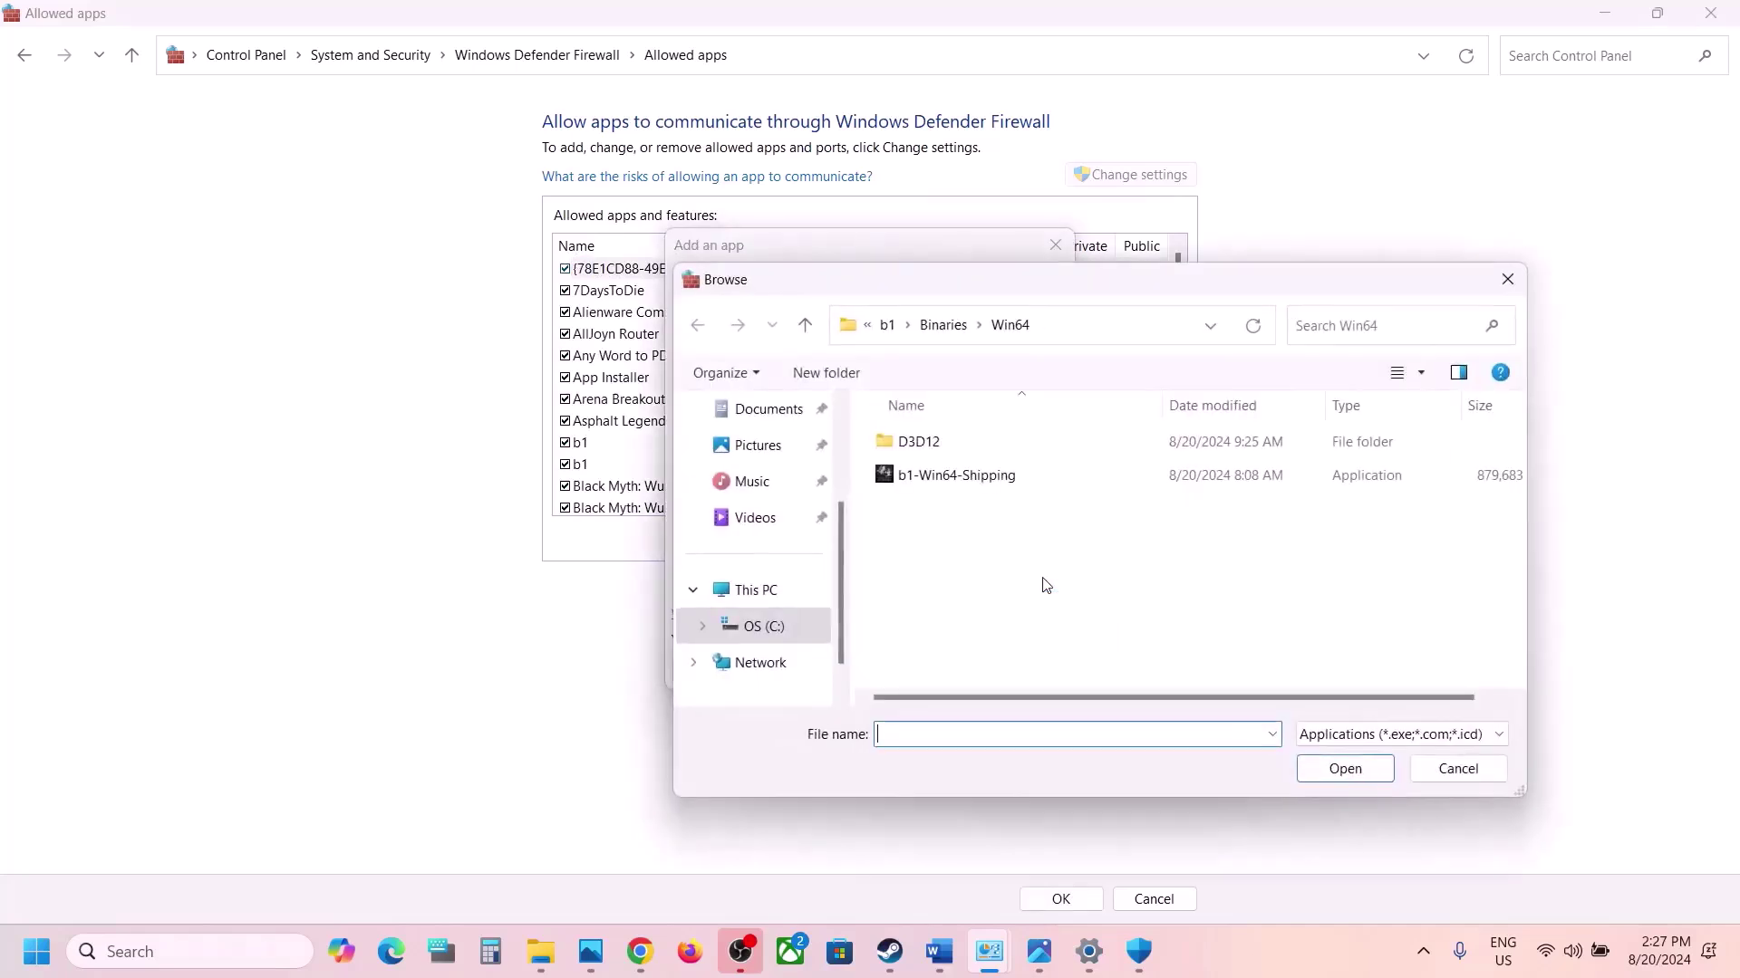
click(888, 328)
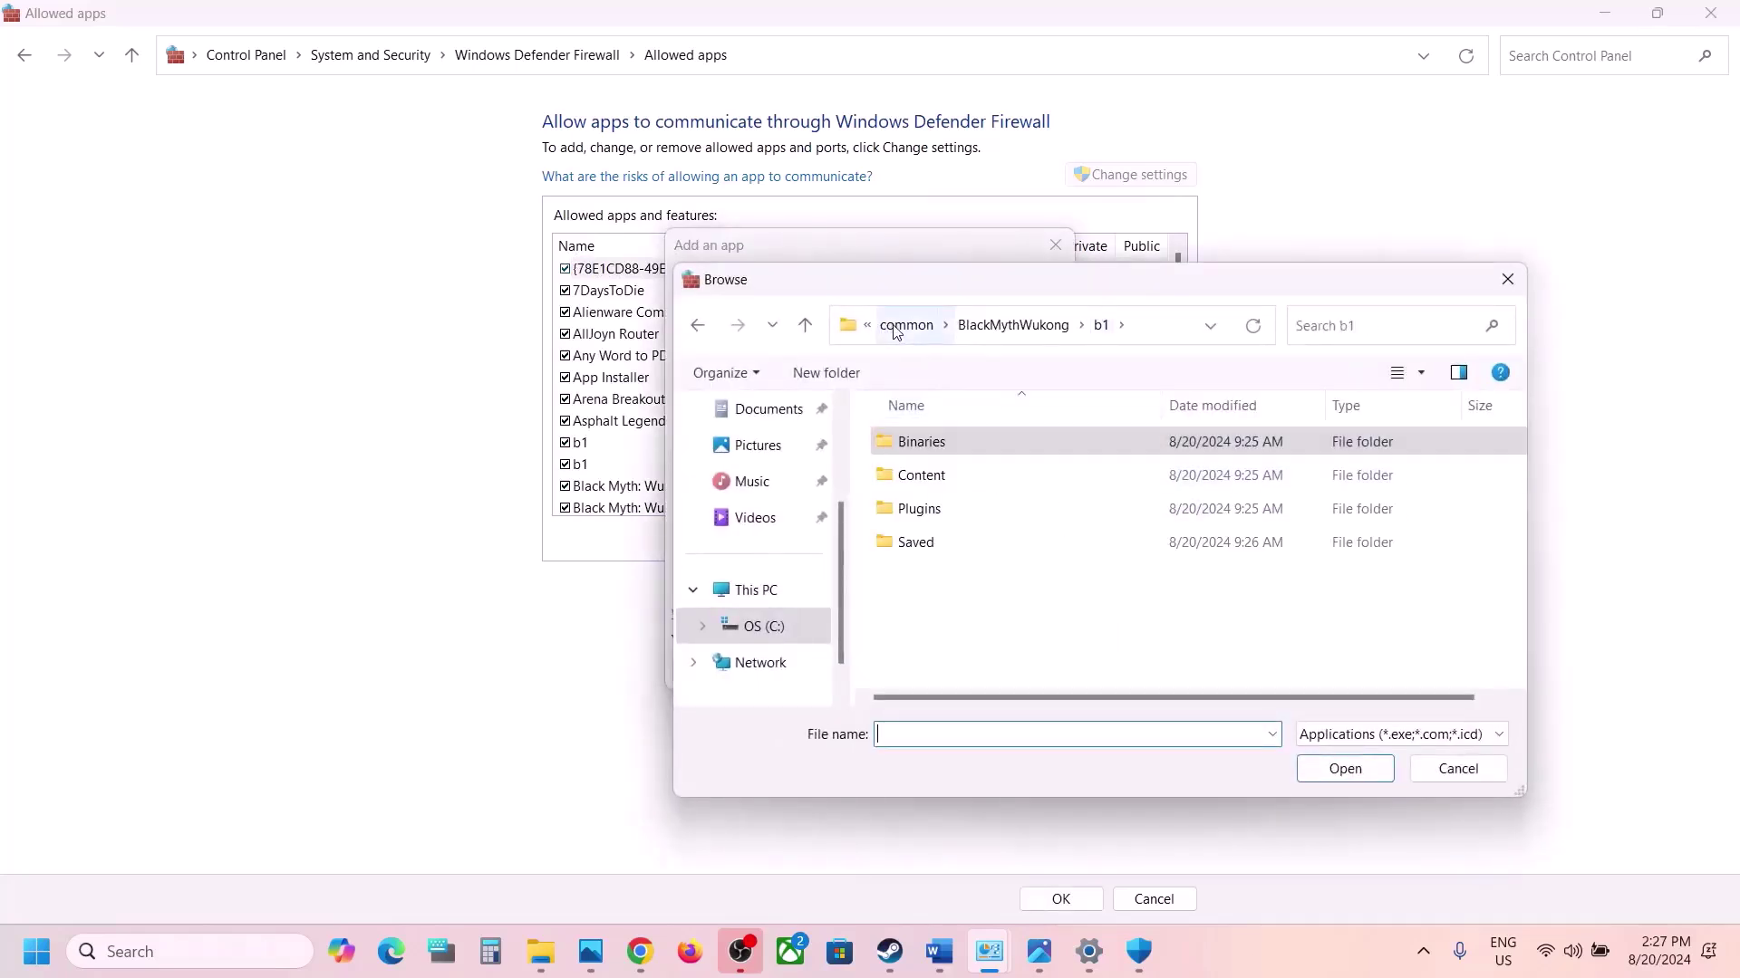
click(901, 326)
double_click(934, 467)
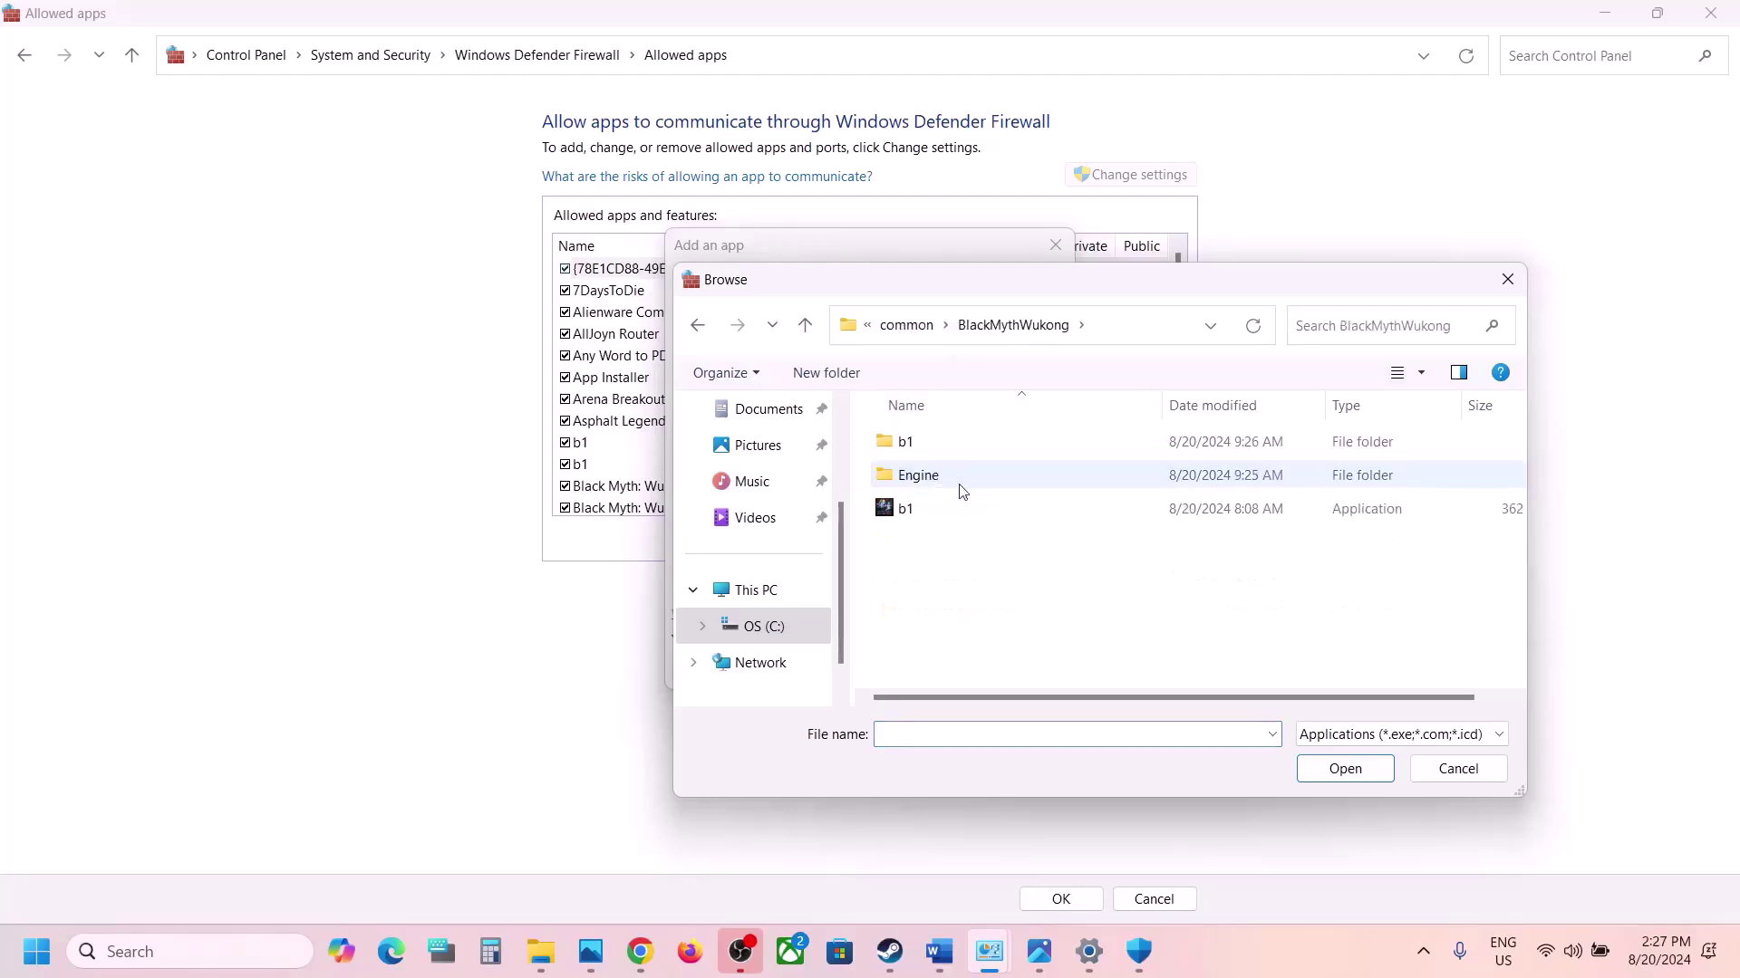
click(935, 508)
click(1371, 770)
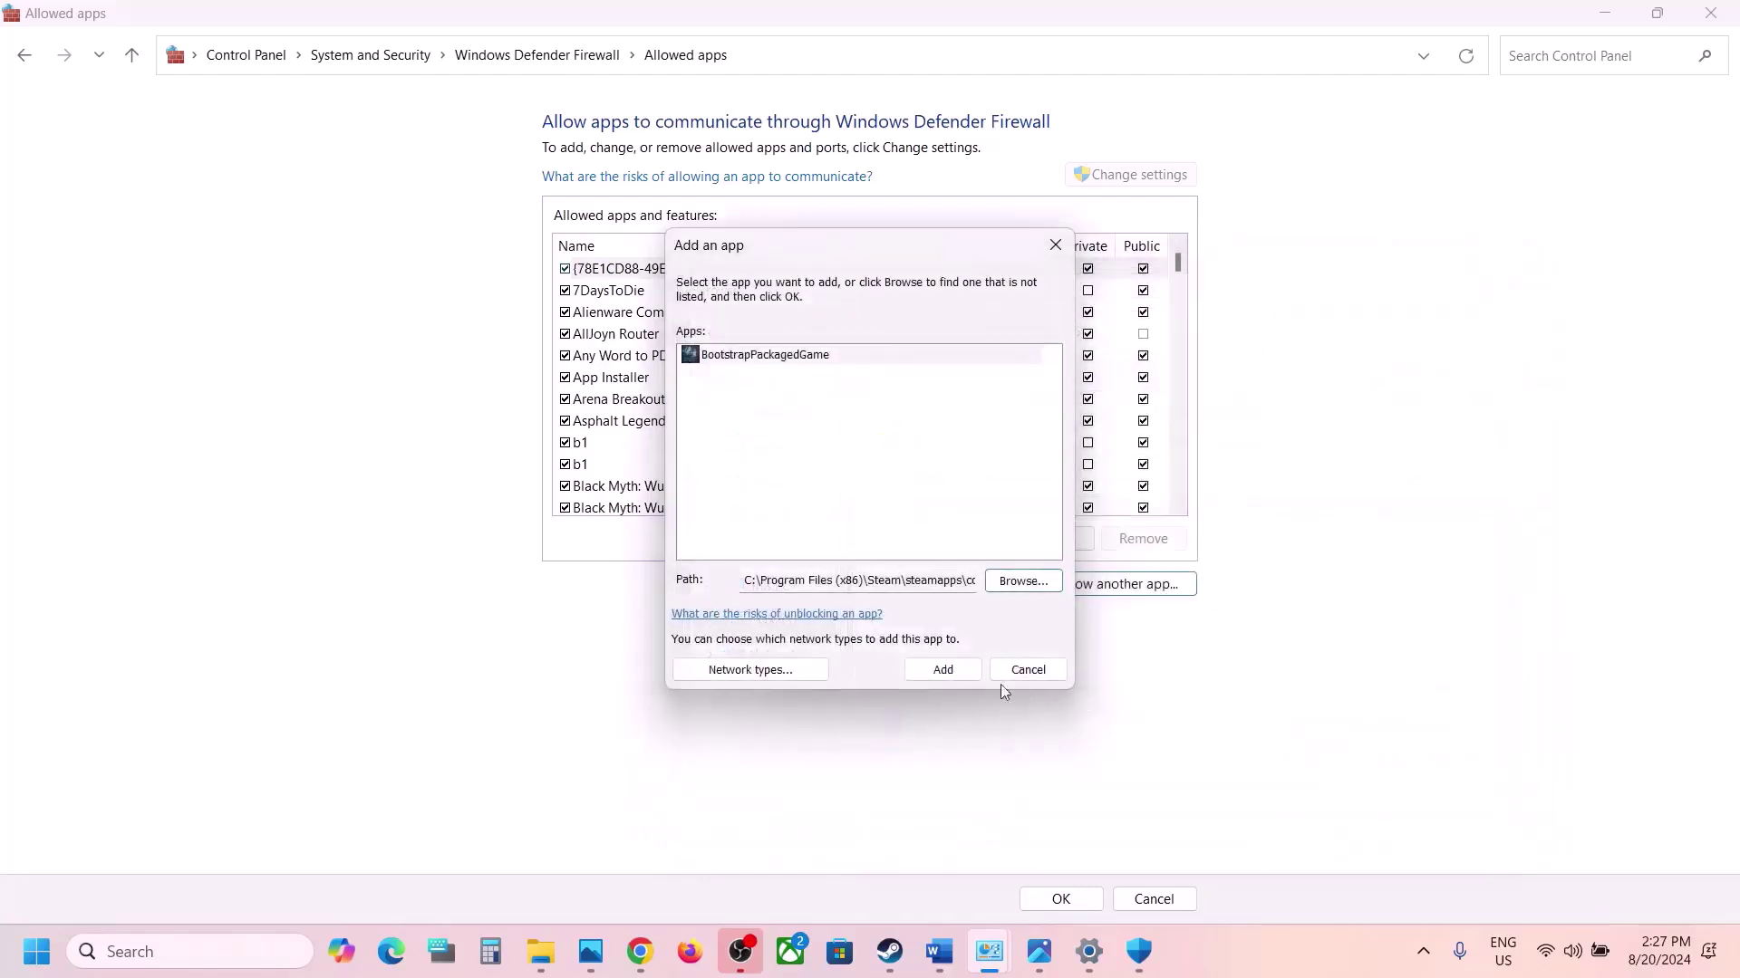
click(947, 670)
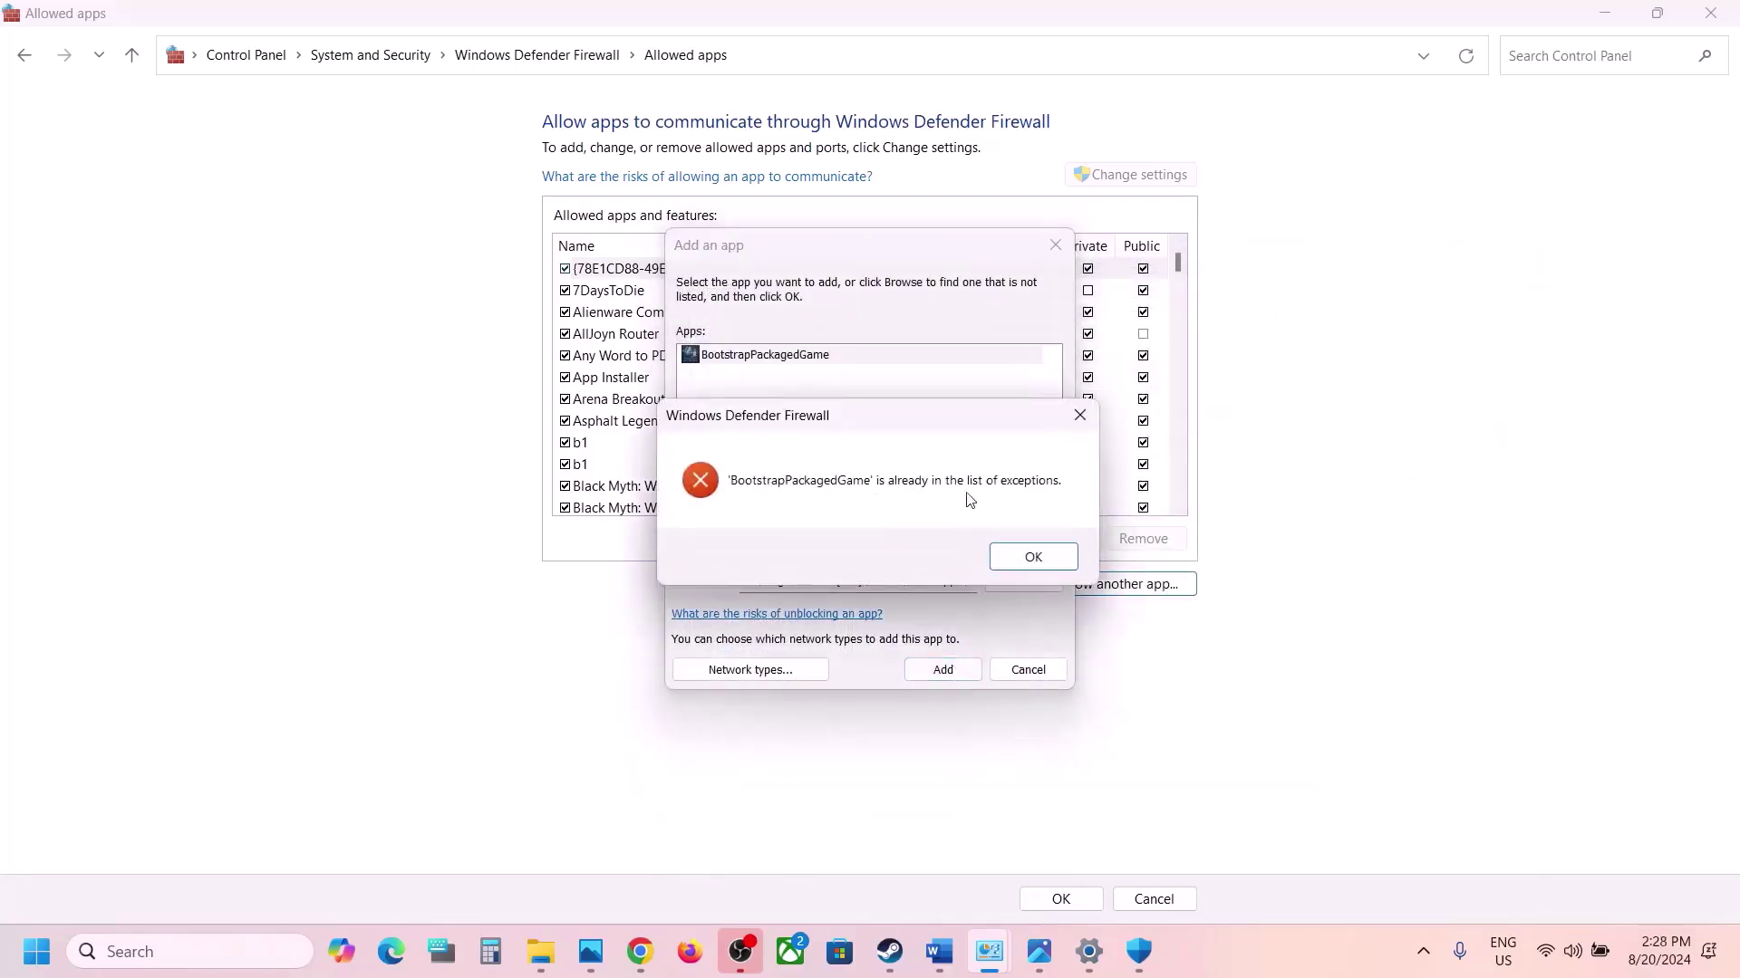
click(1018, 555)
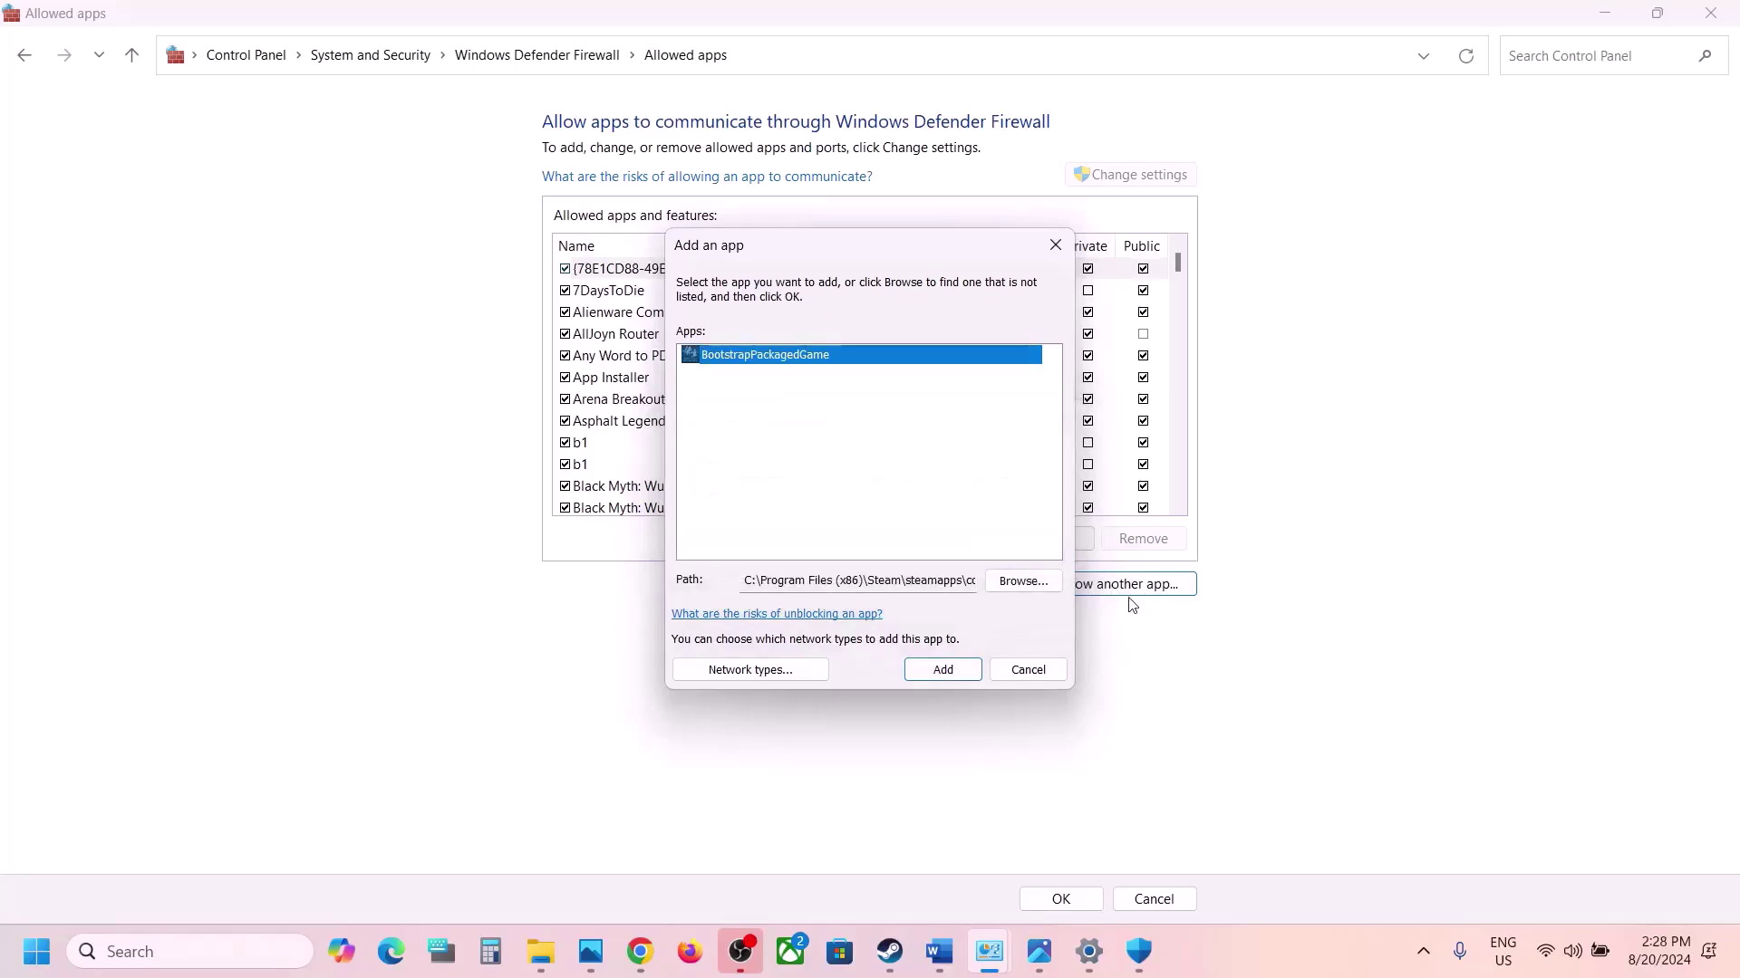
- Try adding b1-Win64-Shipping.exe from b1\Binaries\Win64; it is also already allowed
click(1023, 580)
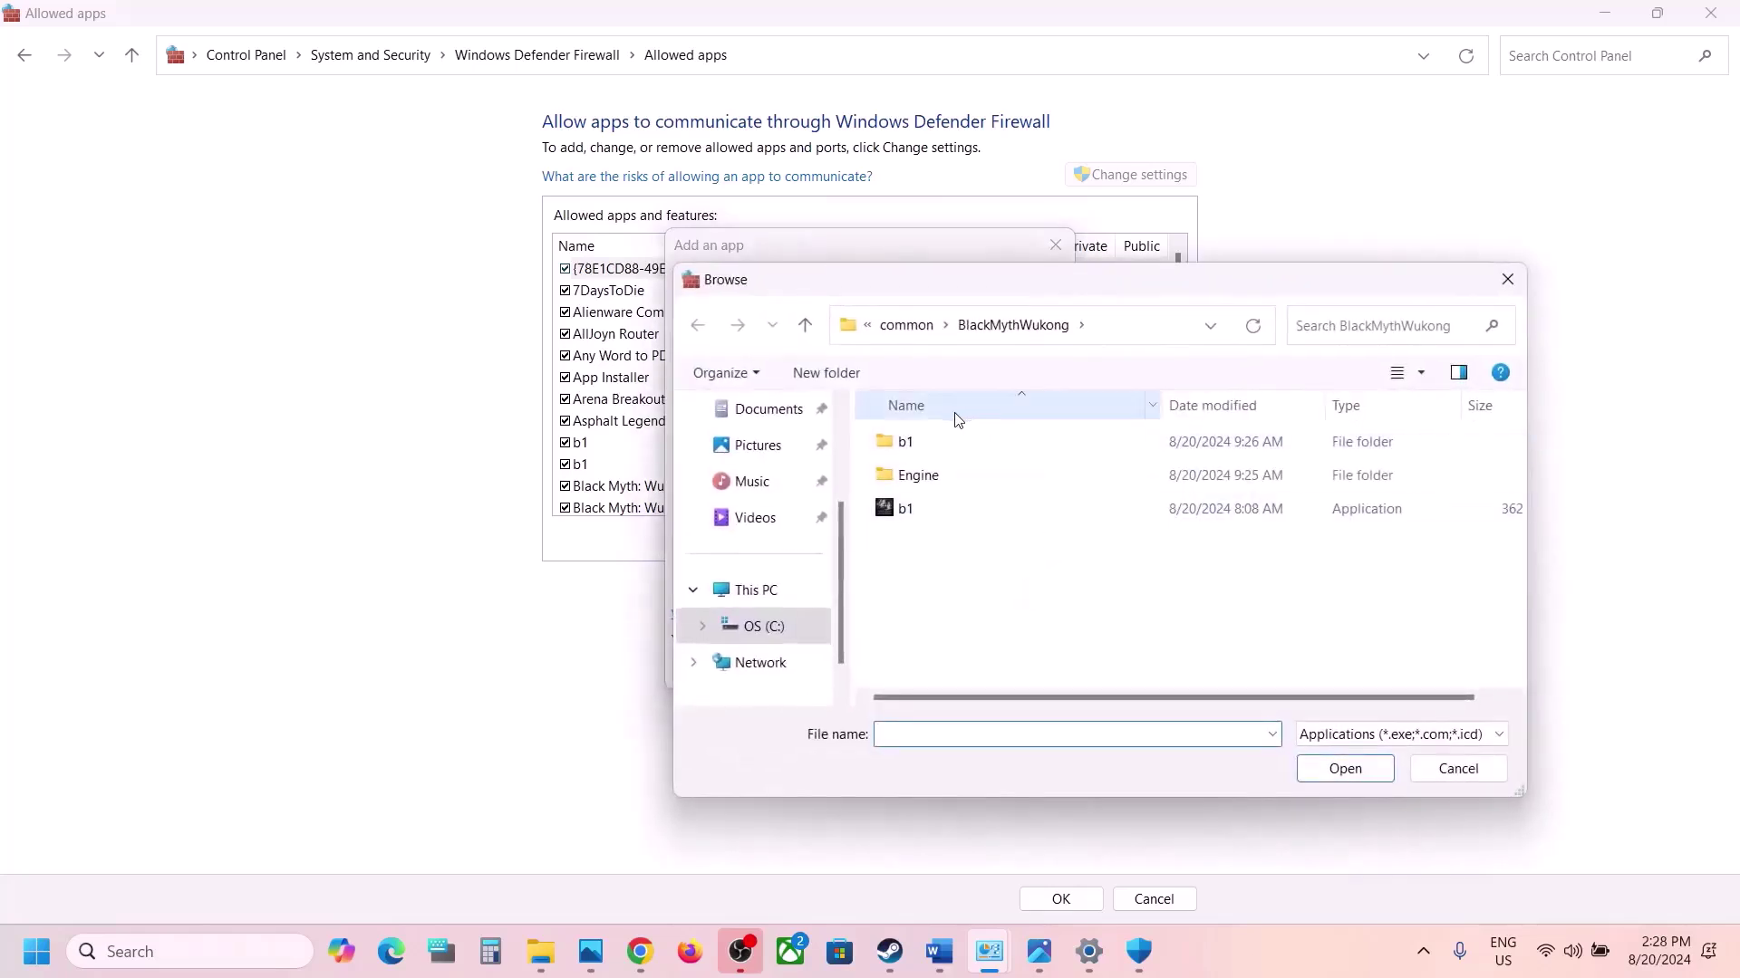
click(937, 441)
double_click(936, 441)
double_click(933, 440)
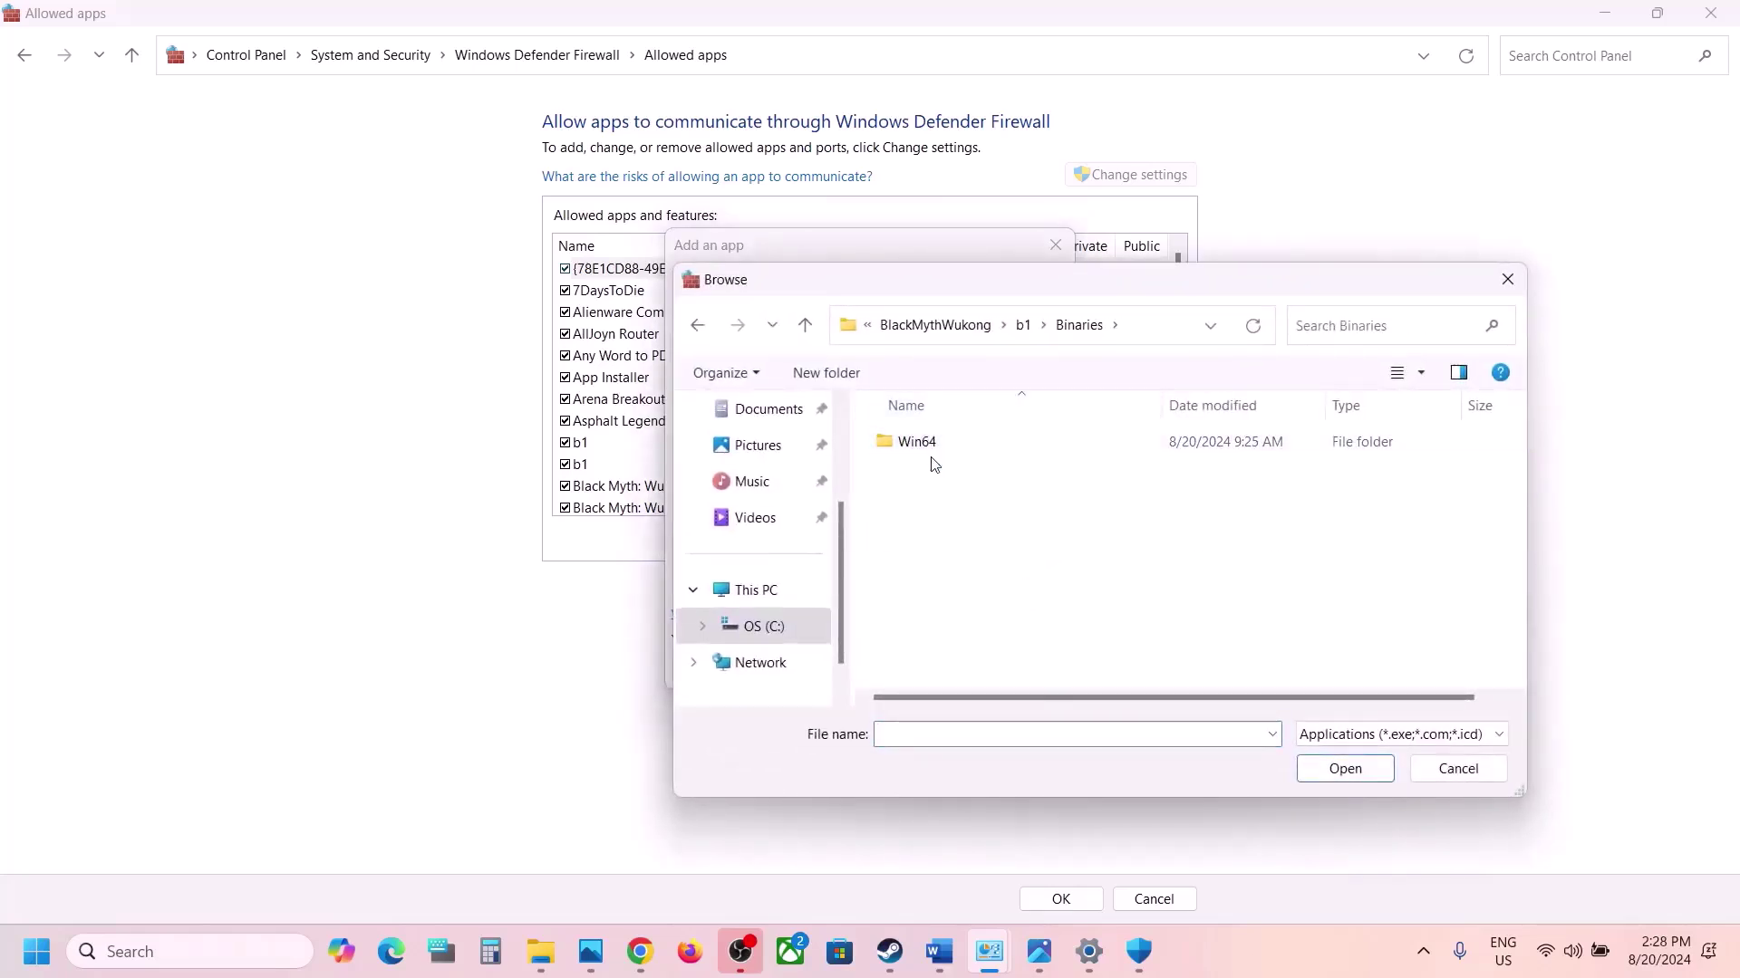
double_click(934, 450)
click(960, 475)
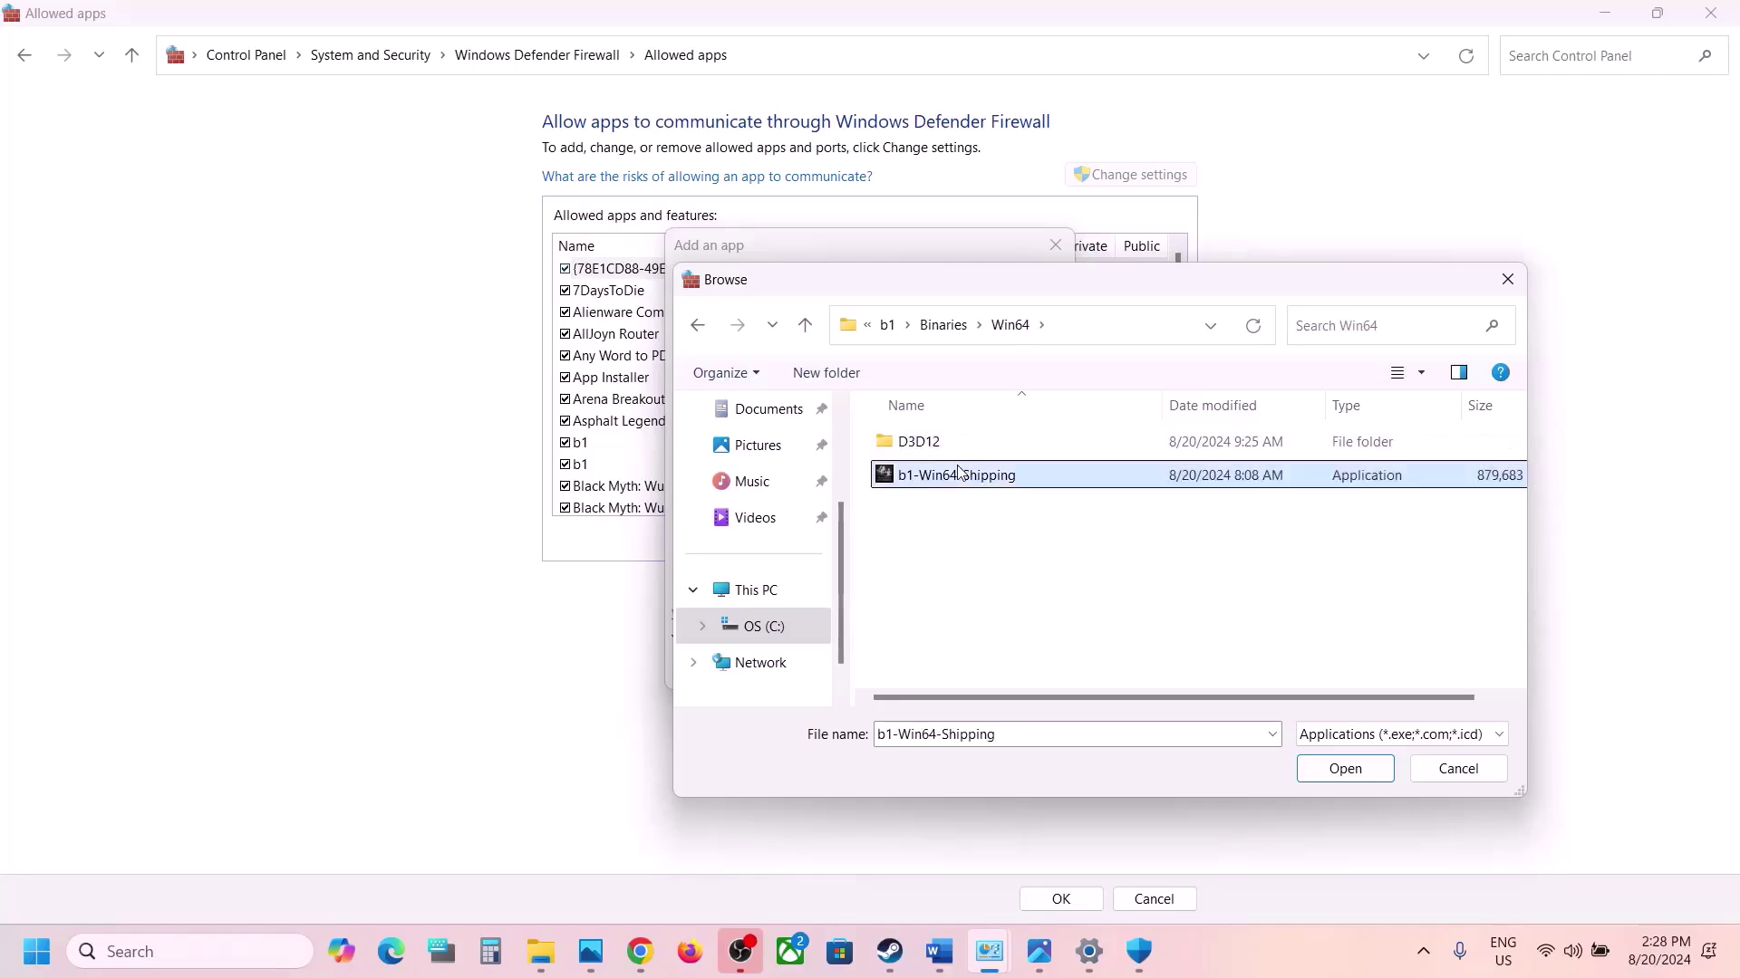
click(1345, 768)
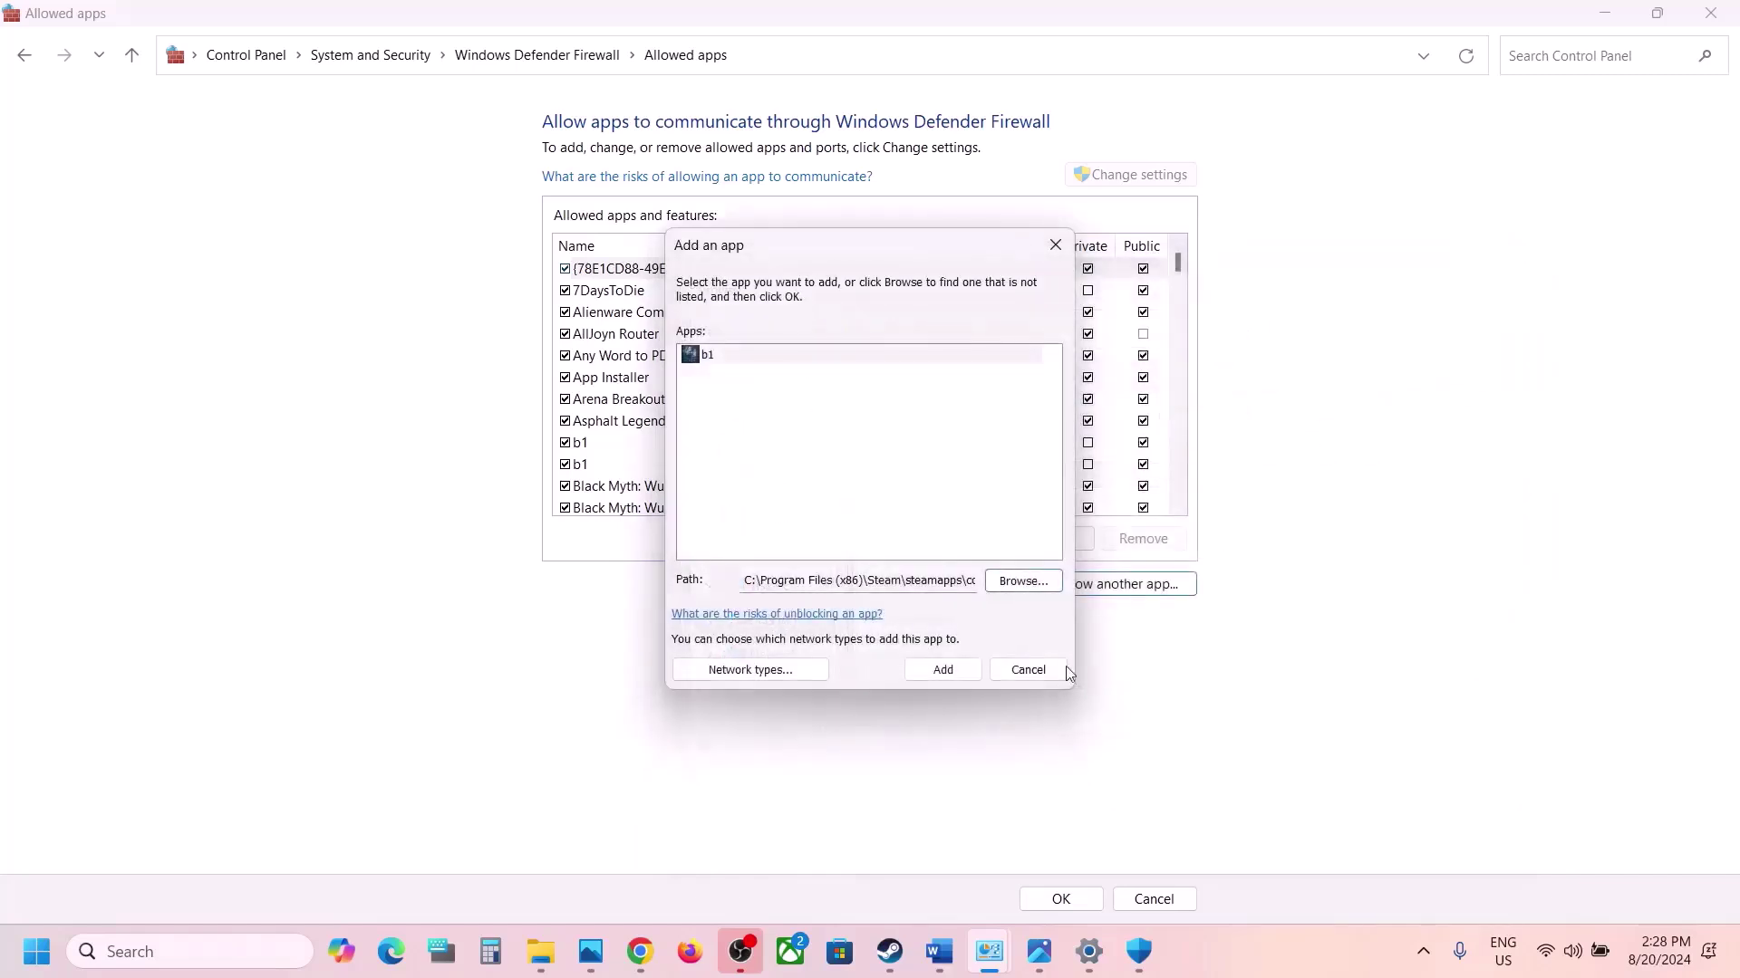
click(943, 670)
click(993, 552)
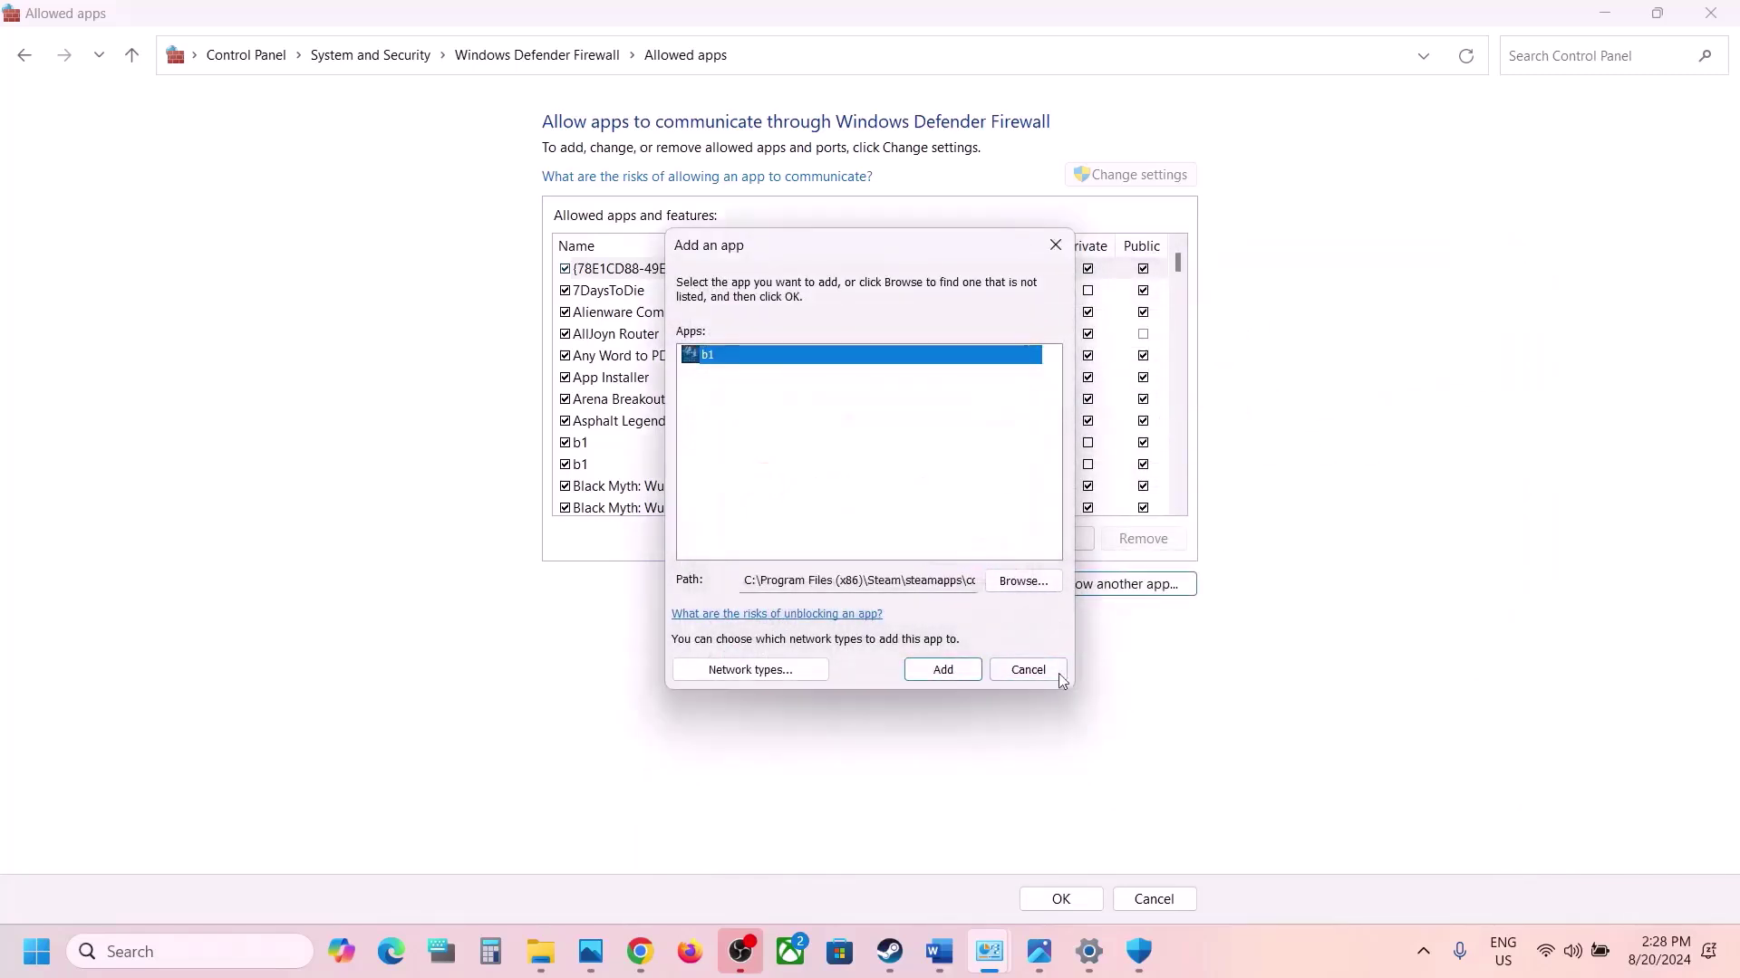
click(1029, 669)
- Check the Black Myth: Wukong and b1 entries in the allowed apps list
click(675, 488)
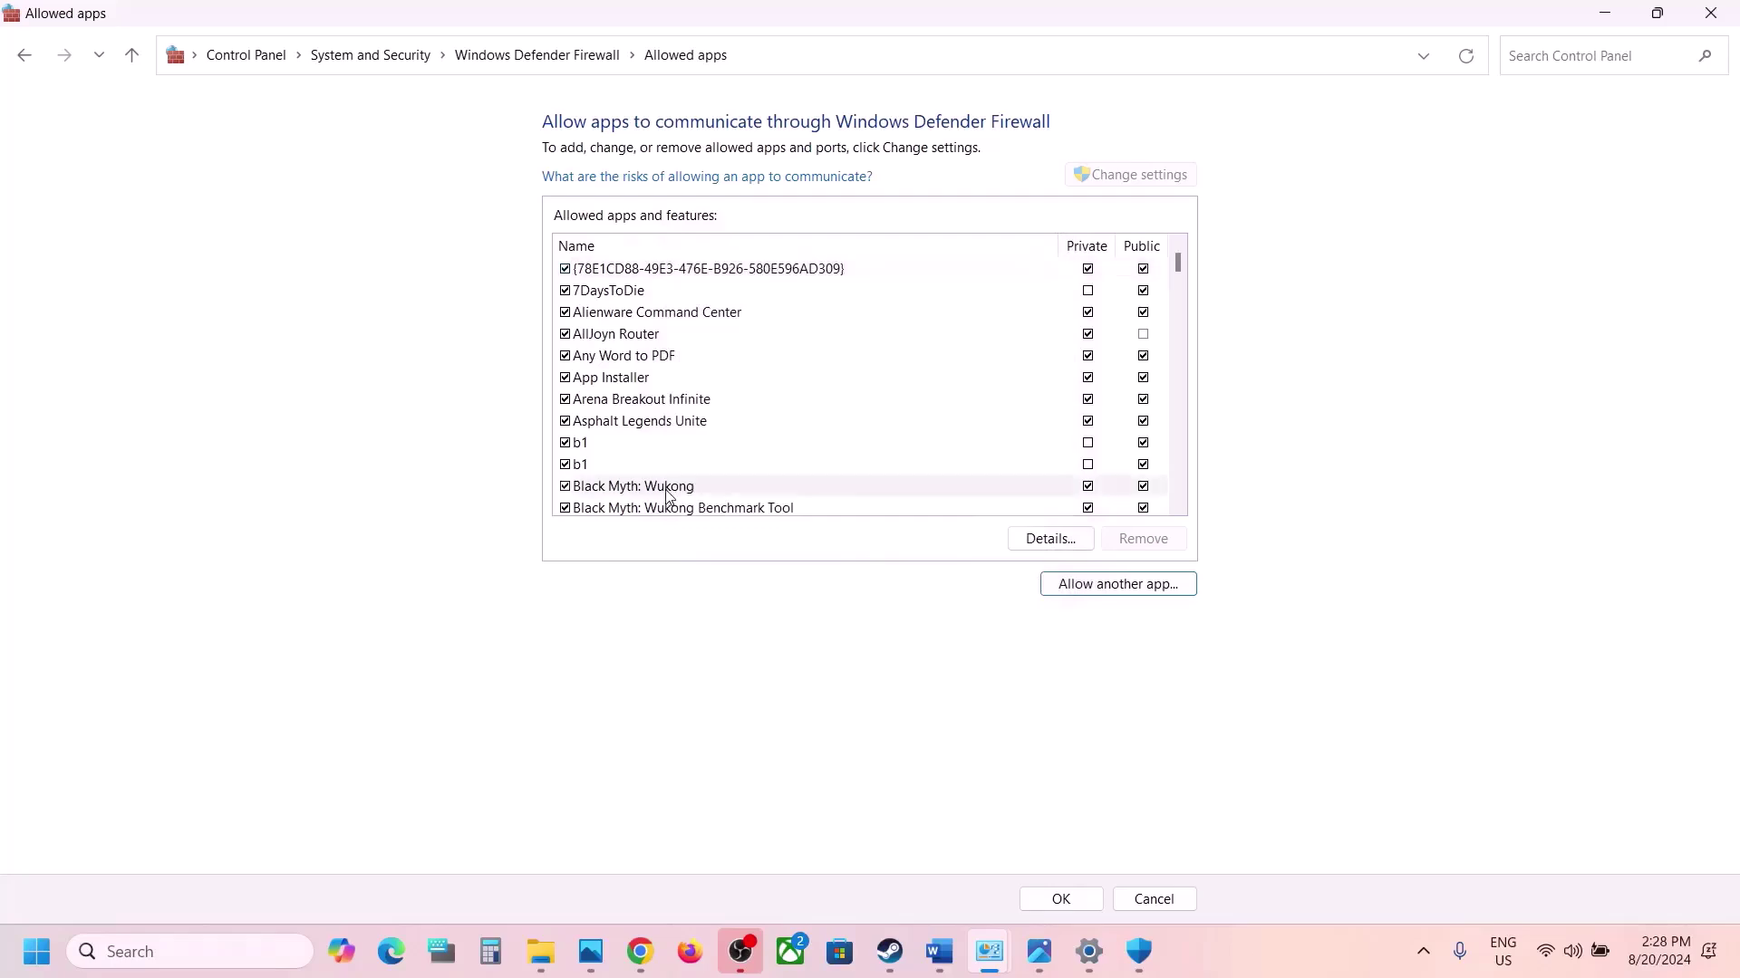
click(575, 466)
click(613, 490)
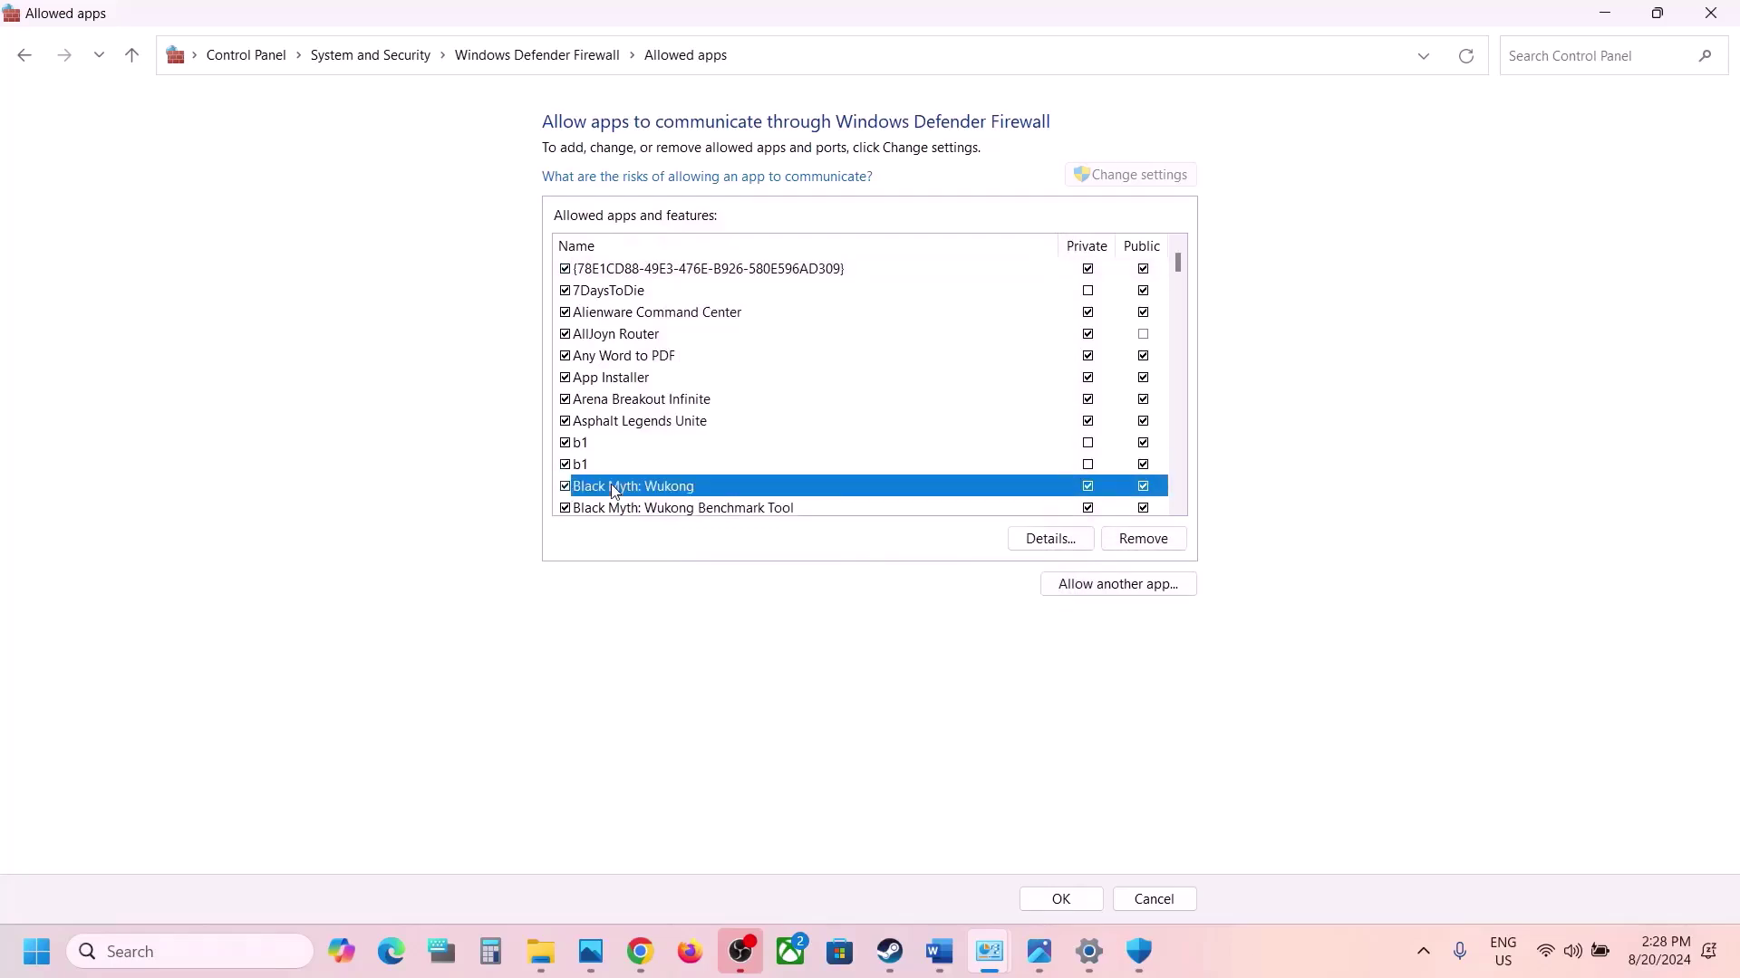